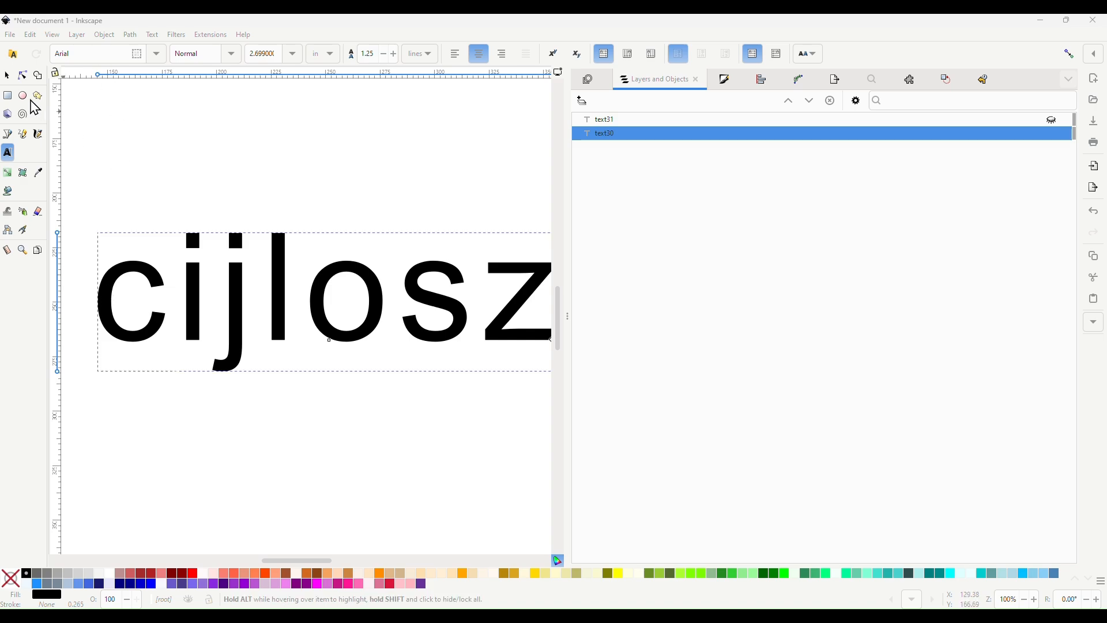
Convert the "cijlosz" text object to a path and split it into separate paths for the individual letter shapes
left_click(8, 78)
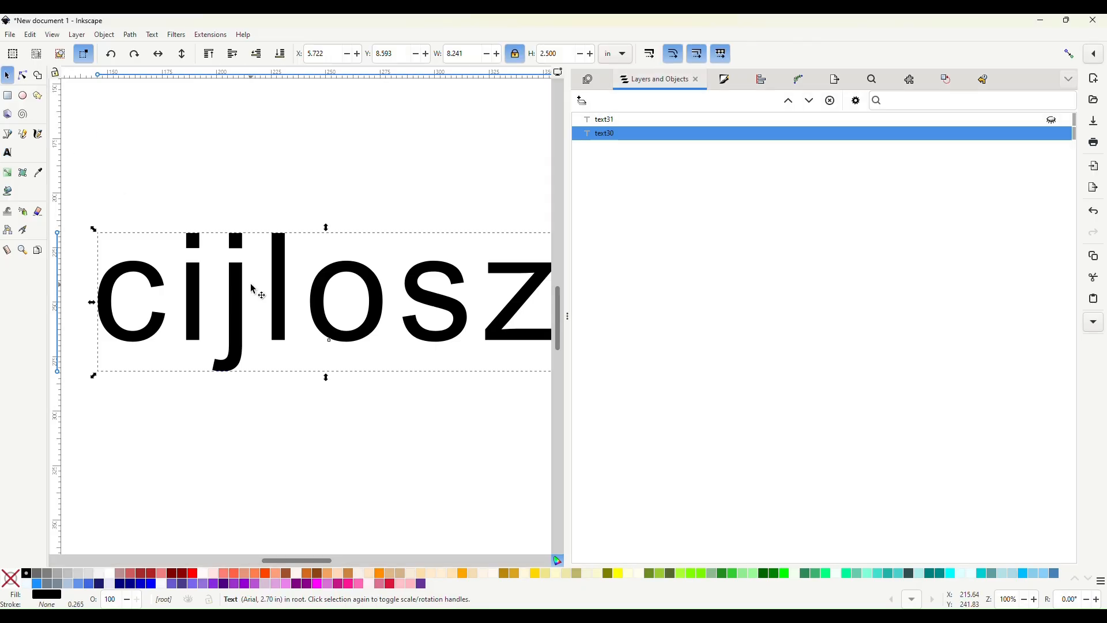
left_click(131, 36)
left_click(138, 49)
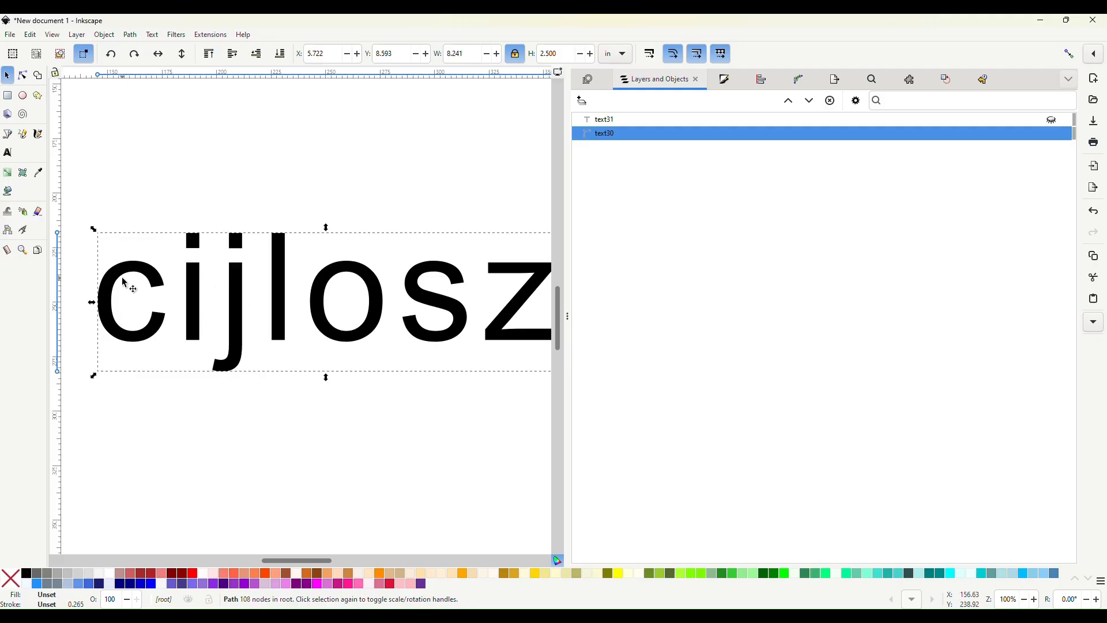
left_click(132, 36)
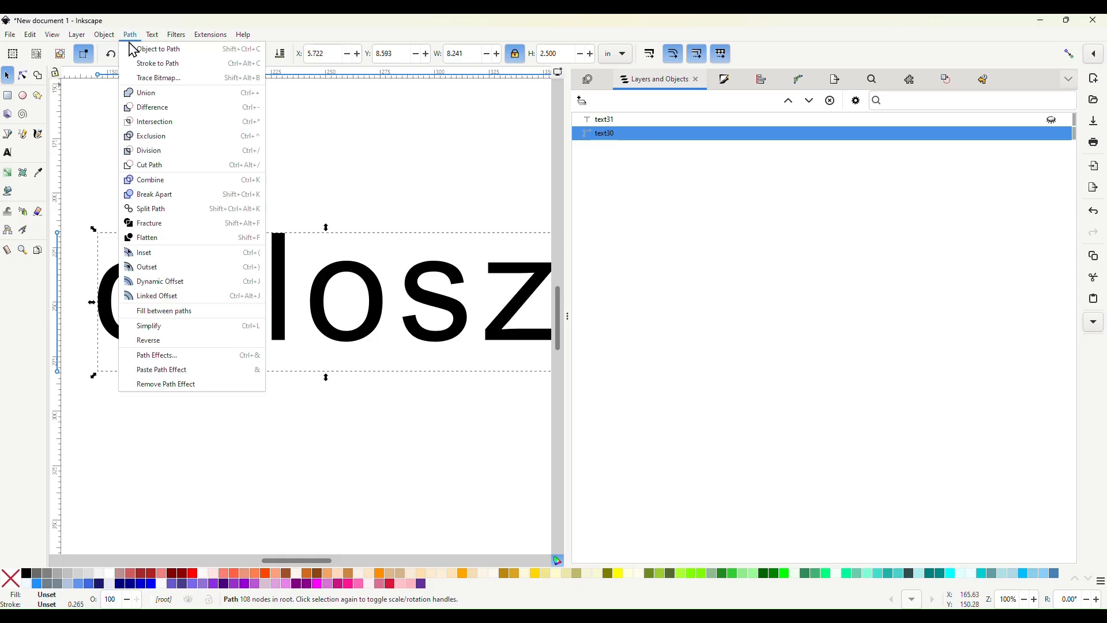
left_click(153, 209)
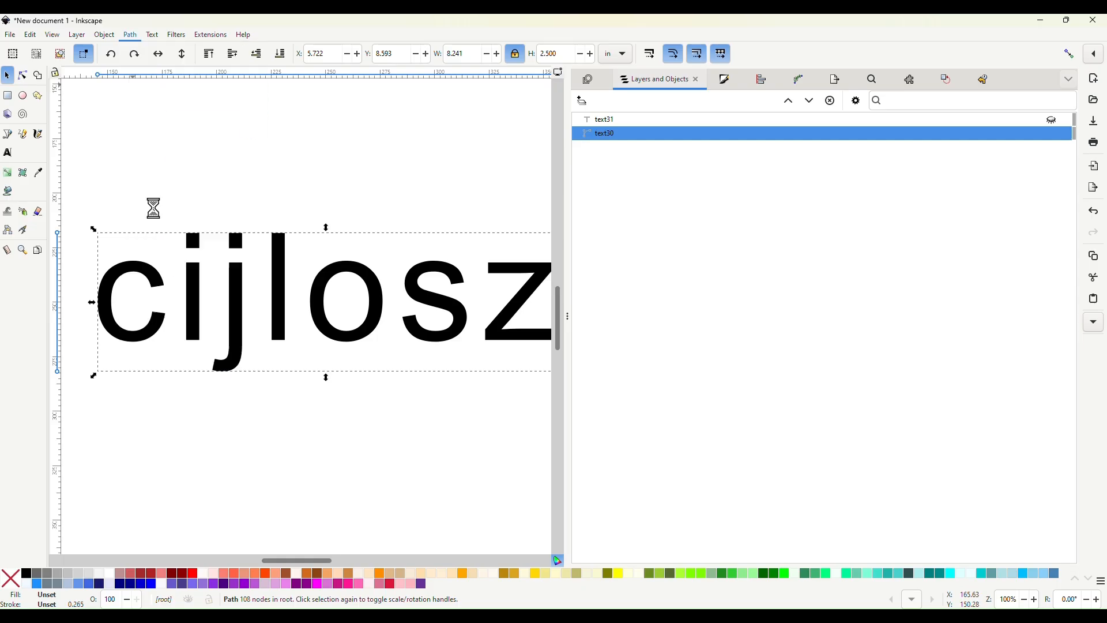
left_click(153, 339)
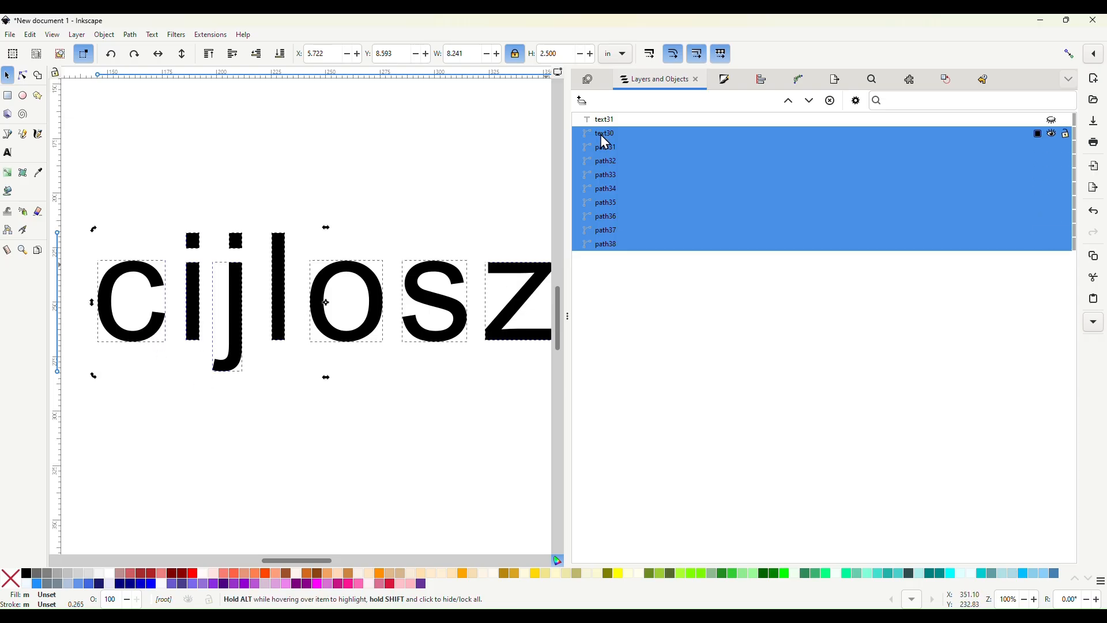
Select the split paths one after another from the z back to the i to examine which letter part each covers
left_click(607, 245)
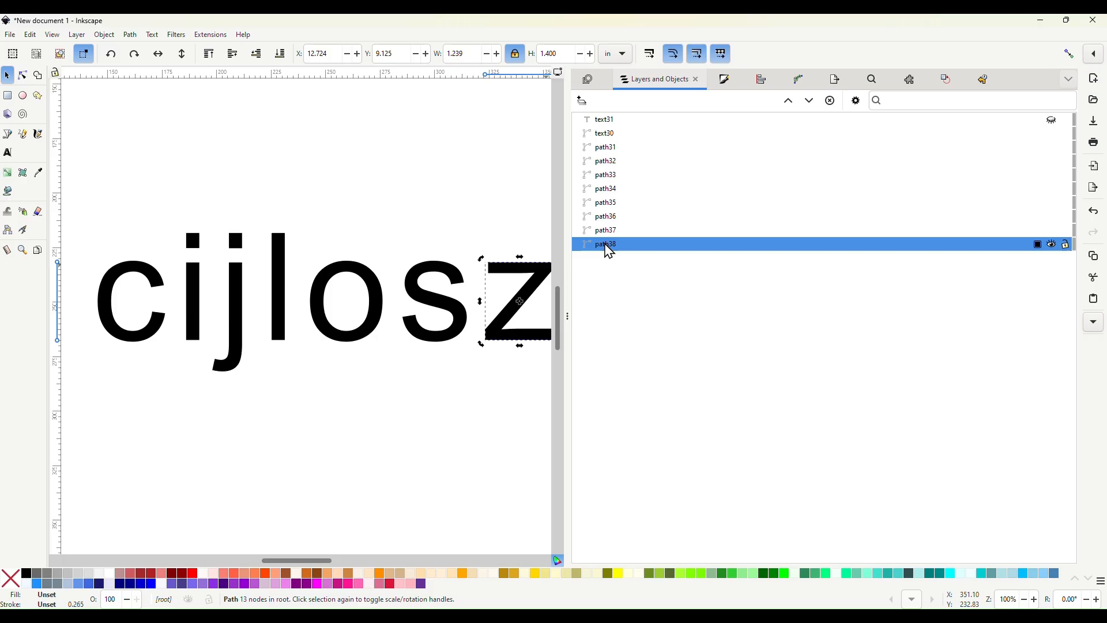
left_click(608, 231)
left_click(610, 217)
left_click(611, 202)
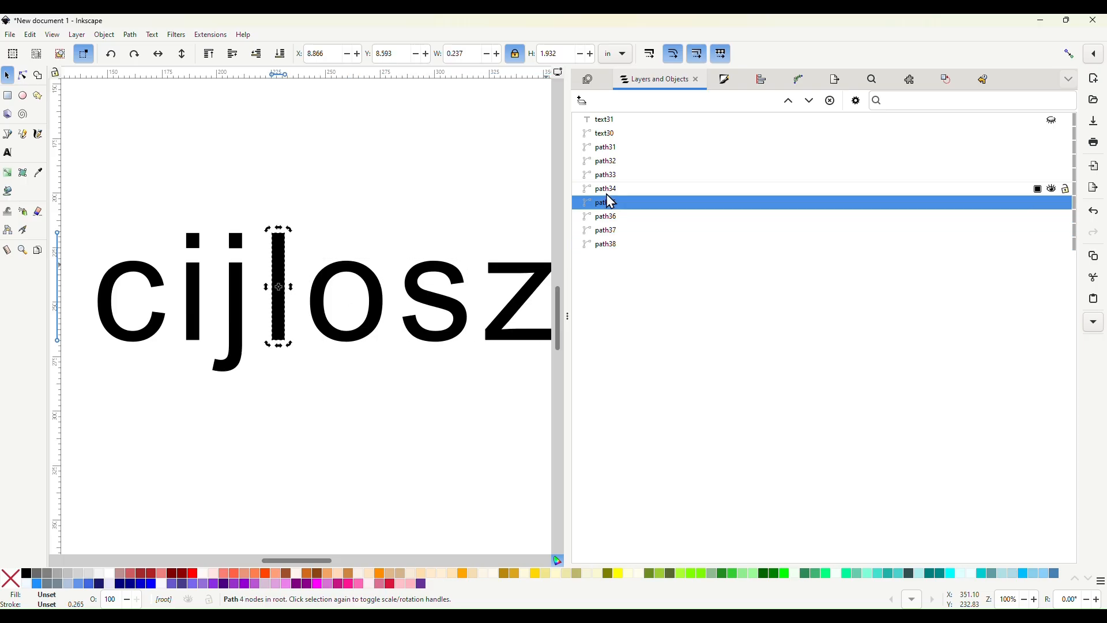
left_click(605, 188)
left_click(604, 175)
left_click(601, 161)
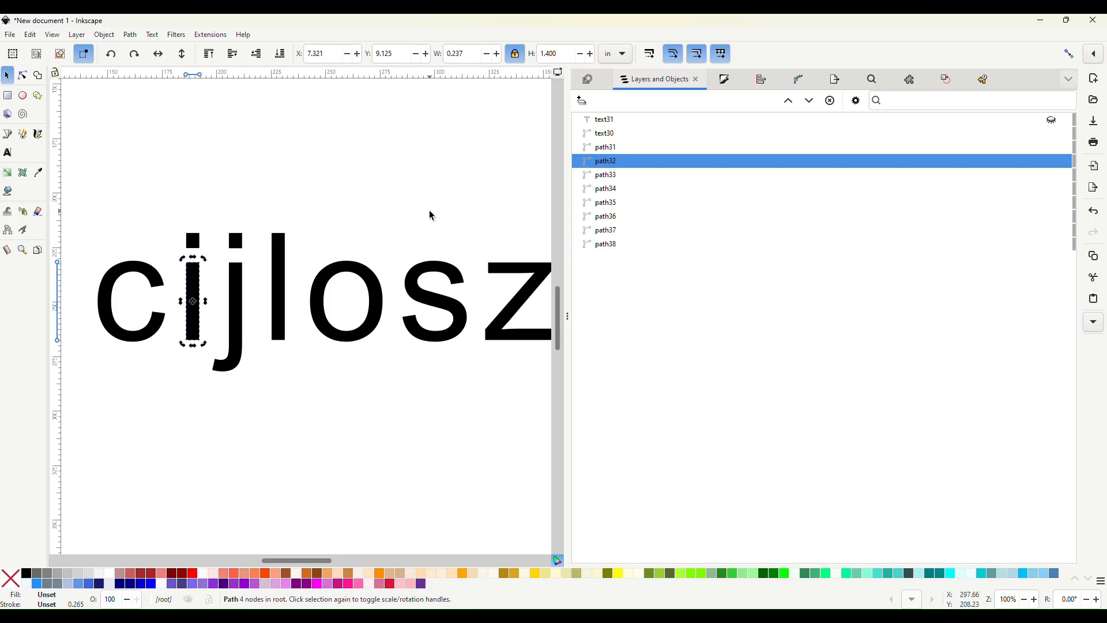
Lower the opacity of the letter c to about 52% and deselect it
left_click(119, 271)
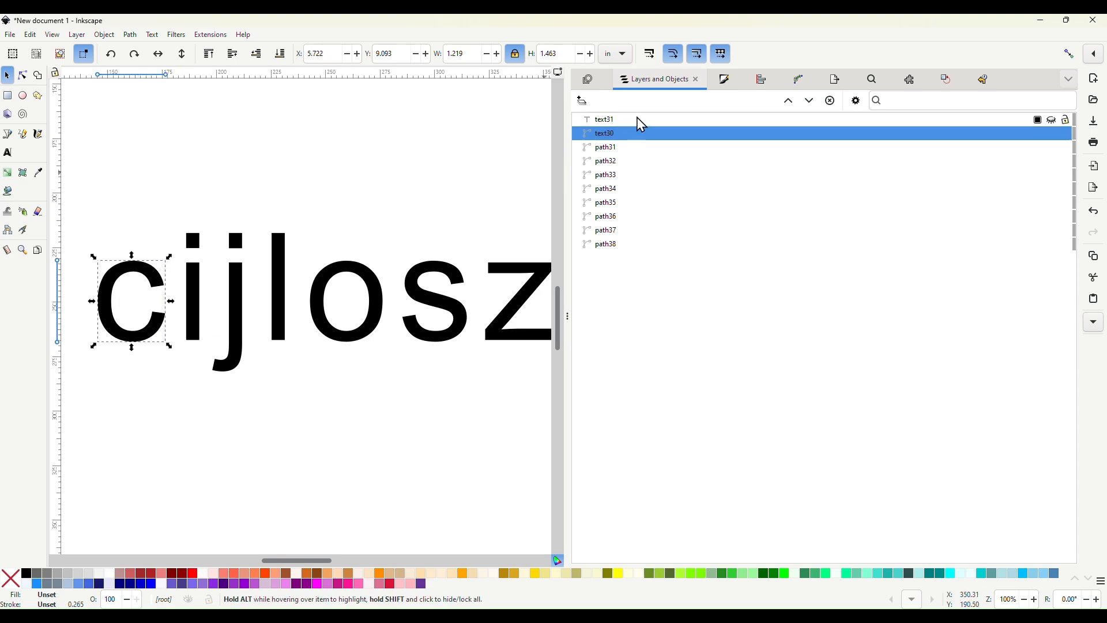
left_click(723, 80)
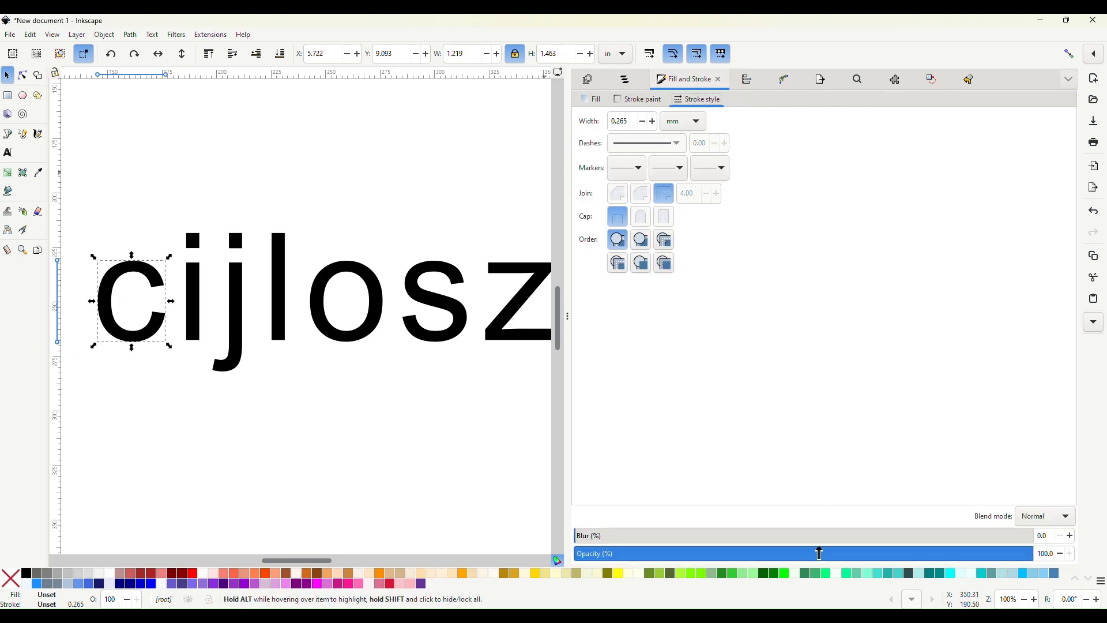
left_click_drag(819, 553, 812, 553)
left_click(110, 405)
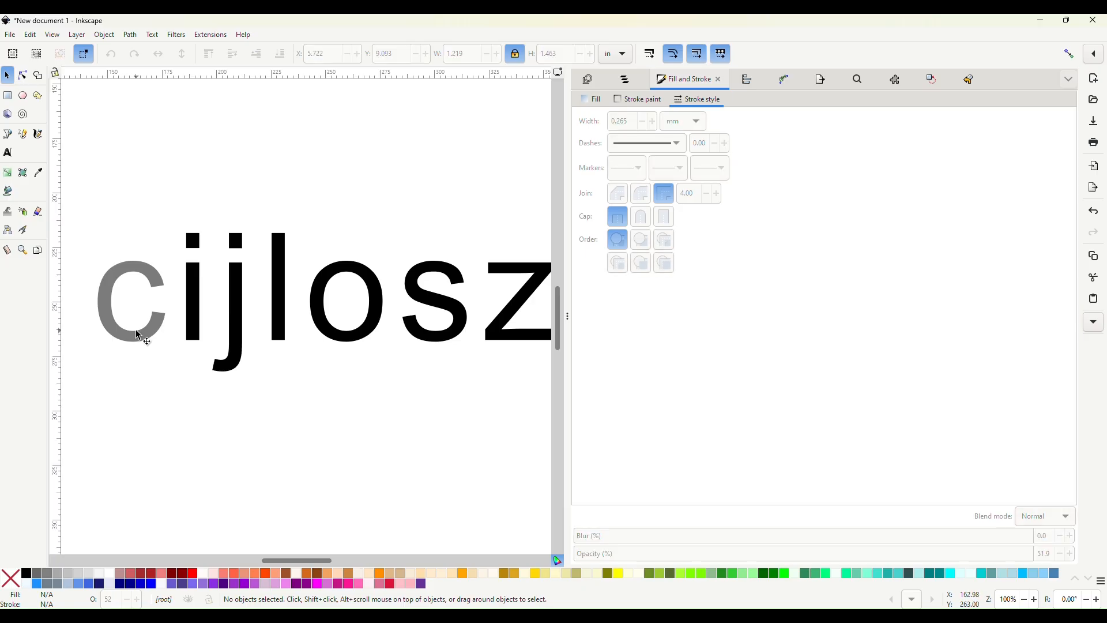
Draw seven short rung lines across the stroke of the letter c as one path with the Pencil tool, spaced from its upper to lower end
left_click(23, 134)
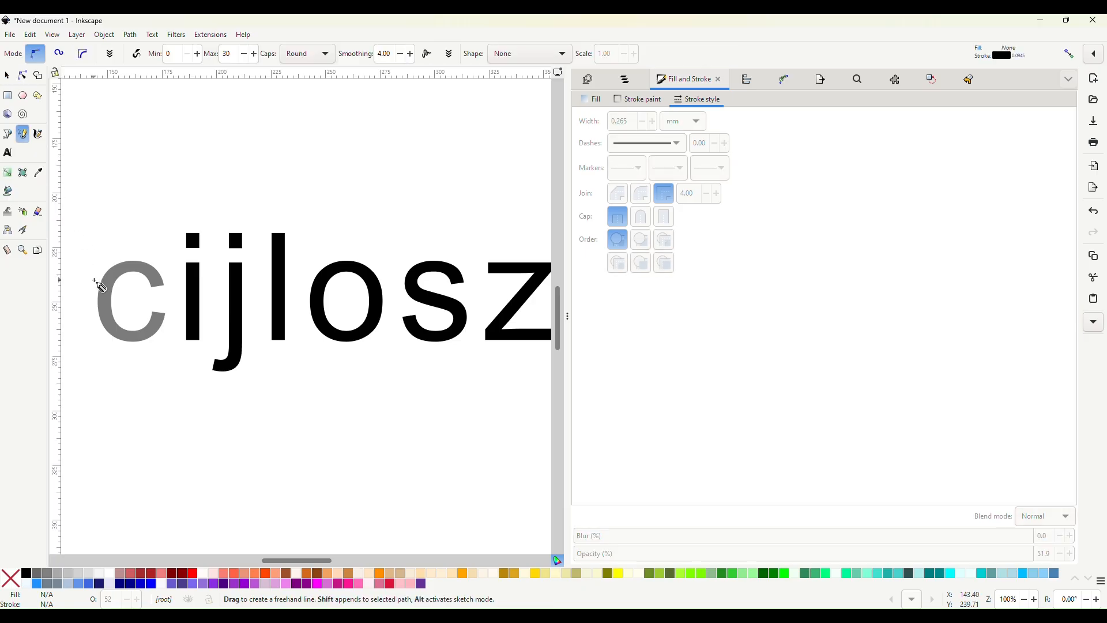
scroll(151, 292, "up", 2)
scroll(151, 292, "up", 1)
scroll(173, 285, "left", 2)
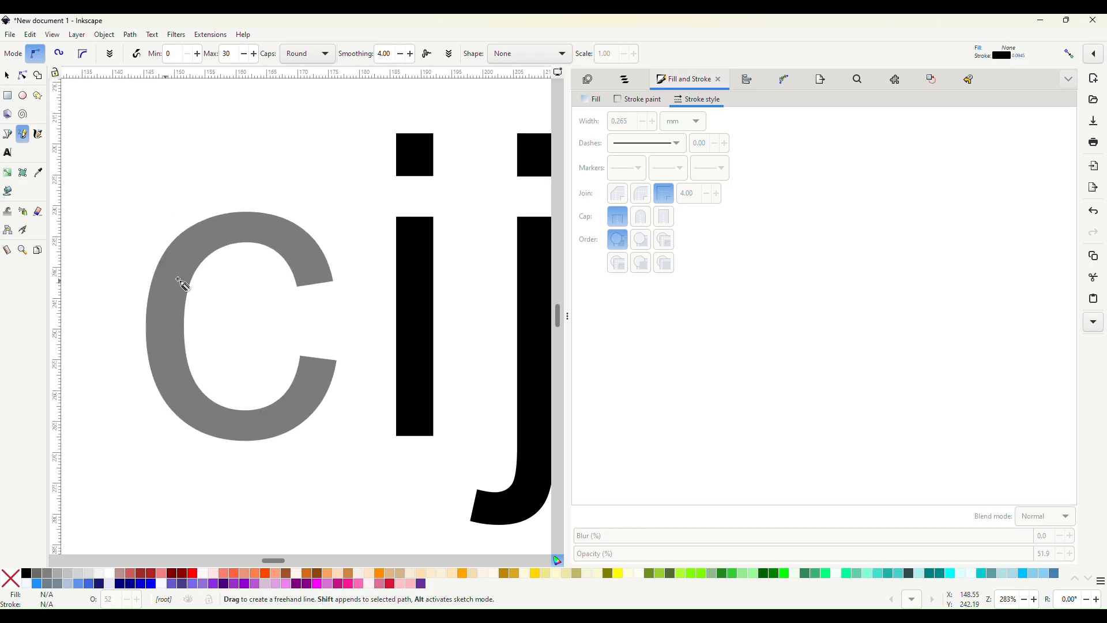
mouse_move(284, 283)
left_mouse_down()
mouse_move(336, 272)
mouse_move(314, 293)
mouse_move(282, 282)
mouse_move(328, 266)
mouse_move(340, 274)
left_mouse_up()
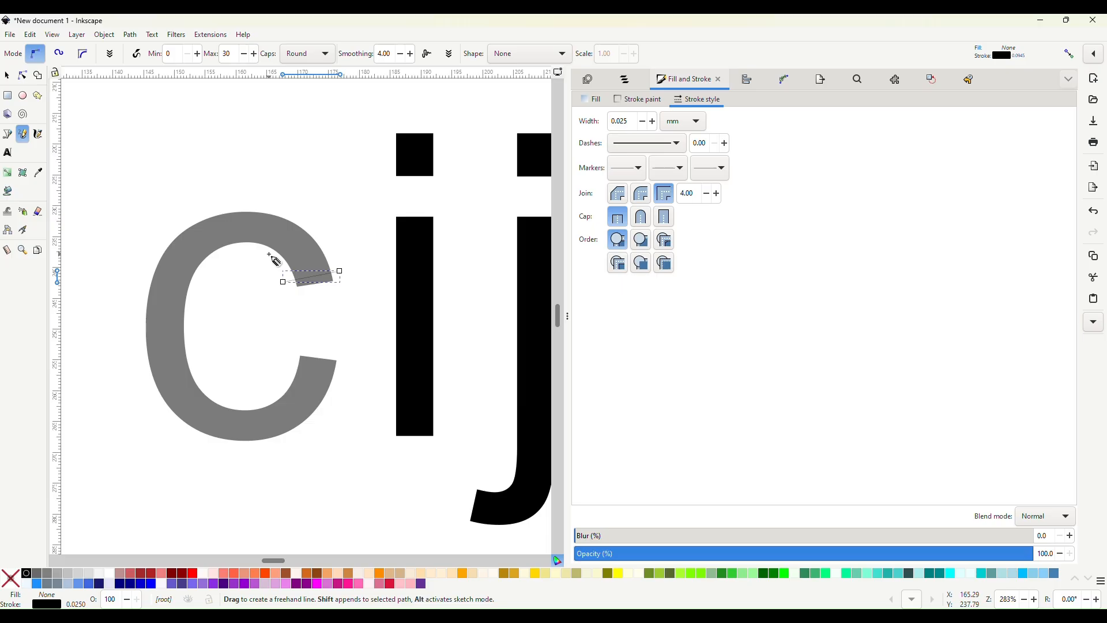
left_click_drag(245, 247, 247, 200)
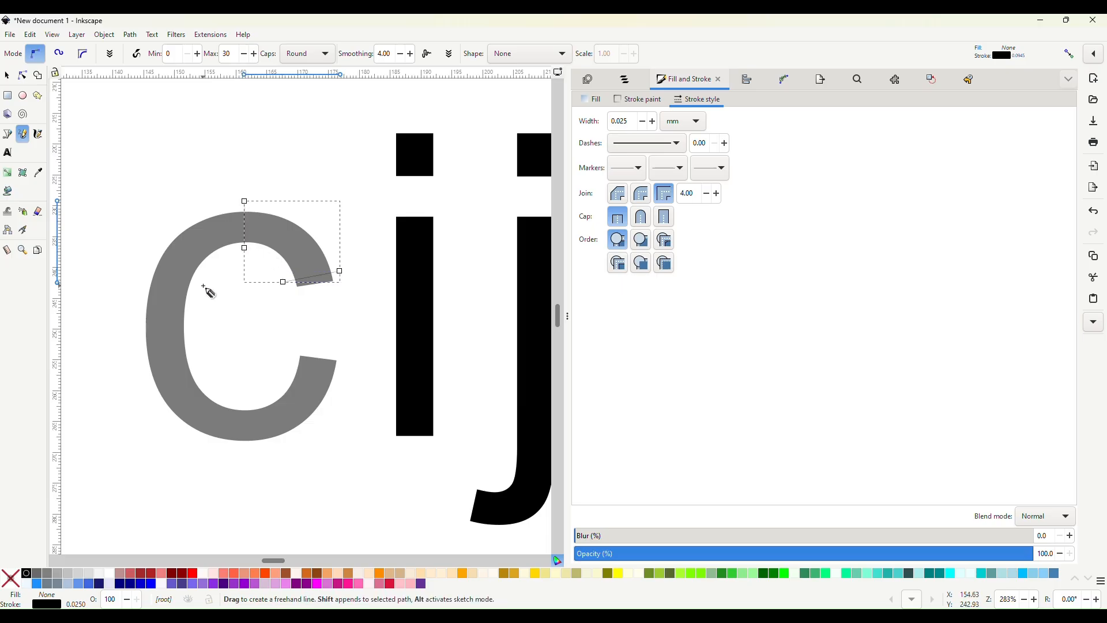
left_click_drag(203, 285, 145, 250)
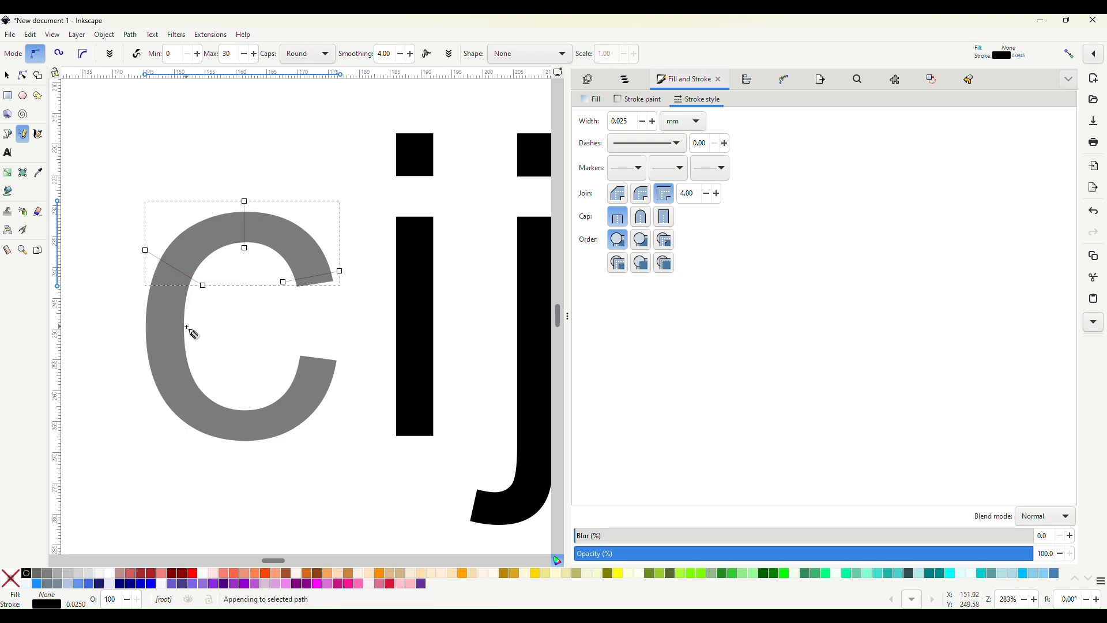
left_click_drag(186, 326, 137, 328)
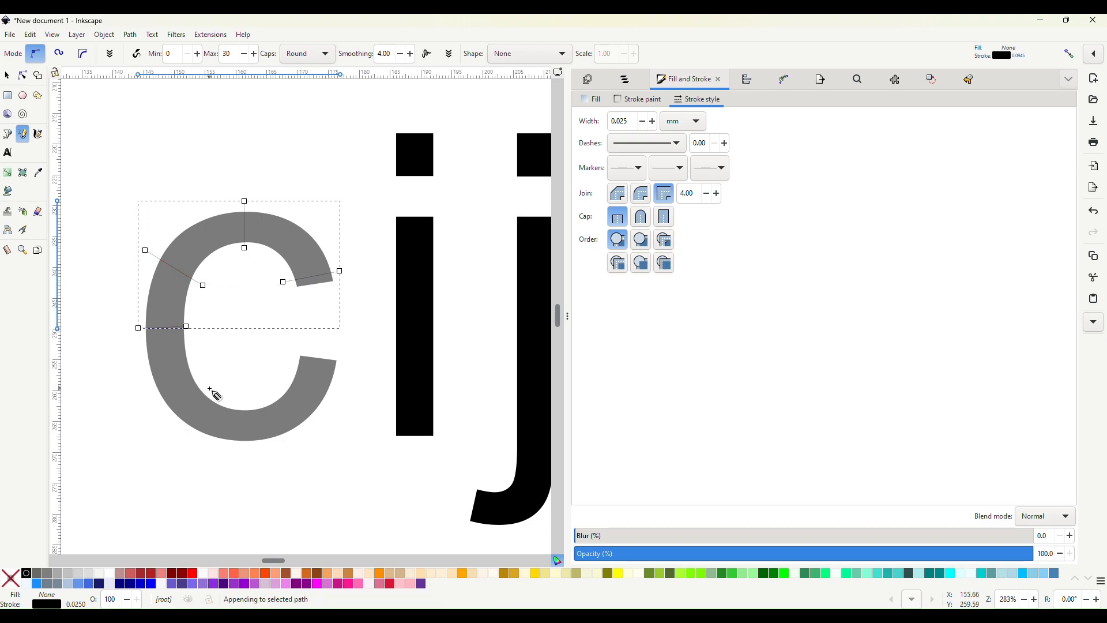
left_click_drag(209, 388, 167, 422)
left_click_drag(243, 401, 244, 453)
left_click_drag(288, 360, 345, 371)
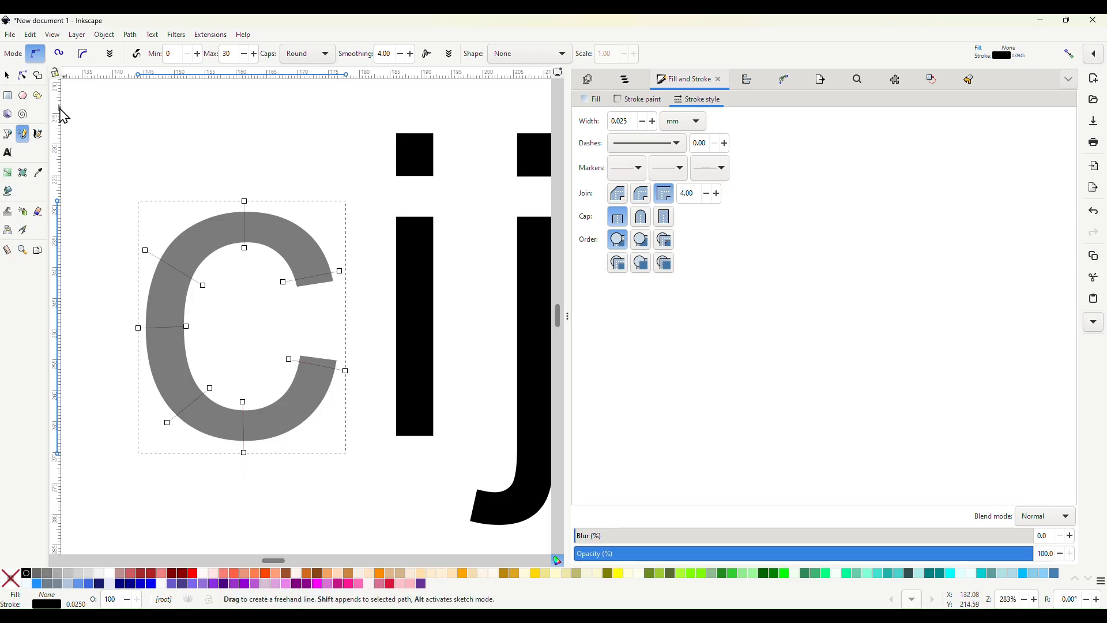
Convert the c and its rungs with Fill to Satin, using 0.20 mm pull compensation, center-walk and contour underlay, and keeping original fills
left_click(8, 76)
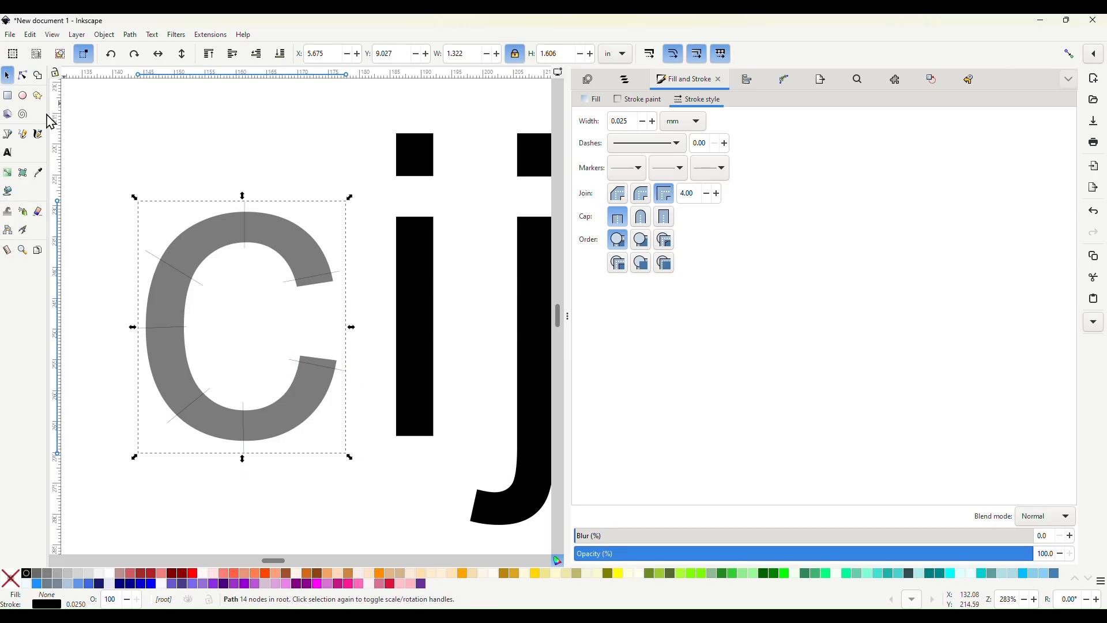
key("shift")
left_click(192, 243, "shift")
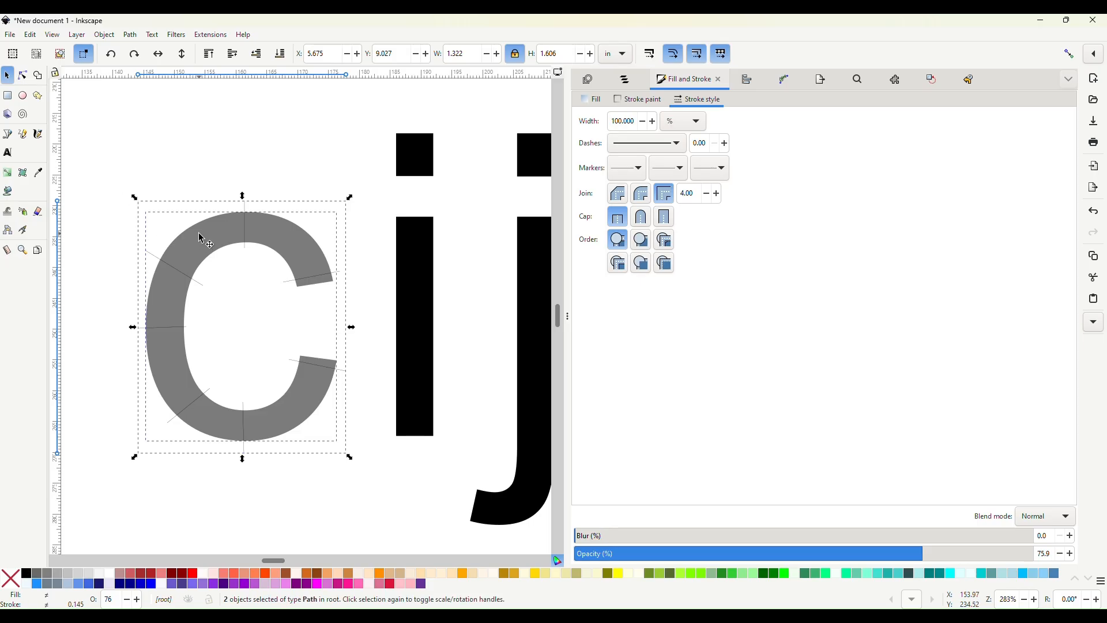
left_click(211, 34)
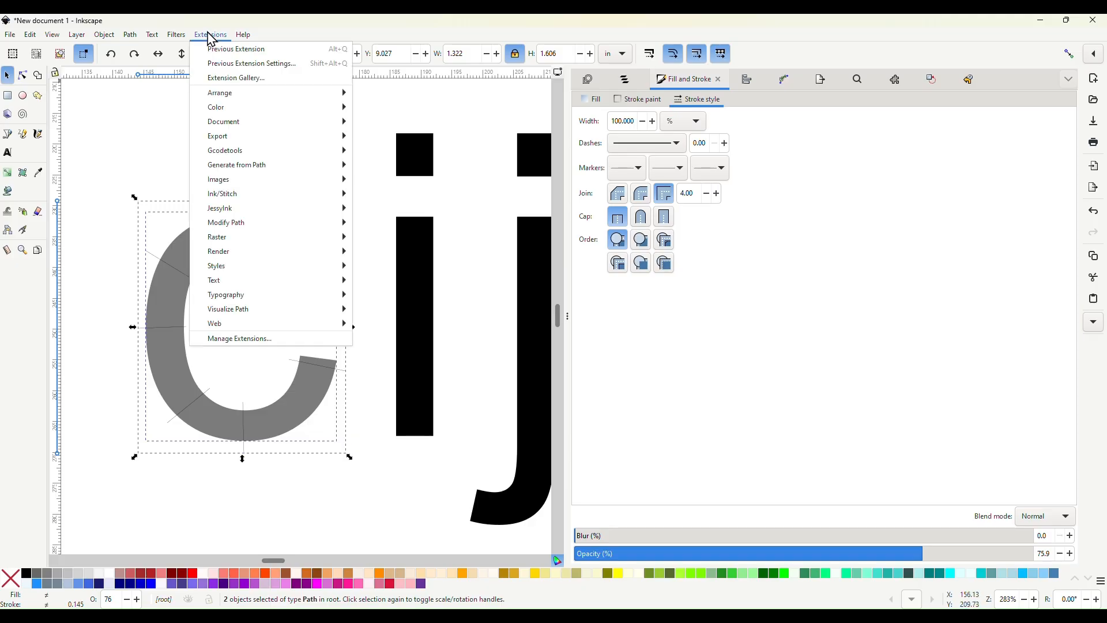
mouse_move(242, 200)
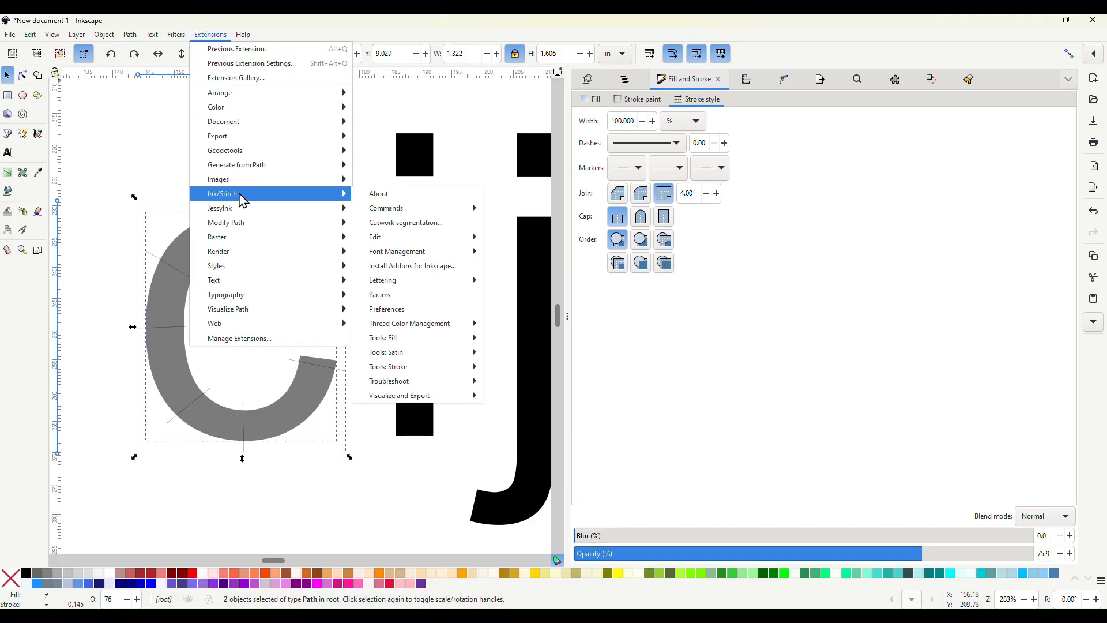
mouse_move(407, 359)
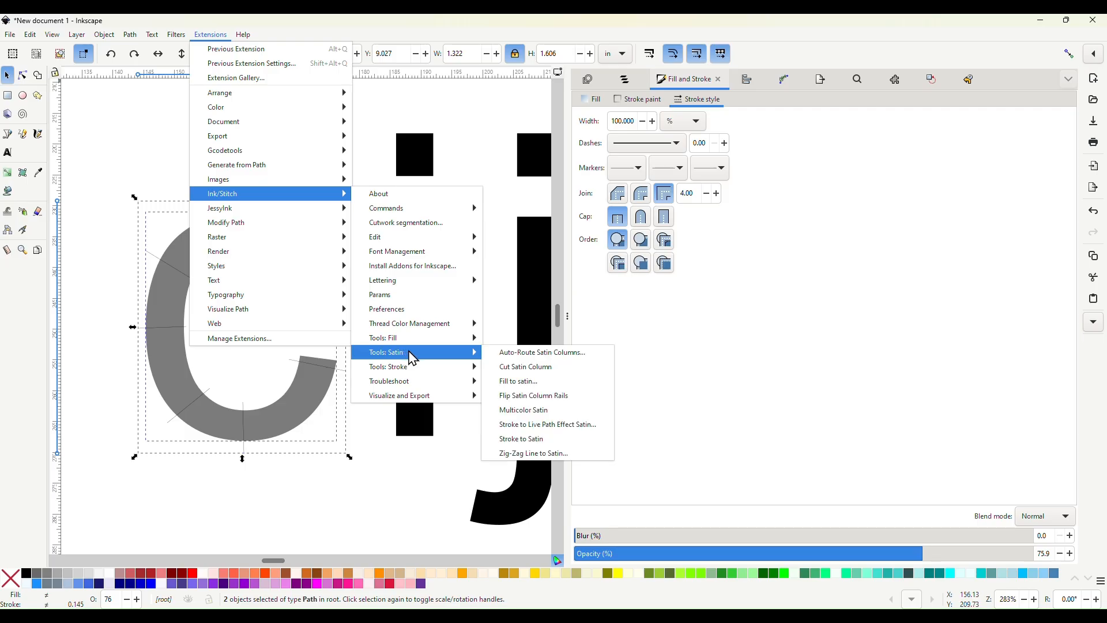
left_click(508, 380)
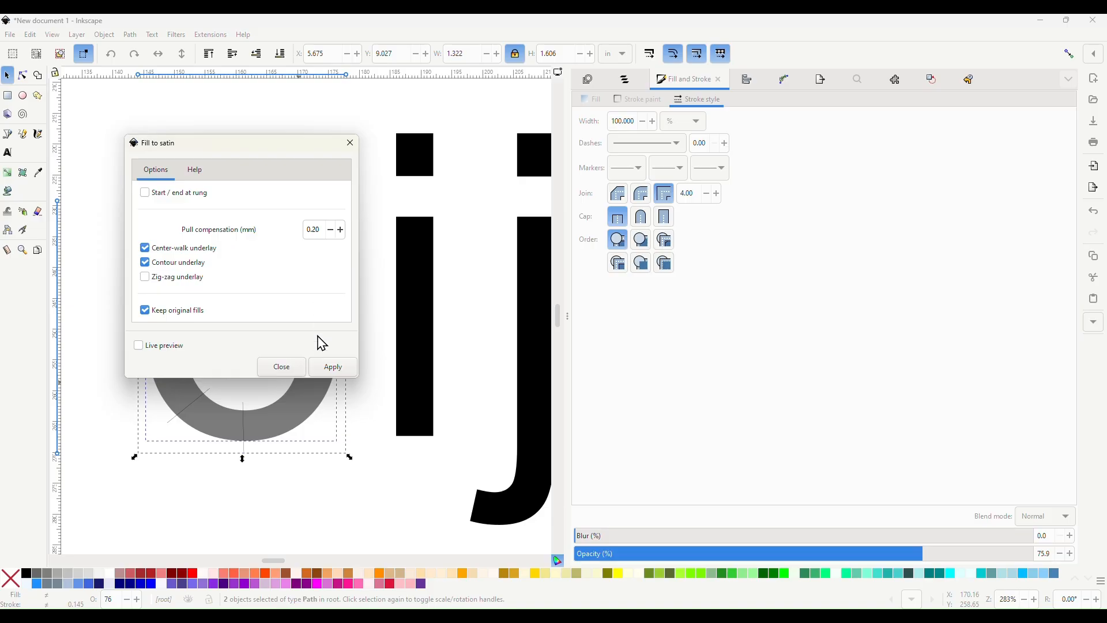
left_click(318, 369)
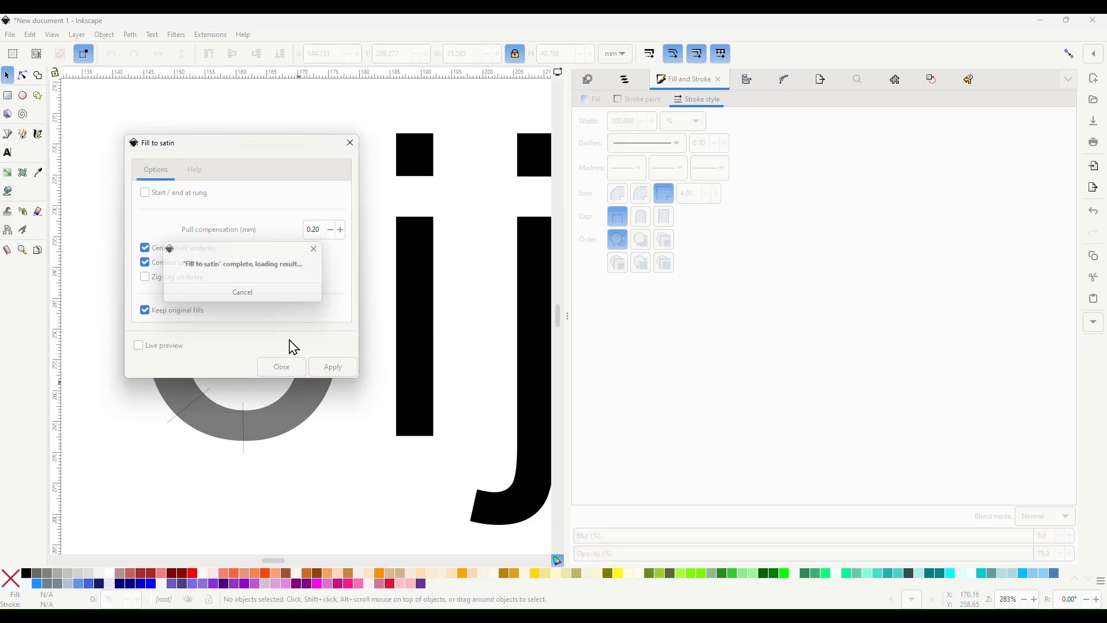
left_click(286, 365)
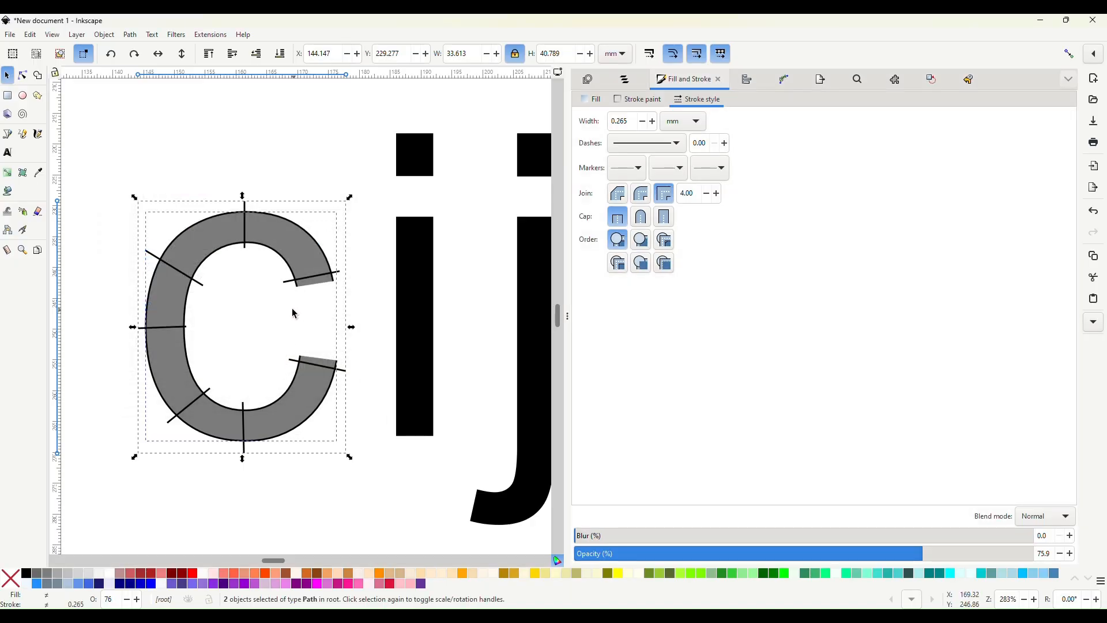
Select only the c's satin column and examine its stitch preview in the Ink/Stitch Params, leaving without applying changes
left_click(365, 263)
left_click(341, 280)
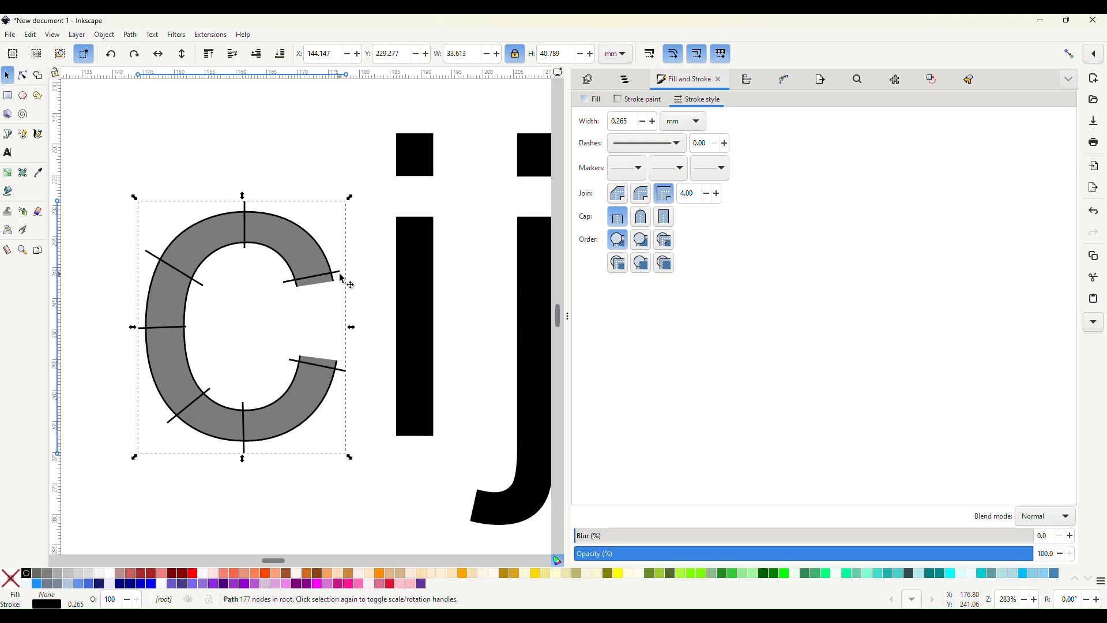
left_click(213, 36)
mouse_move(248, 199)
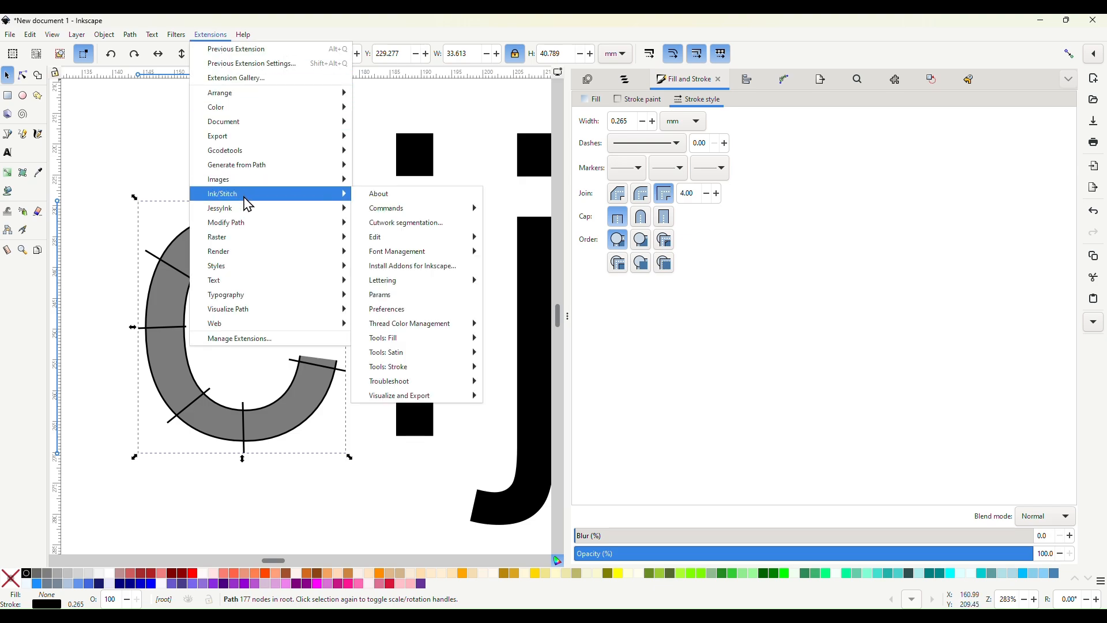
left_click(375, 281)
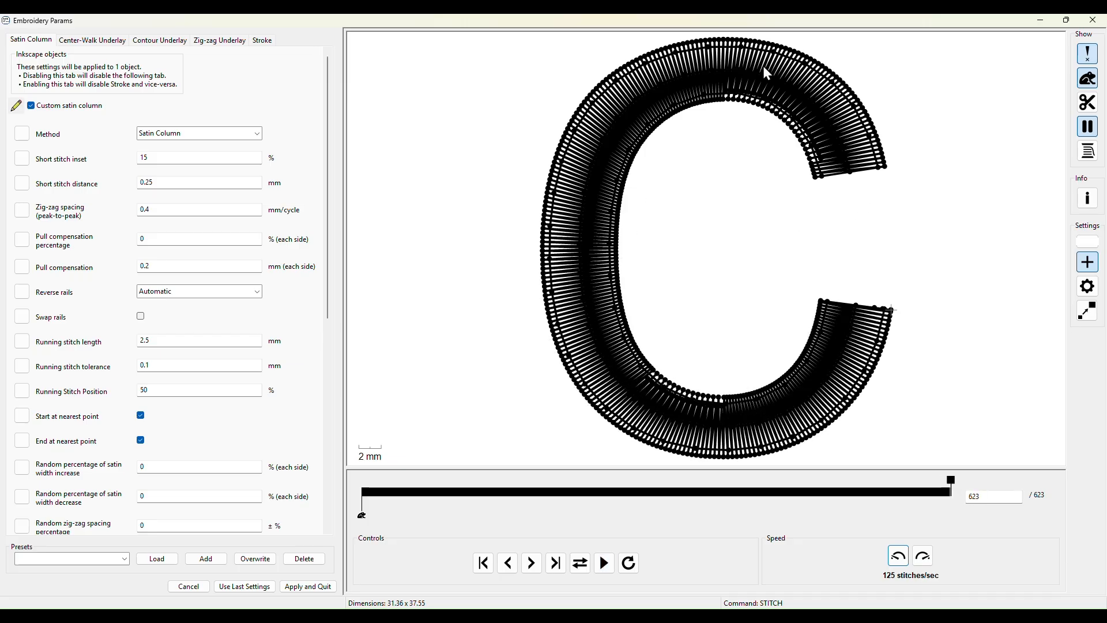
left_click(188, 587)
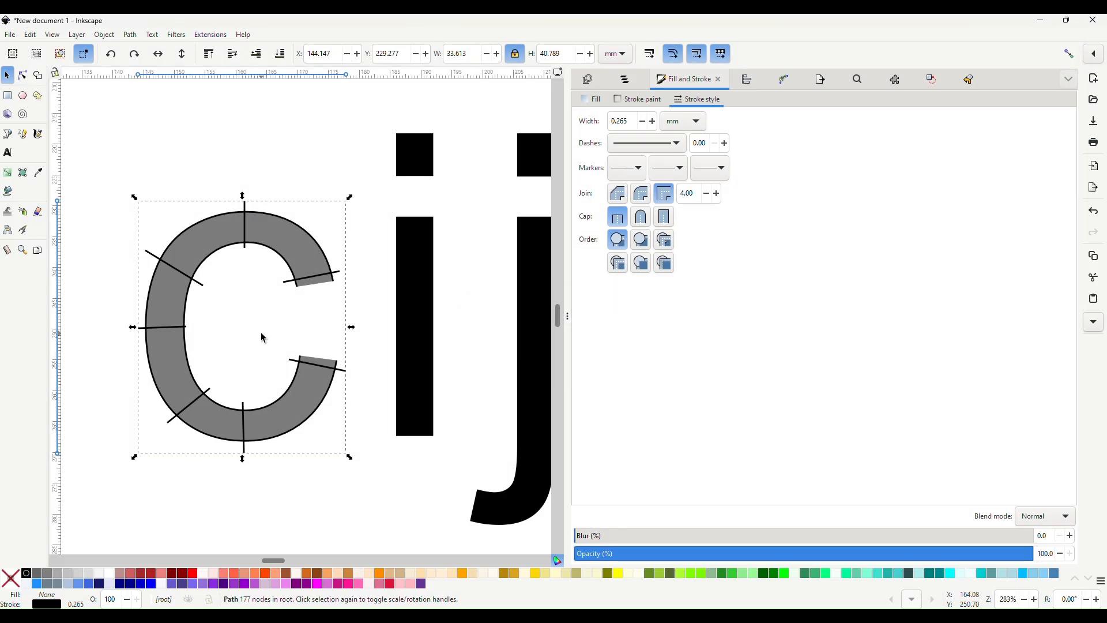
Draw four short rung lines across the letter o's stroke with the Pencil tool, at its upper, left, lower and right sides, as one path
scroll(262, 337, "right", 6)
left_click(267, 340)
scroll(316, 288, "right", 4)
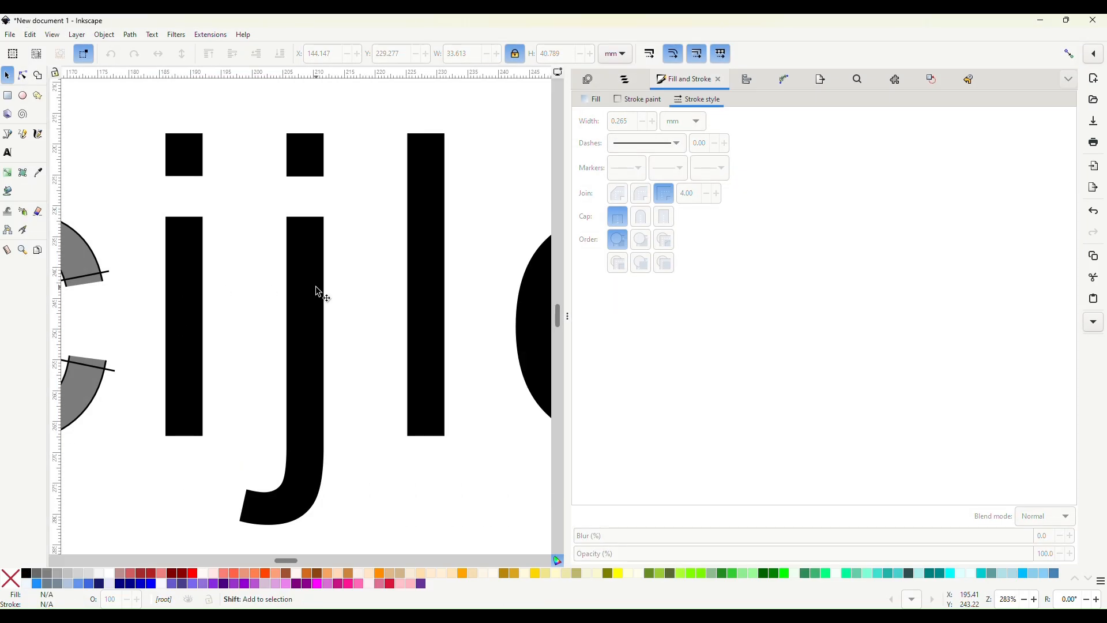
scroll(316, 291, "right", 6)
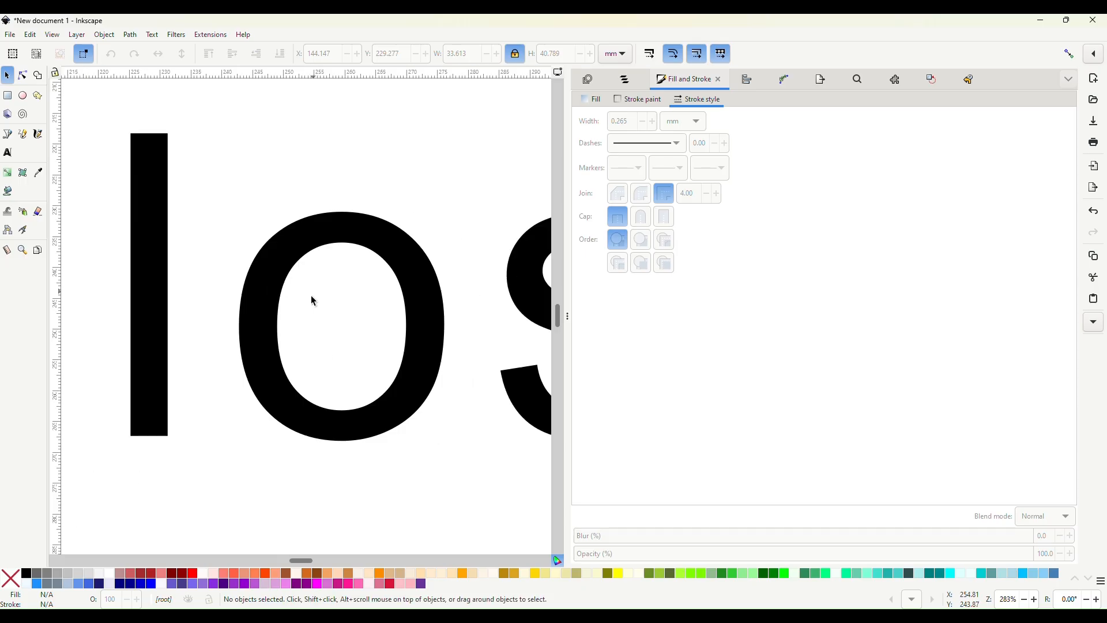
left_click(22, 134)
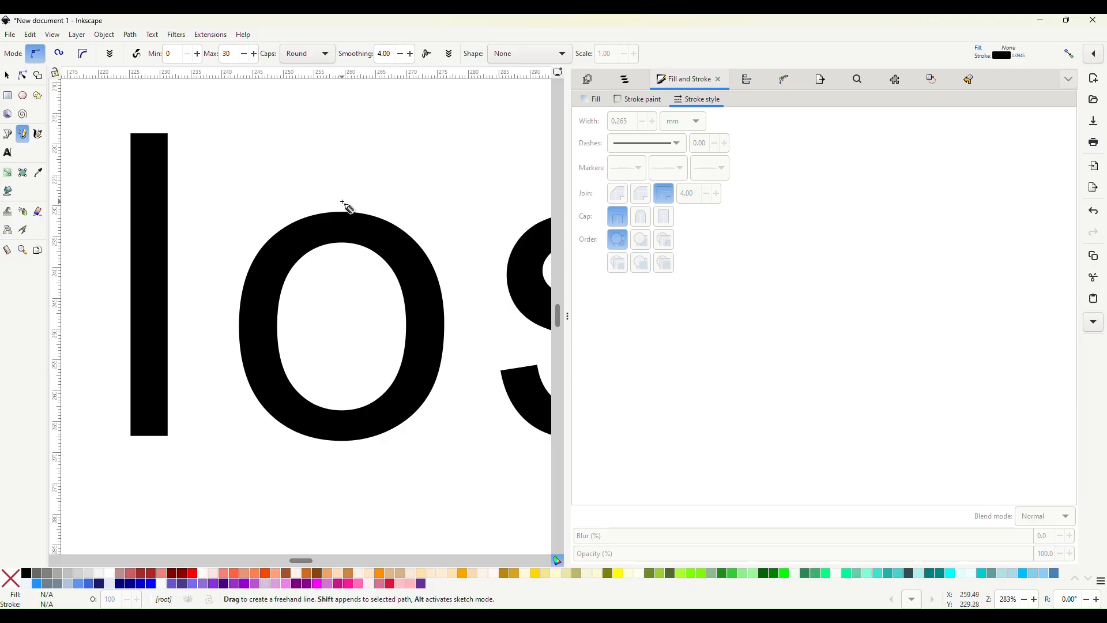
left_click_drag(342, 202, 340, 253)
left_click_drag(281, 321, 228, 321)
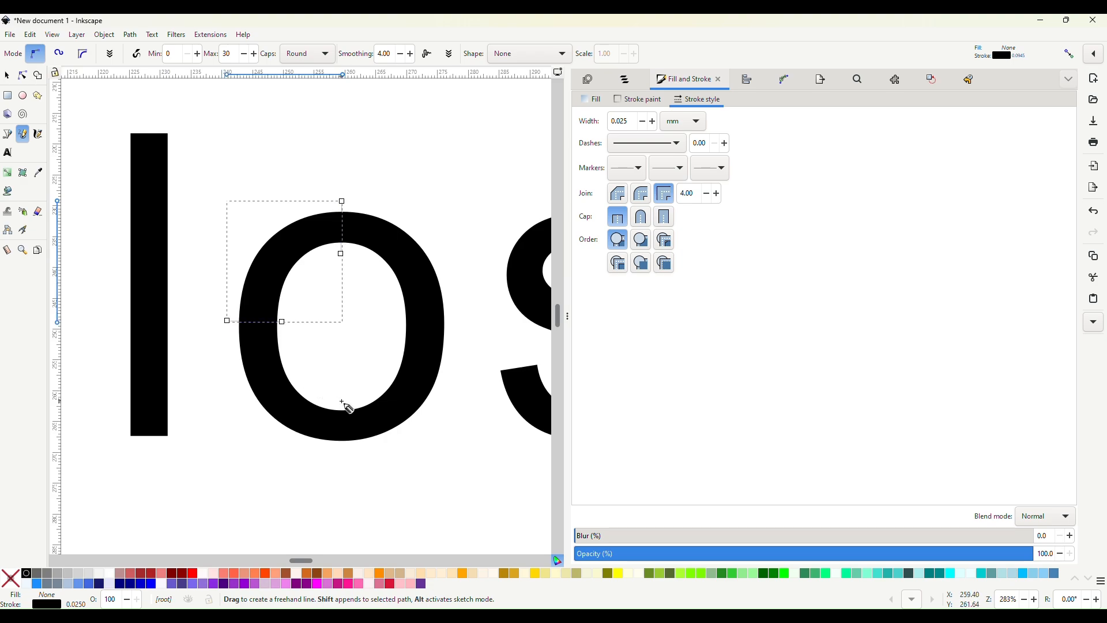
left_click_drag(342, 401, 343, 453)
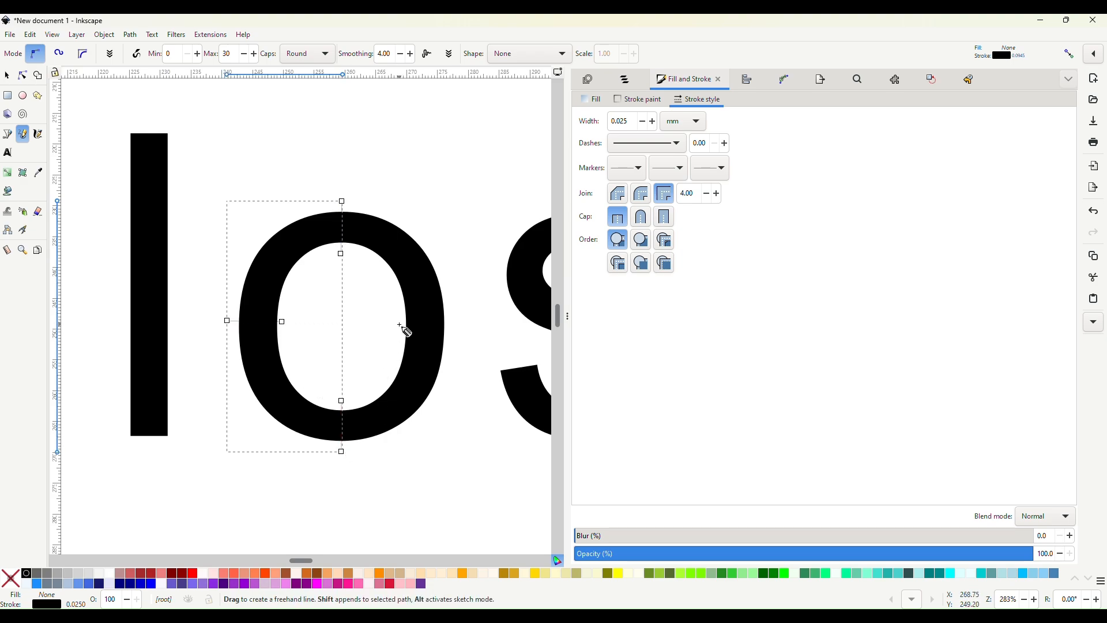
left_click_drag(399, 324, 449, 323)
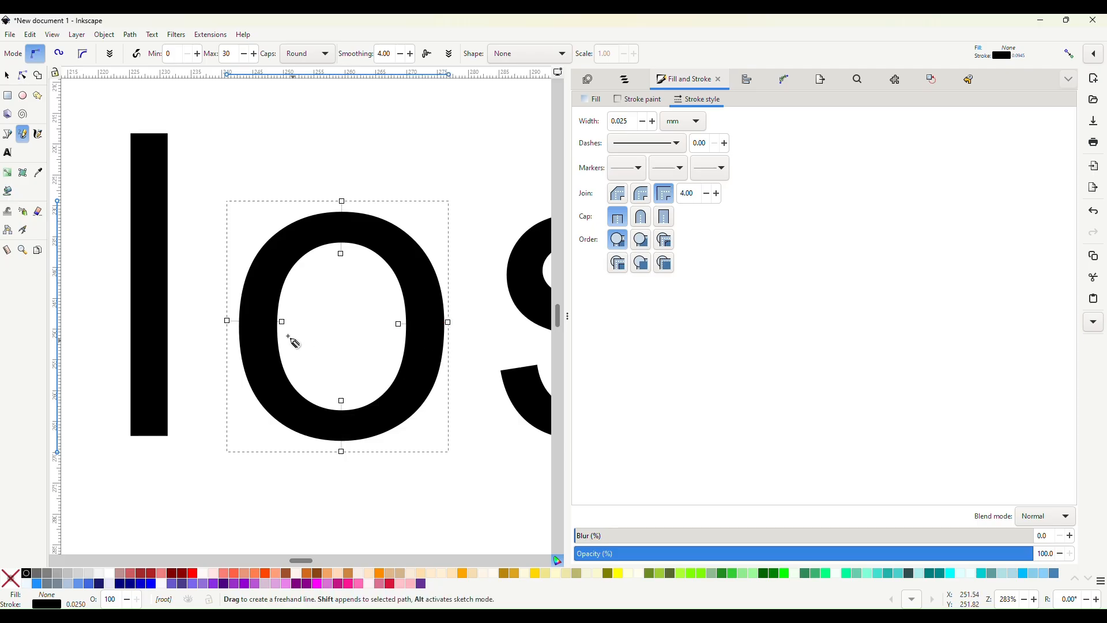
Lower the opacity of the letter o to about 48%
left_click(7, 75)
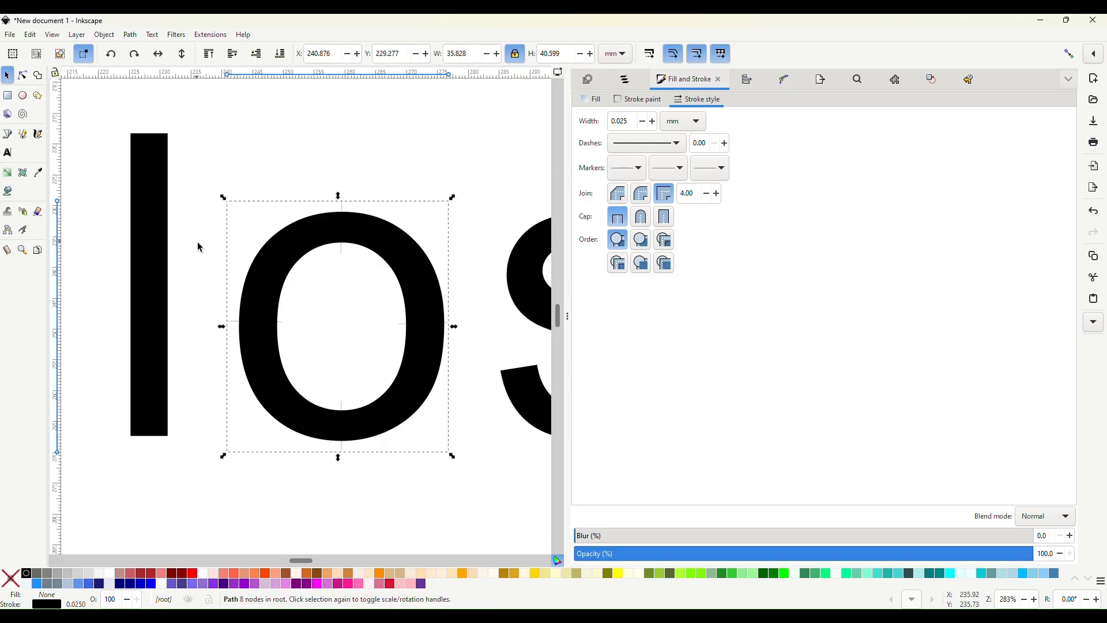
left_click(259, 262)
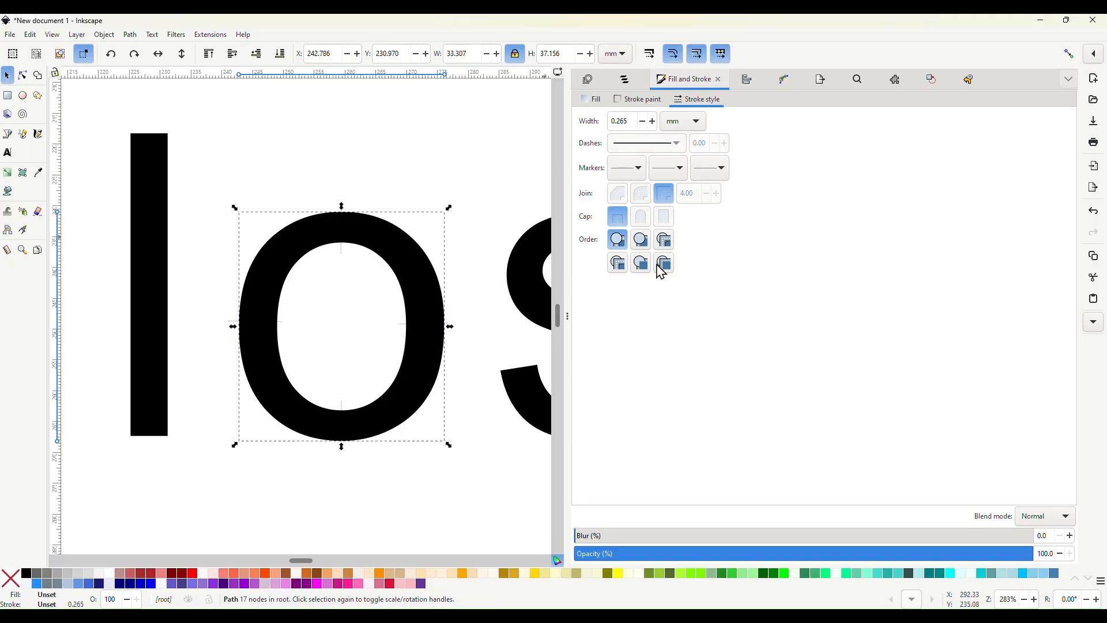
left_click(795, 554)
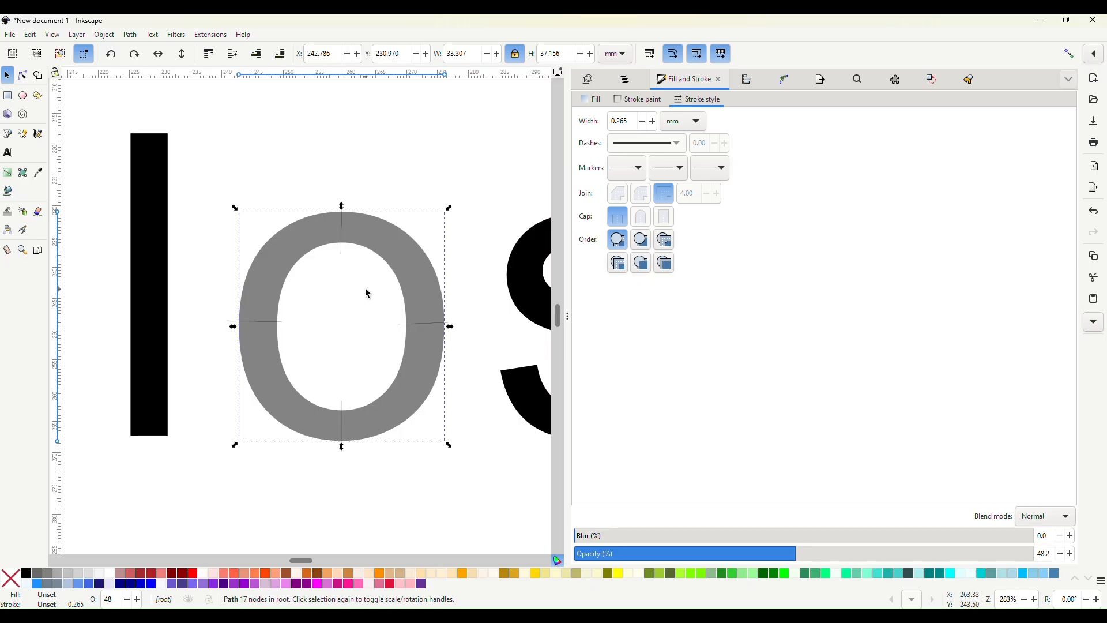
Convert the o and its rungs with Fill to Satin, using 0.20 mm pull compensation, center-walk and contour underlay, and keeping original fills
left_click(353, 268)
left_click(343, 254)
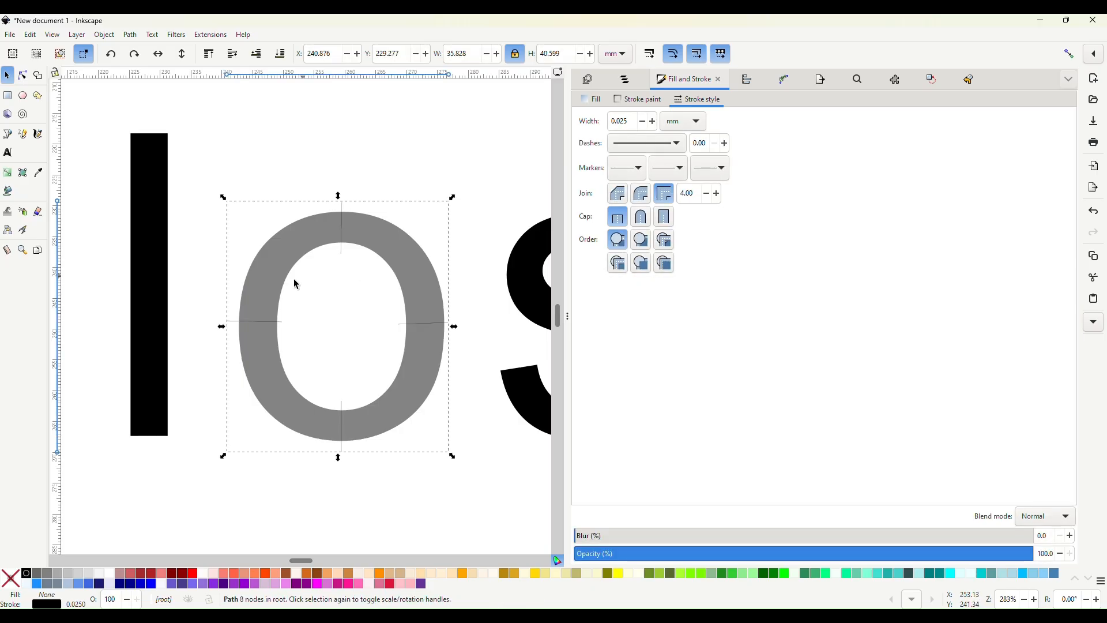
key("shift")
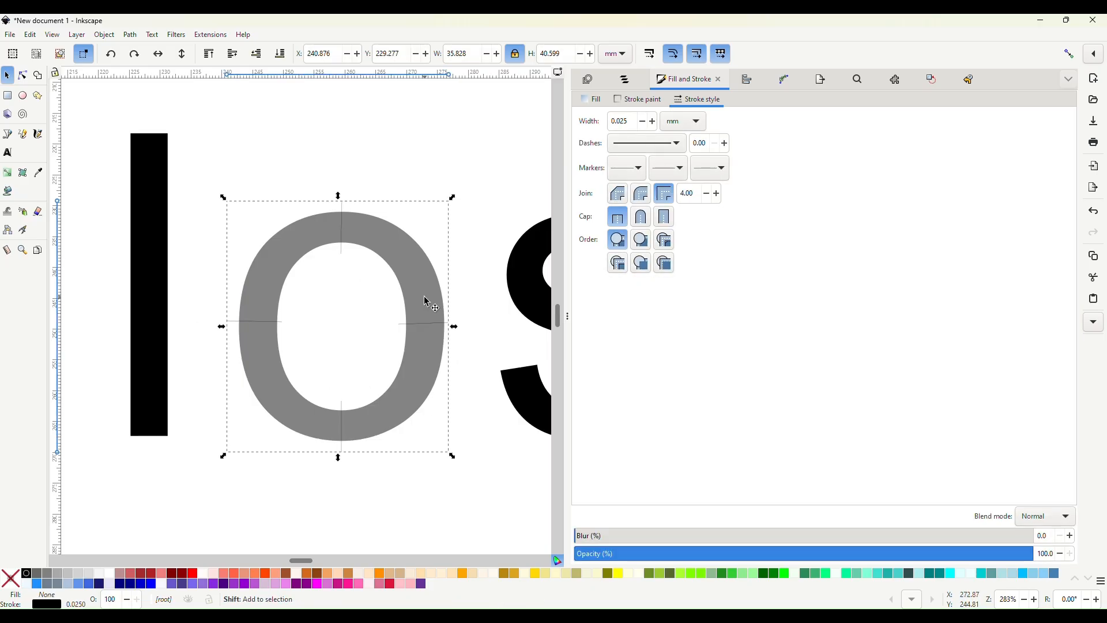
left_click(426, 298, "shift")
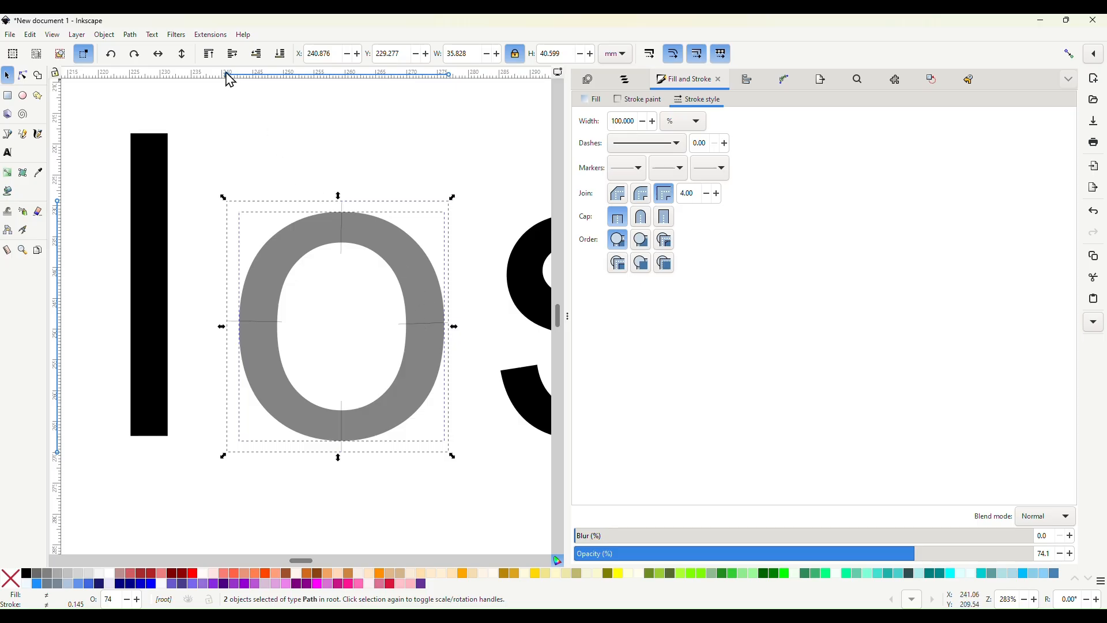
left_click(216, 37)
mouse_move(283, 194)
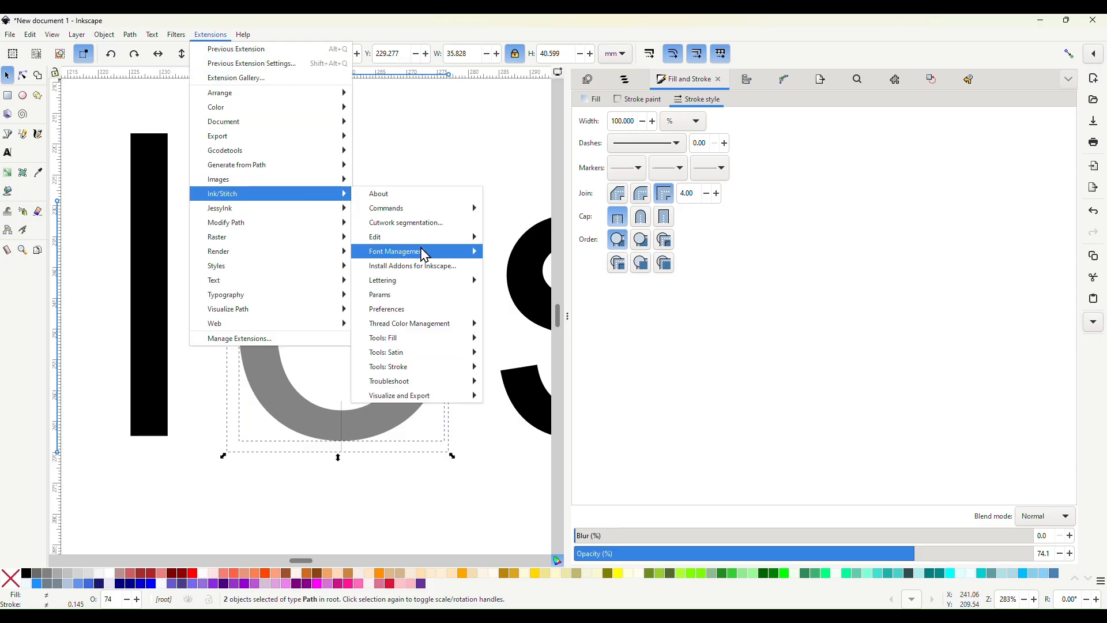
mouse_move(425, 353)
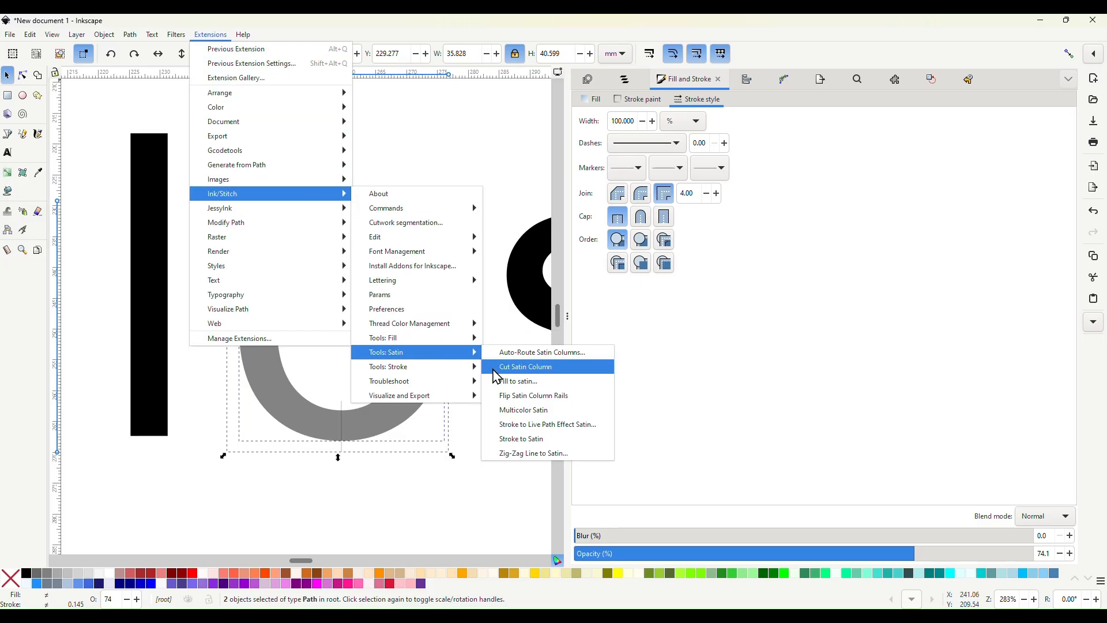
left_click(505, 382)
left_click(318, 353)
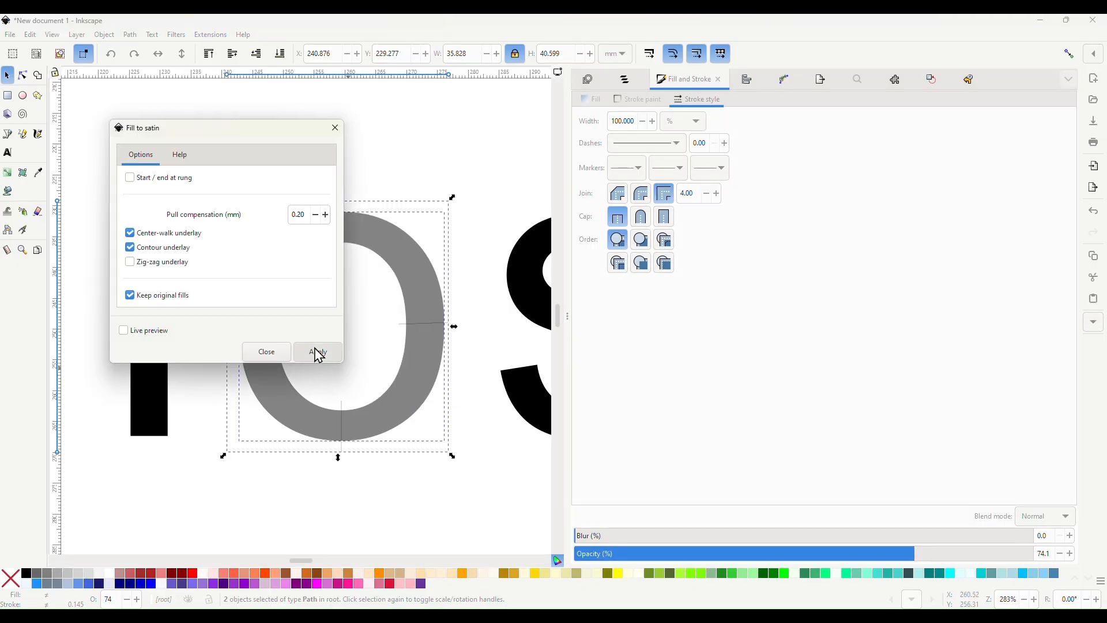
left_click(275, 354)
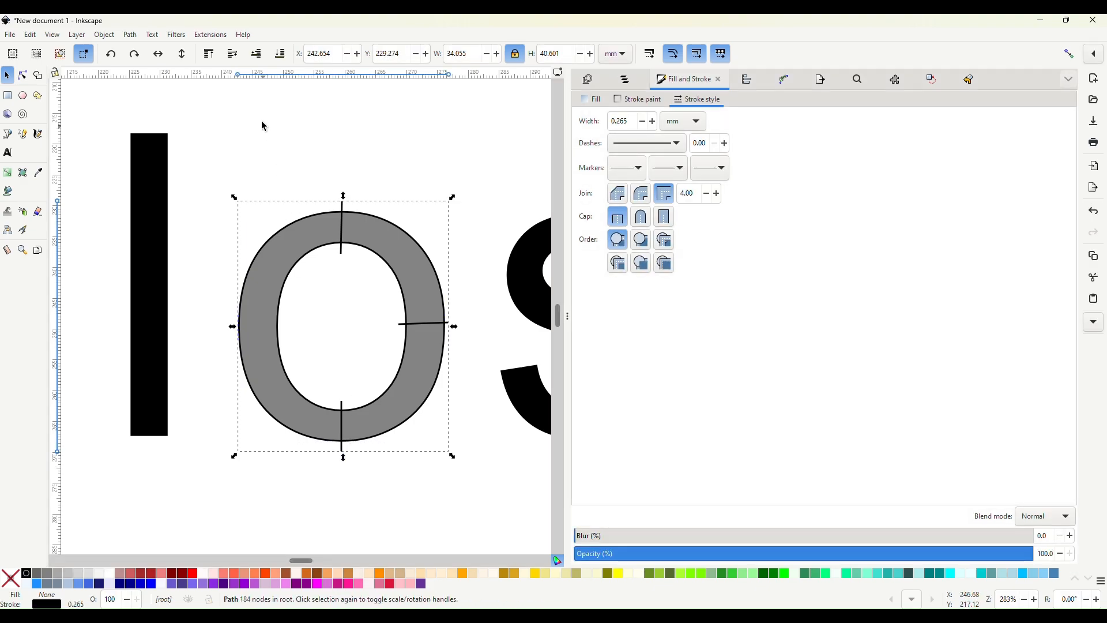
Examine the stitch preview of the o's satin column in the Ink/Stitch Params, leaving without applying changes
left_click(222, 36)
mouse_move(231, 194)
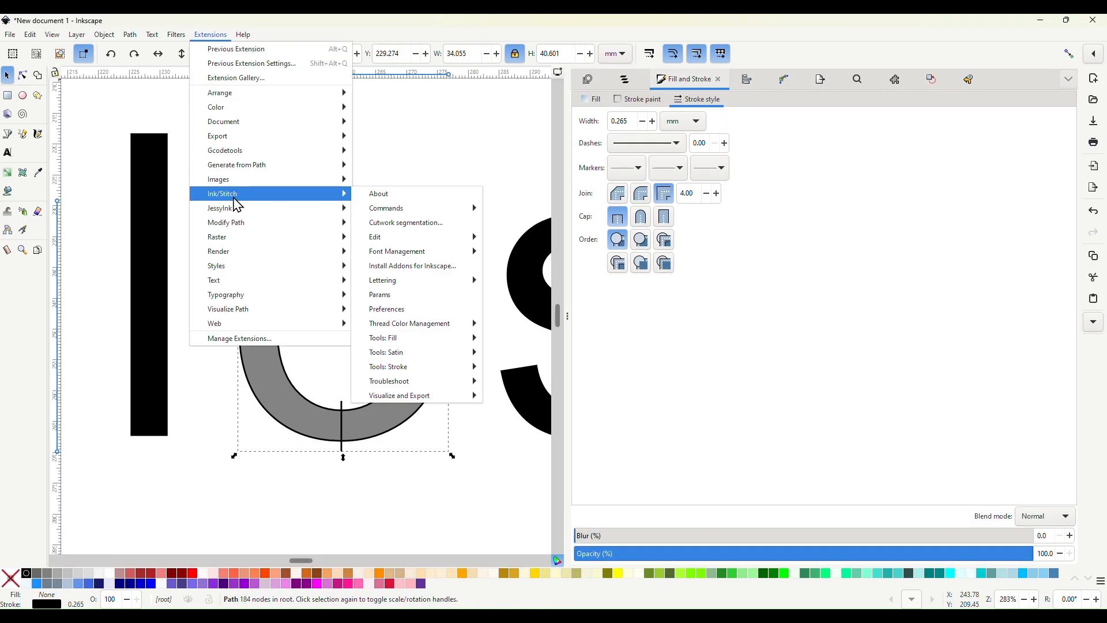
left_click(394, 295)
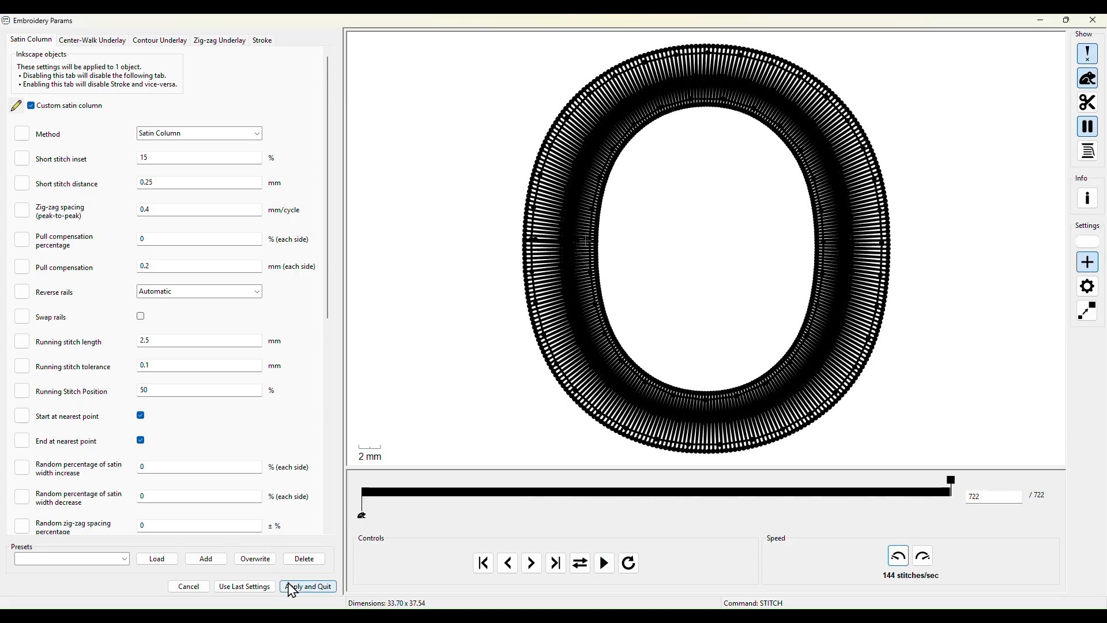
left_click(189, 586)
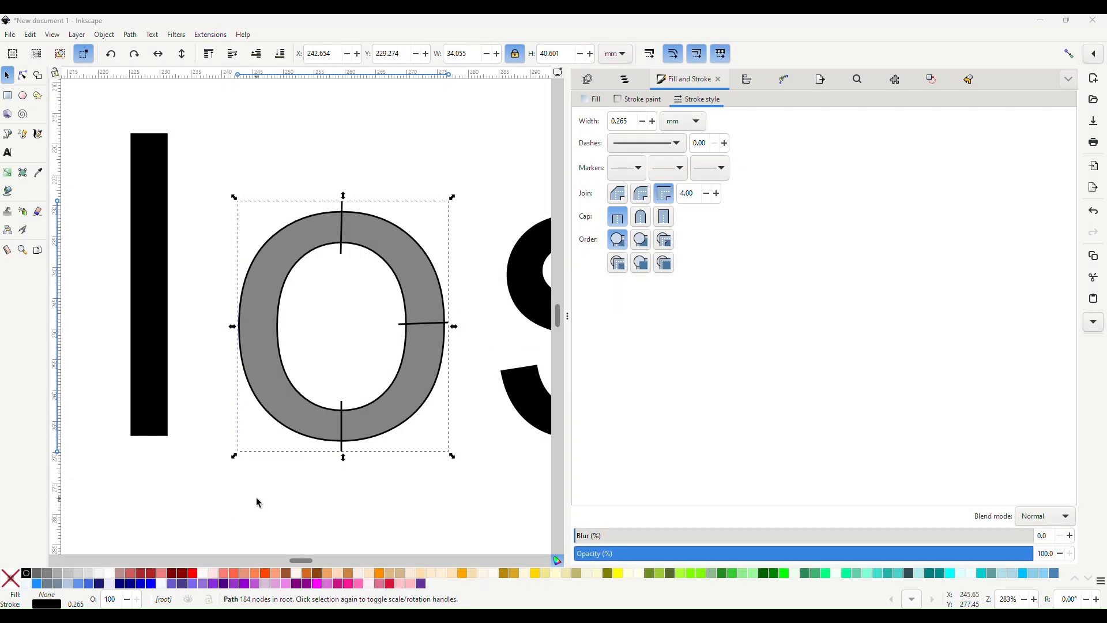
Select all the "cijlosz" letters together with their satin columns and delete them
scroll(256, 497, "down", 4)
scroll(253, 461, "down", 4)
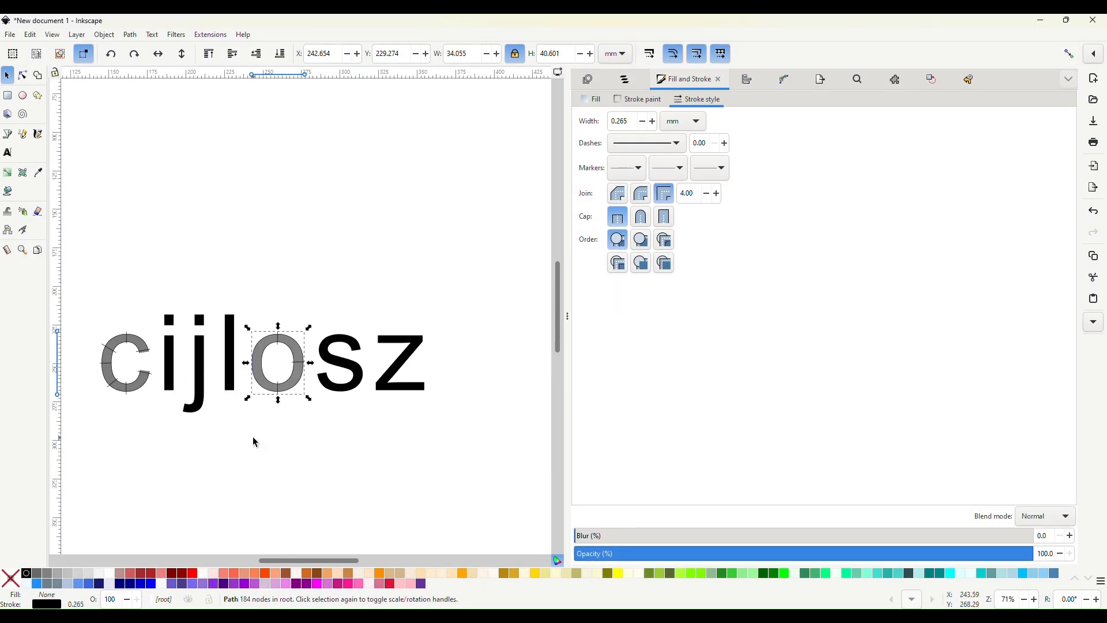
left_click(249, 429)
scroll(248, 432, "left", 4)
scroll(246, 435, "down", 2)
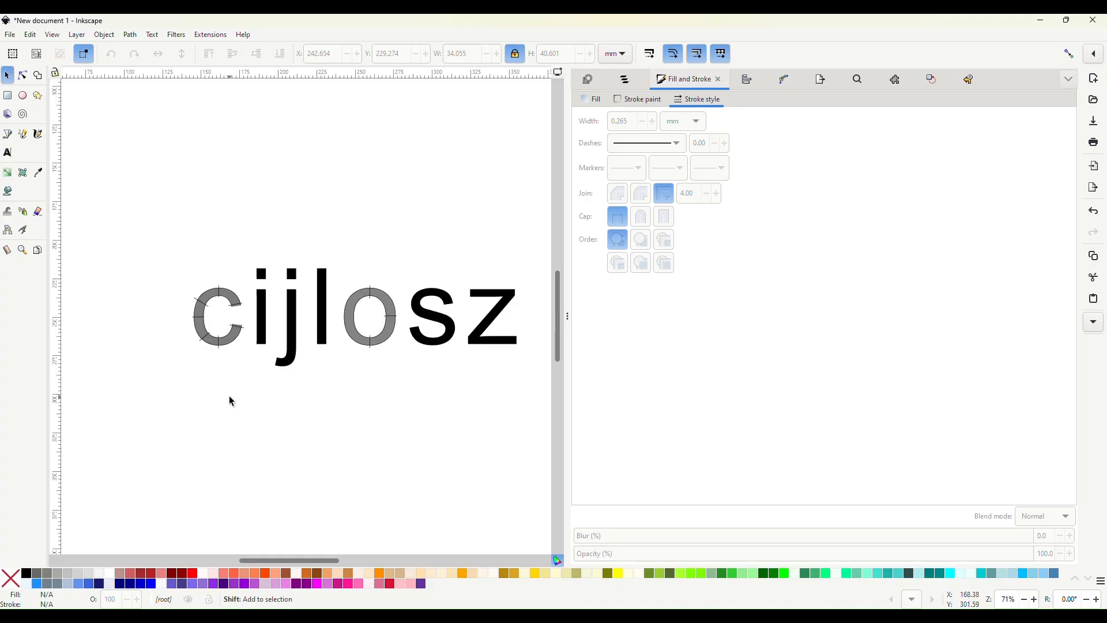
scroll(229, 395, "right", 2)
left_click_drag(129, 248, 498, 399)
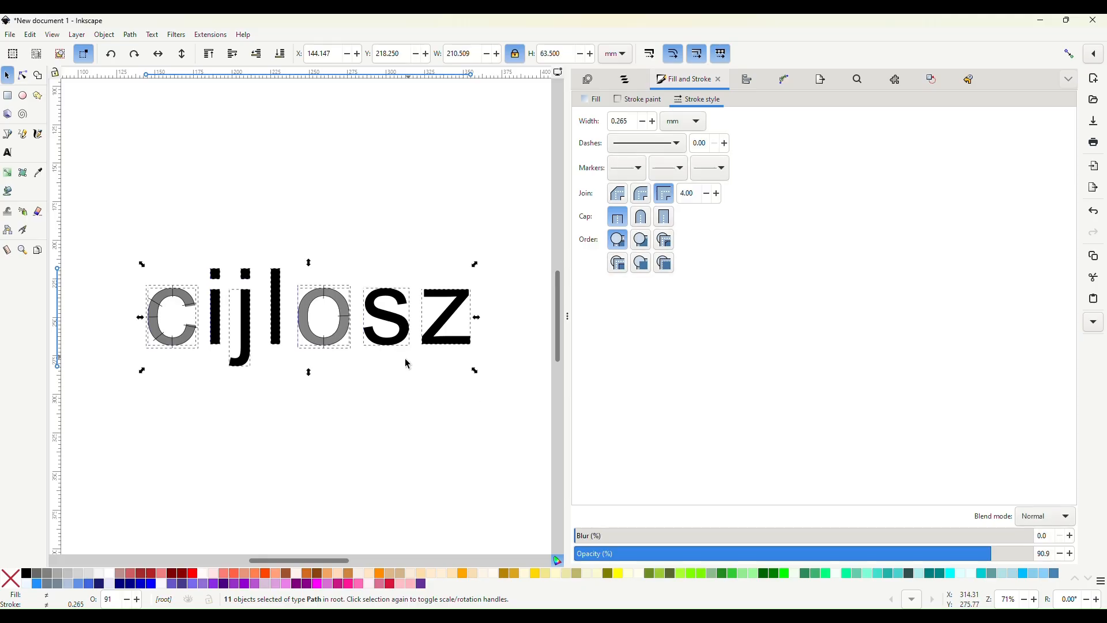
key("Delete")
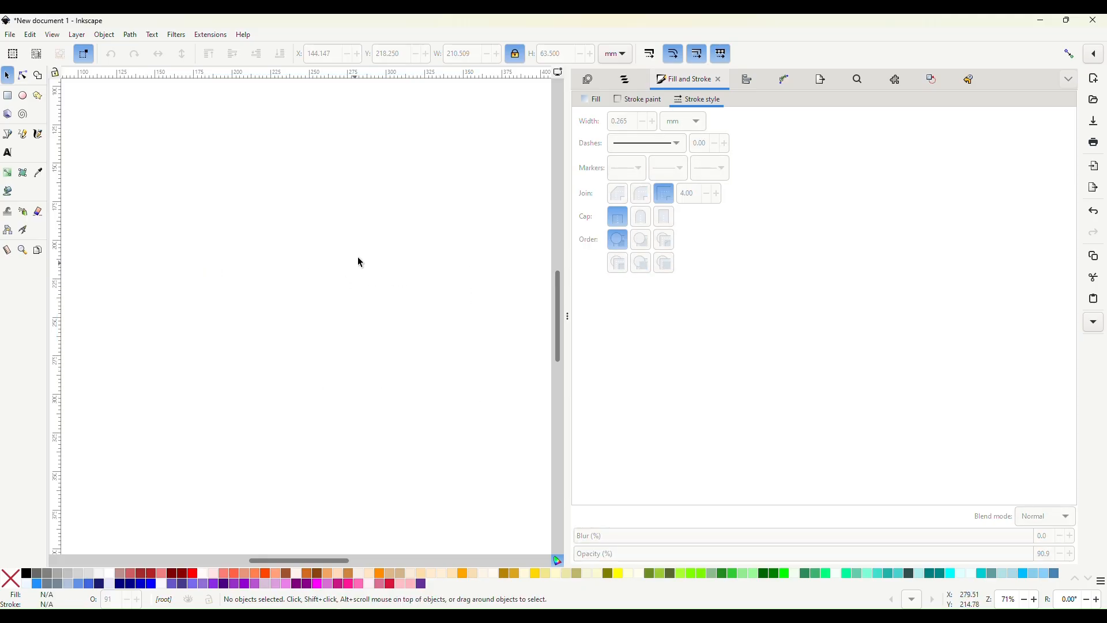
Unhide the script text object "hello" (text31) in the object list
left_click(626, 83)
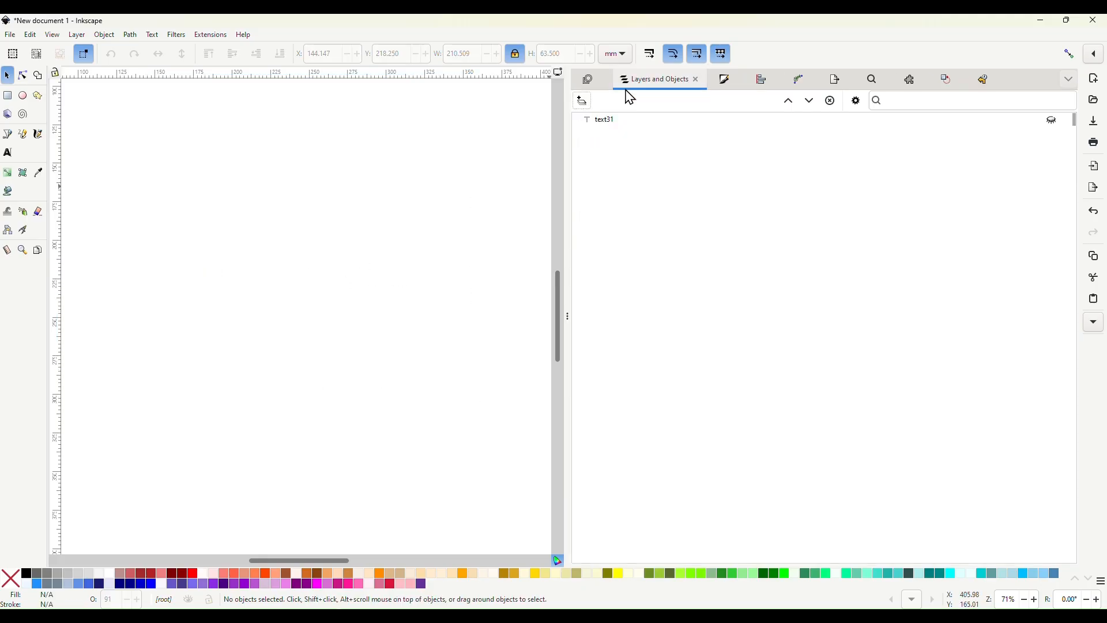
left_click(1054, 121)
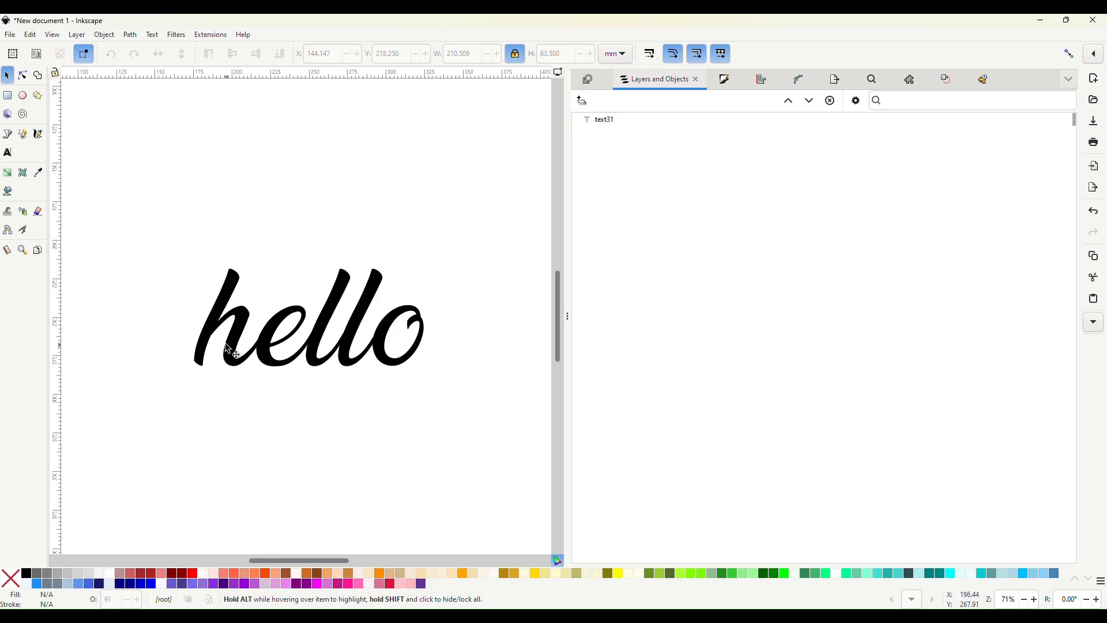
Examine the letter shapes of the "hello" text and where neighbouring letters join, without editing the text
scroll(224, 342, "up", 3)
scroll(222, 325, "right", 4)
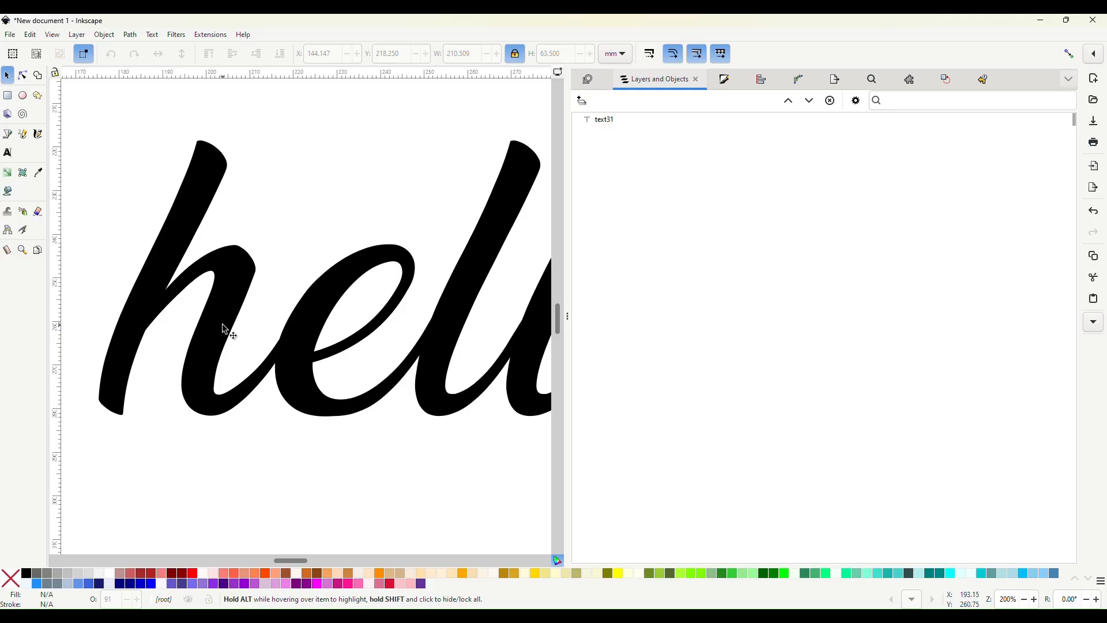
scroll(222, 332, "down", 1)
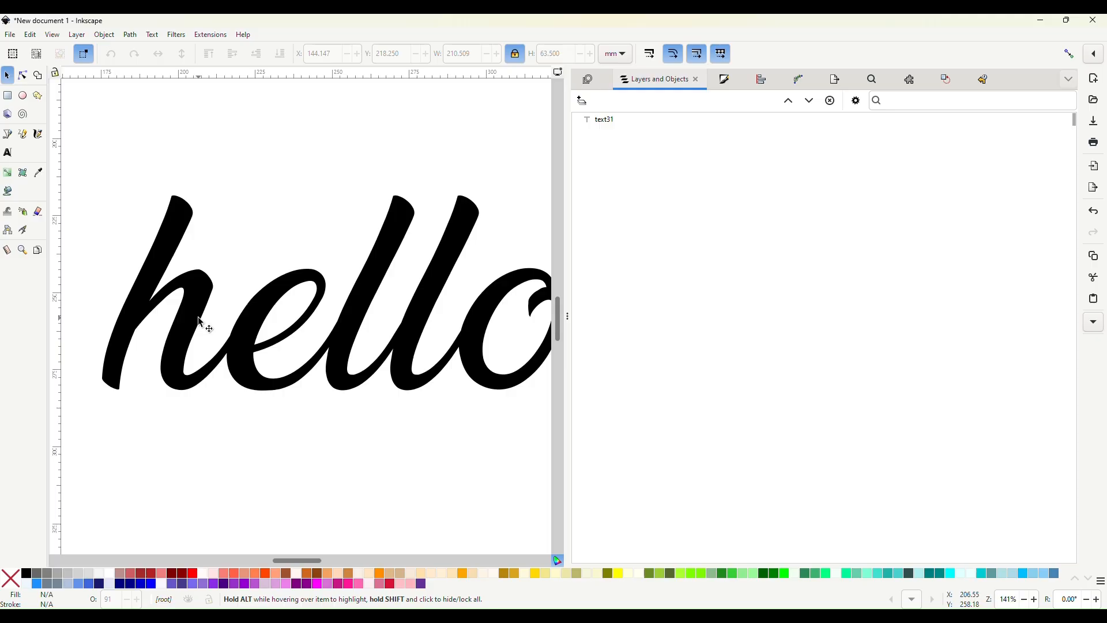
double_click(205, 324)
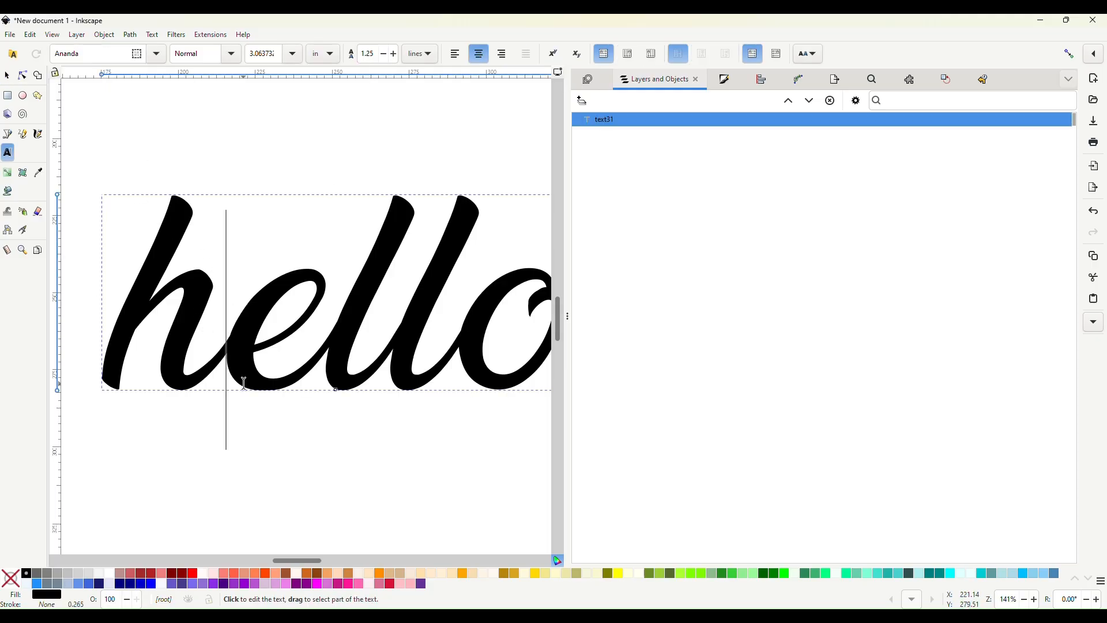
scroll(245, 379, "down", 1)
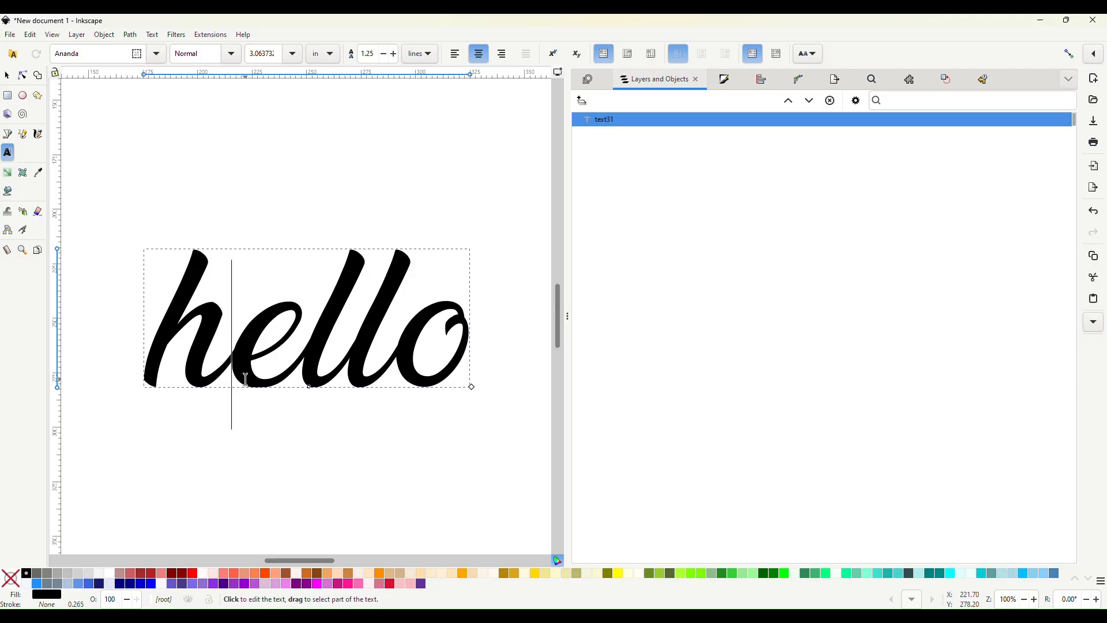
scroll(245, 380, "up", 2)
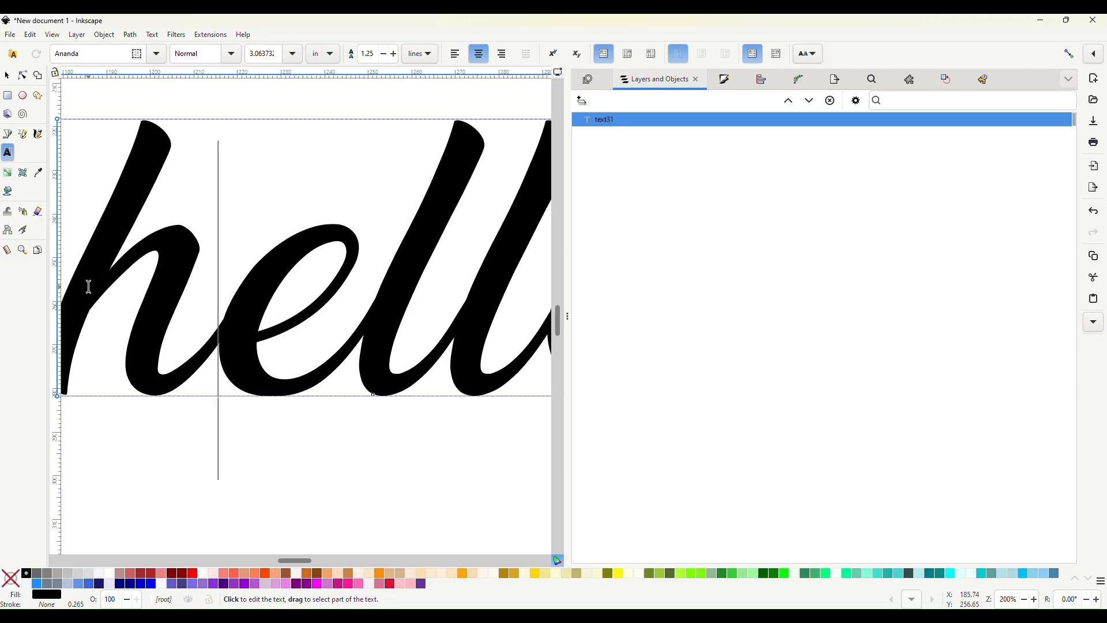
left_click(7, 76)
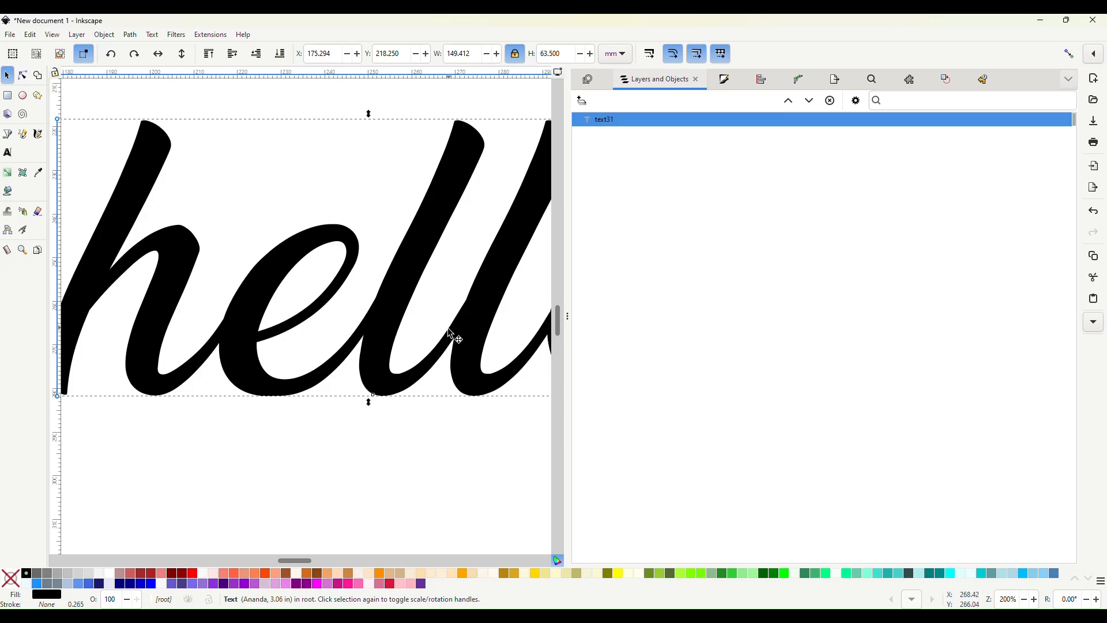
scroll(451, 335, "right", 5)
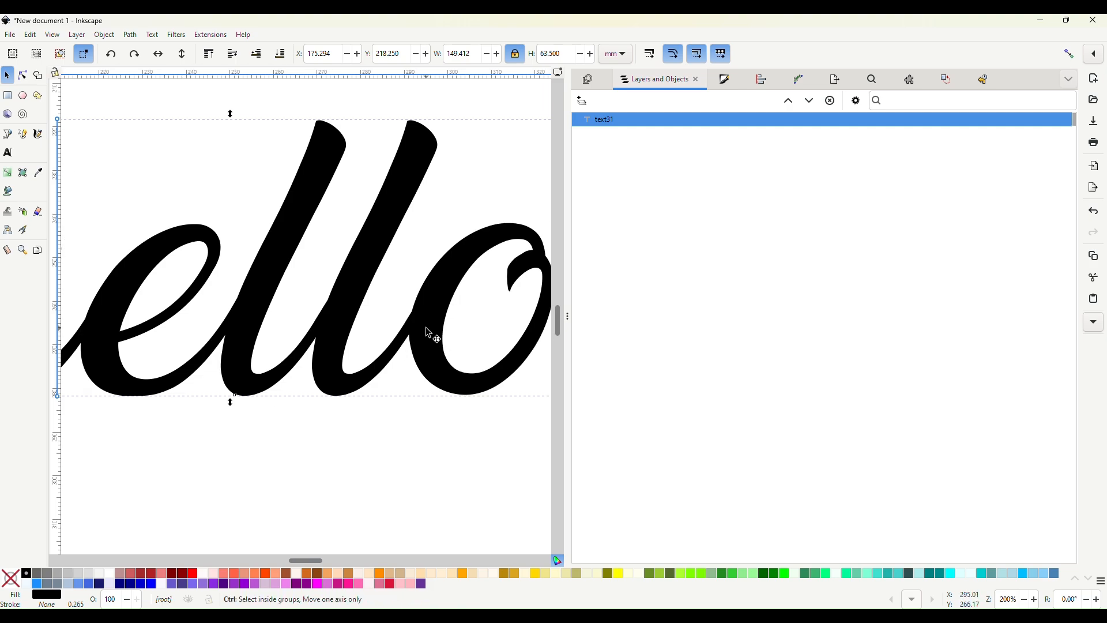
scroll(429, 334, "down", 2)
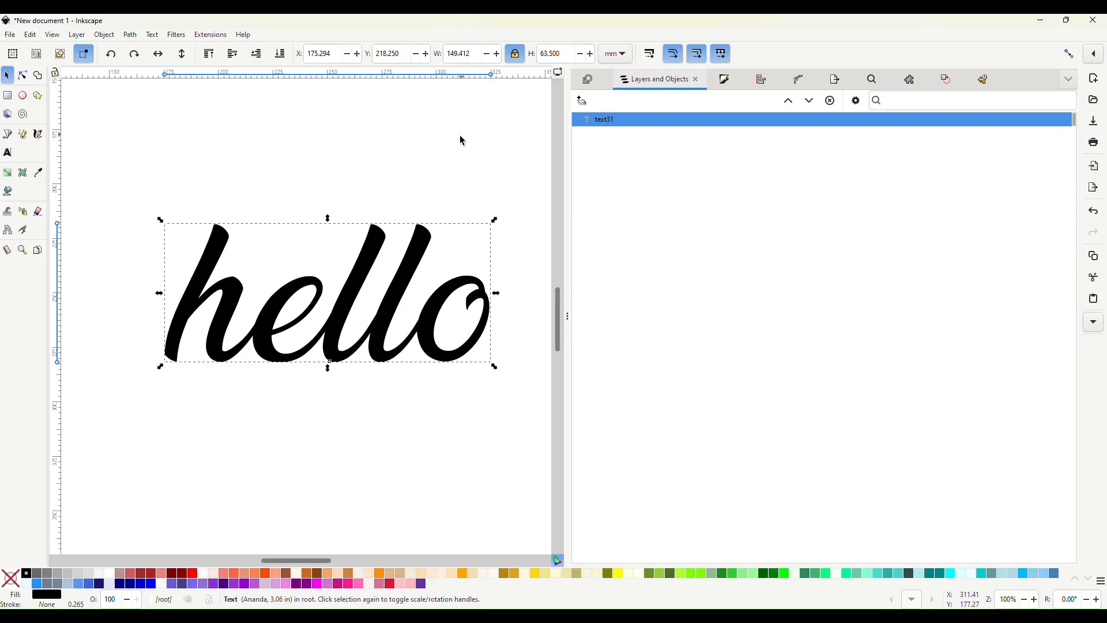
Convert the "hello" text object to a path
left_click(131, 35)
left_click(138, 50)
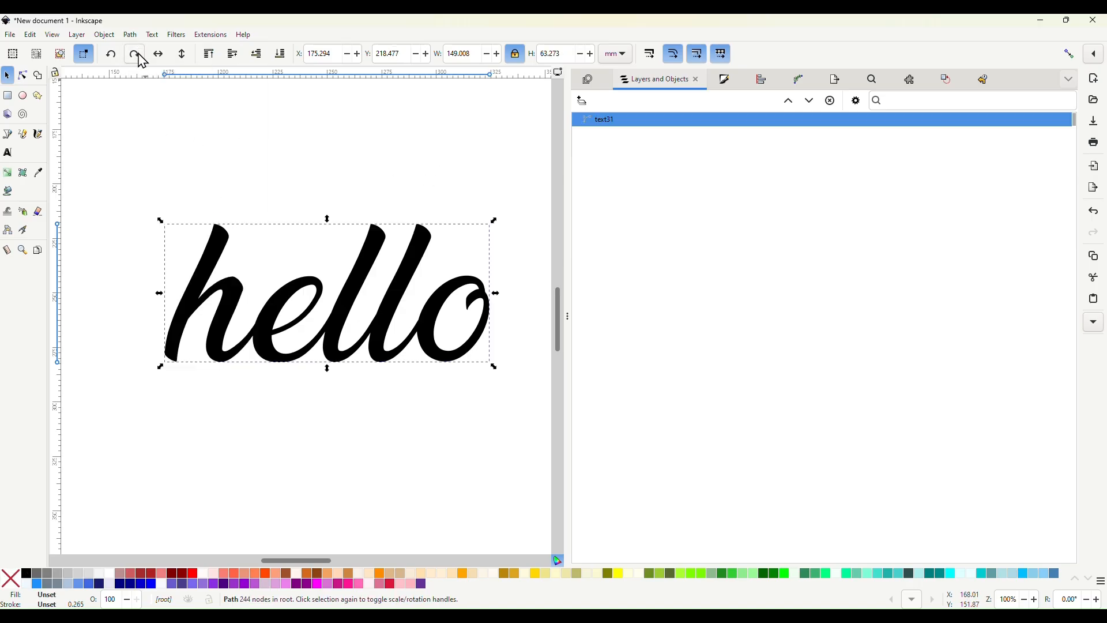
left_click(274, 323)
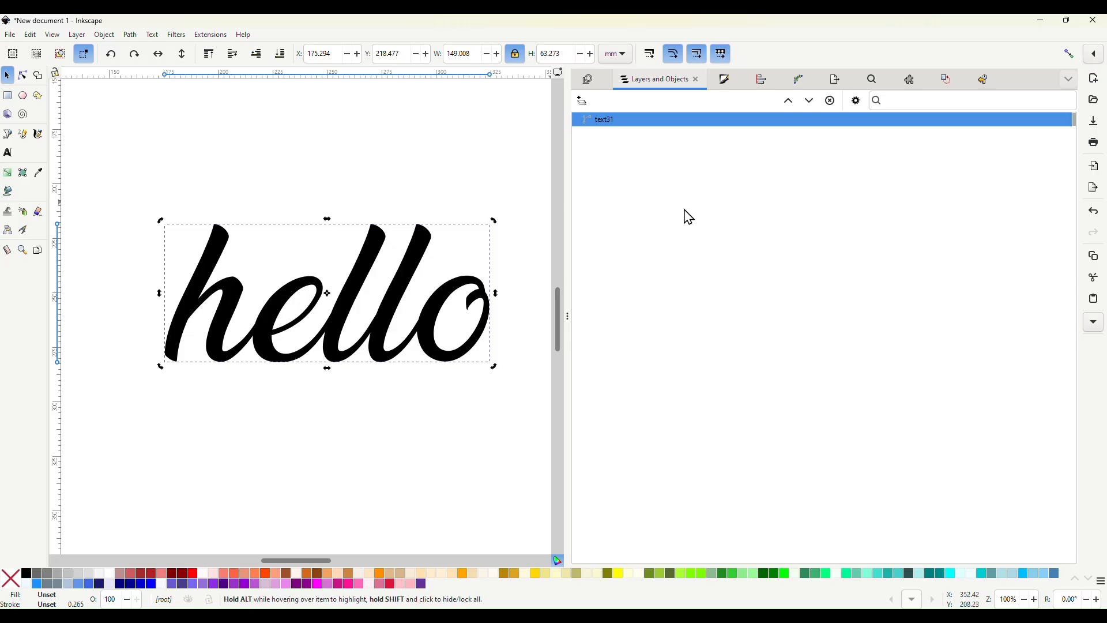
Lower the opacity of the converted "hello" object (text31) to 46.6%
left_click(726, 82)
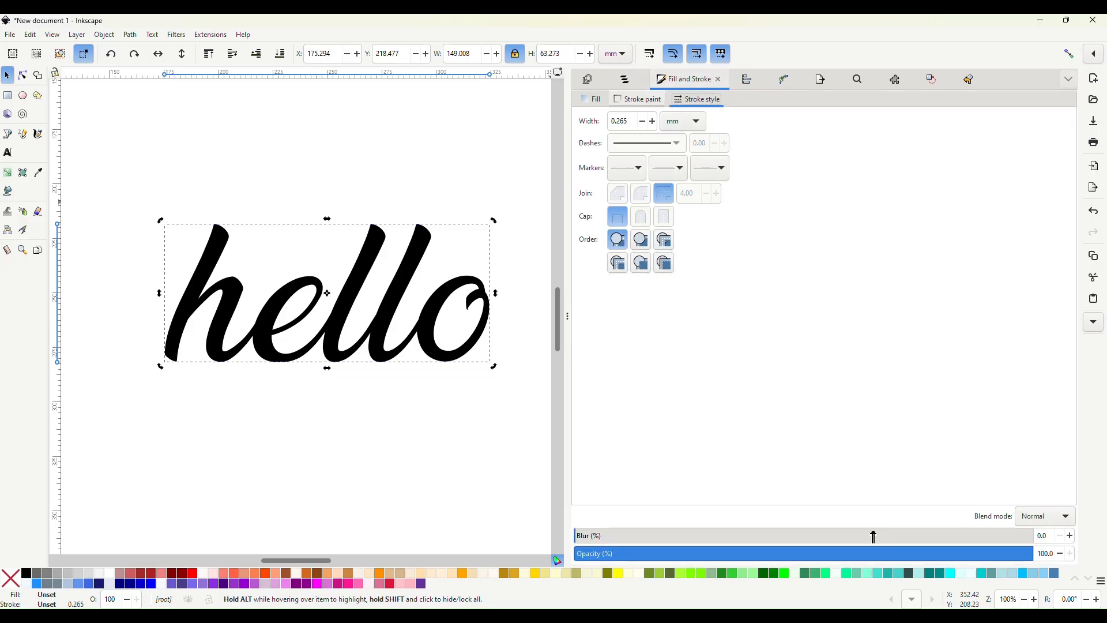
left_click(787, 554)
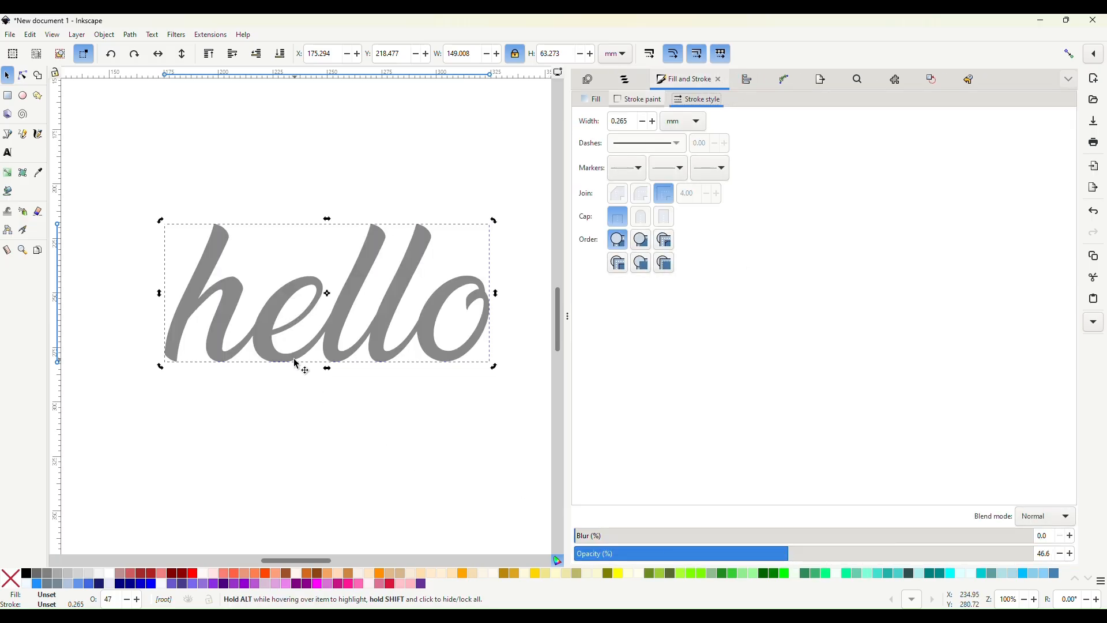
left_click(641, 84)
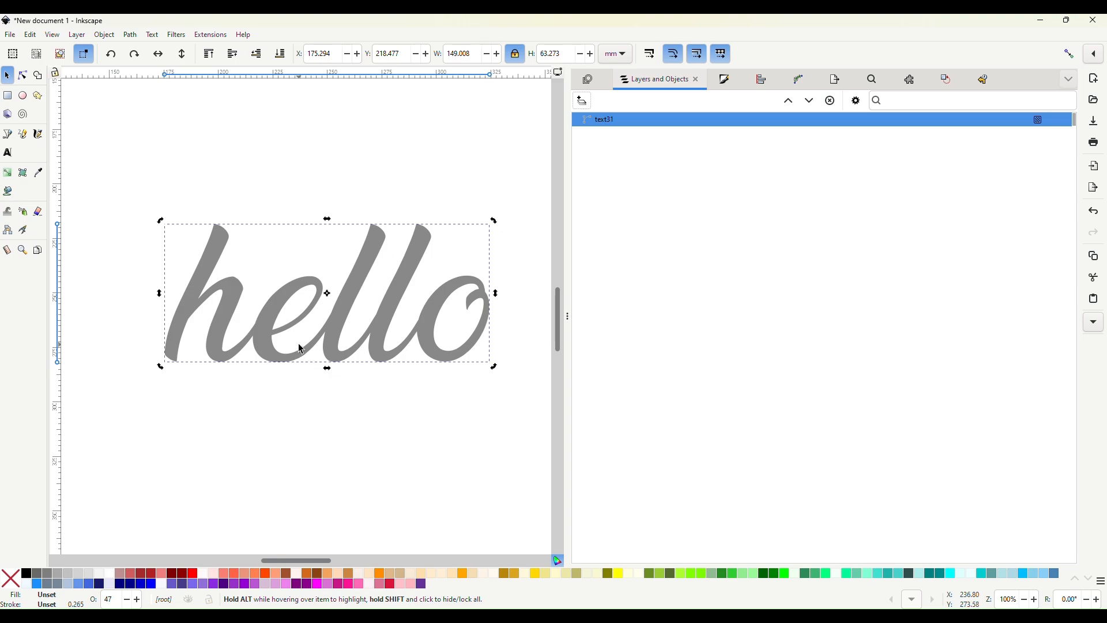
Split the "hello" path into separate letters with Ink/Stitch Break Apart Fill Objects, using the Simple method
left_click(130, 35)
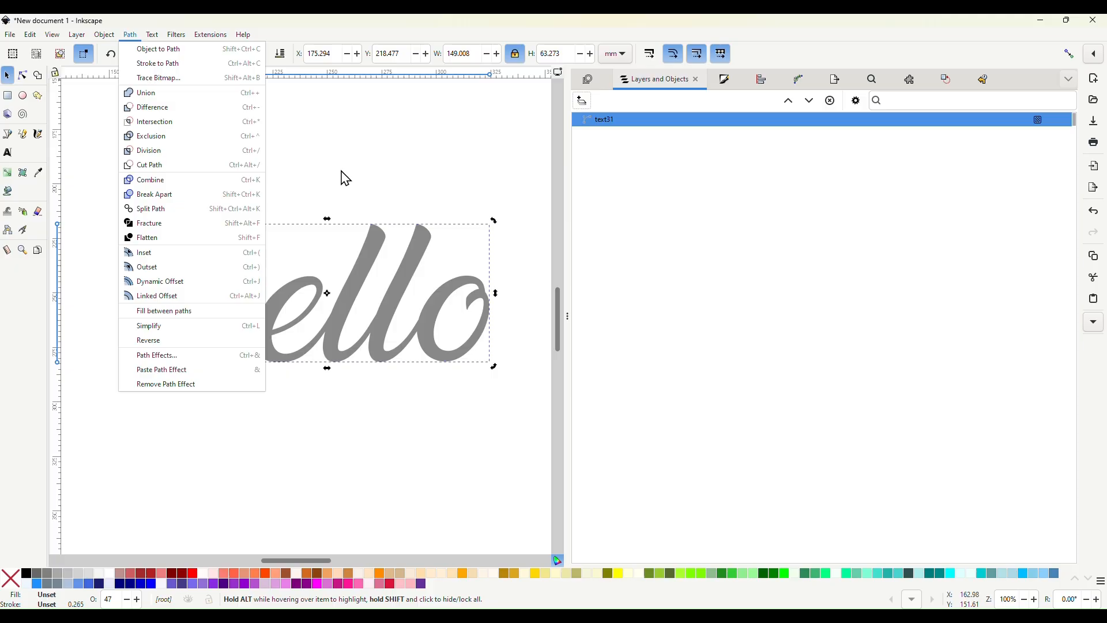
mouse_move(200, 37)
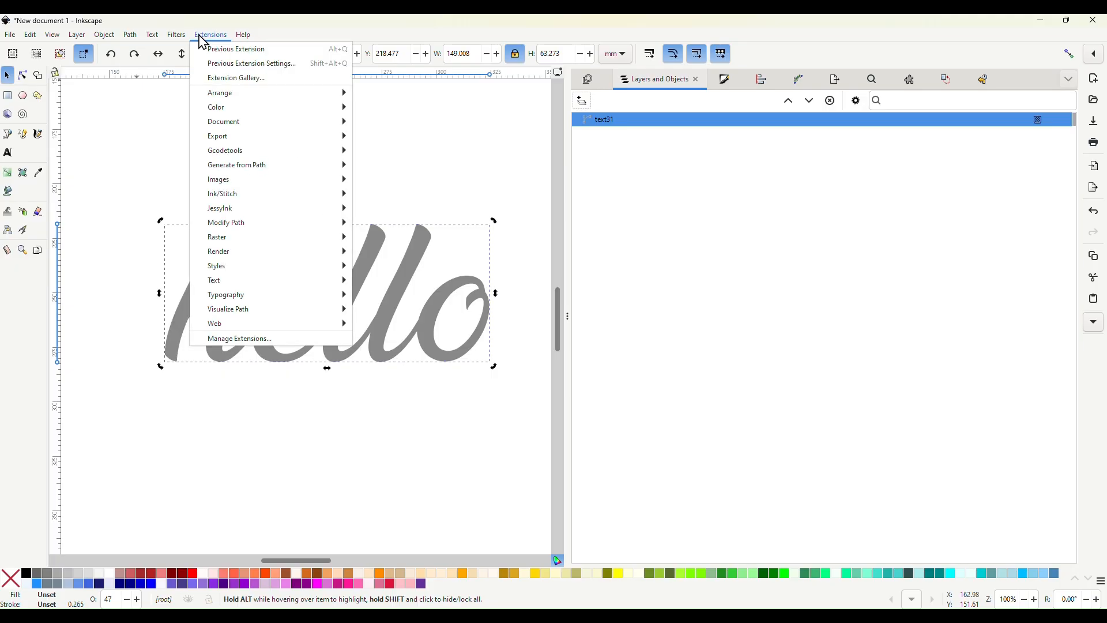
mouse_move(266, 198)
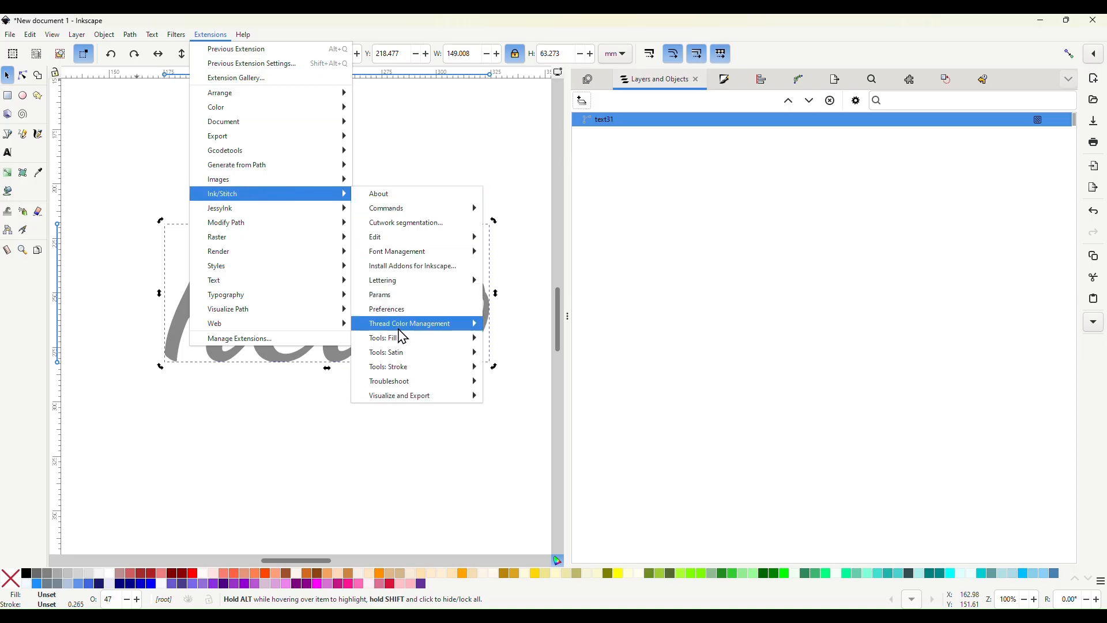
mouse_move(460, 340)
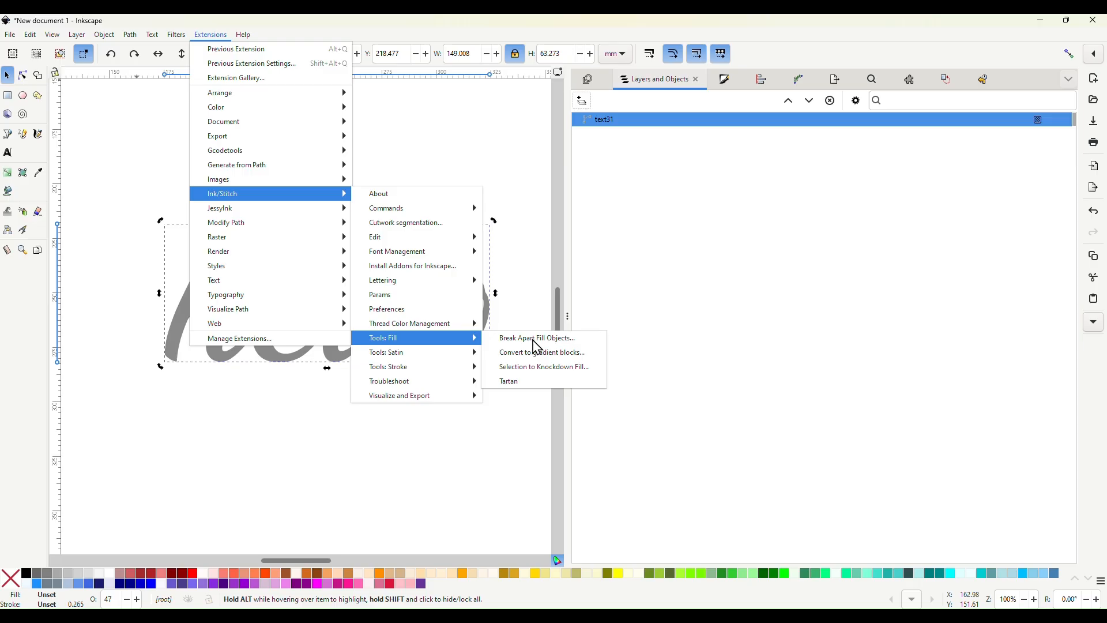
left_click(535, 342)
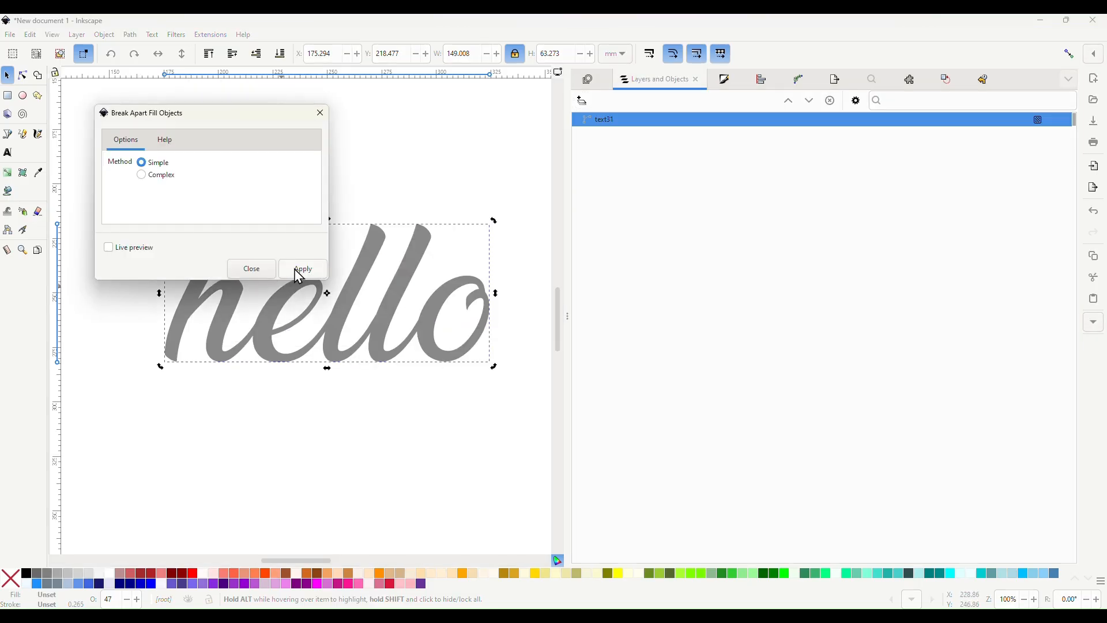
left_click(294, 268)
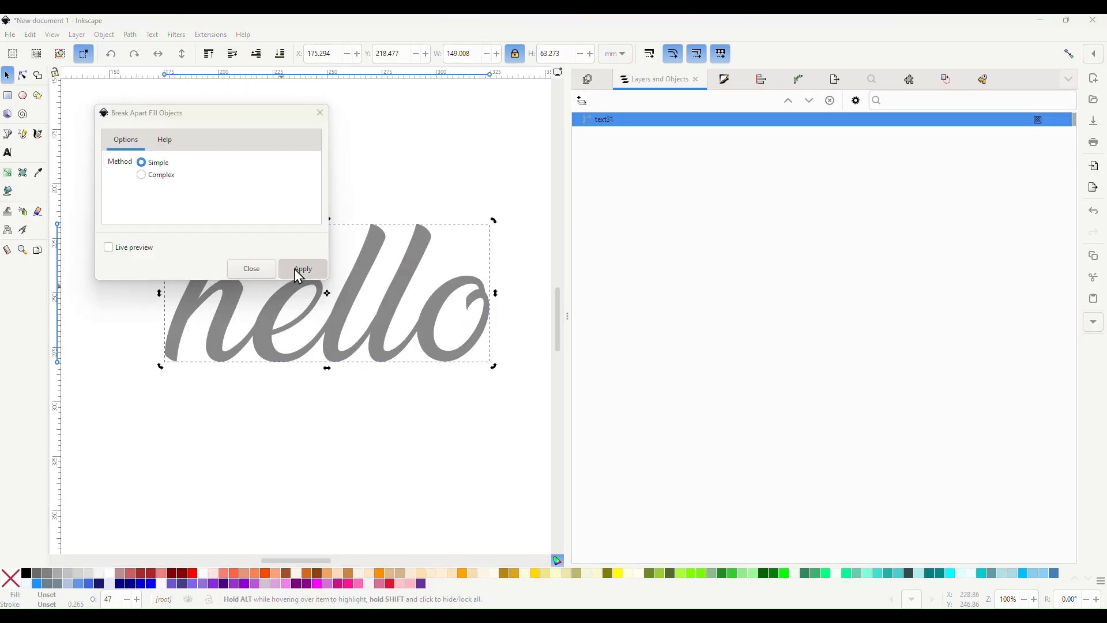
left_click(251, 270)
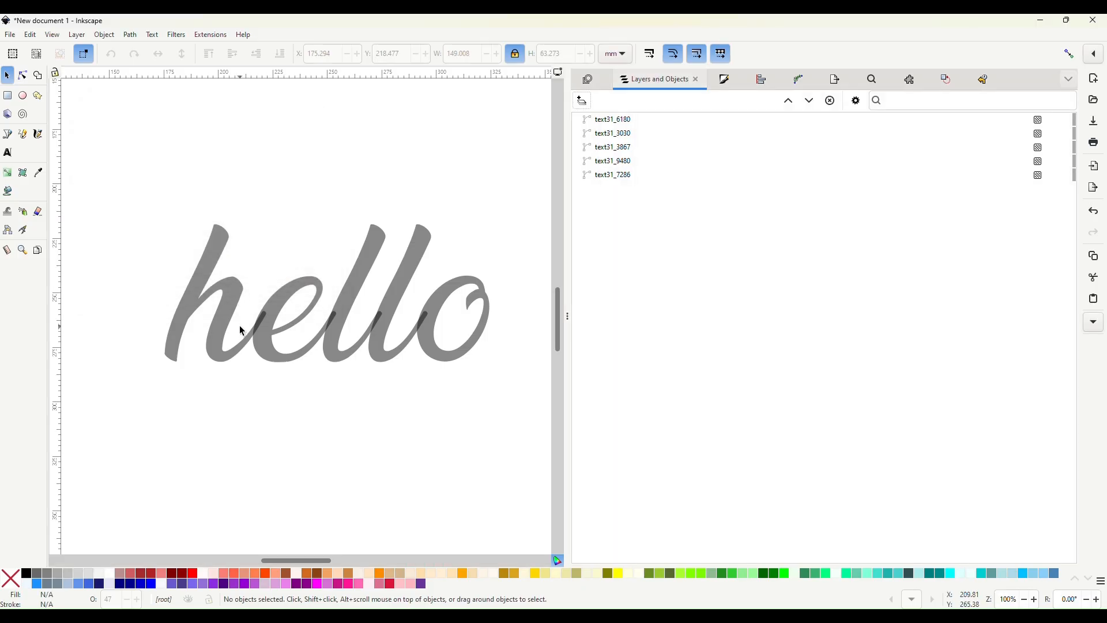
Examine the separated letters of "hello" and the overlaps where neighbouring letters connect
left_click(226, 311)
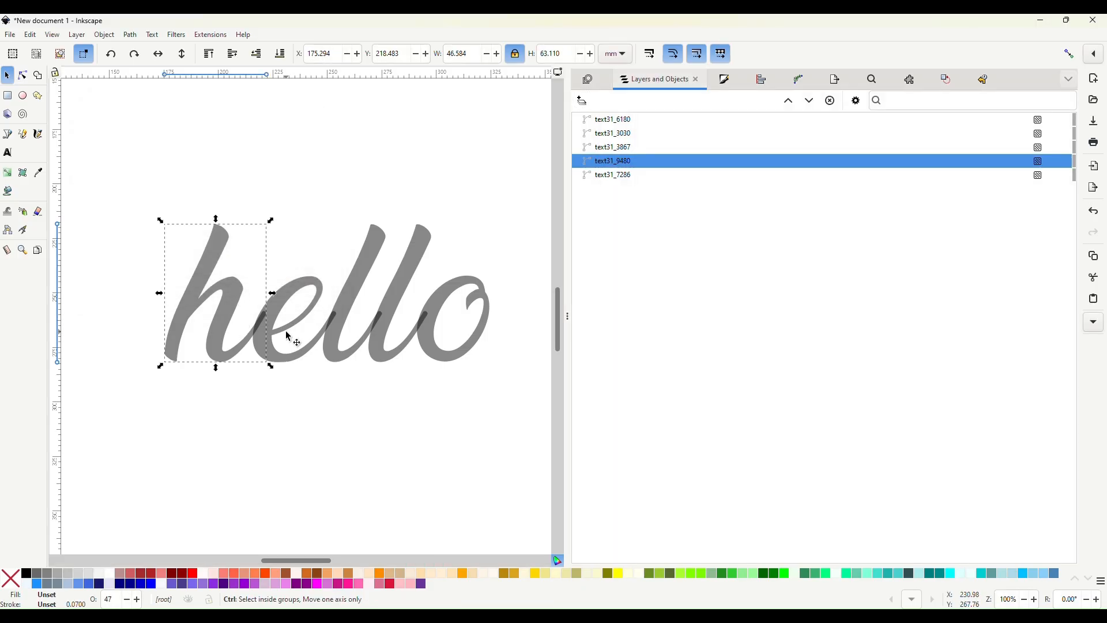
left_click(288, 336)
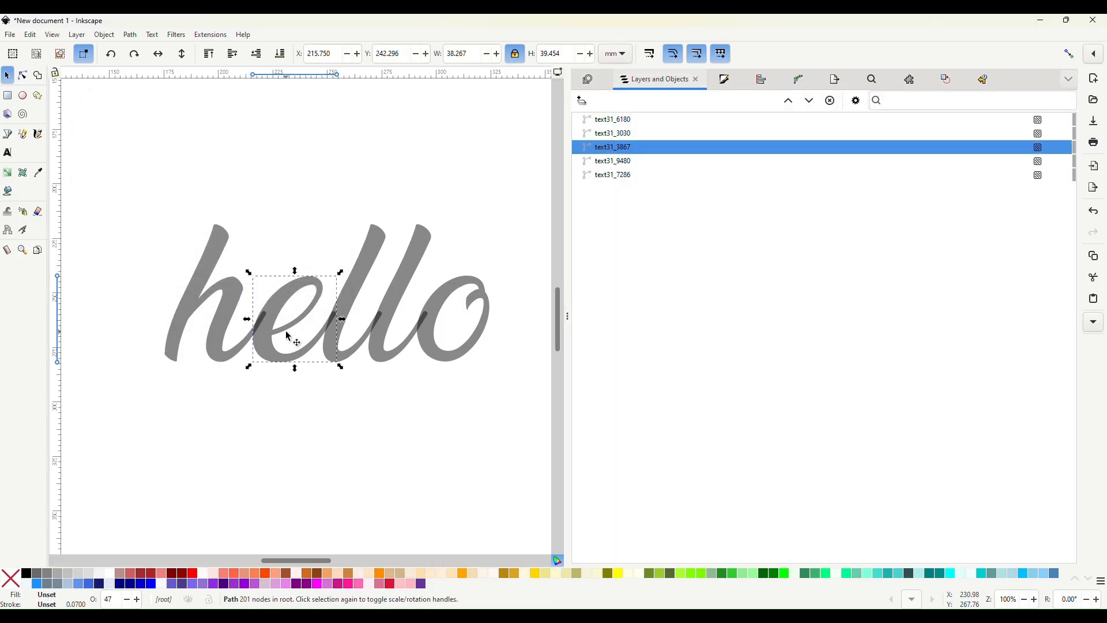
left_click(353, 303)
scroll(249, 331, "up", 4)
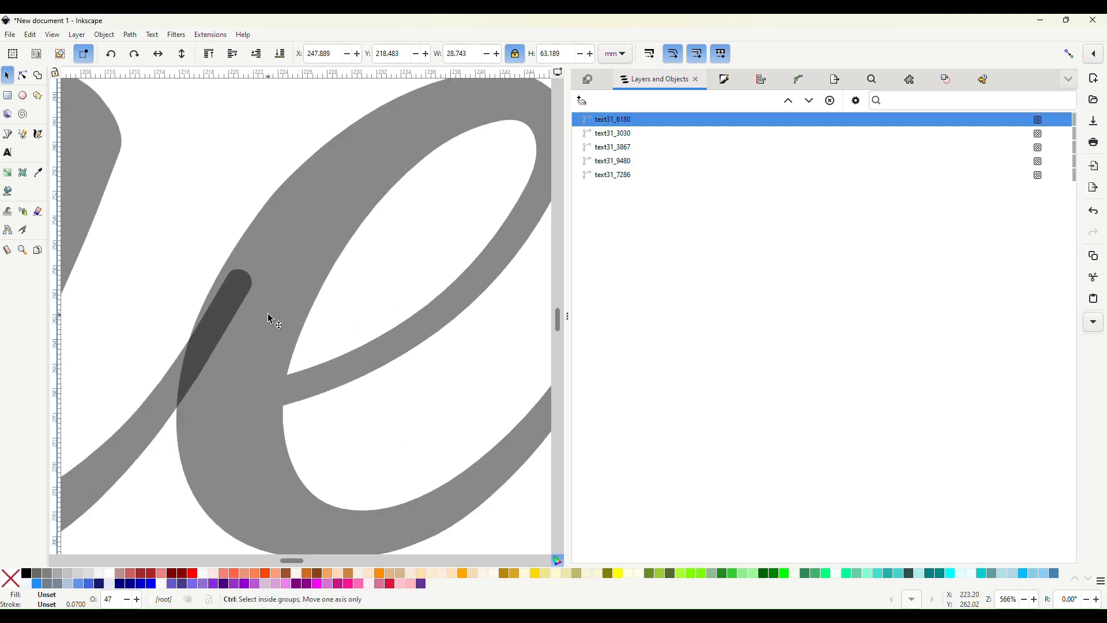
scroll(266, 303, "down", 2)
scroll(263, 296, "down", 1)
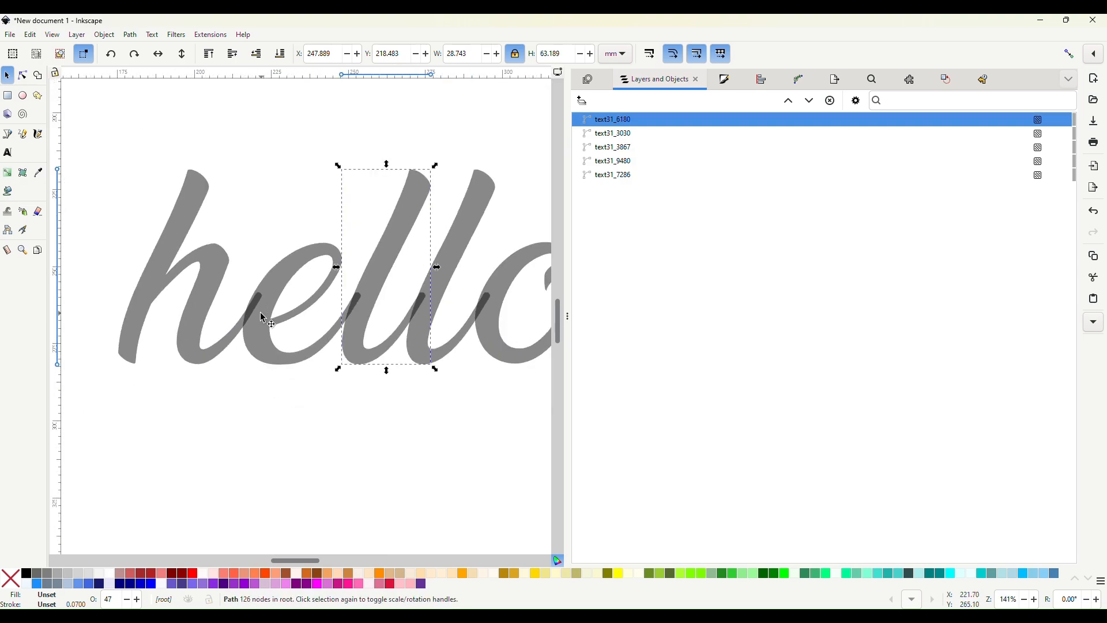
scroll(249, 323, "up", 5)
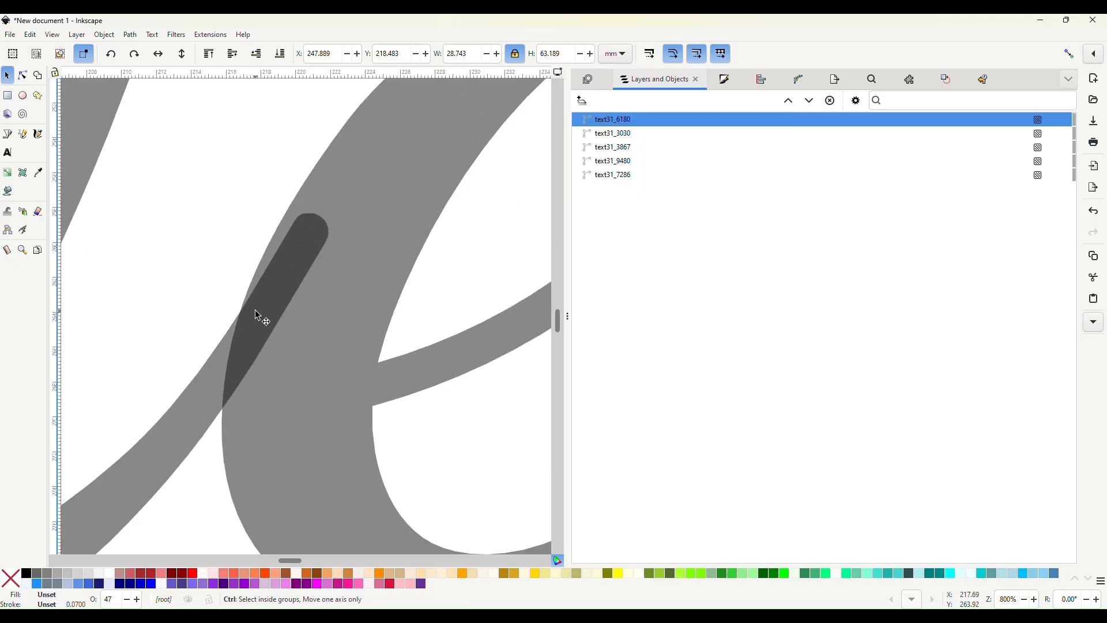
scroll(263, 303, "down", 3)
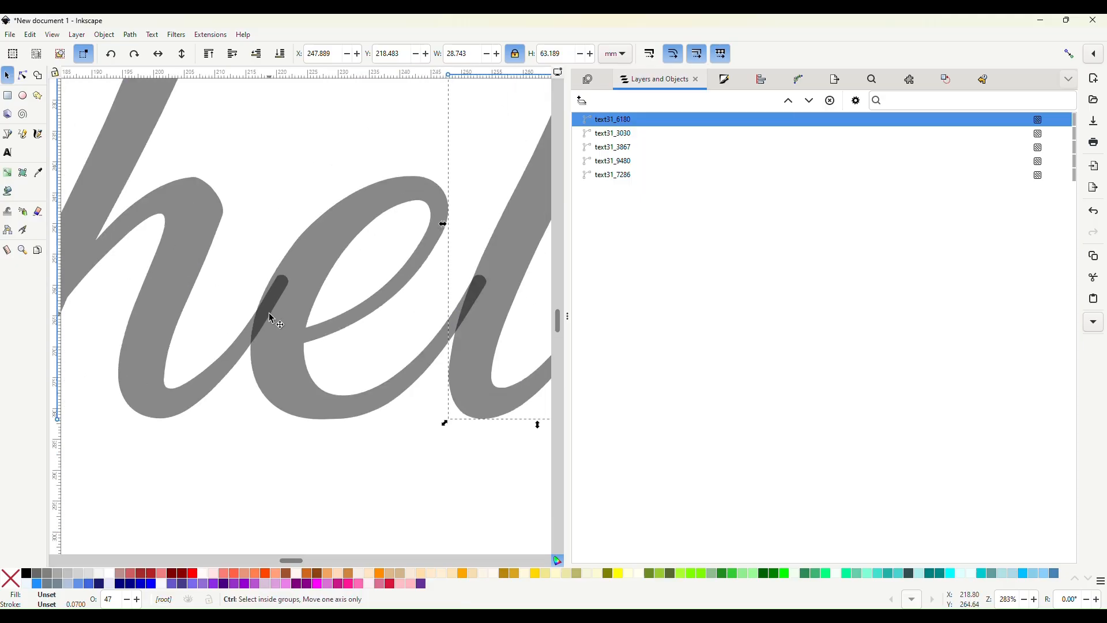
scroll(267, 309, "down", 3)
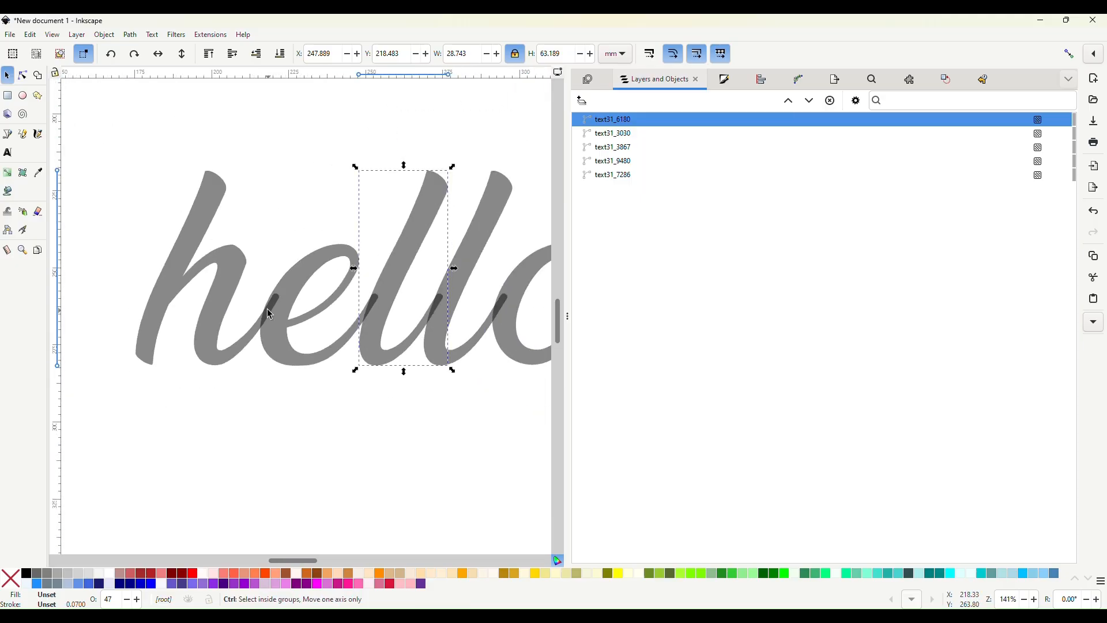
Compare the letters with their stacking order and move the letter "o" (text31_7286) to the top of the object list
left_click(611, 179)
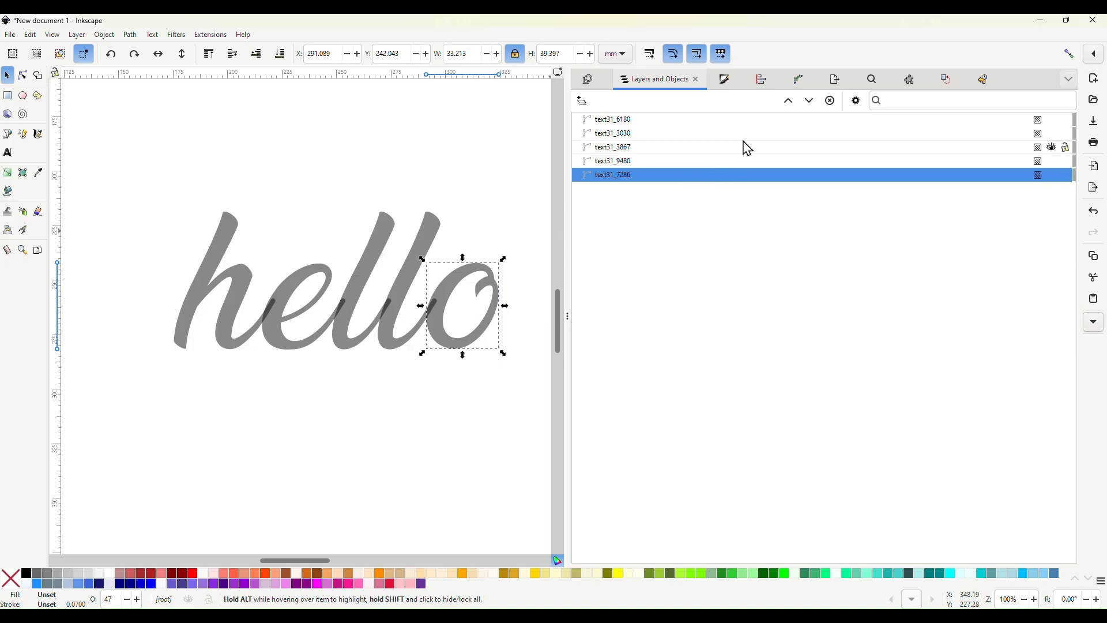
left_click(232, 311)
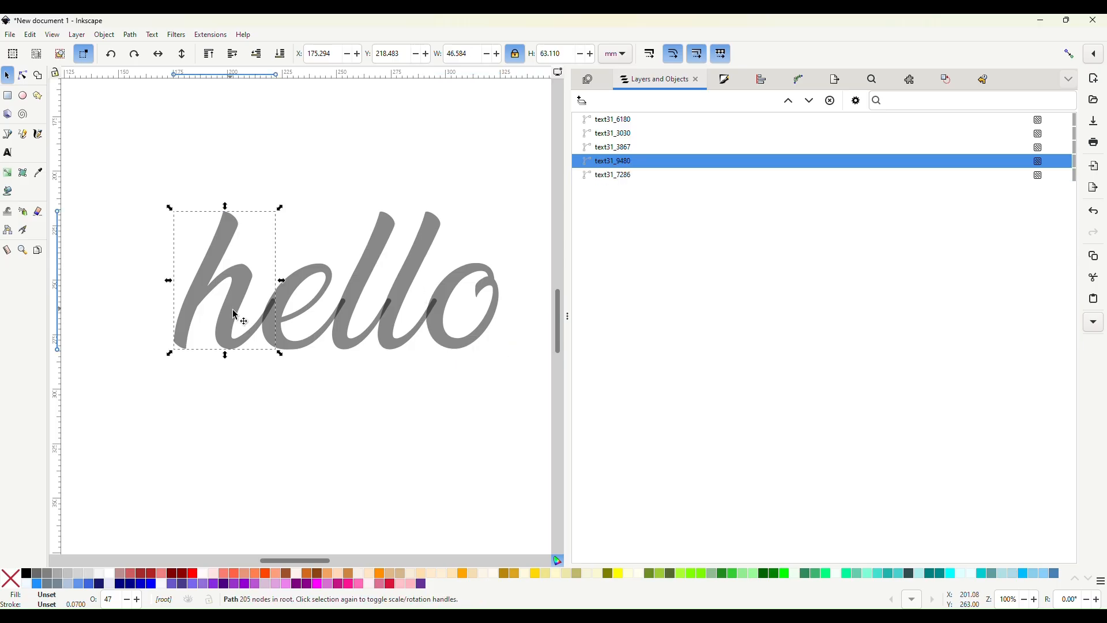
left_click(304, 287)
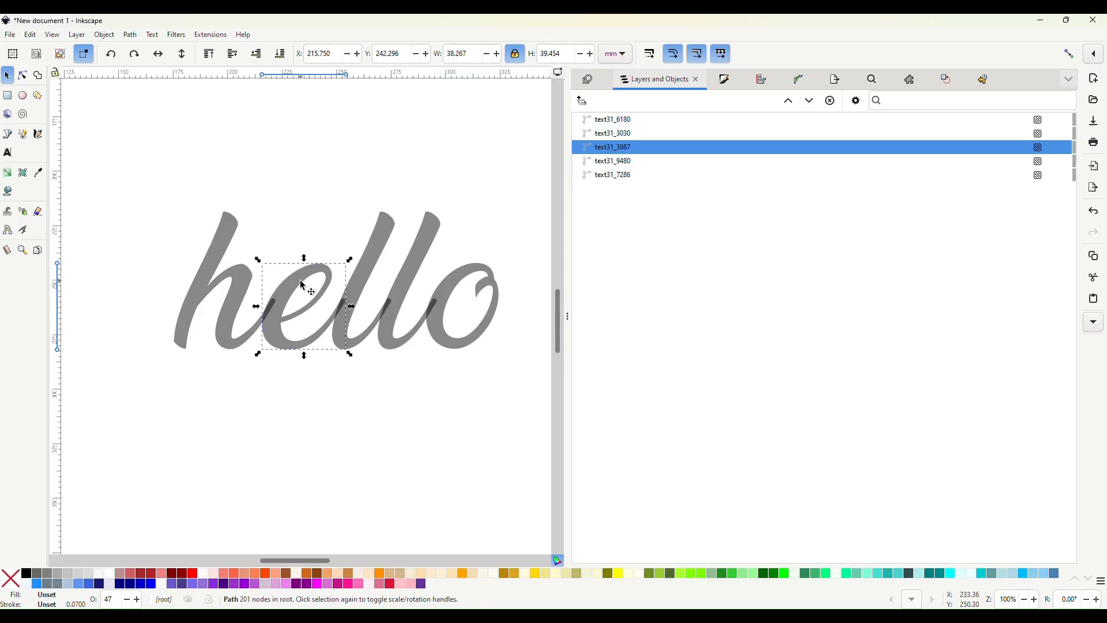
left_click(371, 255)
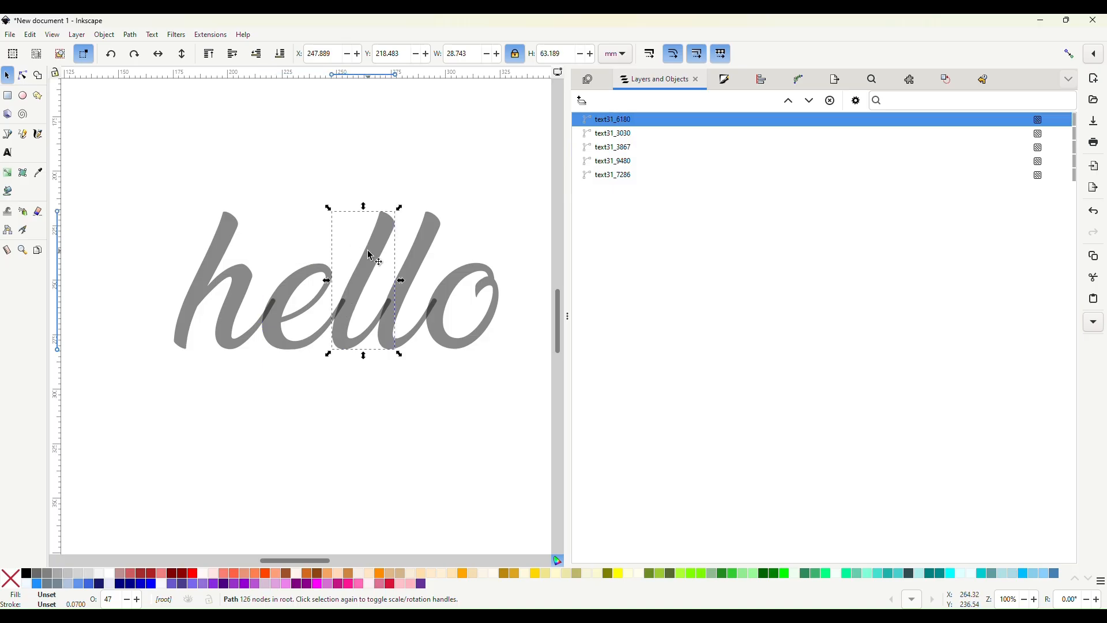
left_click(417, 267)
left_click(466, 282)
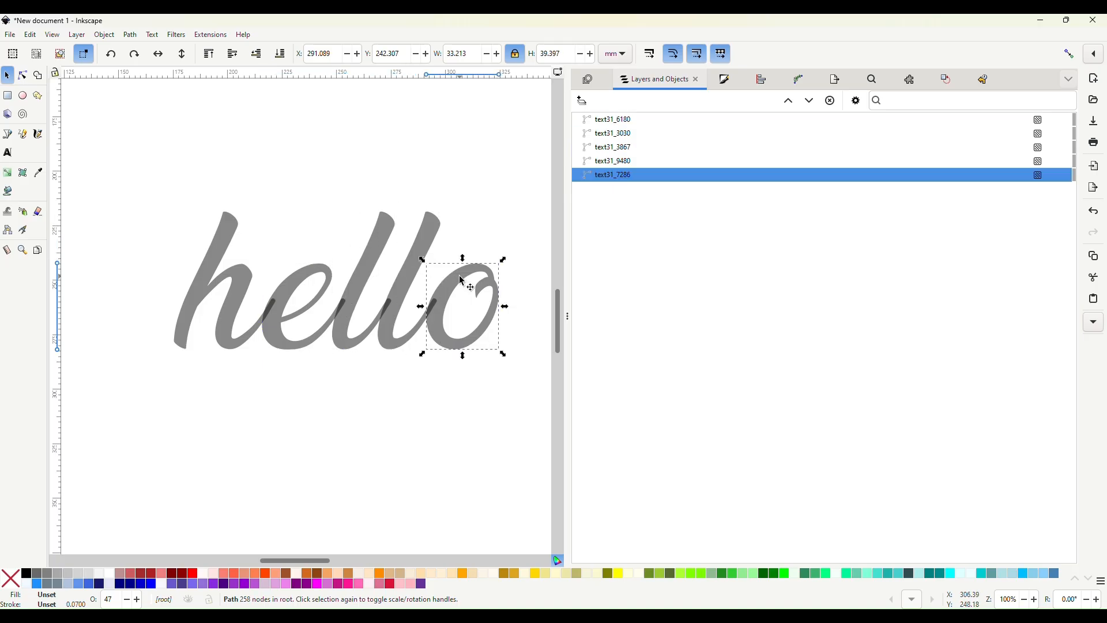
left_click(788, 101)
left_click(788, 102)
left_click(788, 101)
left_click(788, 102)
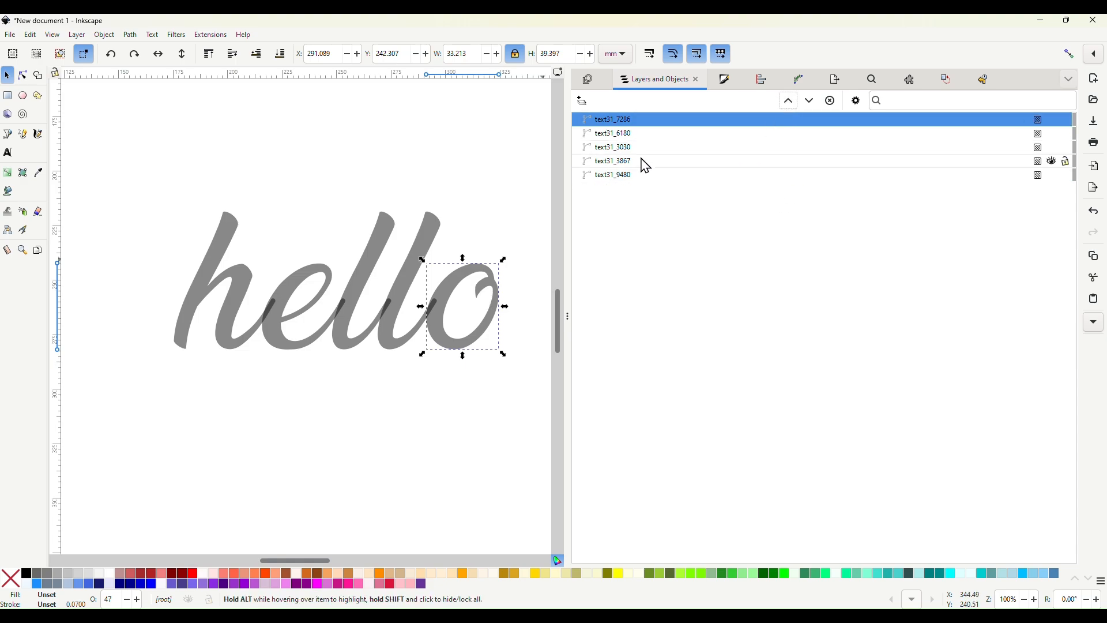
Move the second "l" (text31_3030) directly below the "o" and above the first "l" in the stacking order
left_click(614, 176)
left_click(621, 161)
left_click(622, 148)
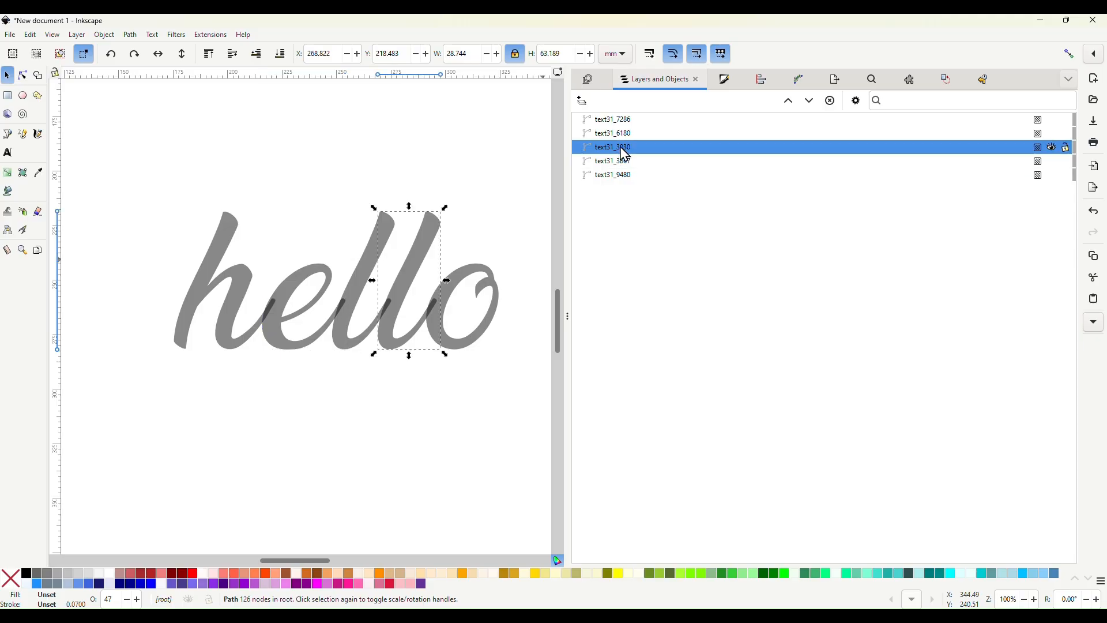
left_click(810, 102)
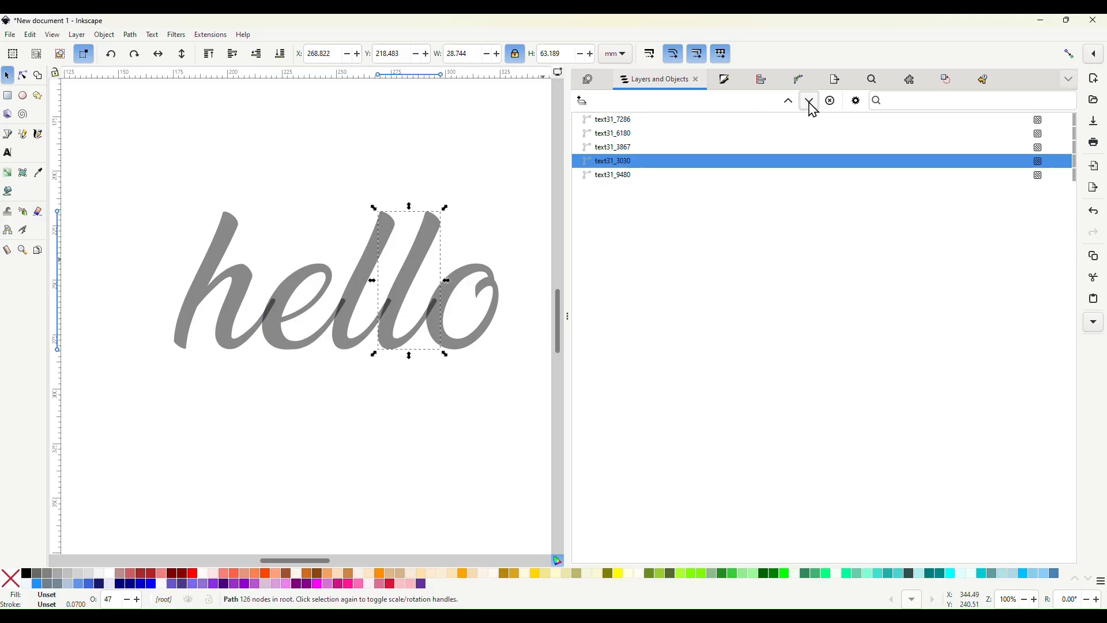
left_click(809, 104)
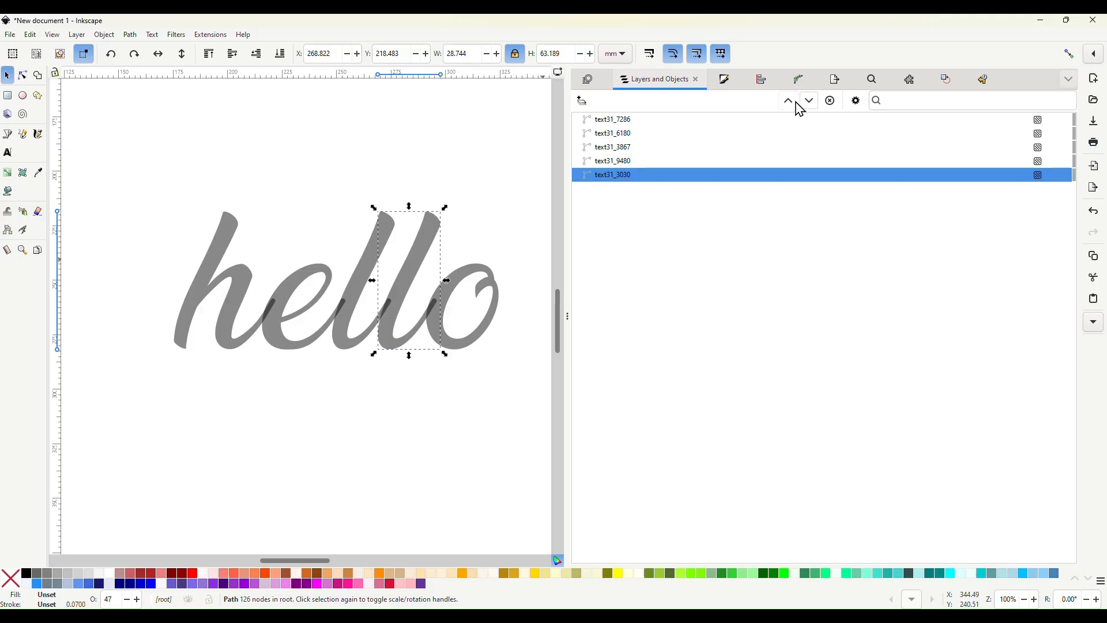
left_click(789, 104)
left_click(790, 105)
left_click(790, 103)
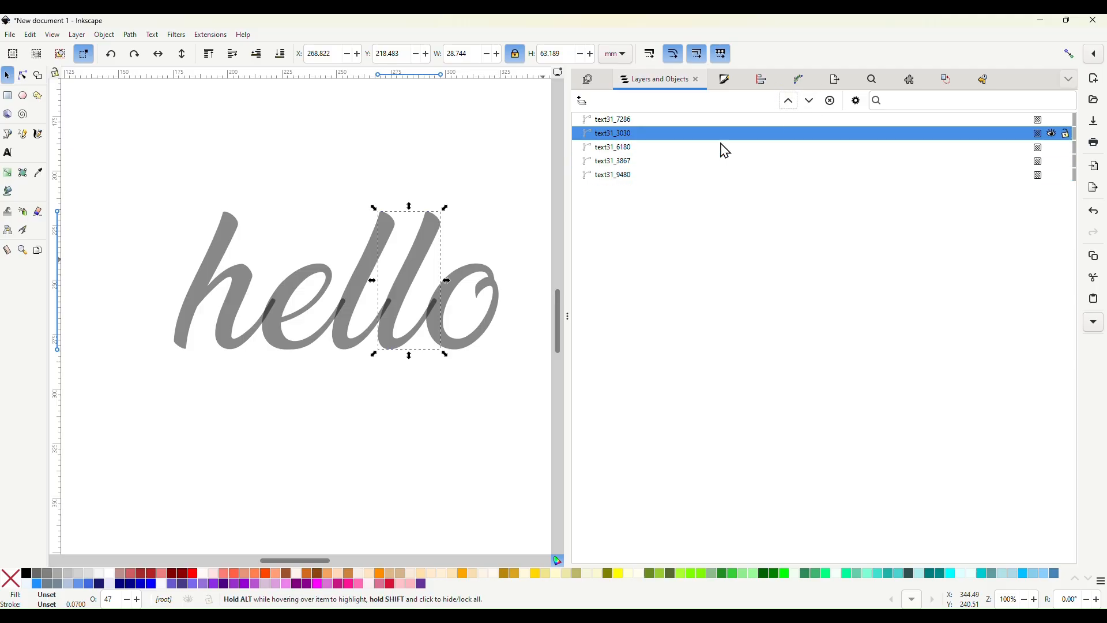
Check the stacking order by selecting the letter objects in turn from the bottom of the object list up to the "o"
left_click(617, 167)
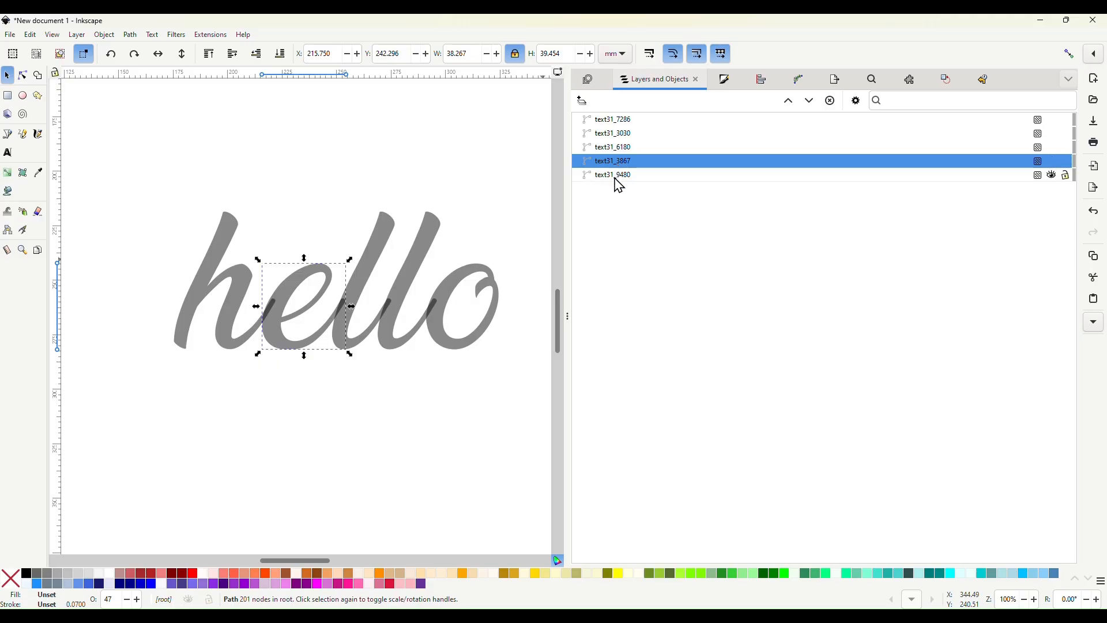
left_click(618, 176)
left_click(619, 164)
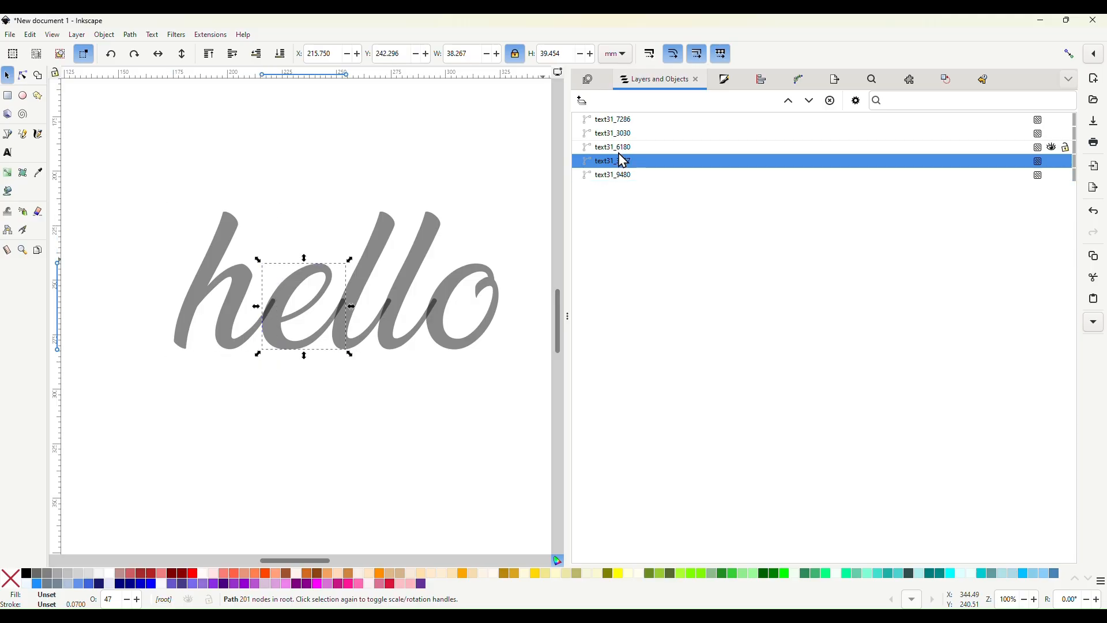
left_click(621, 148)
left_click(619, 134)
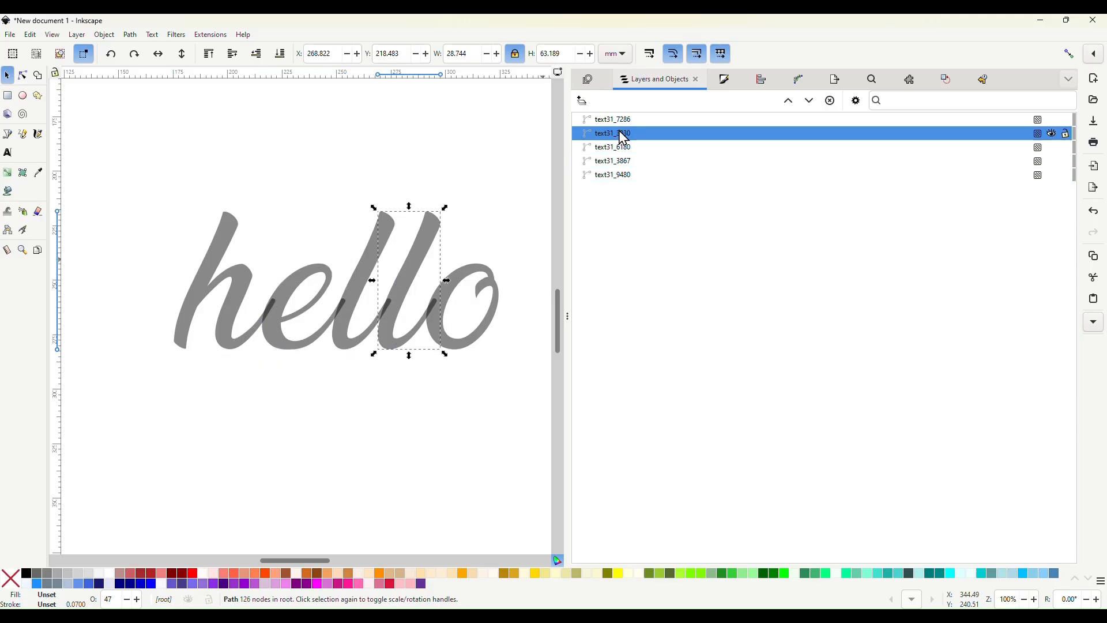
left_click(620, 121)
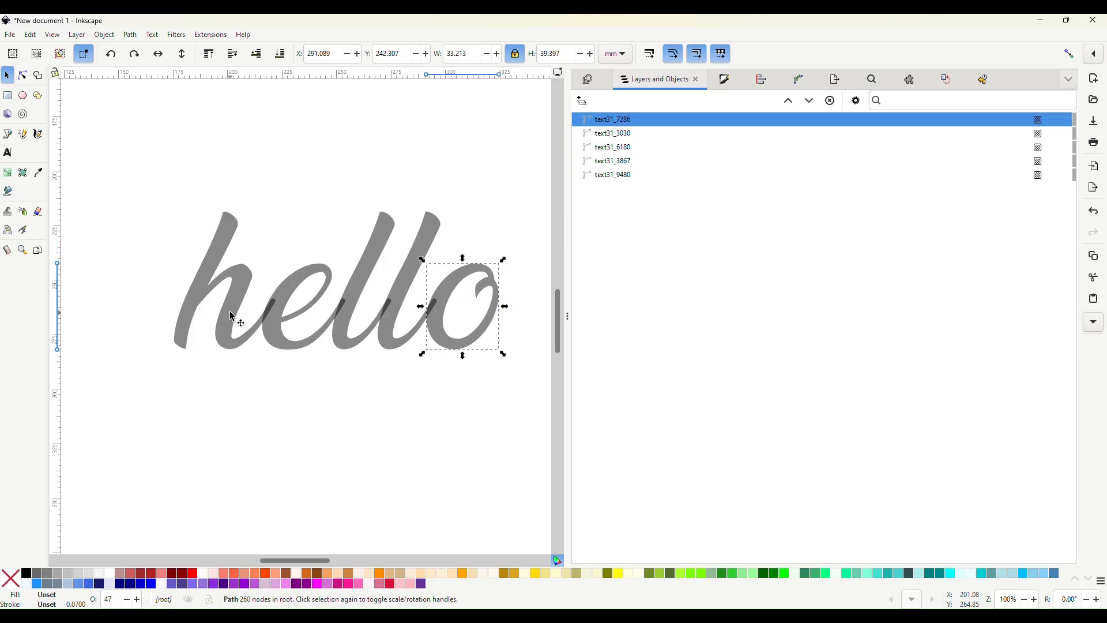
Flatten the overlapping letters "h" and "e" so the hidden overlap where they connect is cut away
scroll(230, 310, "up", 4)
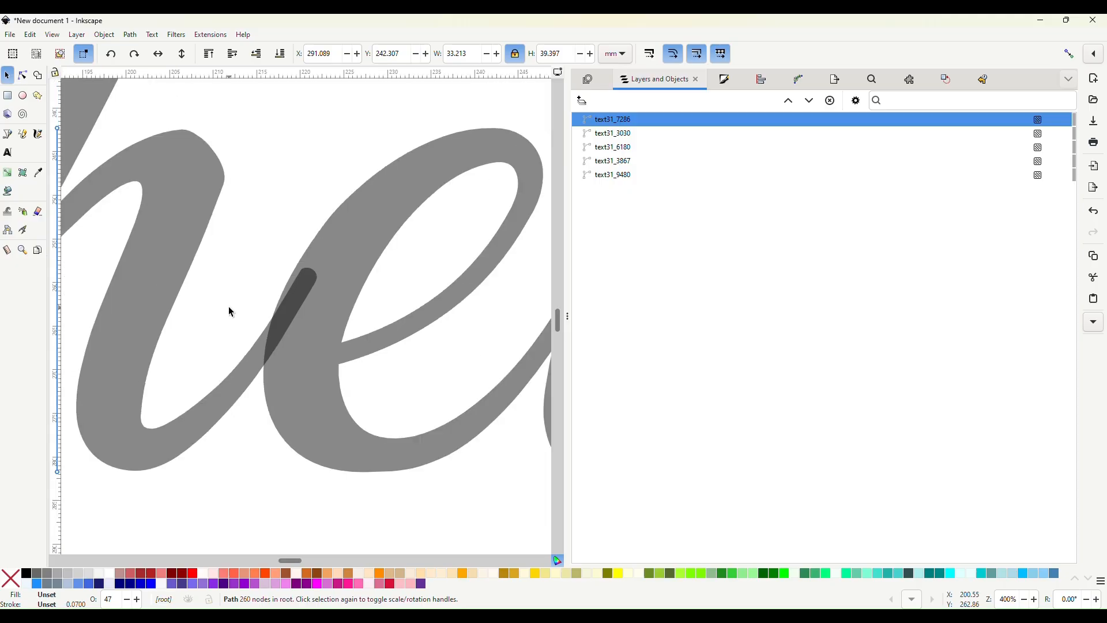
scroll(229, 311, "down", 1)
left_click(303, 197)
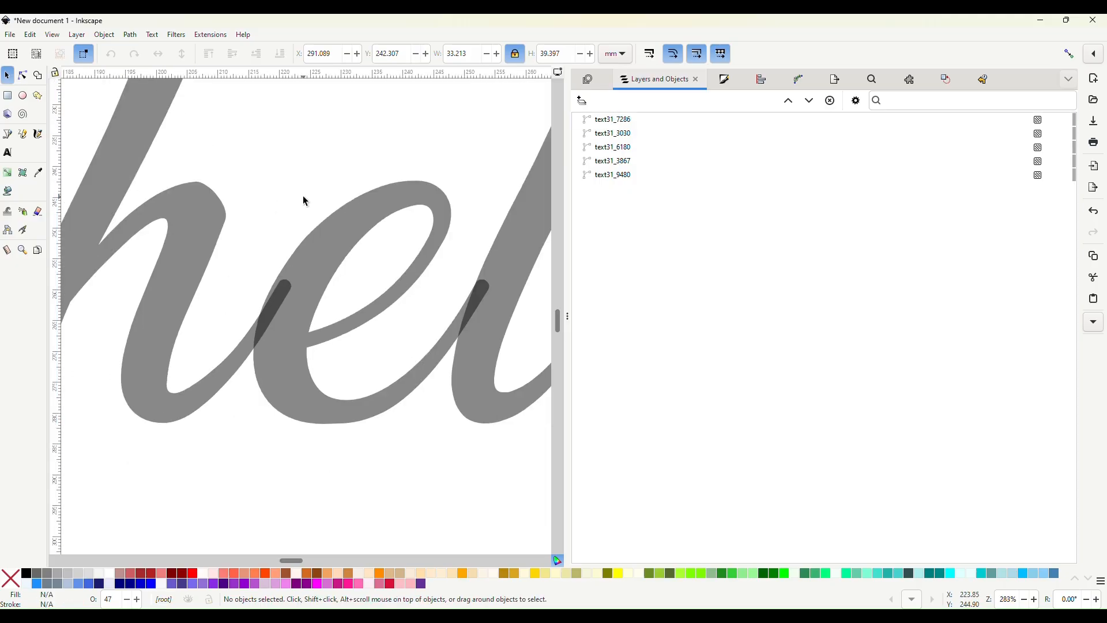
left_click(195, 268)
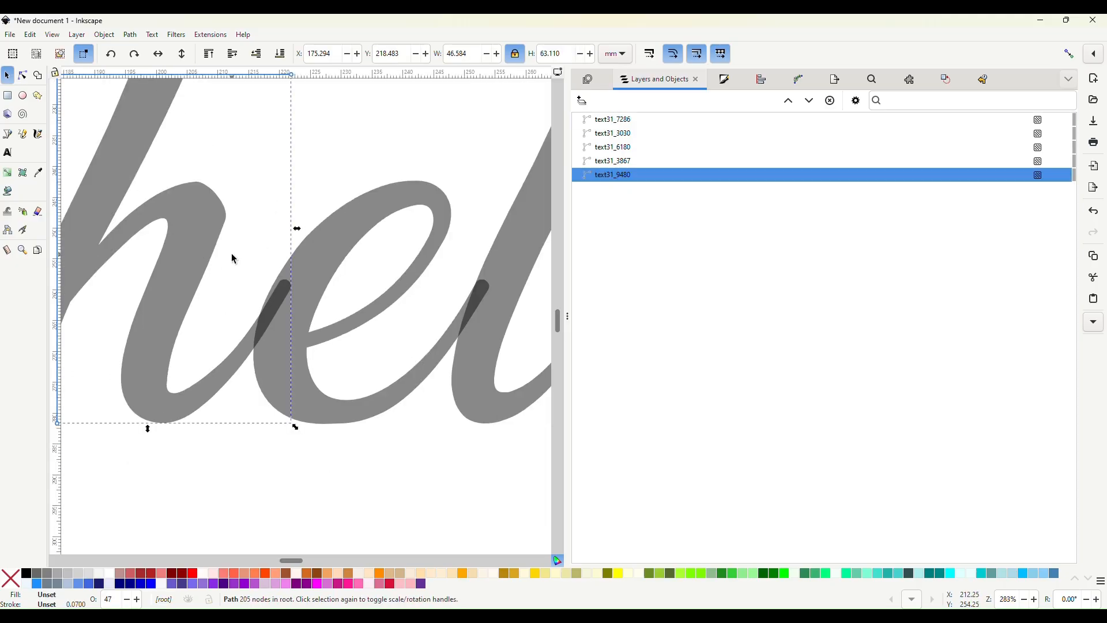
left_click(341, 250, "shift")
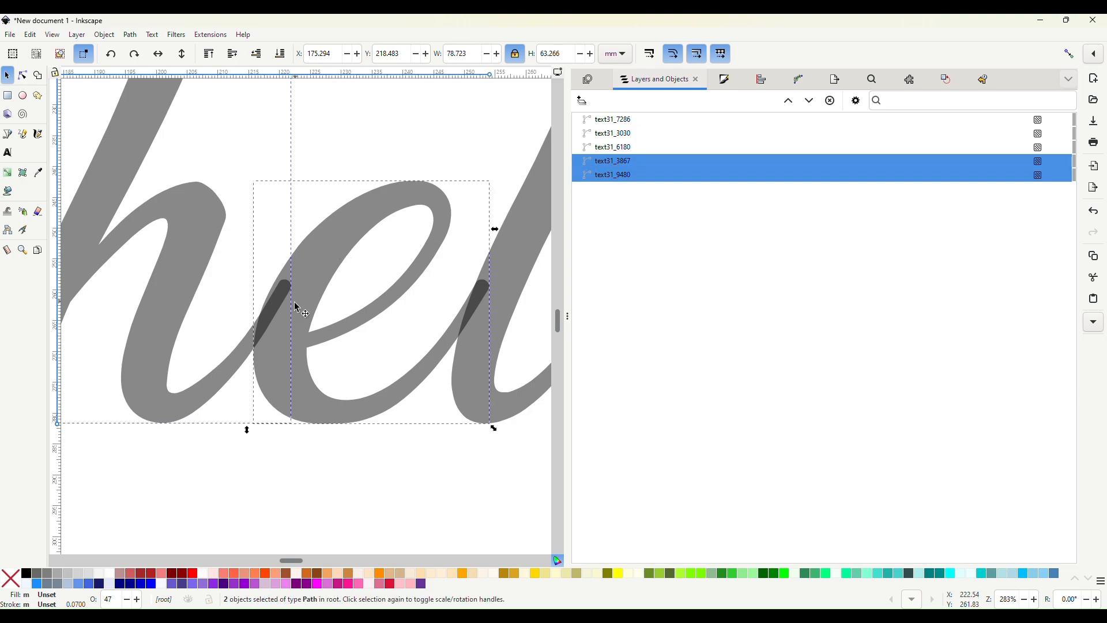
scroll(296, 307, "up", 3, "ctrl")
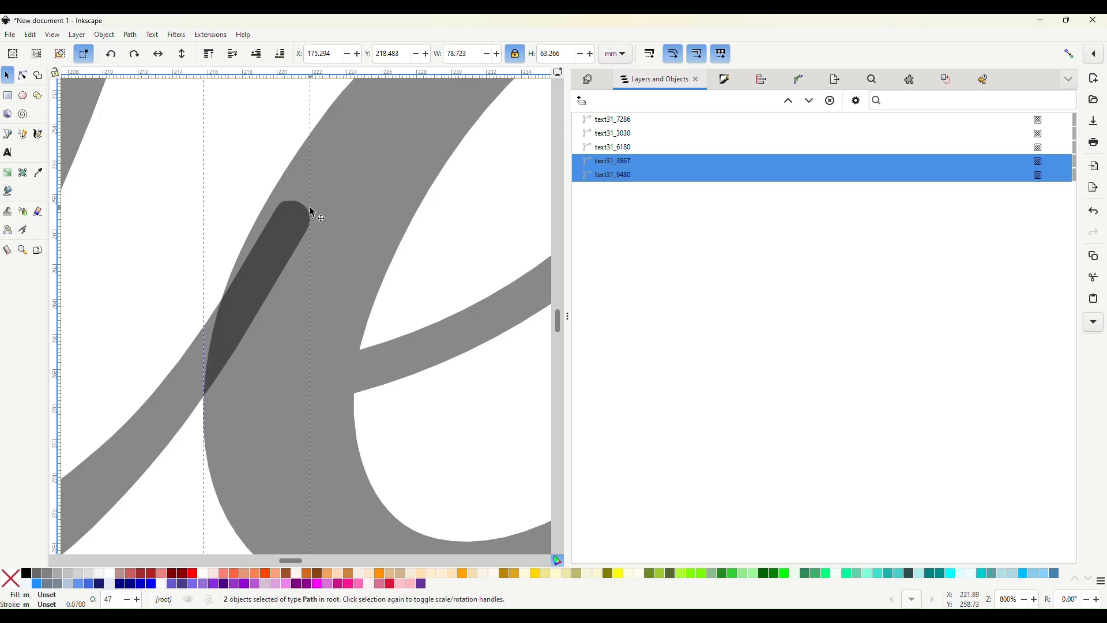
key("ctrl")
scroll(313, 209, "down", 3, "ctrl")
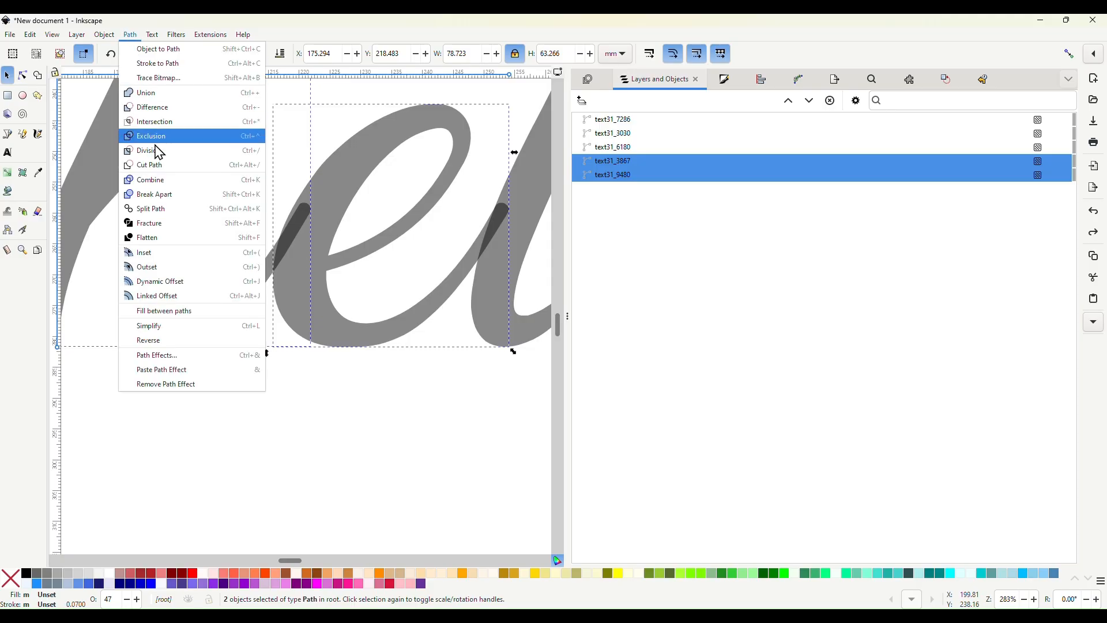
left_click(171, 237)
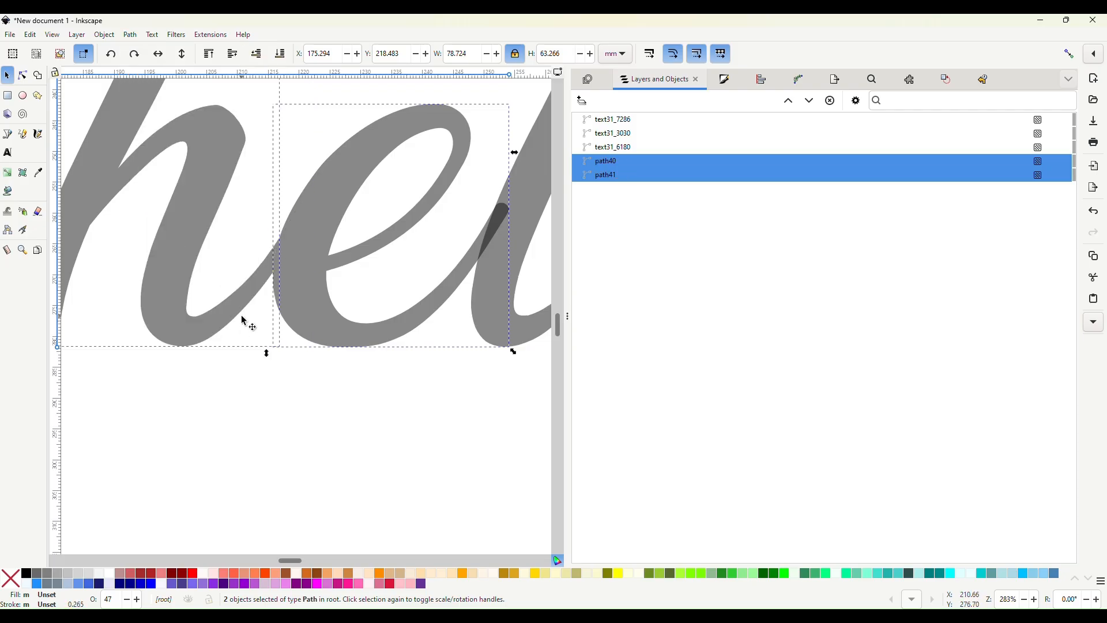
Shift the flattened "h" away from the "e" to inspect its cut connecting end, and undo the move
left_click(252, 346)
left_click(219, 319)
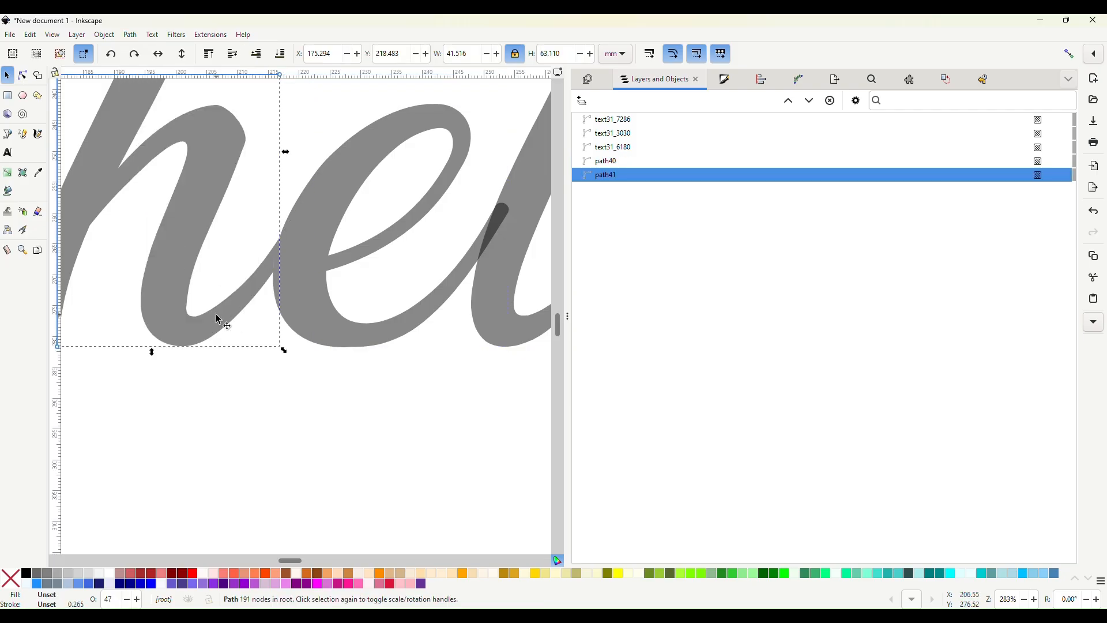
left_click_drag(214, 314, 181, 307)
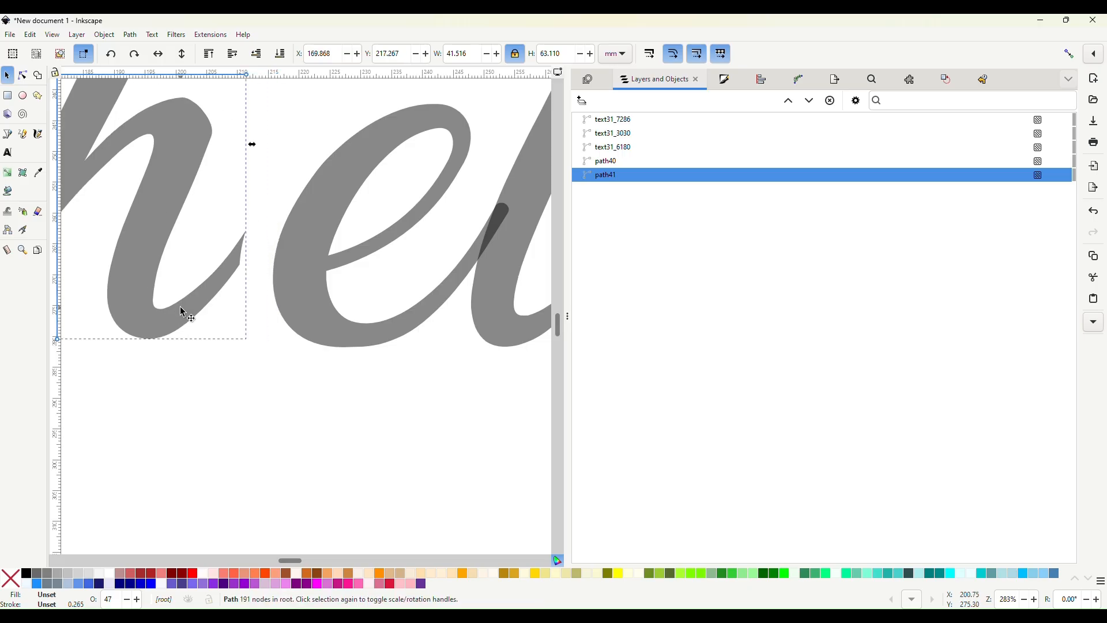
left_click(292, 297)
mouse_move(301, 286)
left_mouse_down()
mouse_move(279, 289)
mouse_move(301, 286)
left_mouse_up()
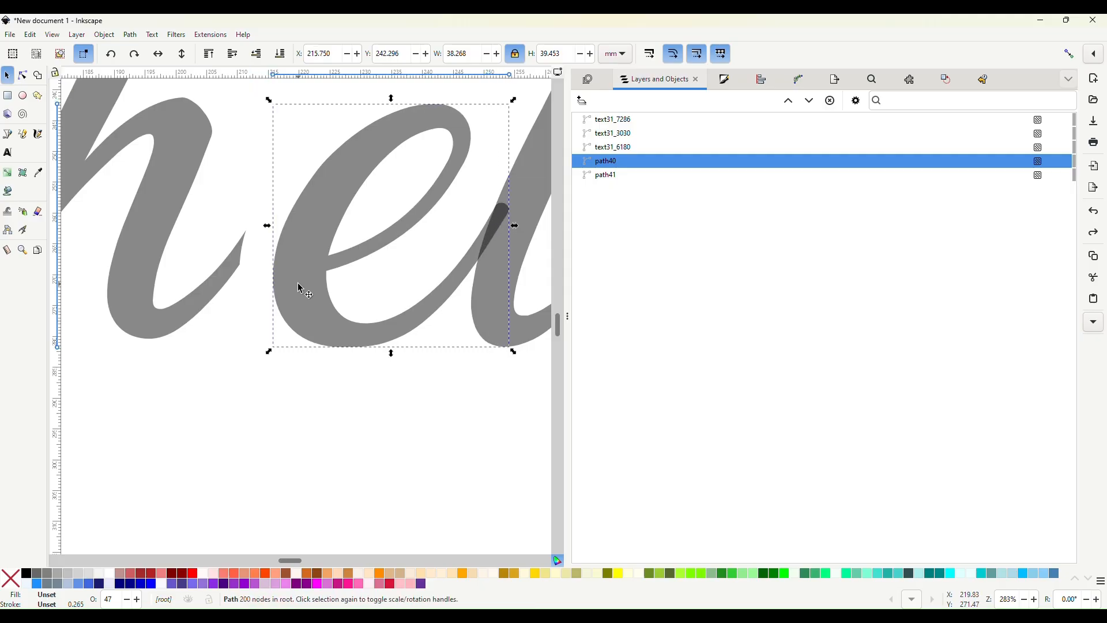
key("ctrl+z")
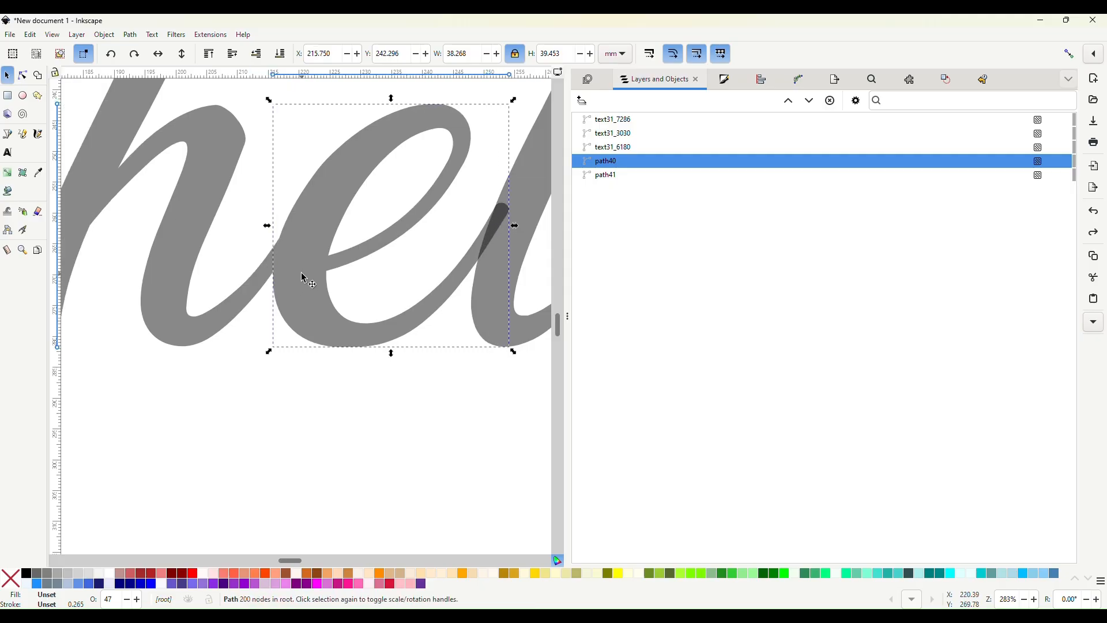
Flatten the "e" together with the first "l" to cut away the overlap at their connection
scroll(296, 256, "right", 3)
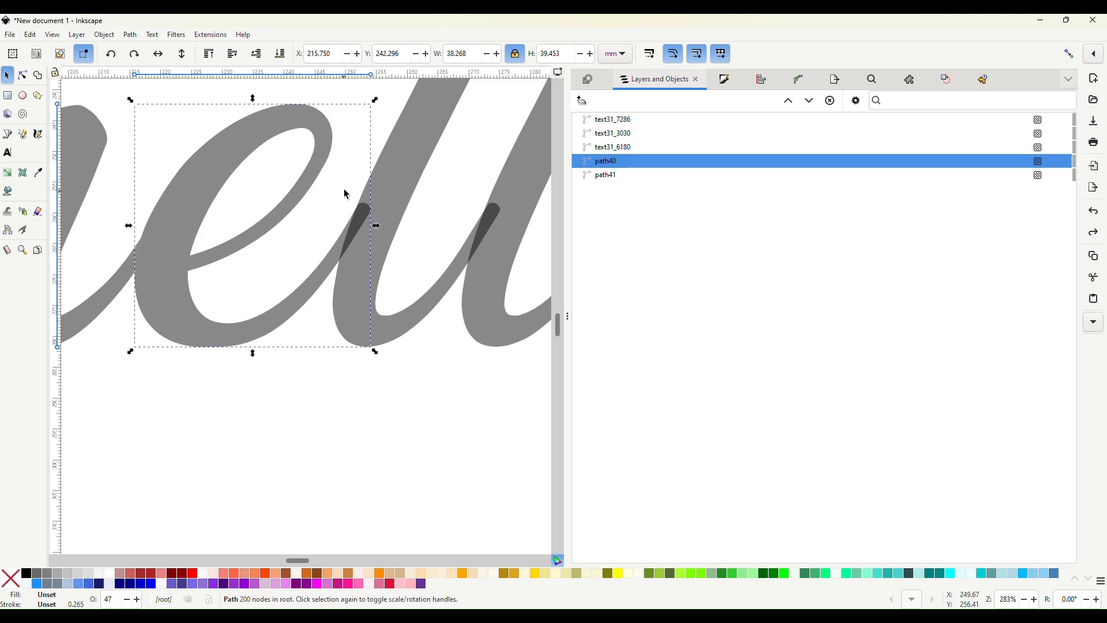
left_click(282, 170)
left_click(229, 151)
left_click(400, 173, "shift")
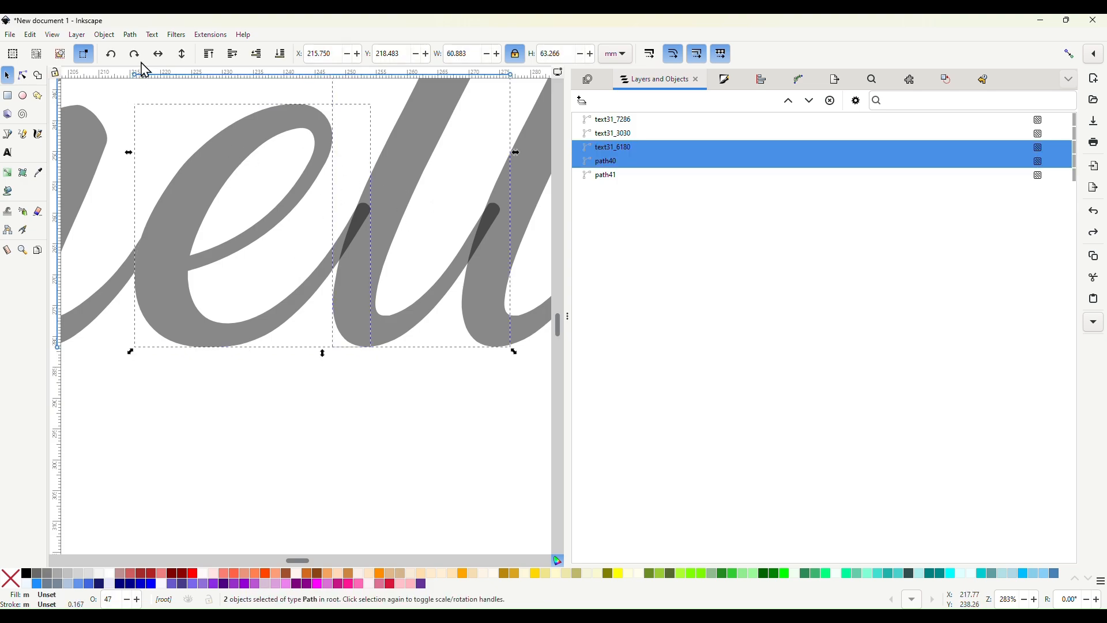
left_click(132, 36)
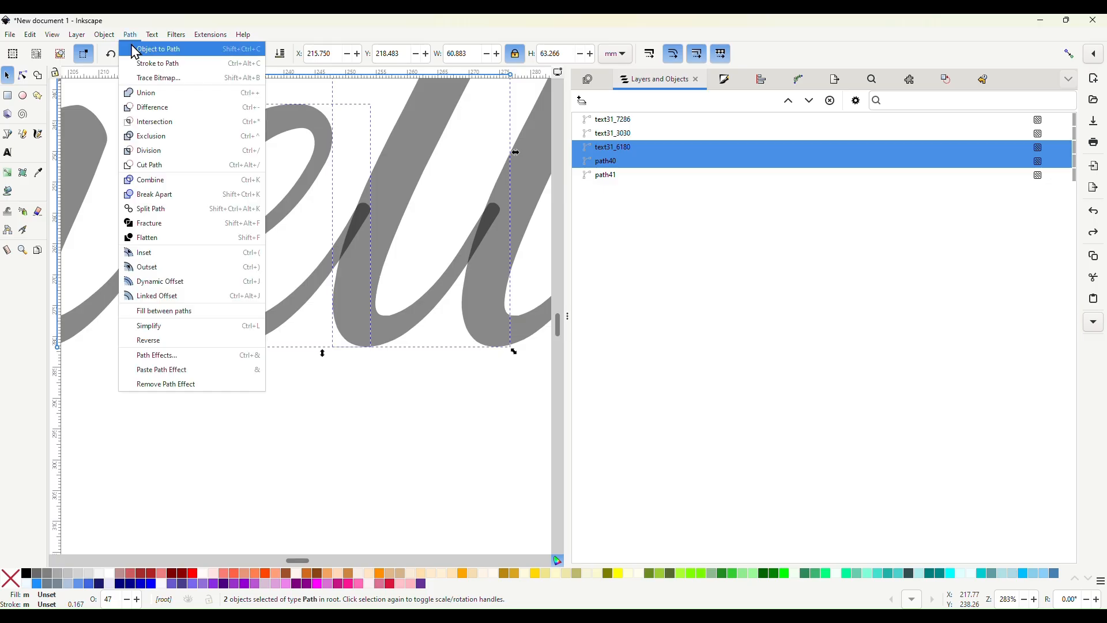
left_click(165, 238)
left_click(440, 244)
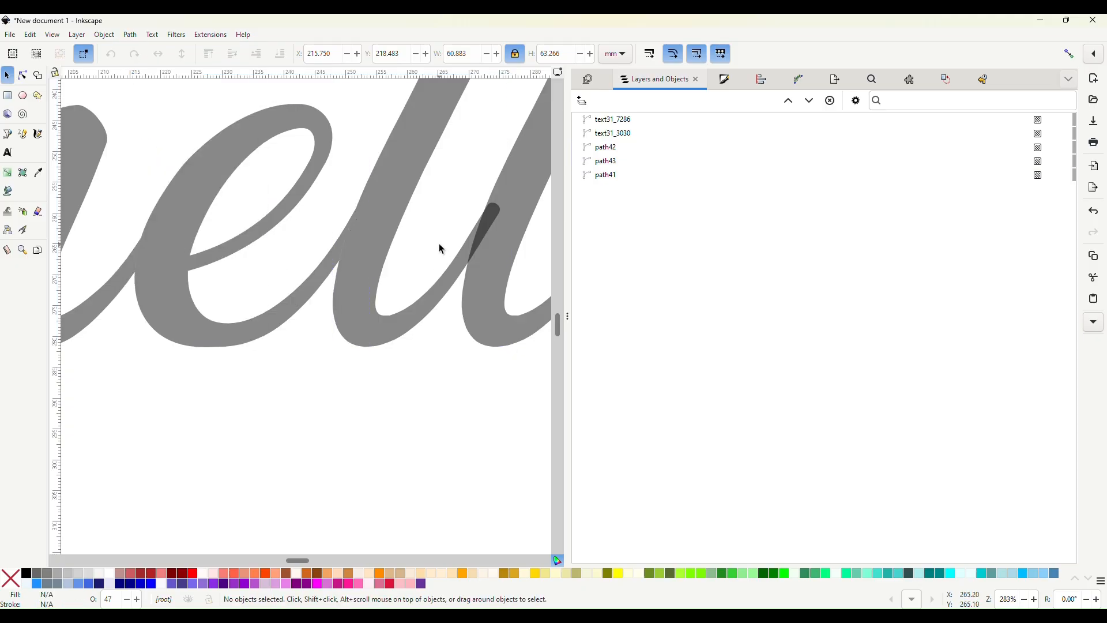
Flatten the first "l" together with the second "l" to remove the overlap between them
scroll(424, 237, "right", 5)
left_click(290, 148)
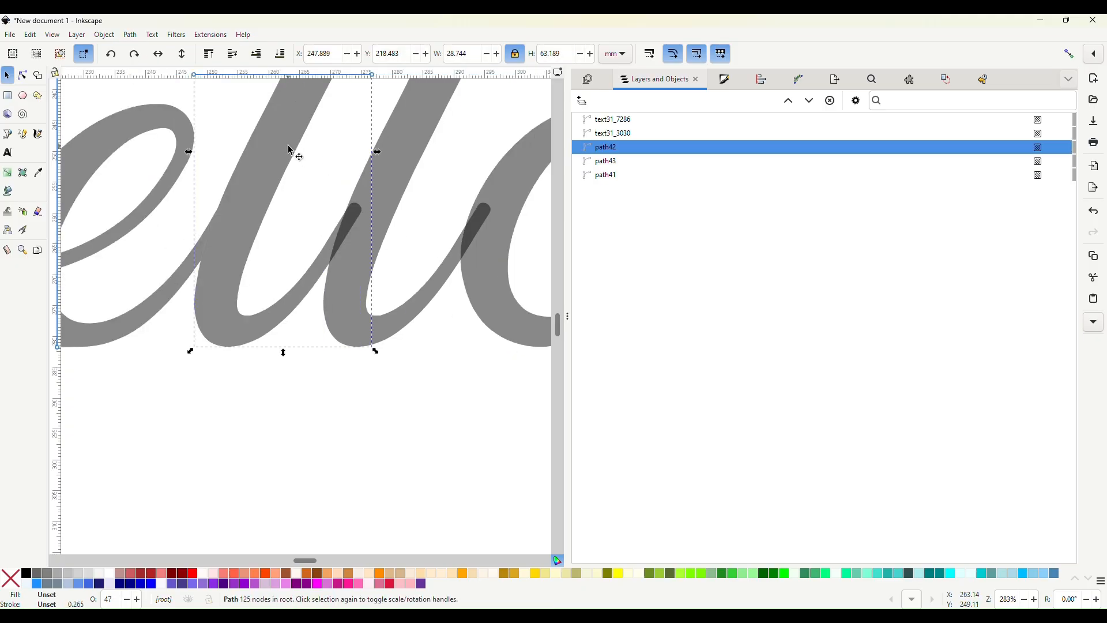
left_click(367, 189, "shift")
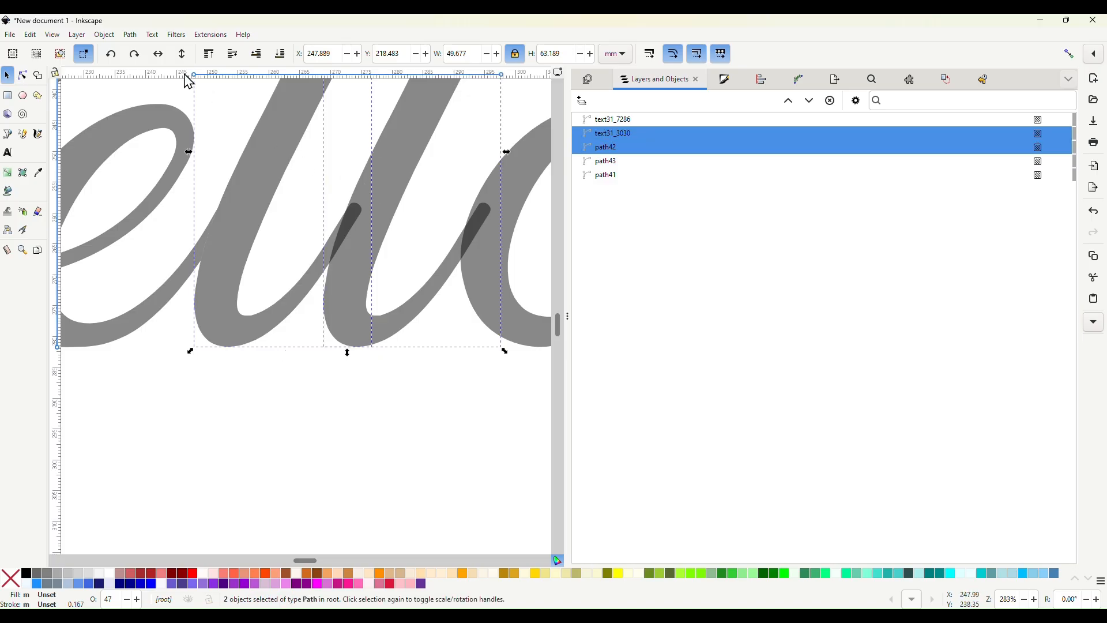
left_click(131, 35)
left_click(159, 237)
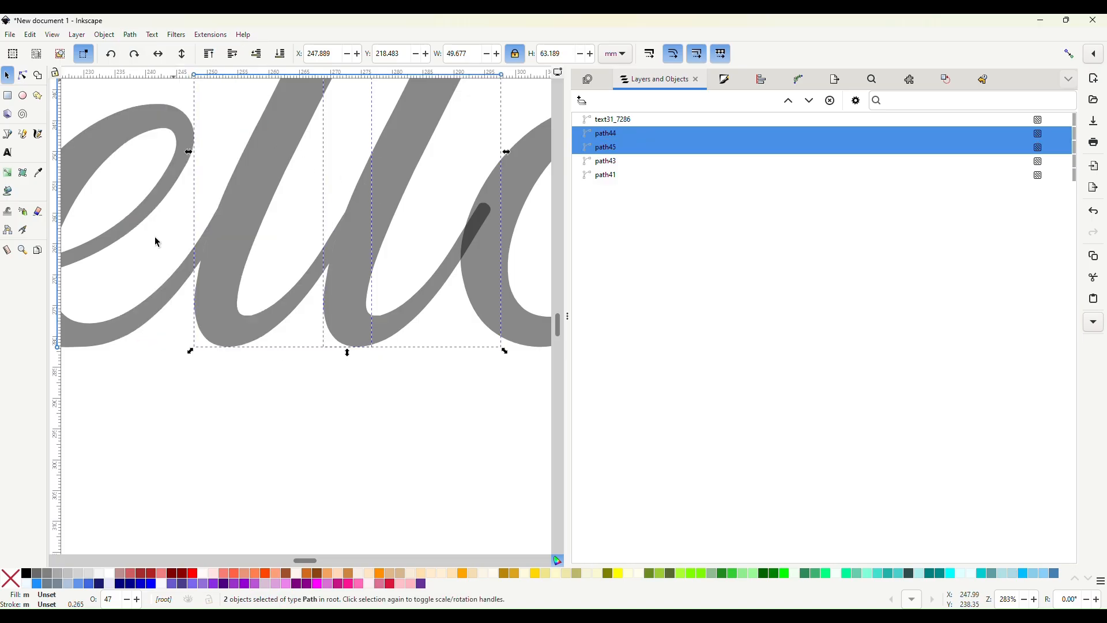
left_click(309, 198)
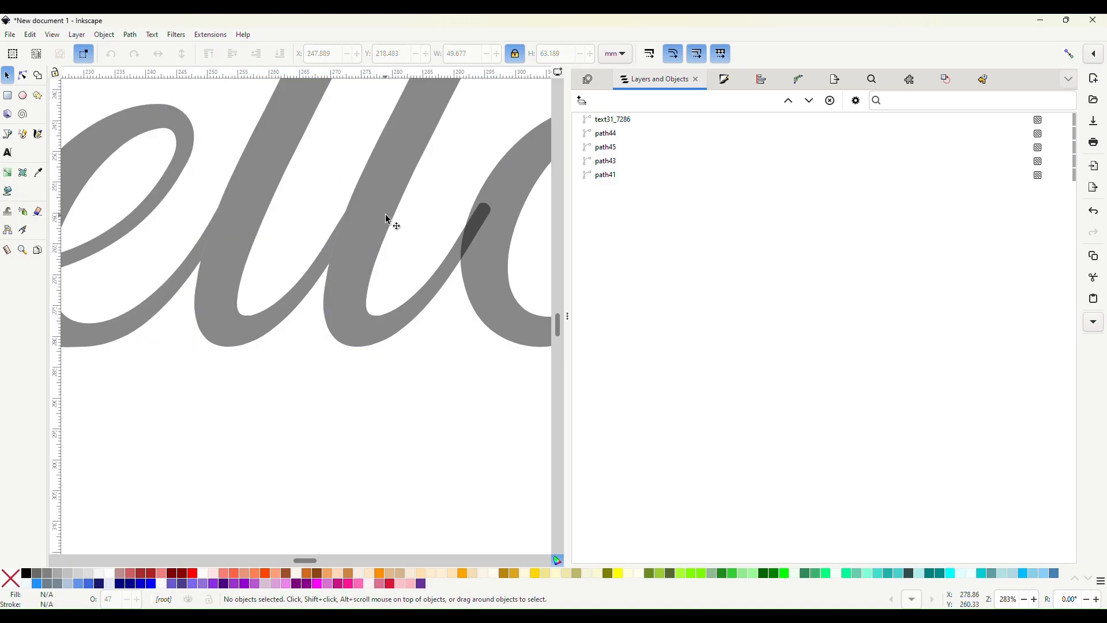
Flatten the second "l" together with the "o" to remove the last overlap in the word
left_click(393, 180)
scroll(391, 182, "right", 3)
left_click(390, 174, "shift")
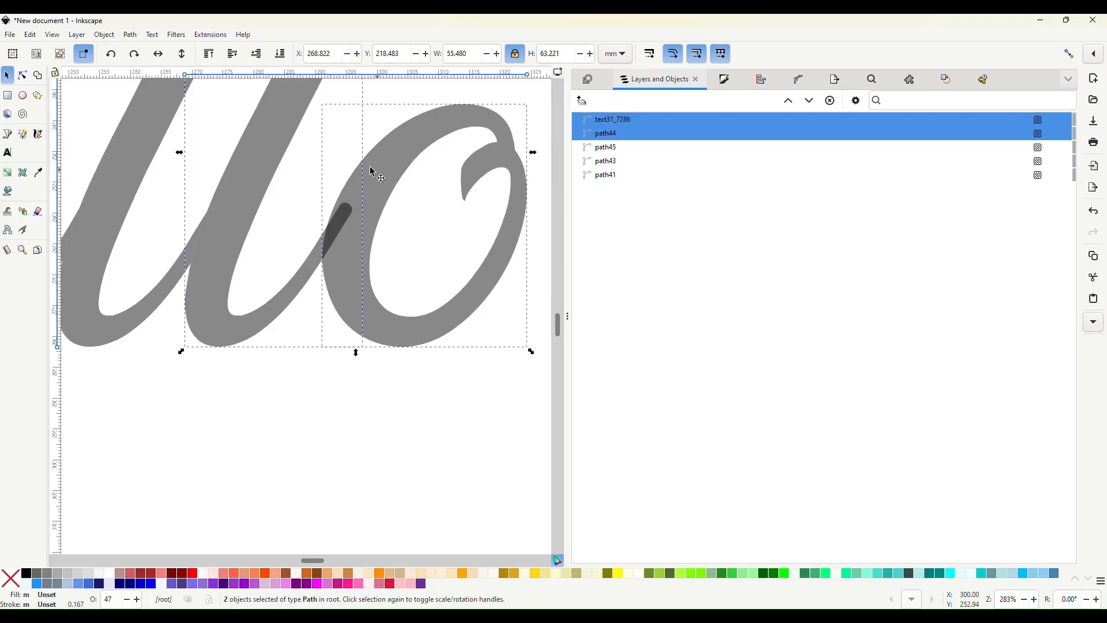
left_click(131, 35)
left_click(151, 236)
left_click(235, 363)
scroll(247, 336, "down", 2)
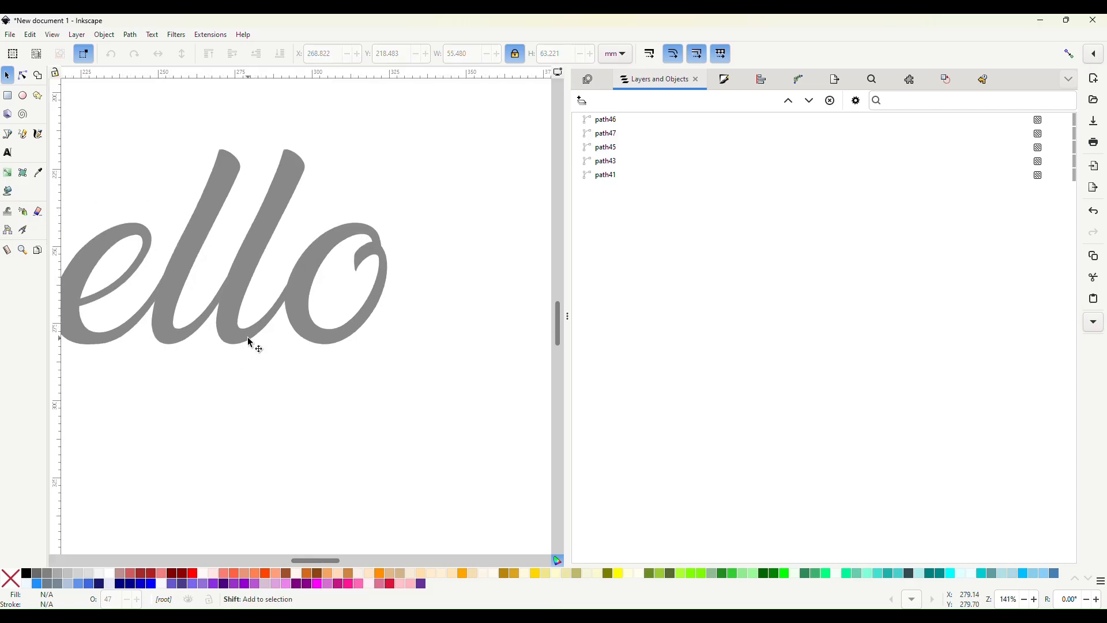
Draw a straight Pencil line across the "h" from the notch between stem and arch to the inner corner where the arch leaves the stem
left_click(147, 283)
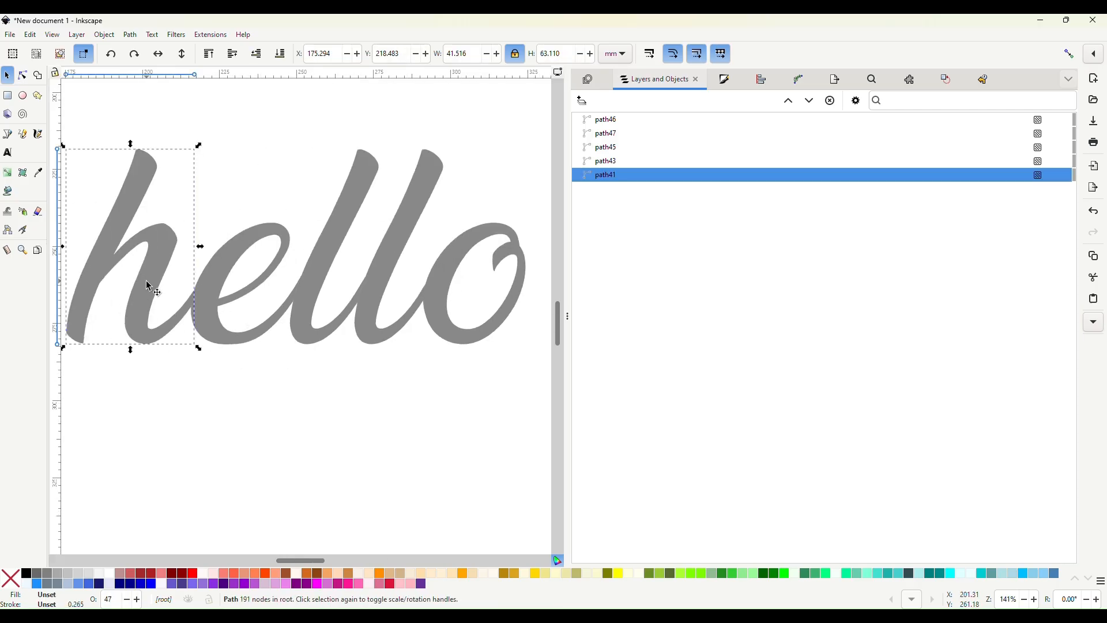
scroll(149, 287, "left", 4)
scroll(225, 277, "up", 3)
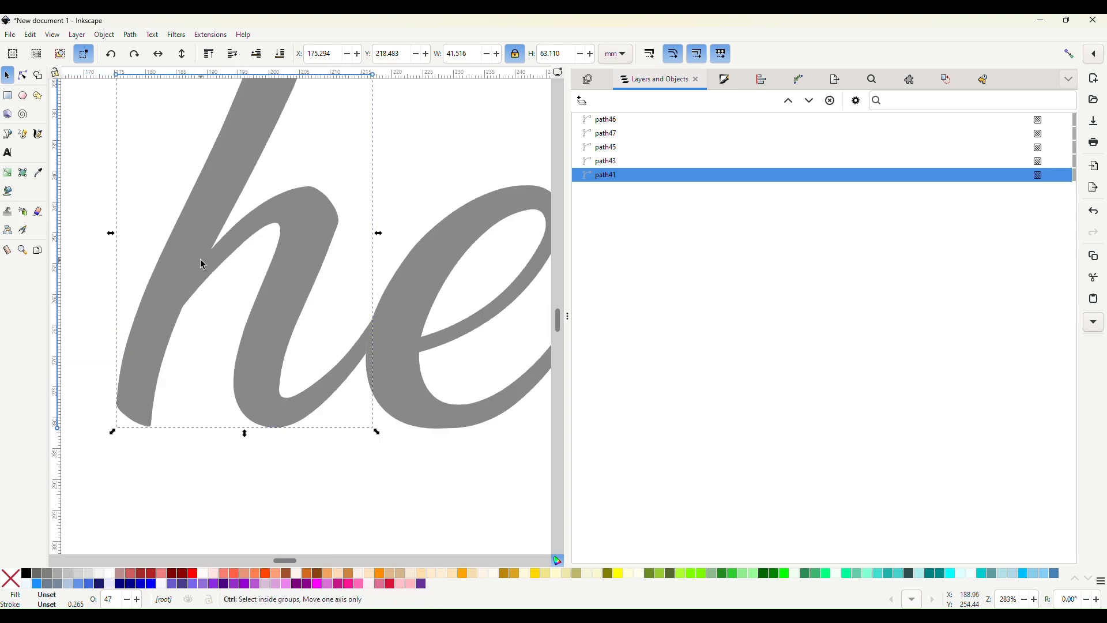
scroll(203, 261, "up", 2)
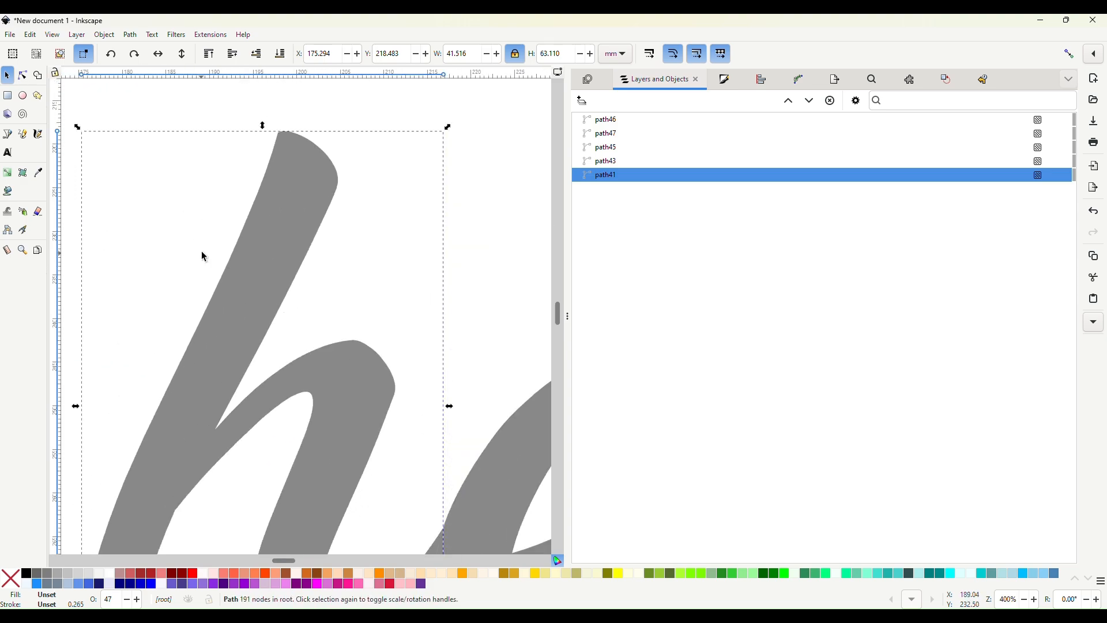
scroll(174, 222, "down", 4)
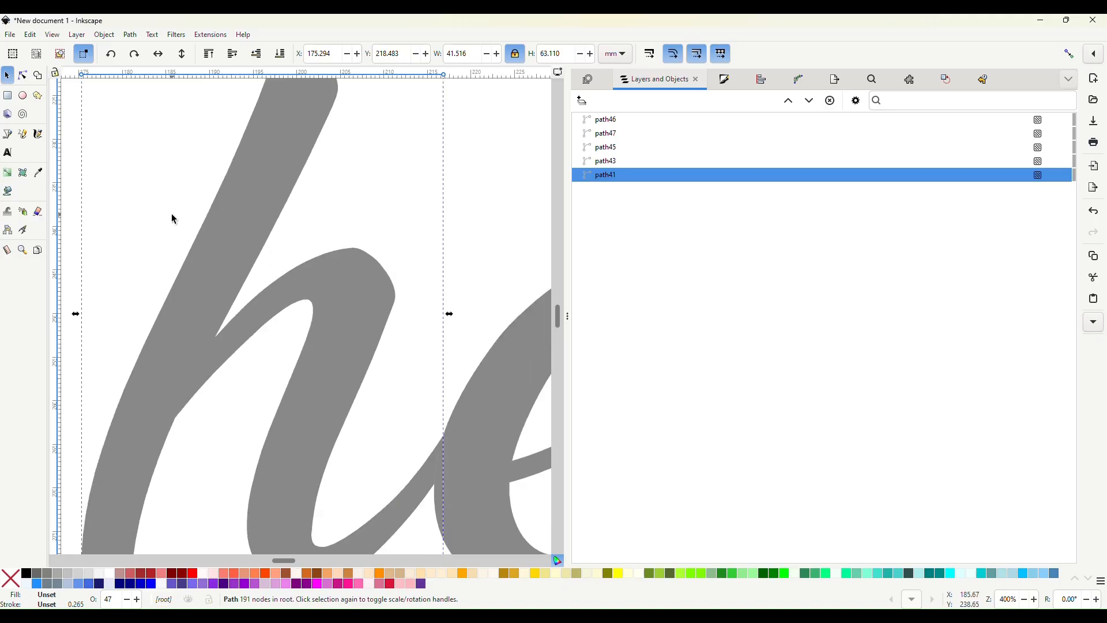
left_click(22, 136)
scroll(211, 369, "up", 4)
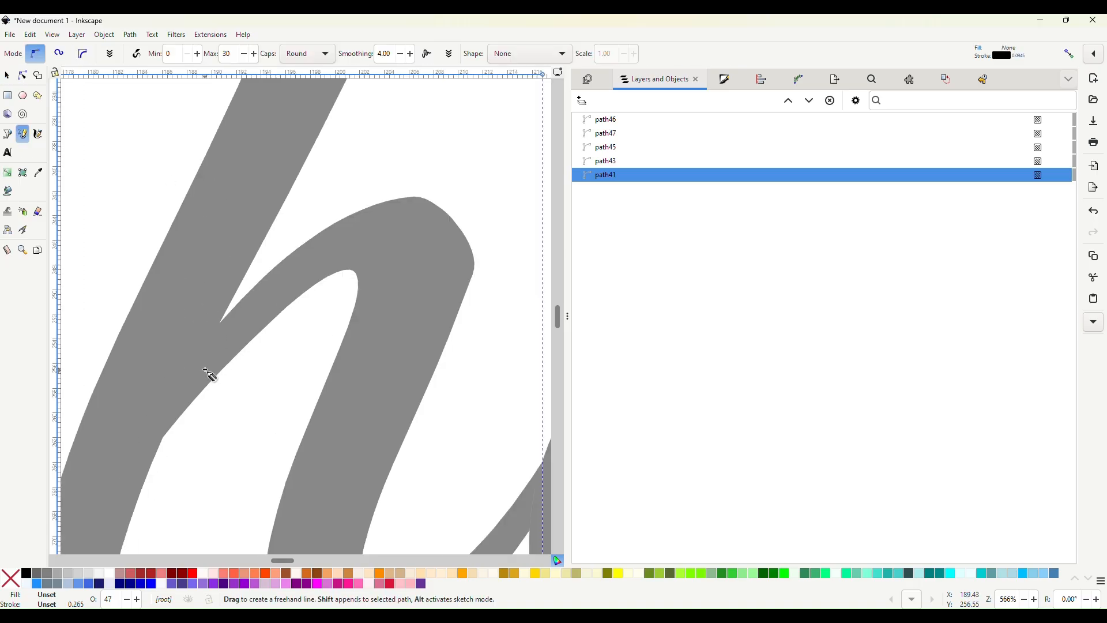
scroll(211, 362, "down", 2)
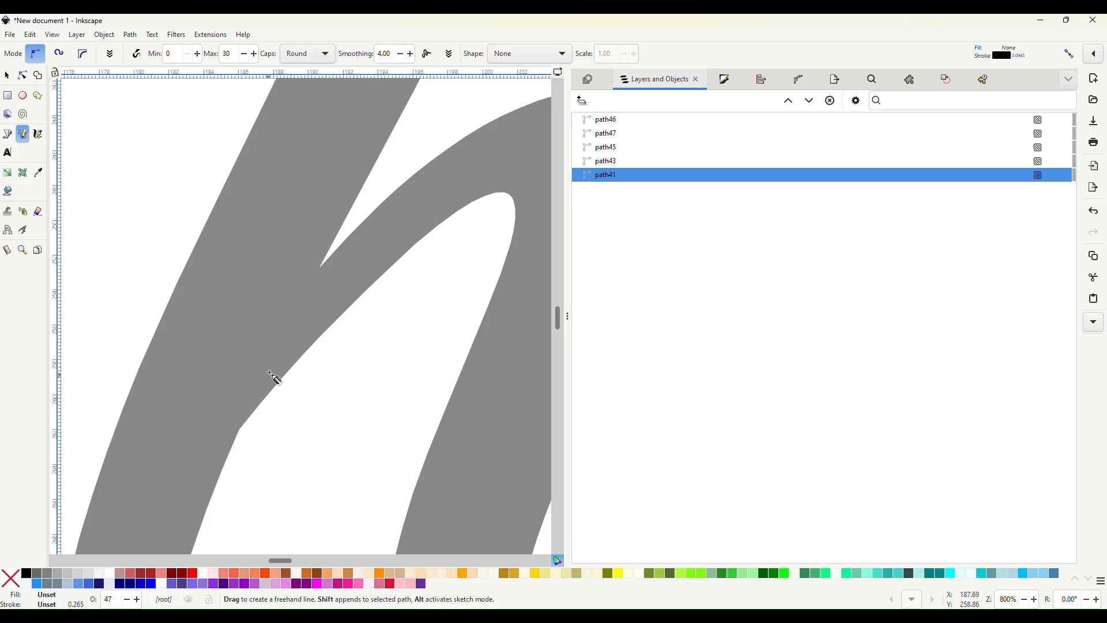
scroll(335, 255, "up", 3)
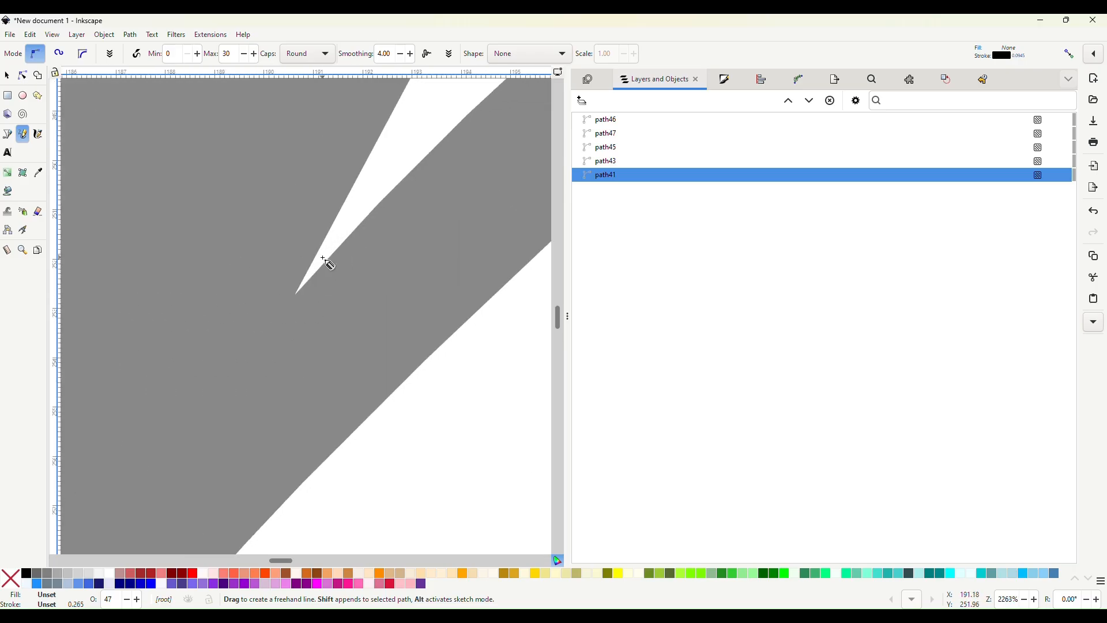
left_click(323, 258)
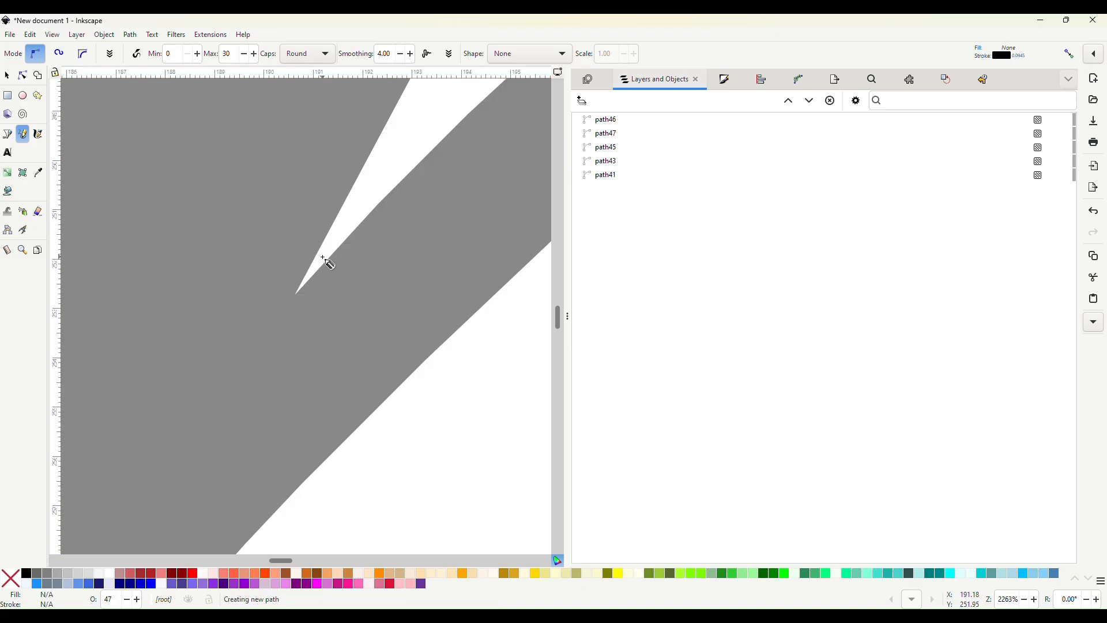
scroll(327, 262, "down", 5)
scroll(257, 309, "left", 4)
scroll(257, 295, "down", 5)
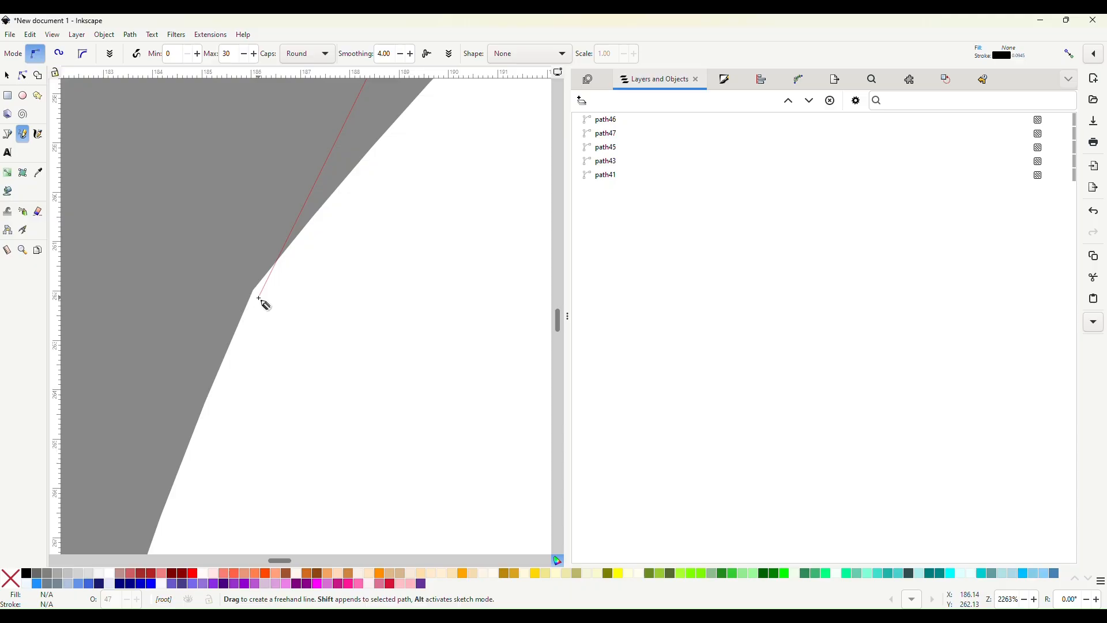
left_click(259, 298)
scroll(258, 295, "down", 4)
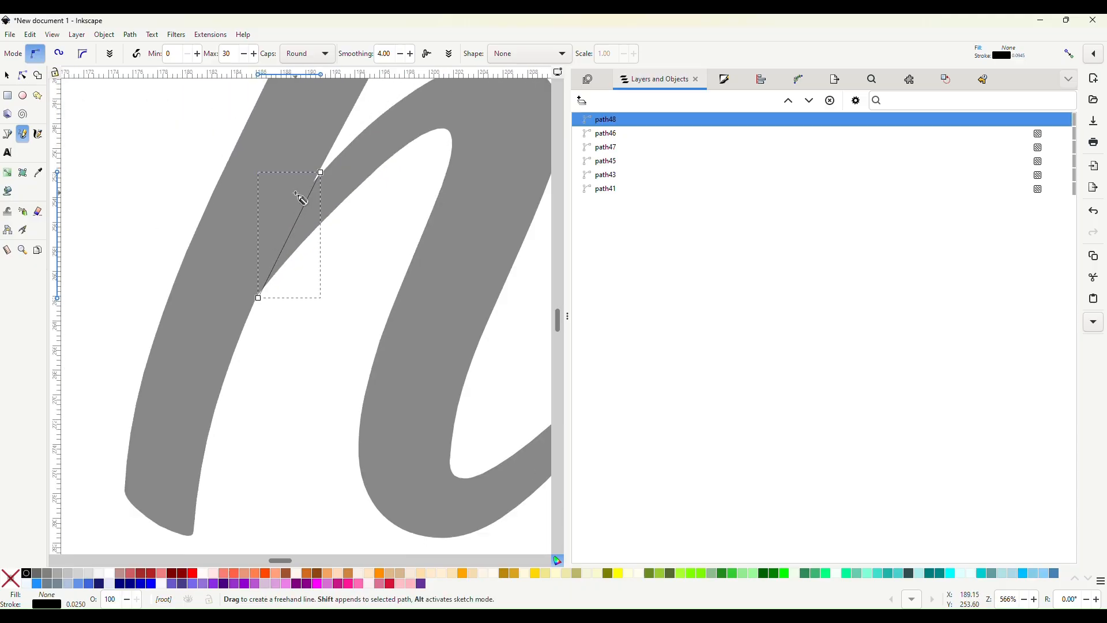
Append a second, slightly shorter straight line to the same path, roughly parallel to the first and just inside the stem of the "h"
scroll(296, 191, "up", 2)
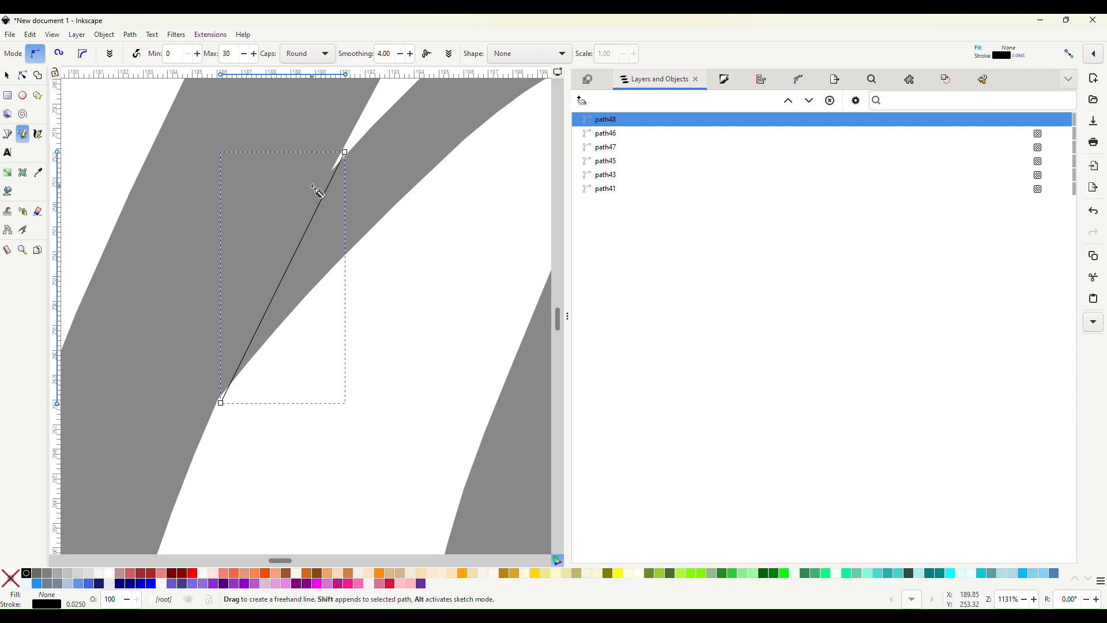
key("shift")
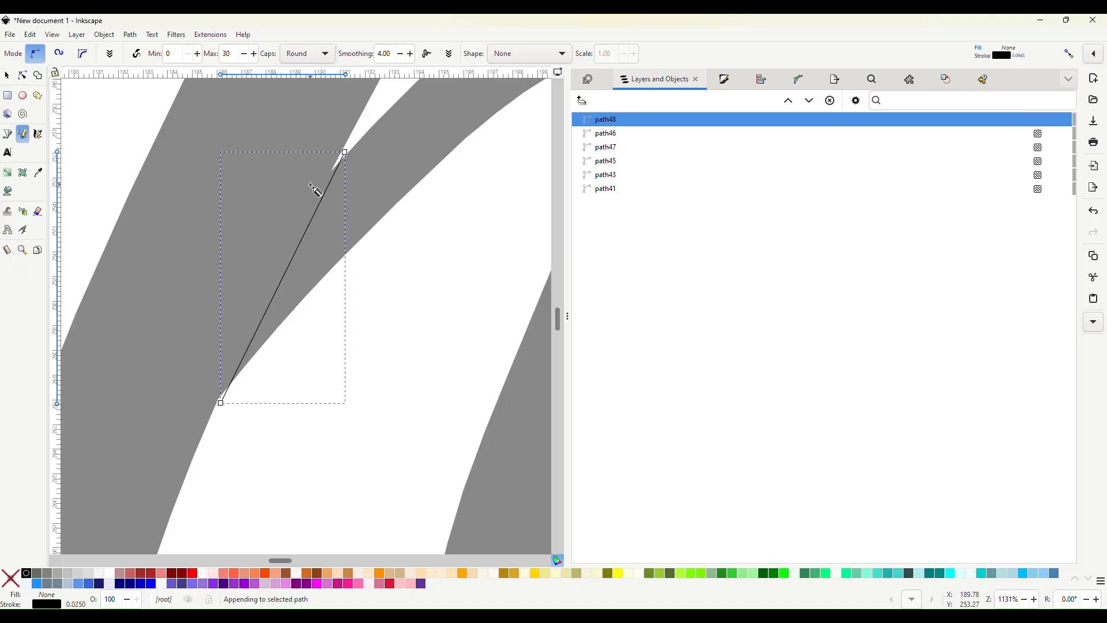
left_click(311, 186, "shift")
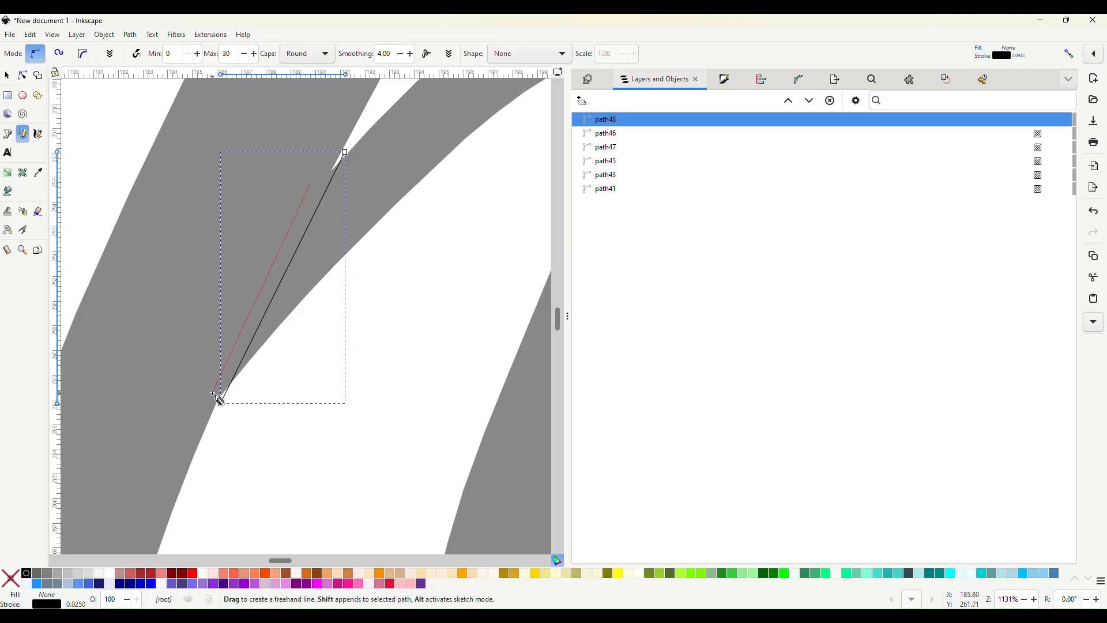
left_click(213, 394)
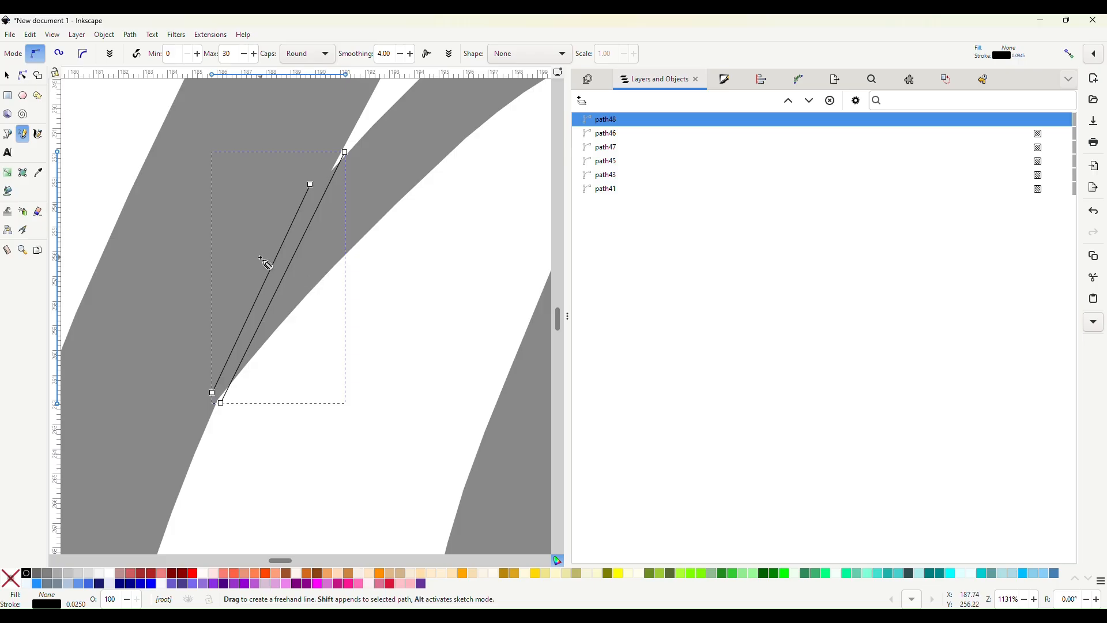
Append a short line bridging the two parallel lines at the "h" junction, plus two rungs across the top bend of the arch
key("shift")
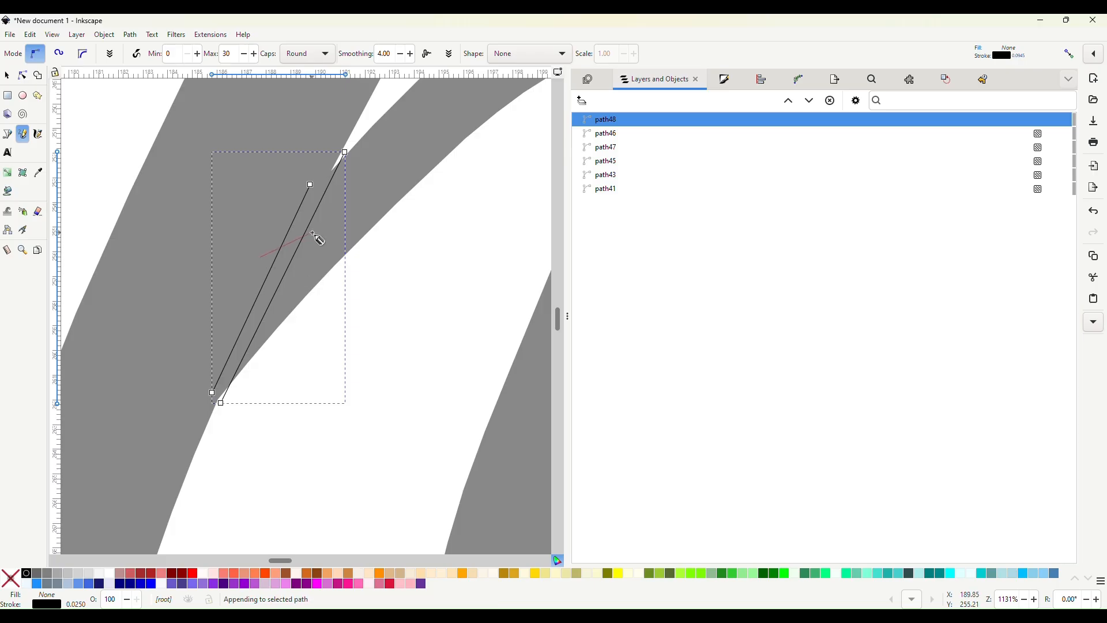
left_click(311, 233)
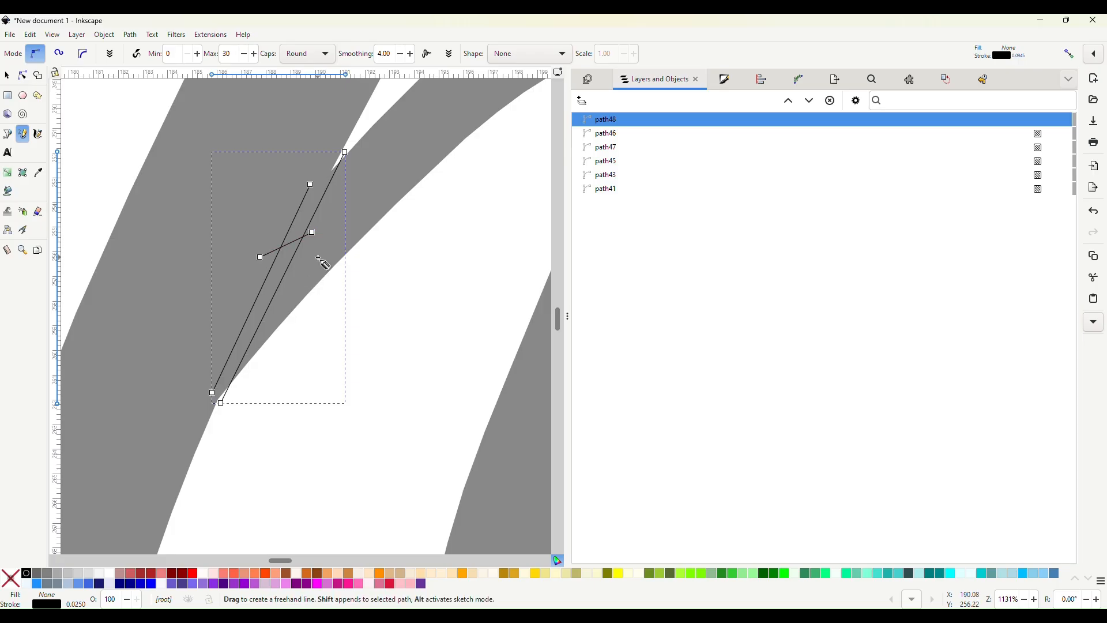
scroll(325, 260, "down", 1)
scroll(321, 261, "up", 6)
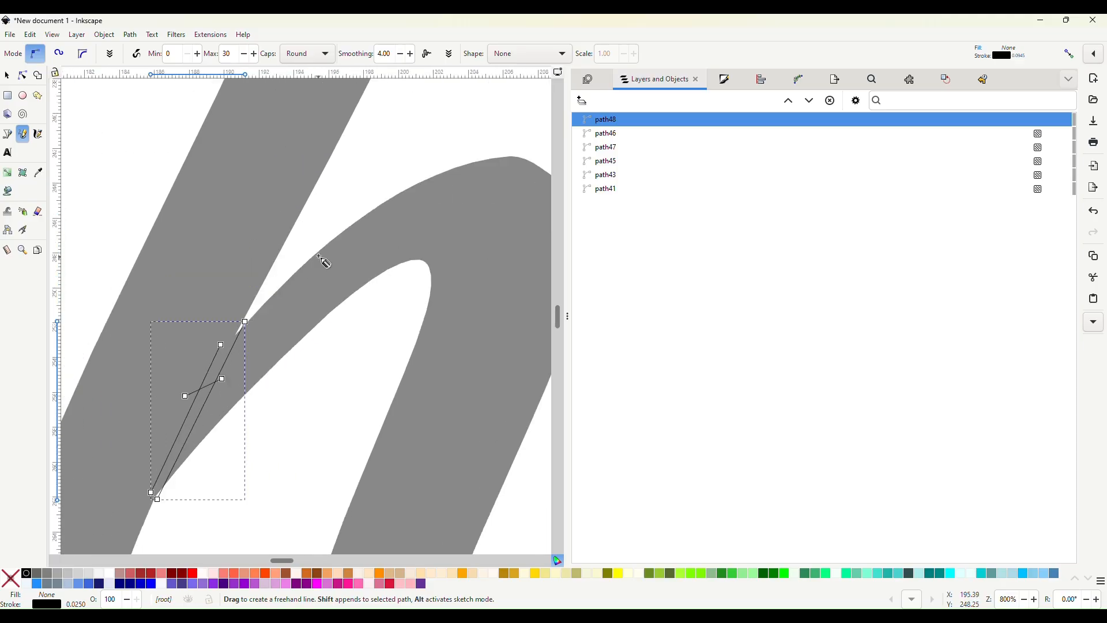
left_click(419, 176, "shift")
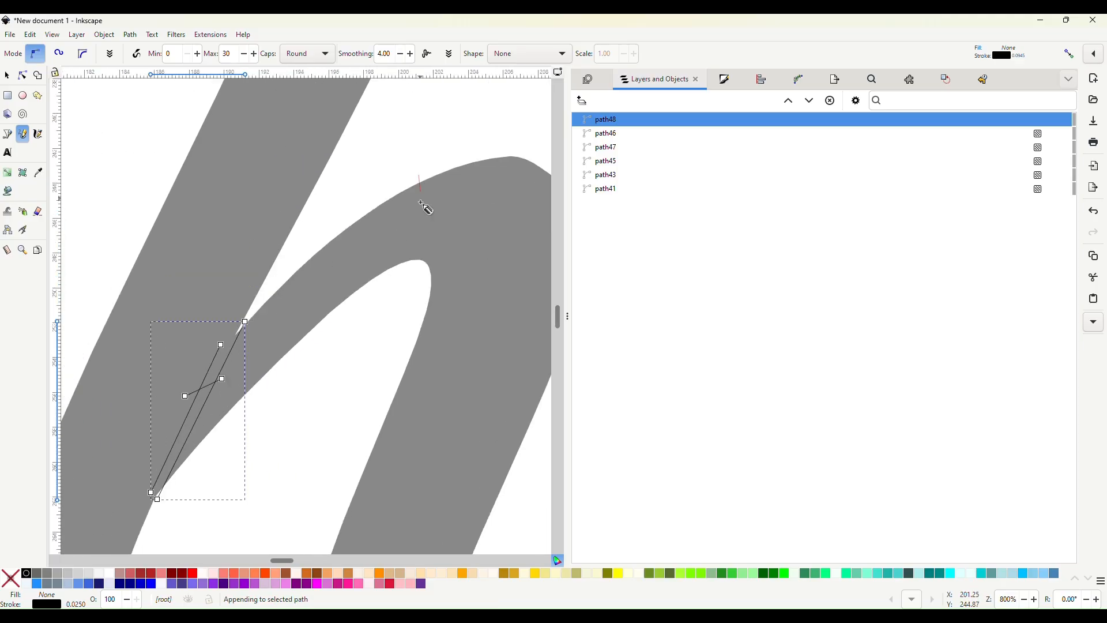
left_click(406, 286)
scroll(406, 286, "right", 6)
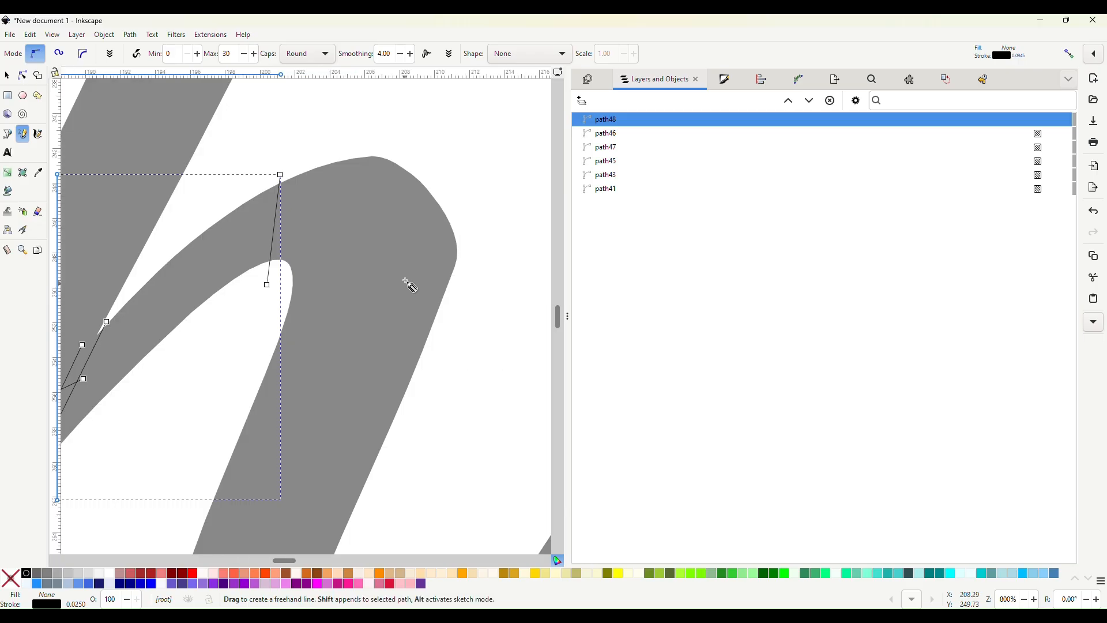
left_click(471, 251, "shift")
left_click(284, 286)
Append a diagonal rung across the bottom bend of the "h" and another across its exit stroke where it meets the "e"
scroll(288, 287, "down", 18)
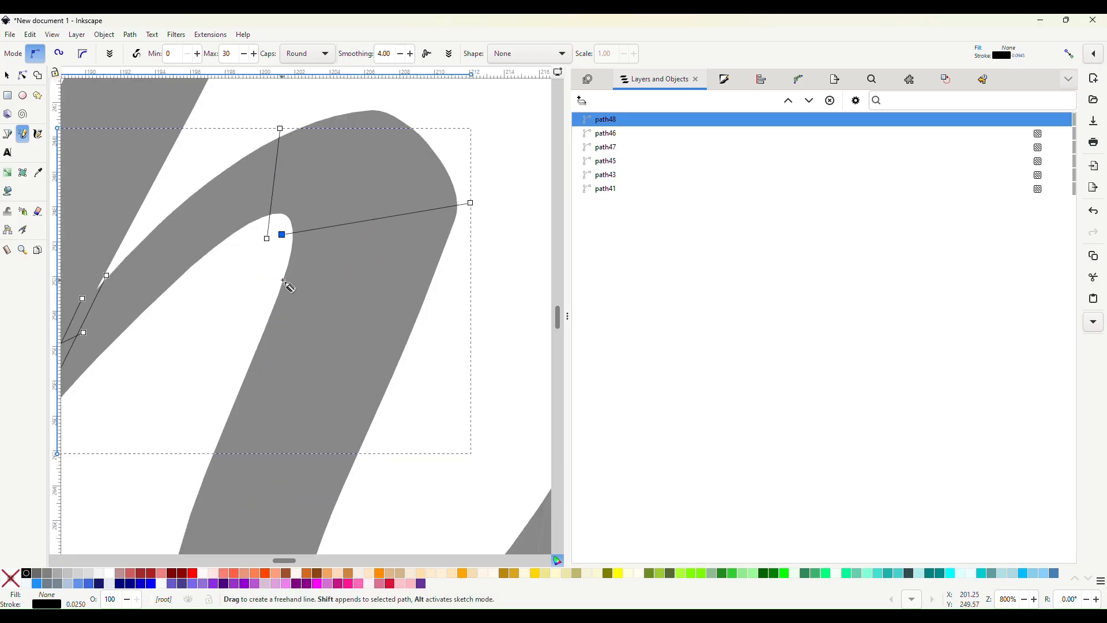
left_click(311, 317, "shift")
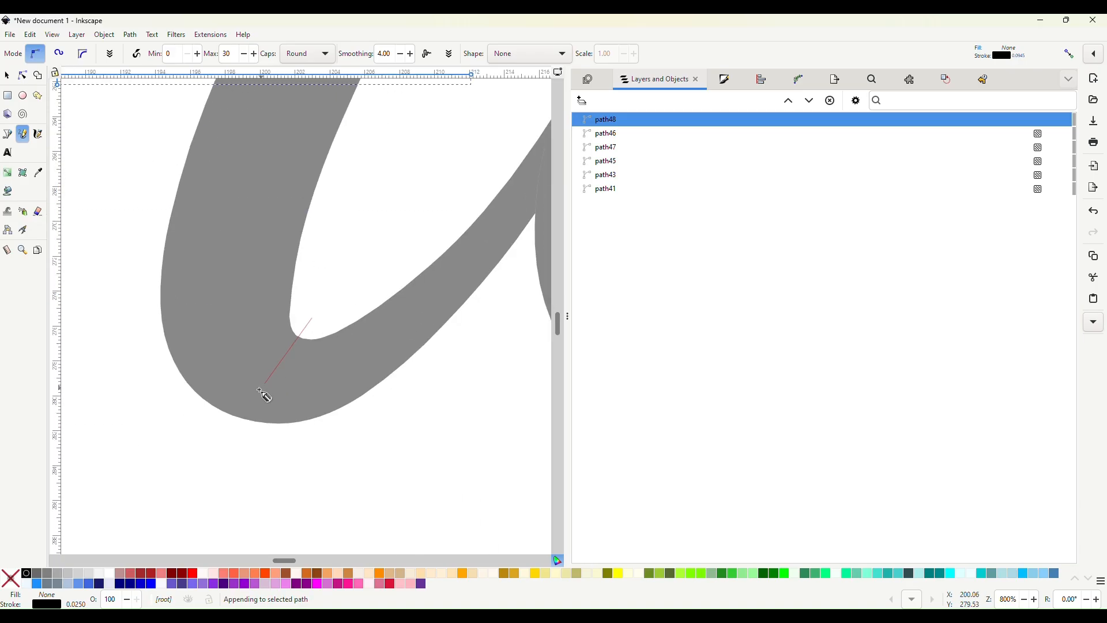
left_click(220, 422)
scroll(280, 393, "right", 4)
scroll(280, 393, "right", 4)
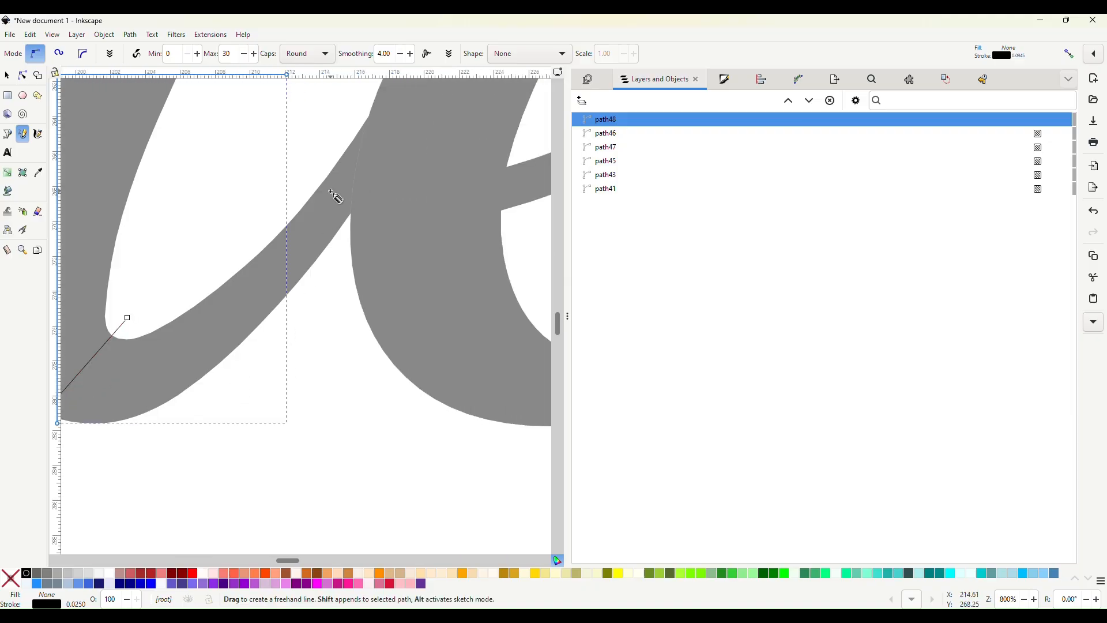
left_click(358, 123, "shift")
left_click(340, 236)
Append two rungs at the foot of the "h" stem: a short one across the lower tip and a full-width one just above it
scroll(339, 265, "down", 2)
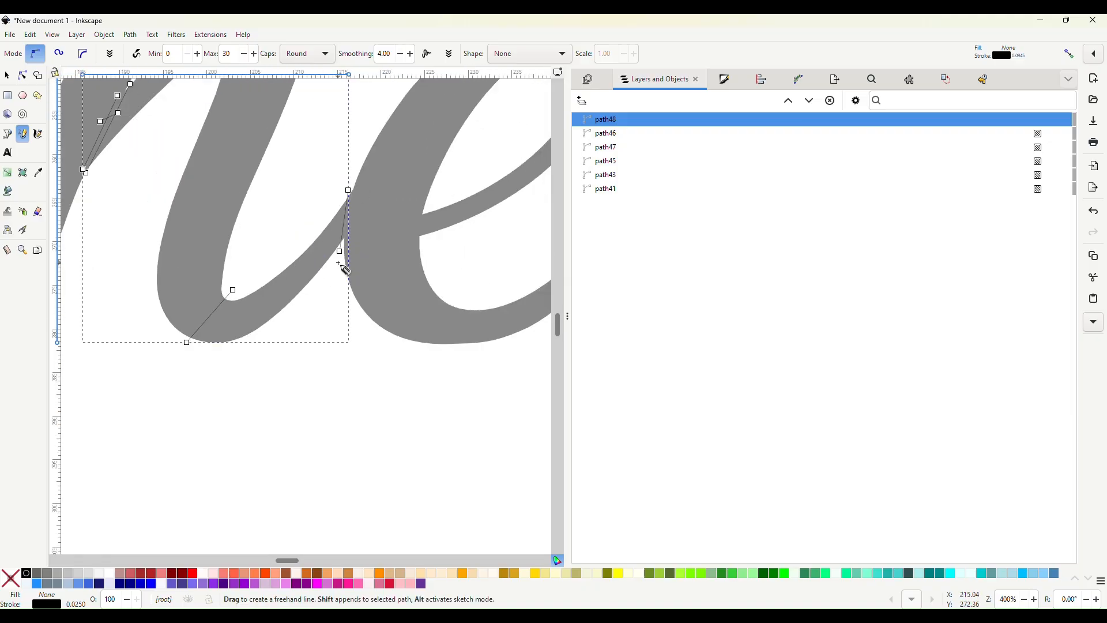
scroll(222, 294, "left", 8)
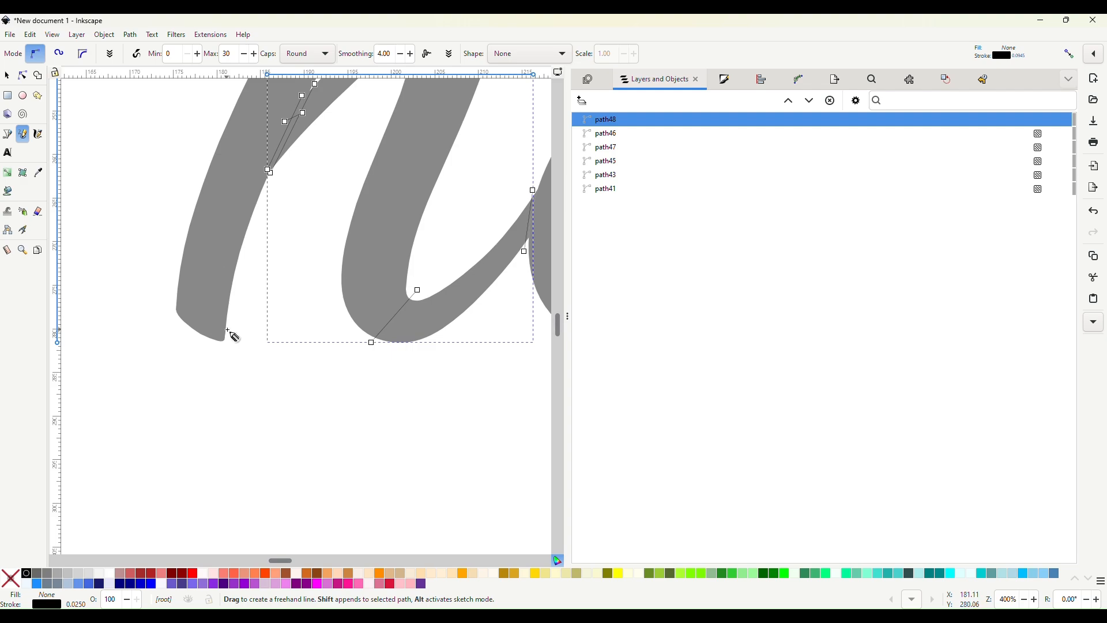
scroll(231, 333, "up", 2)
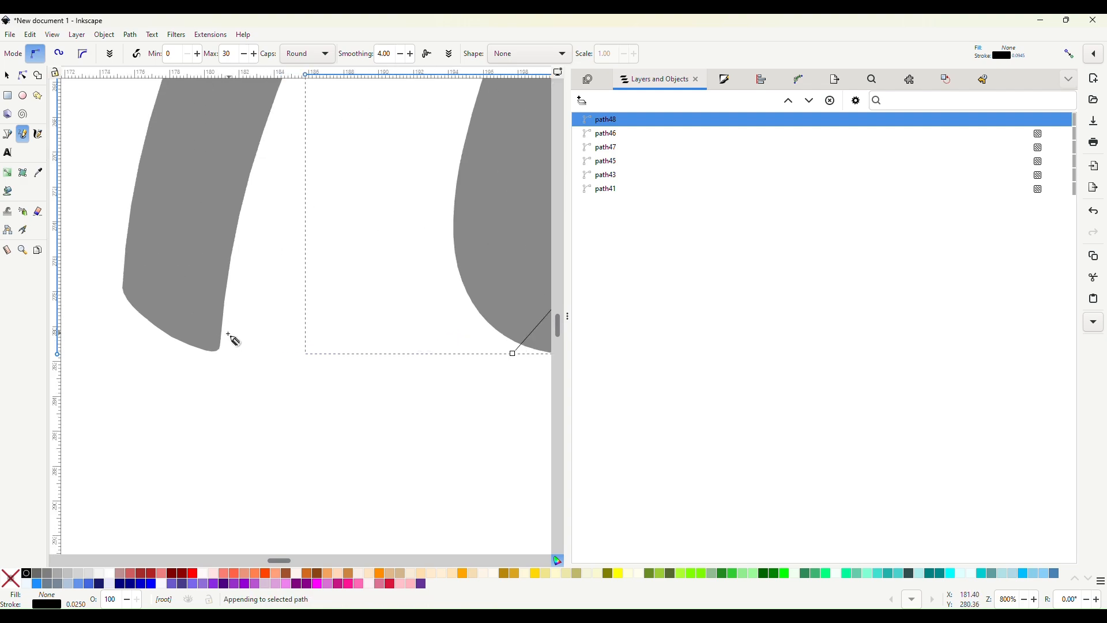
left_click(190, 352, "shift")
left_click(229, 332)
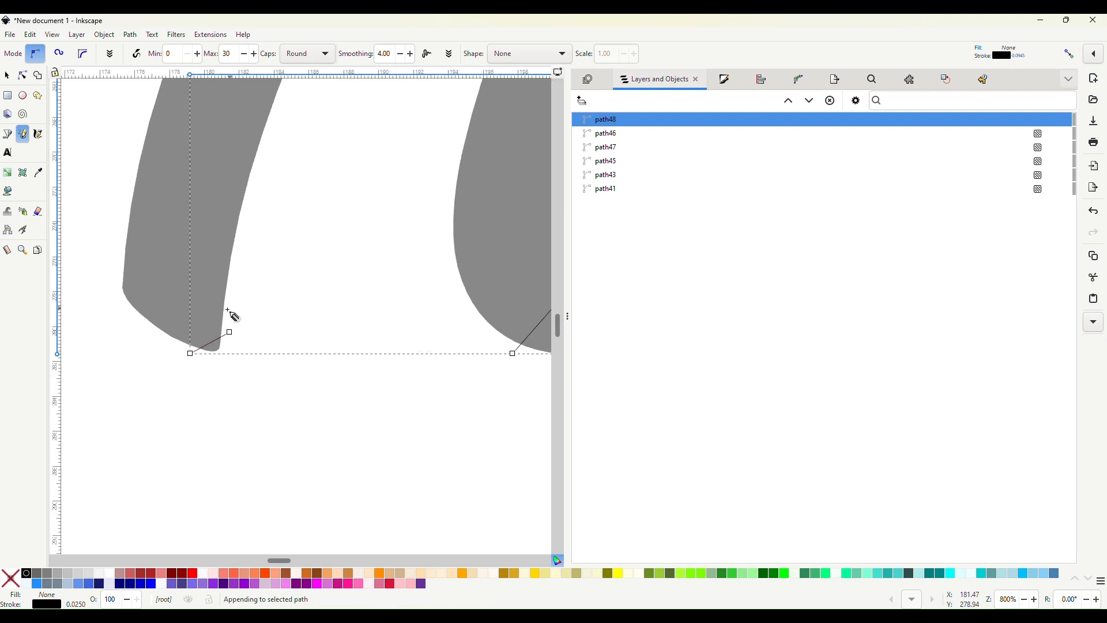
left_click(225, 308, "shift")
left_click(104, 289)
Append rungs across the "h" stem just below and just above the arch junction, and a lengthwise bridging line that crosses both
scroll(119, 265, "up", 12)
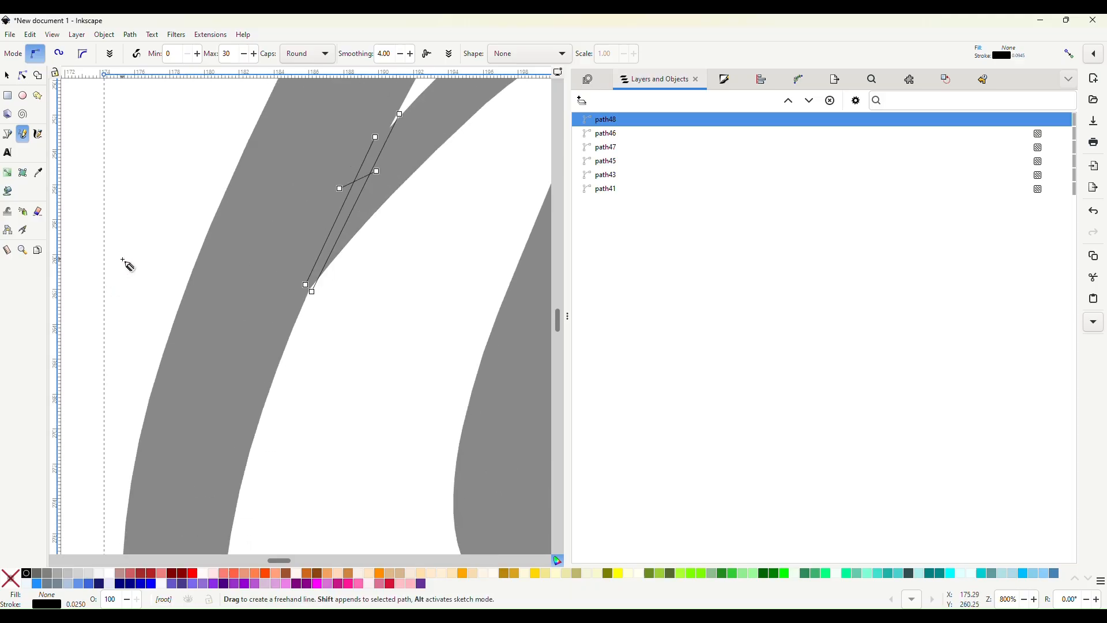
left_click(312, 306, "shift")
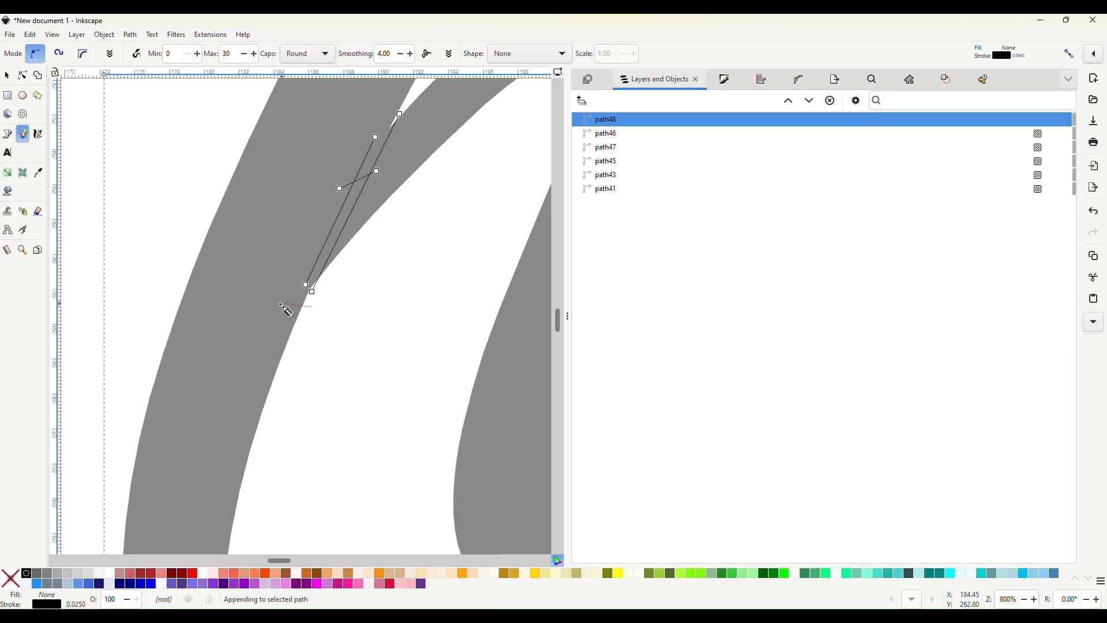
left_click(166, 299)
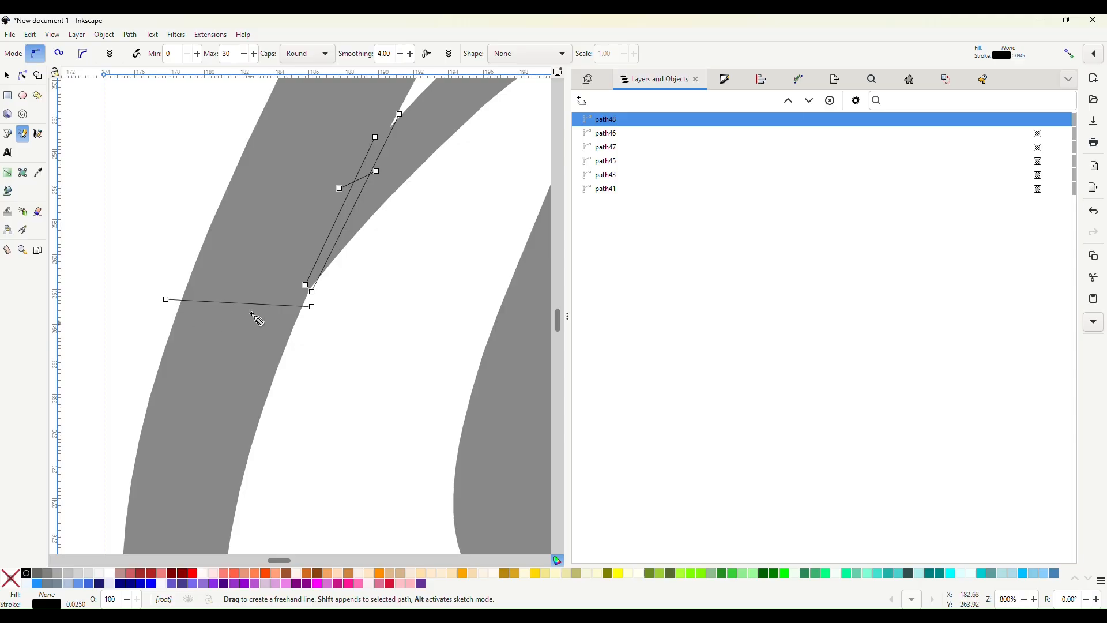
scroll(287, 282, "up", 8)
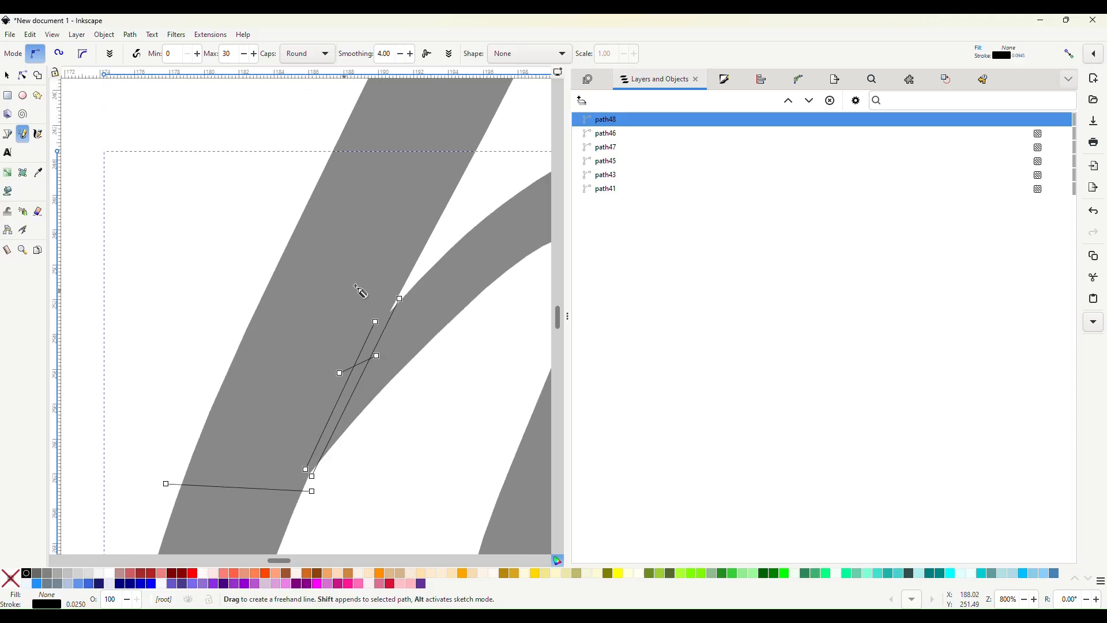
key("shift")
left_click(420, 267, "shift")
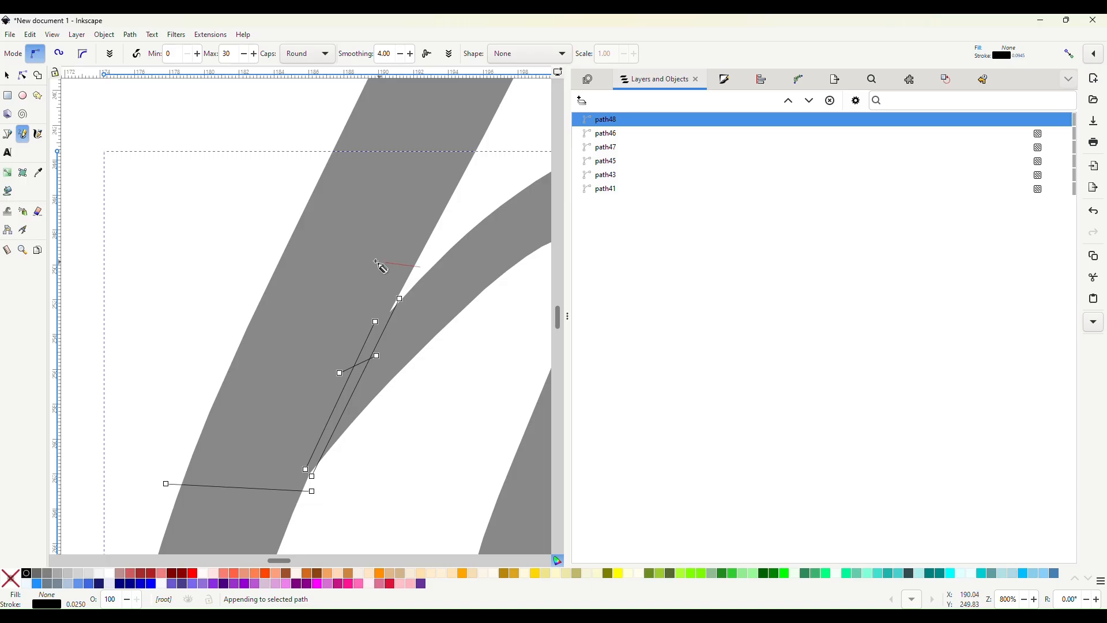
left_click(260, 262)
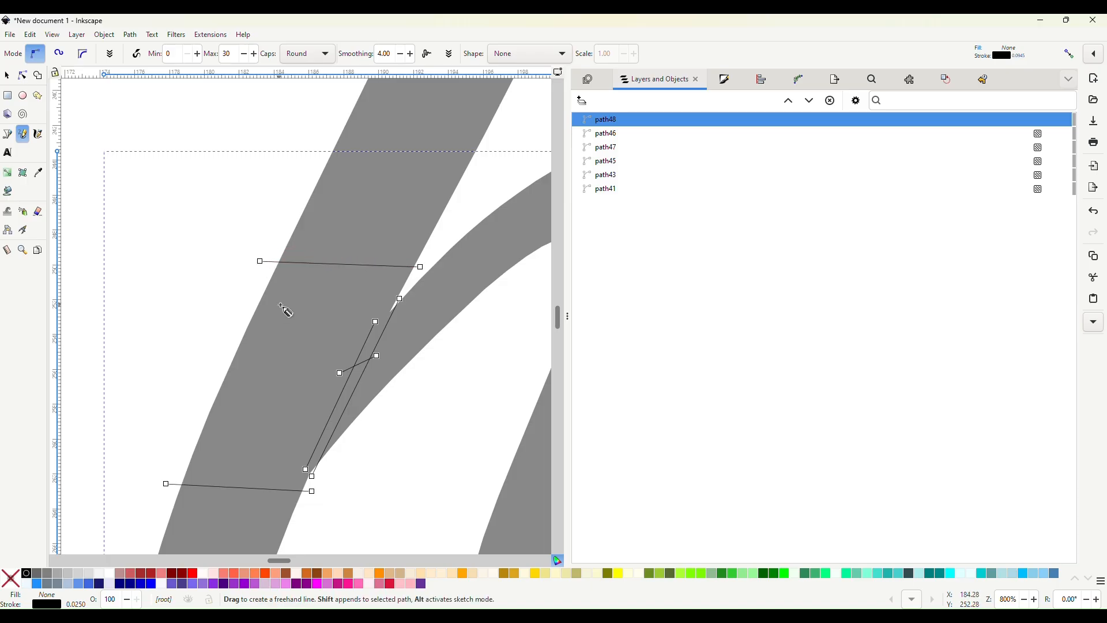
left_click(345, 248, "shift")
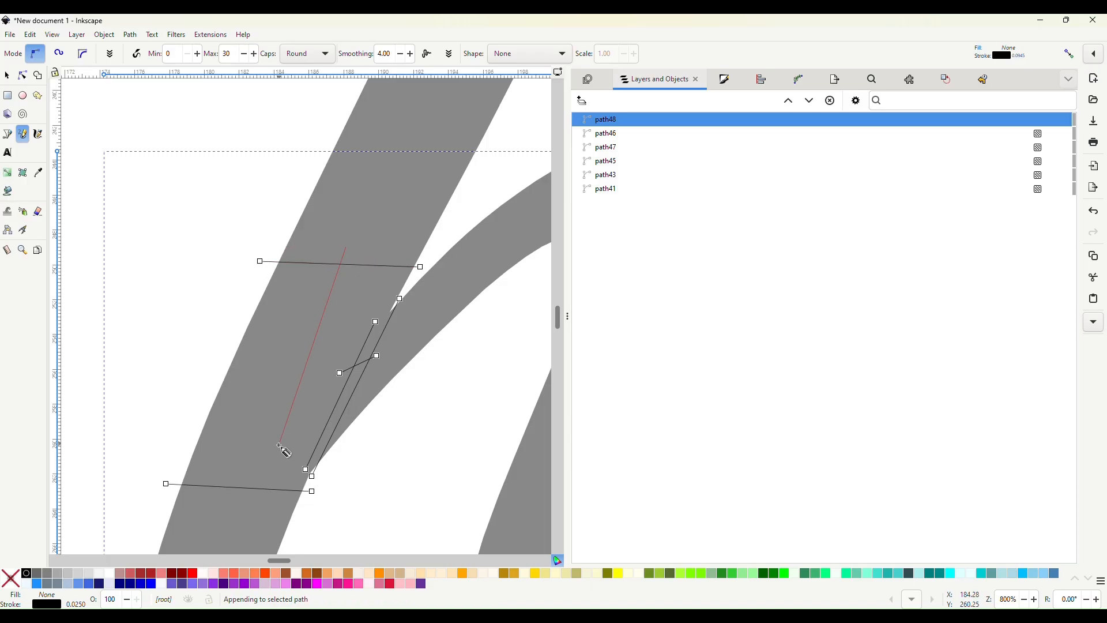
left_click(254, 501)
Append a full-width rung near the top of the "h" stem and a short one across its upper tip corner
scroll(416, 312, "up", 8)
scroll(440, 287, "left", 3)
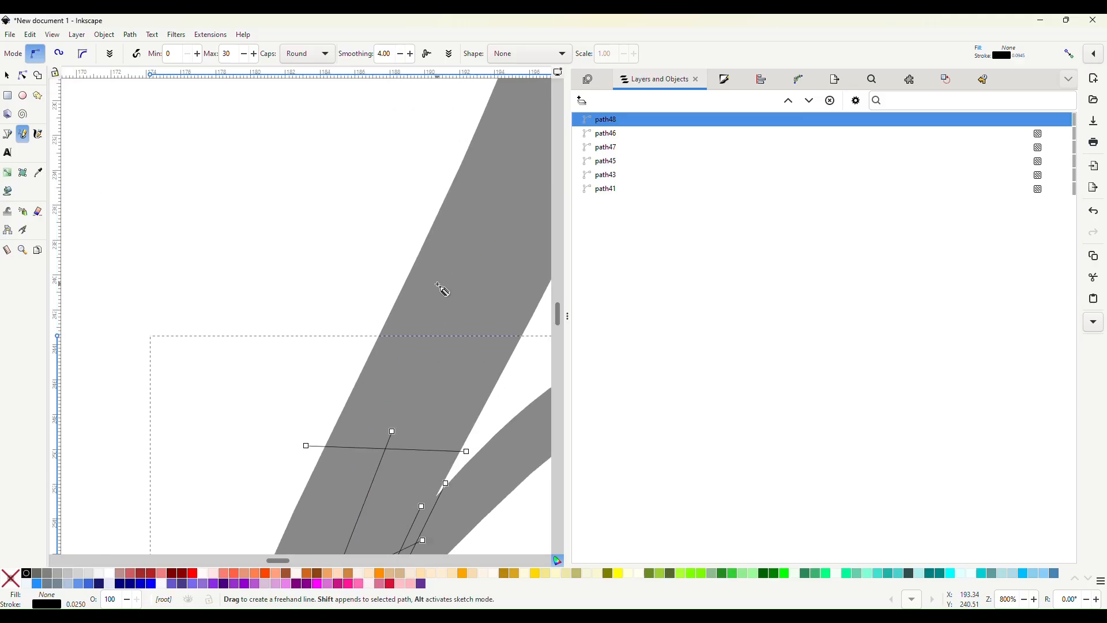
scroll(439, 285, "up", 1)
scroll(437, 281, "right", 6)
scroll(435, 277, "down", 1)
scroll(432, 271, "up", 5)
scroll(430, 266, "left", 1)
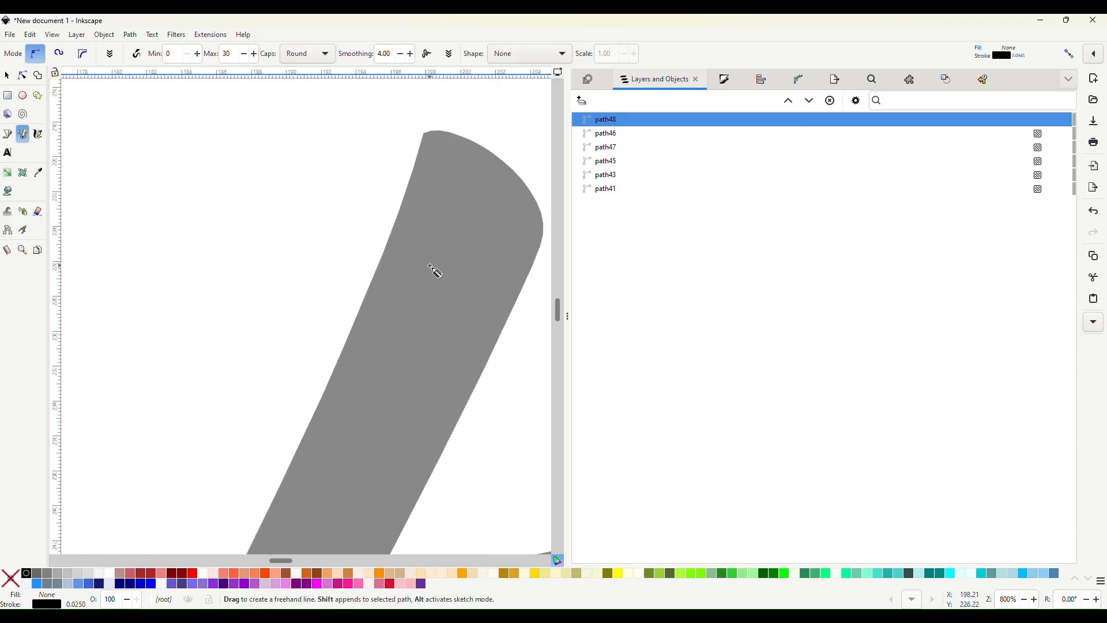
scroll(453, 229, "right", 3)
left_click(465, 219)
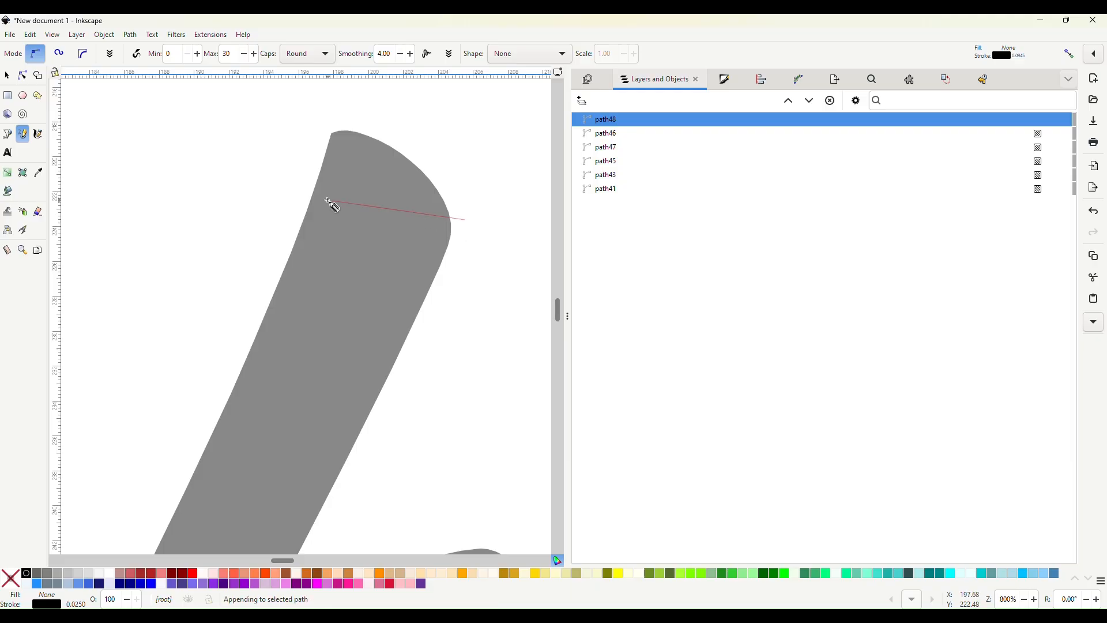
left_click(297, 193)
left_click(351, 123)
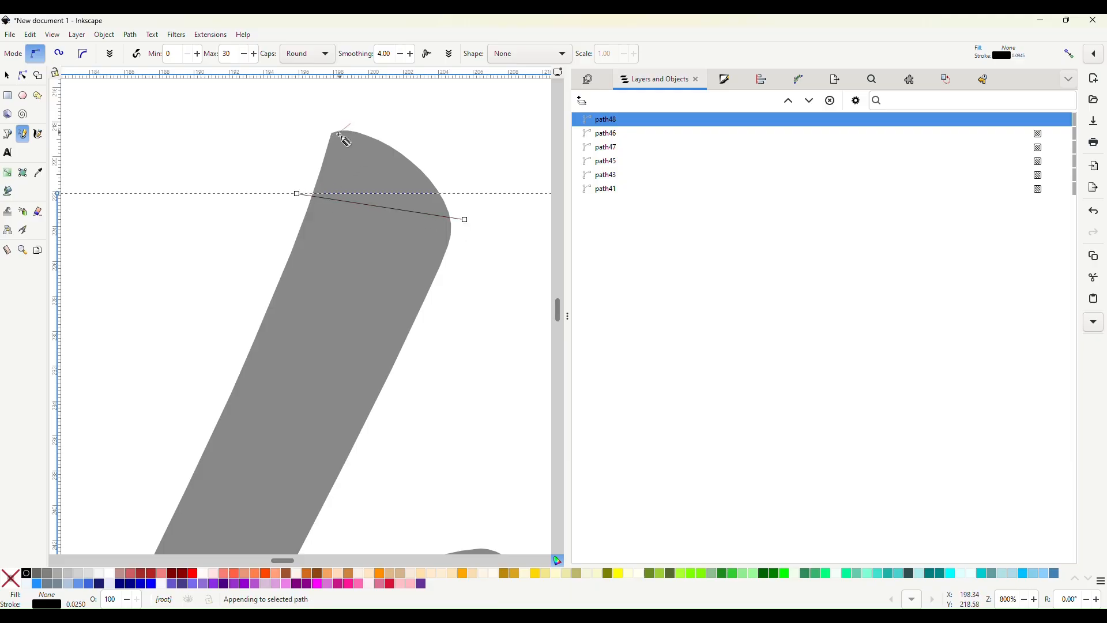
left_click(319, 147)
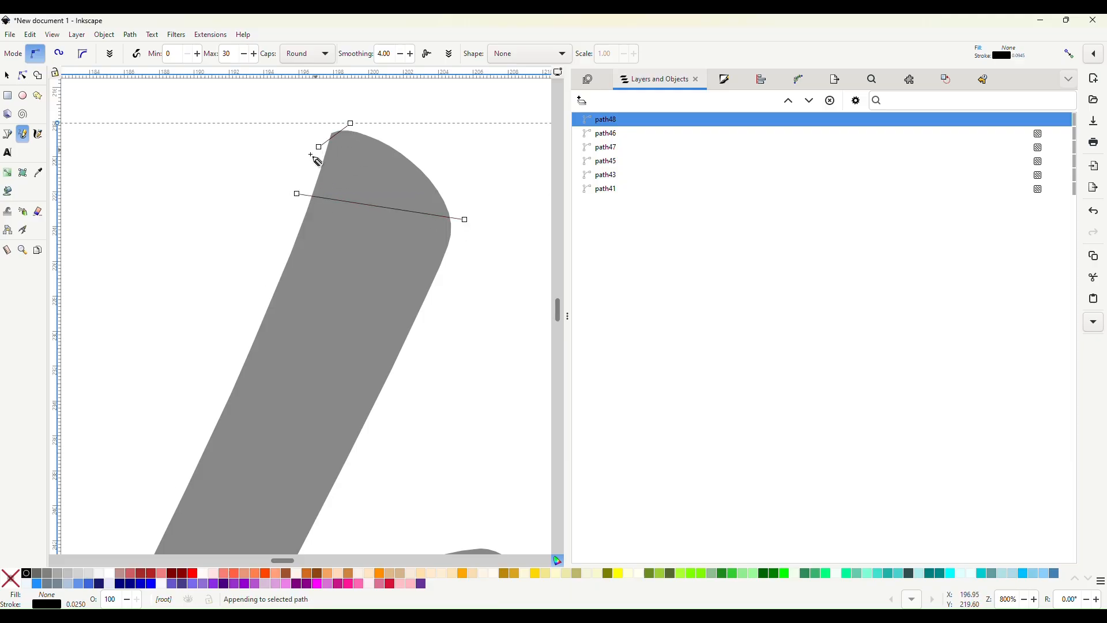
Run Ink/Stitch Fill to Satin on the line path and the "h" fill, with 0.20 mm pull compensation, center-walk and contour underlay, keeping original fills
left_click(6, 75)
scroll(140, 179, "down", 4)
scroll(137, 187, "down", 4)
scroll(137, 187, "left", 4)
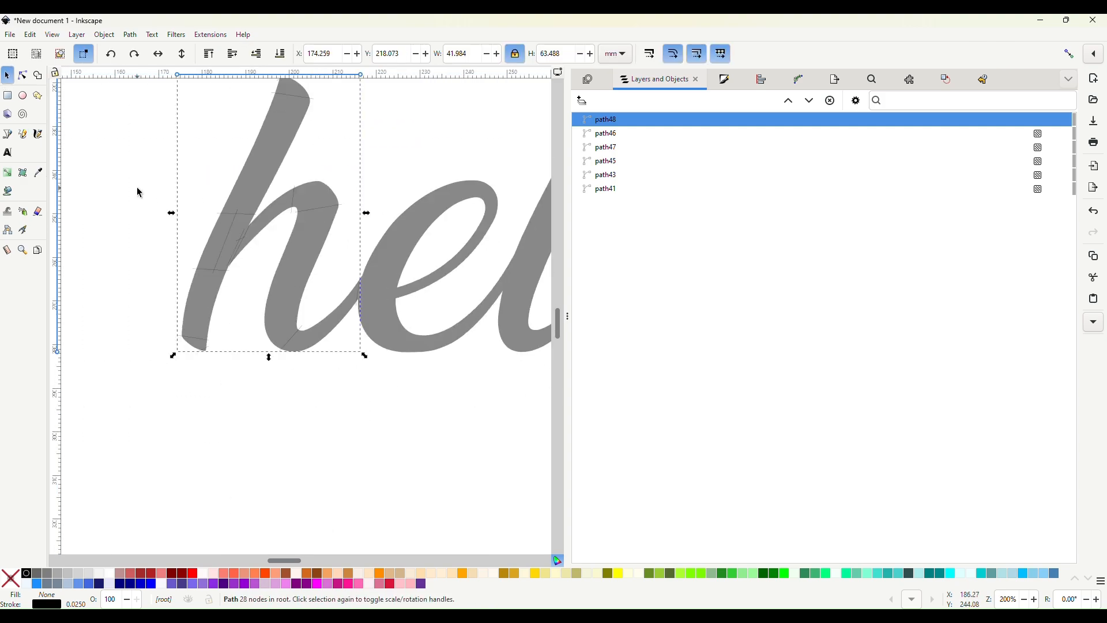
scroll(137, 187, "up", 4)
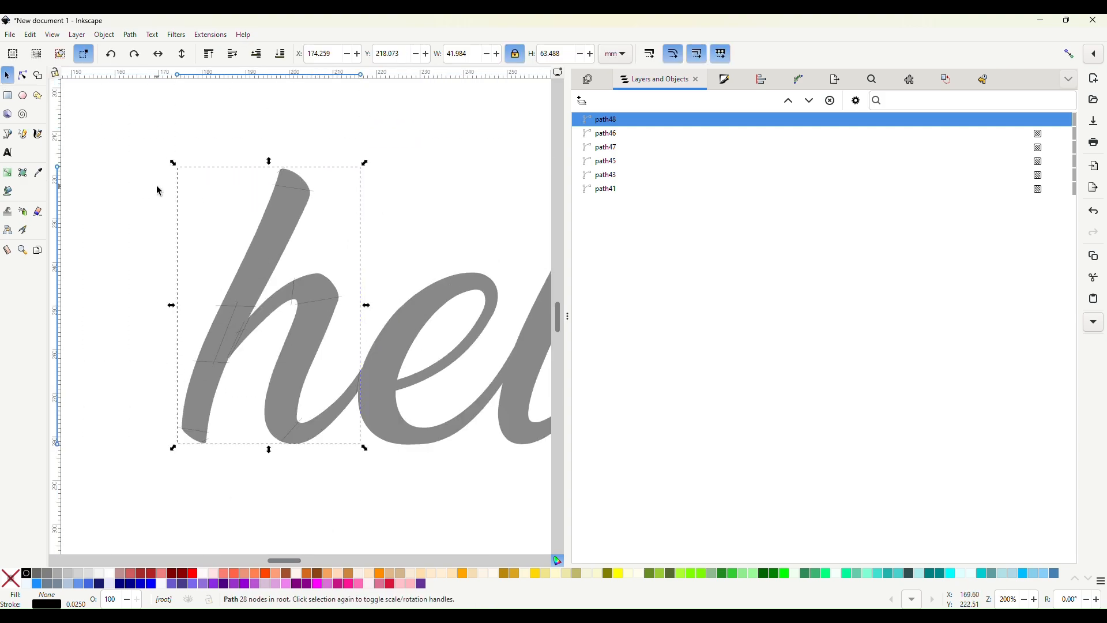
left_click(262, 257, "shift")
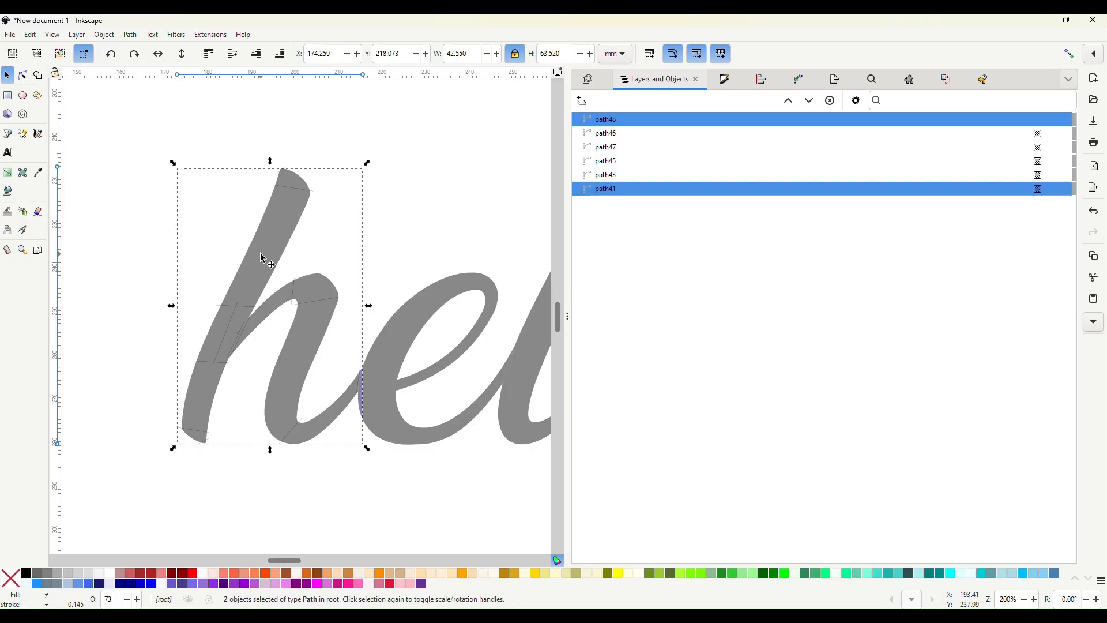
left_click(203, 36)
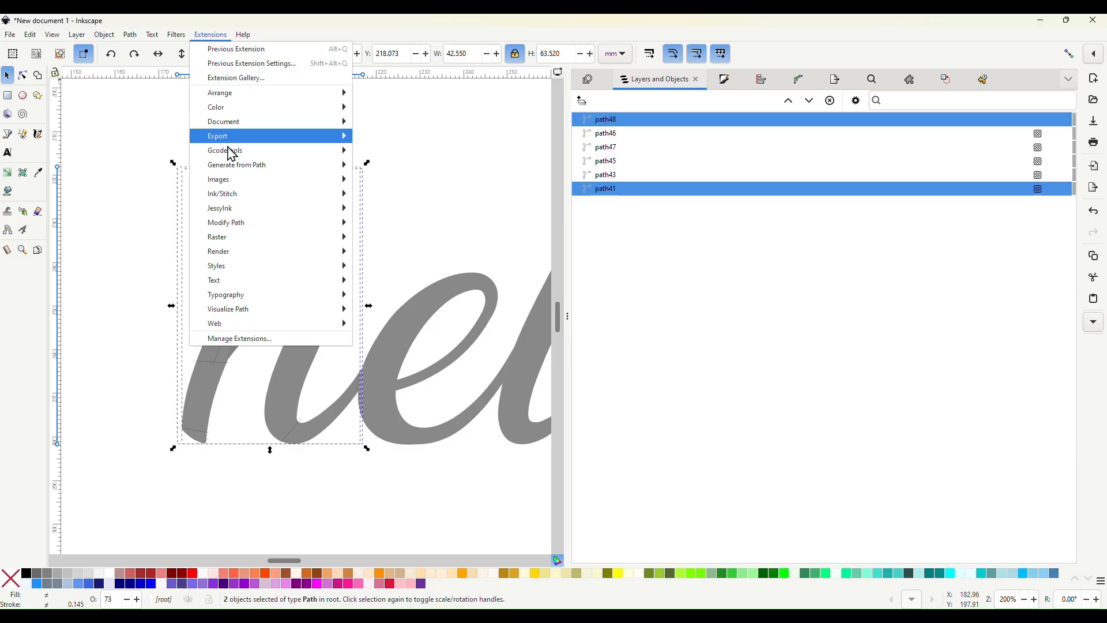
mouse_move(239, 196)
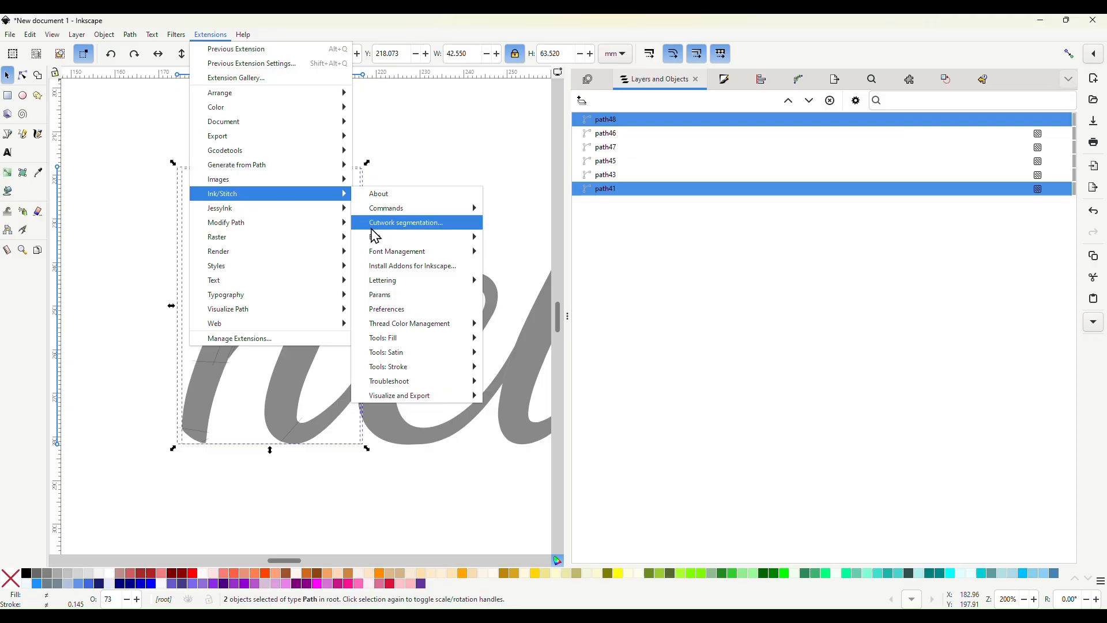
mouse_move(405, 357)
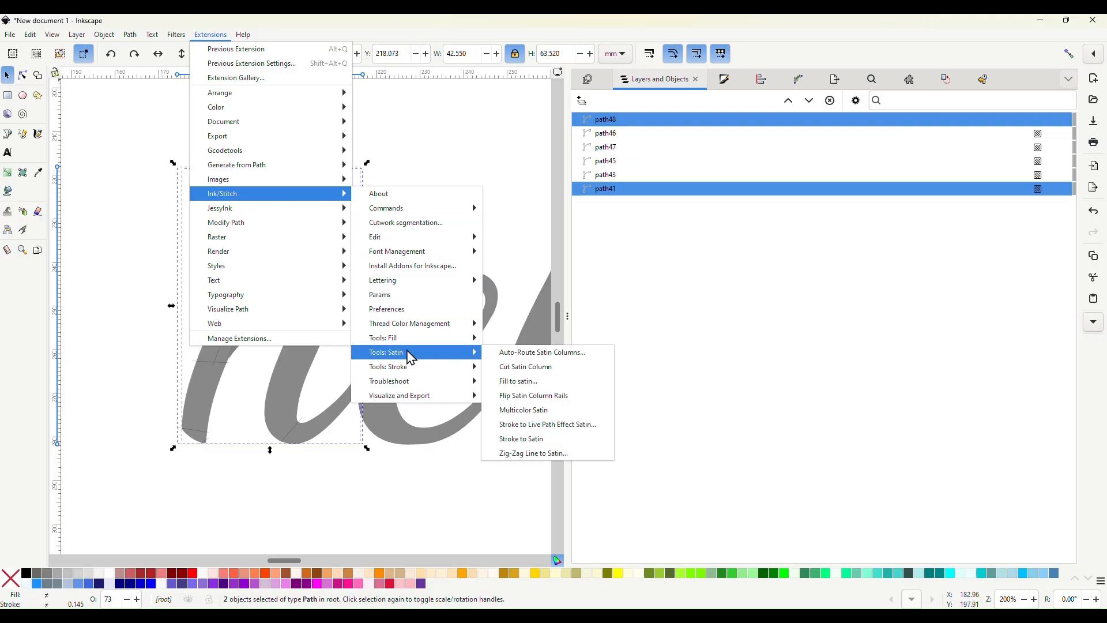
left_click(502, 382)
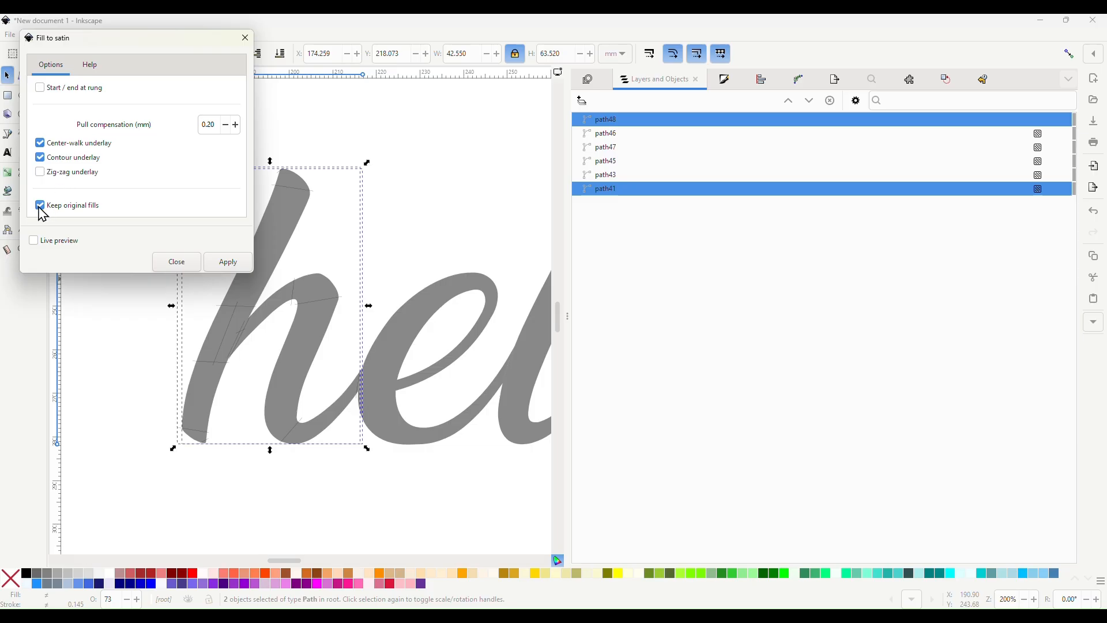
left_click(229, 266)
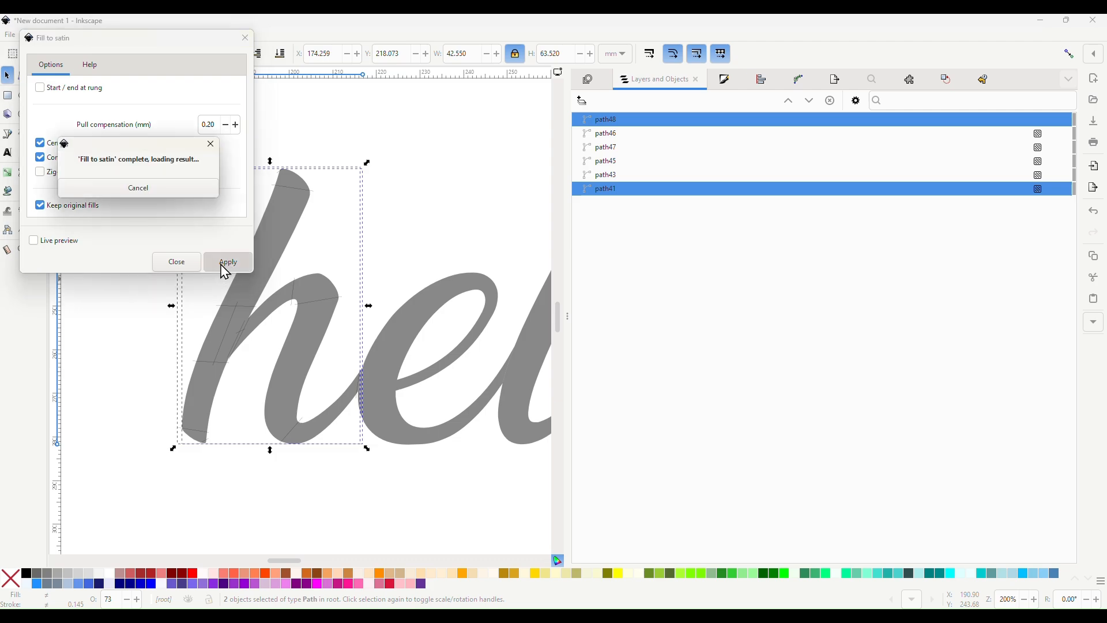
left_click(183, 258)
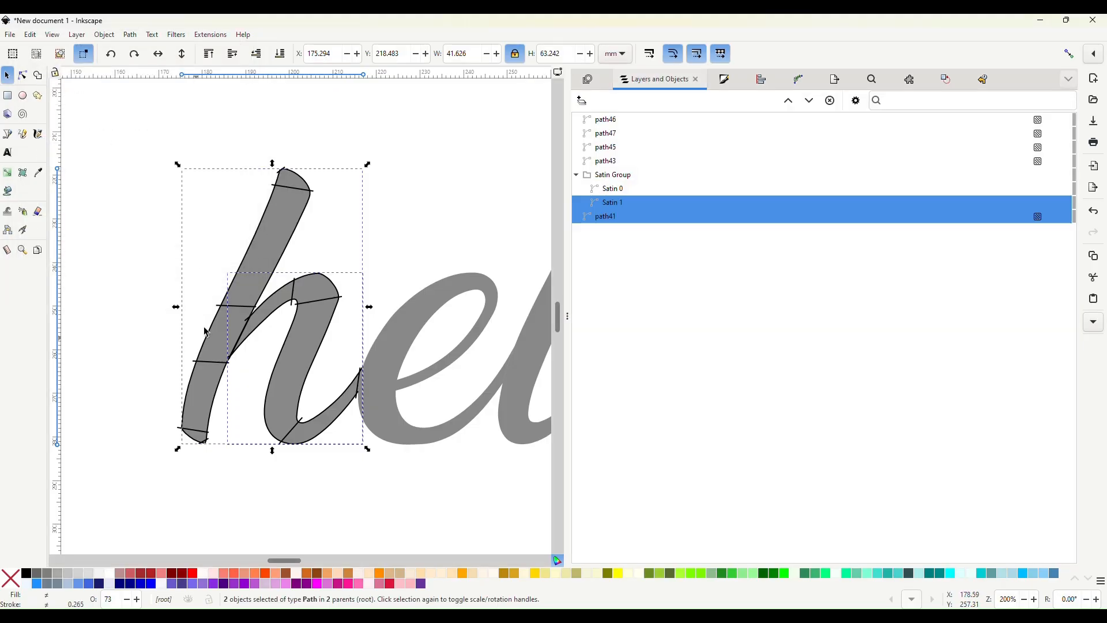
scroll(237, 362, "up", 3, "ctrl")
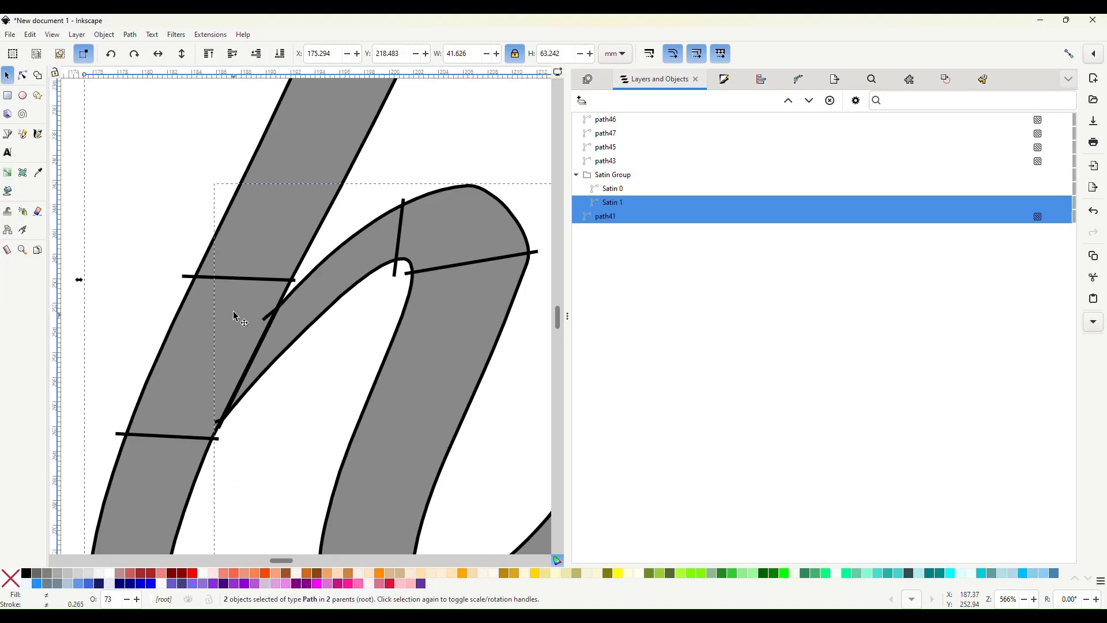
scroll(205, 369, "down", 2)
scroll(207, 365, "down", 2, "ctrl")
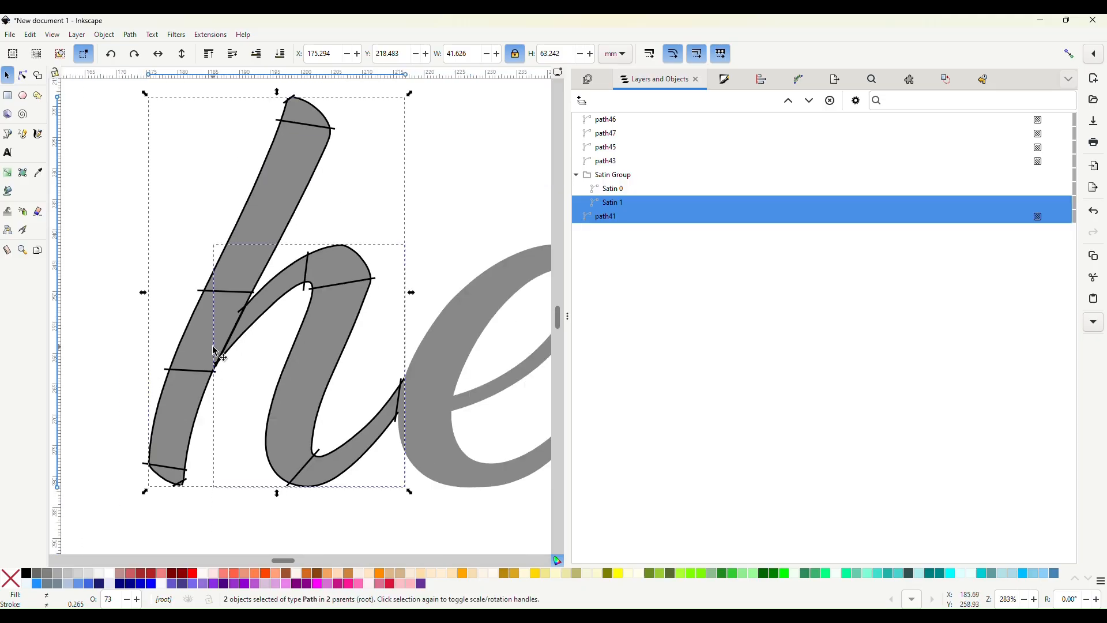
Open the "h" Satin Group in Ink/Stitch Params, review its stitch preview and zig-zag underlay settings, and apply the parameters
left_click(620, 176)
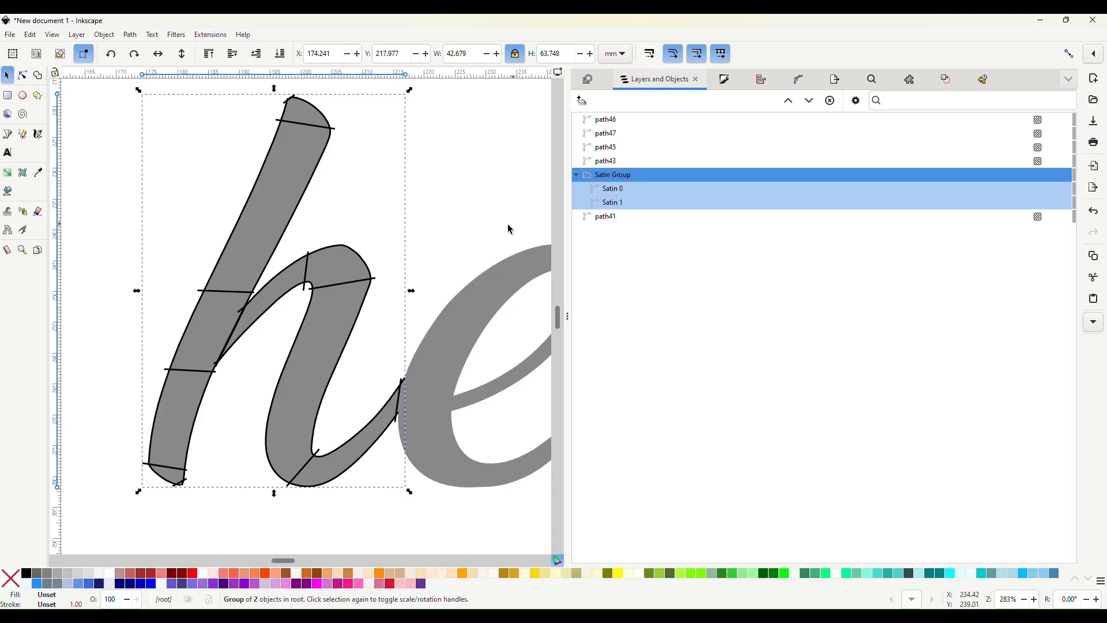
left_click(211, 35)
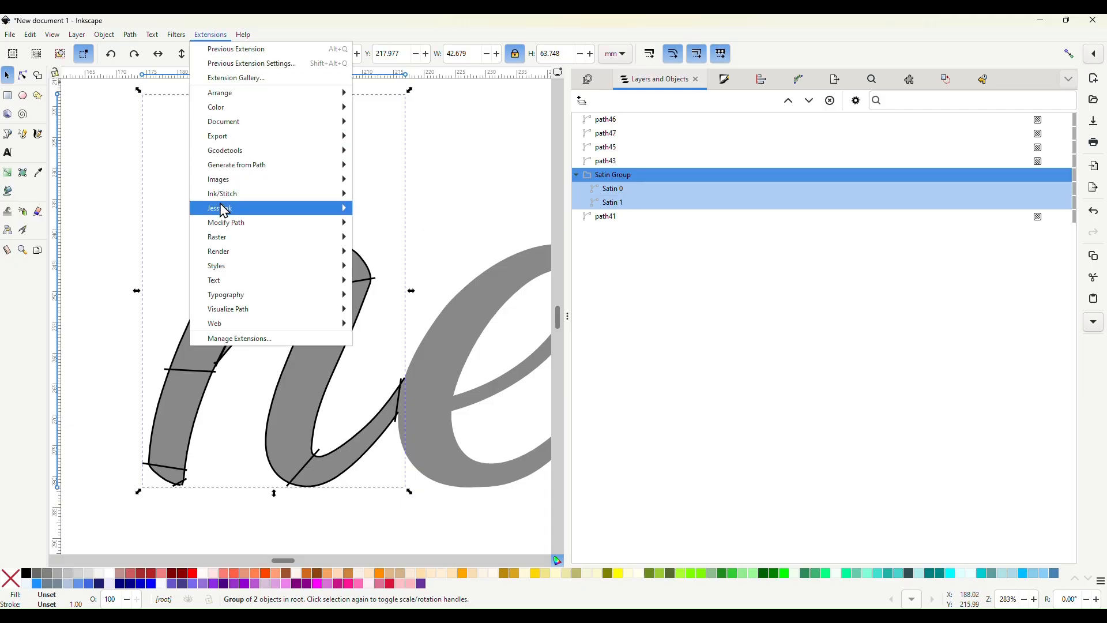
mouse_move(223, 202)
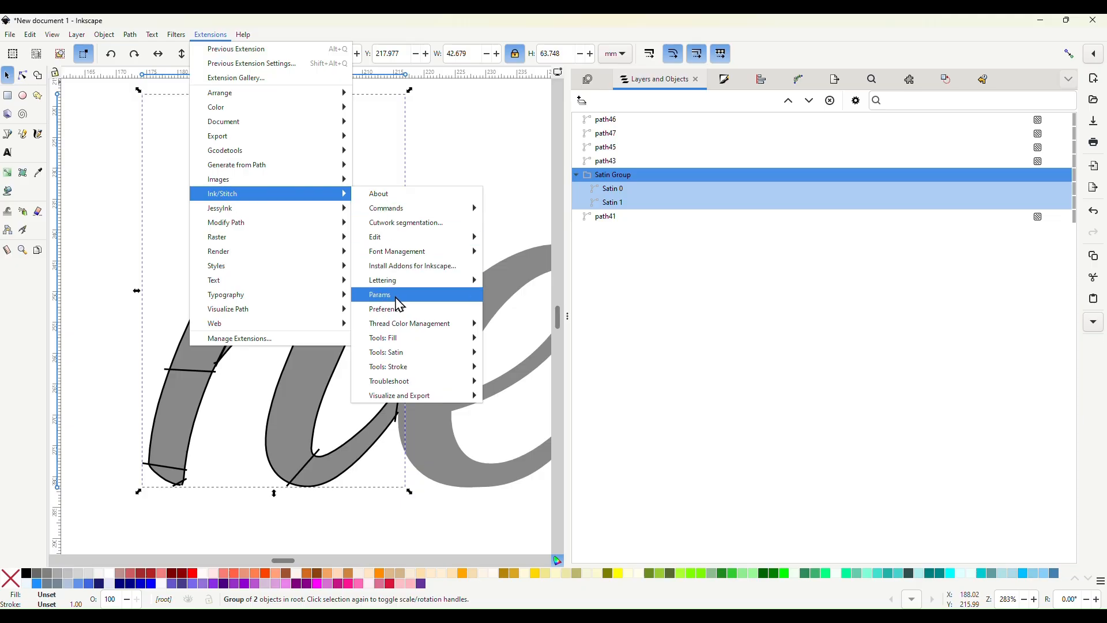
left_click(388, 294)
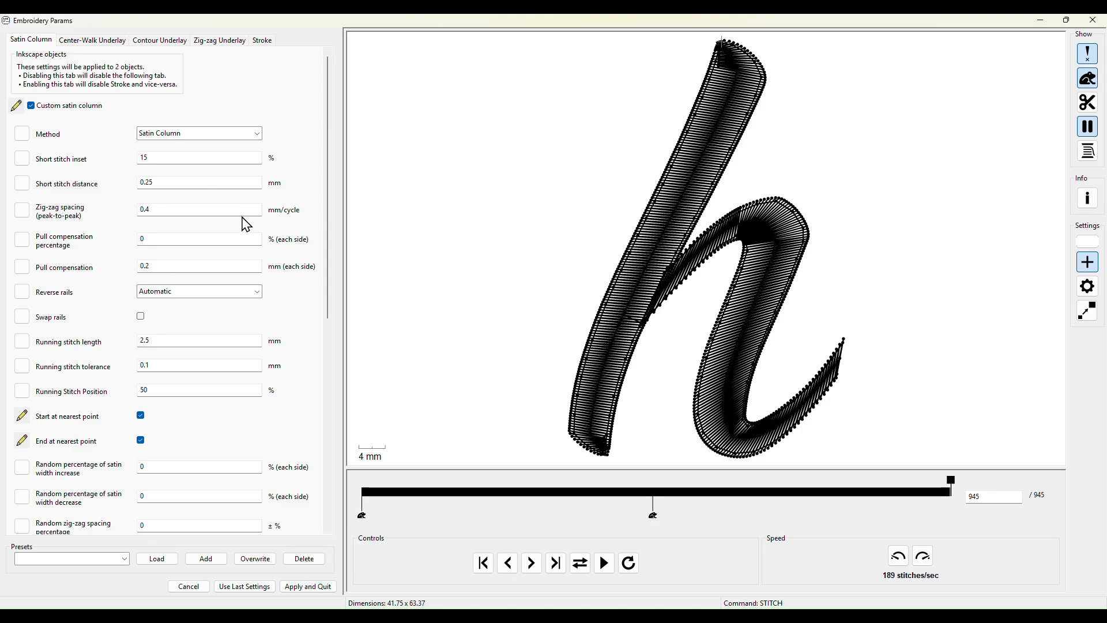
left_click(225, 40)
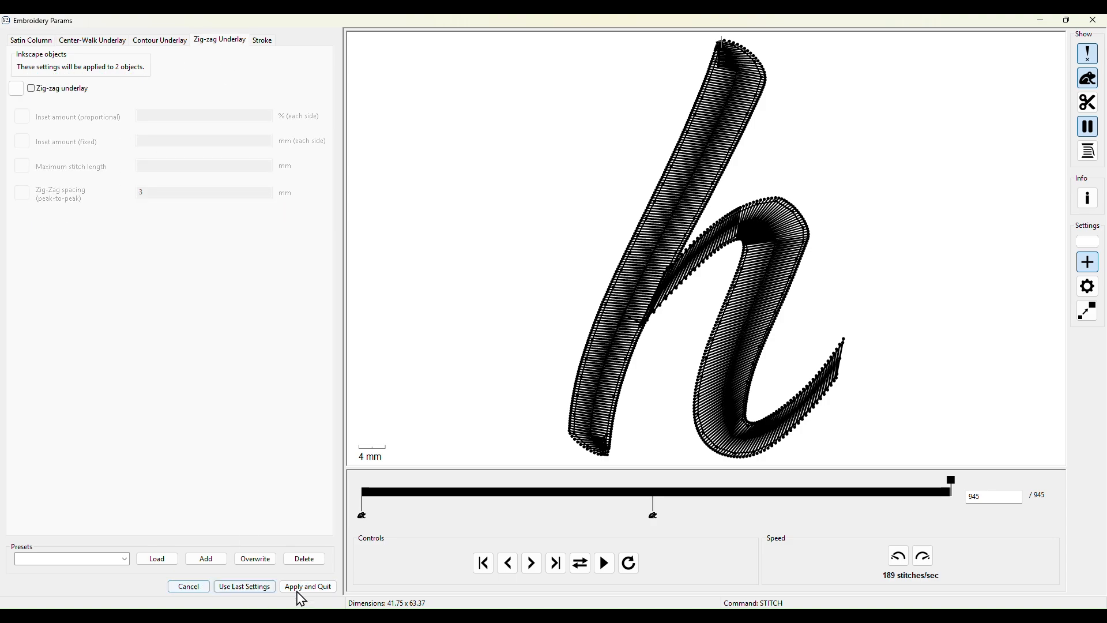
left_click(318, 588)
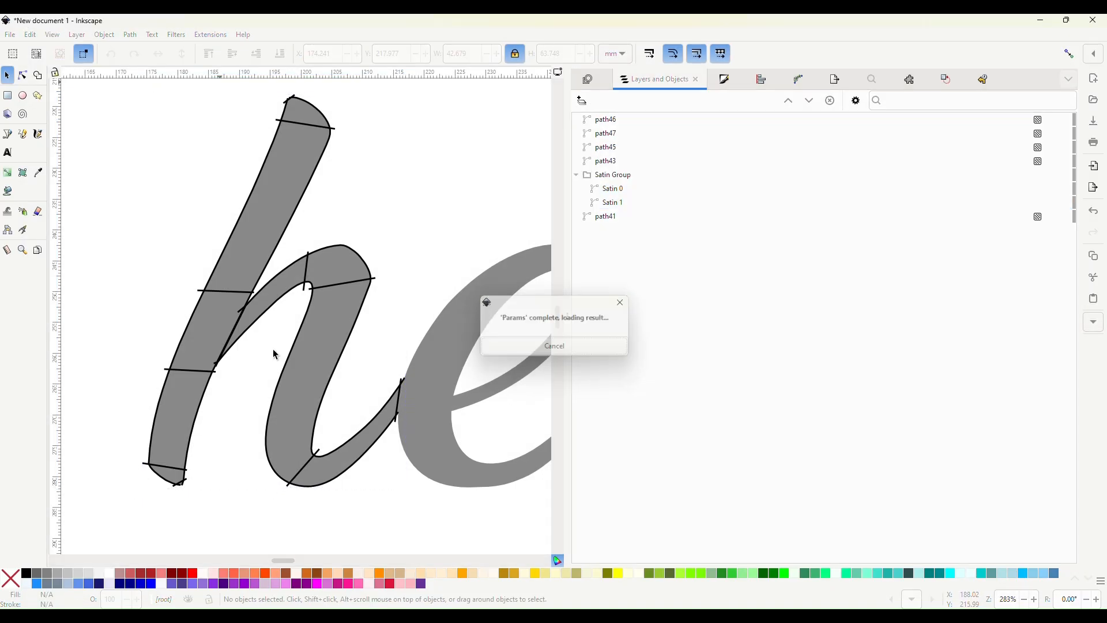
Lock the original "h" fill path beneath the Satin Group, keeping it visible
scroll(277, 323, "right", 6)
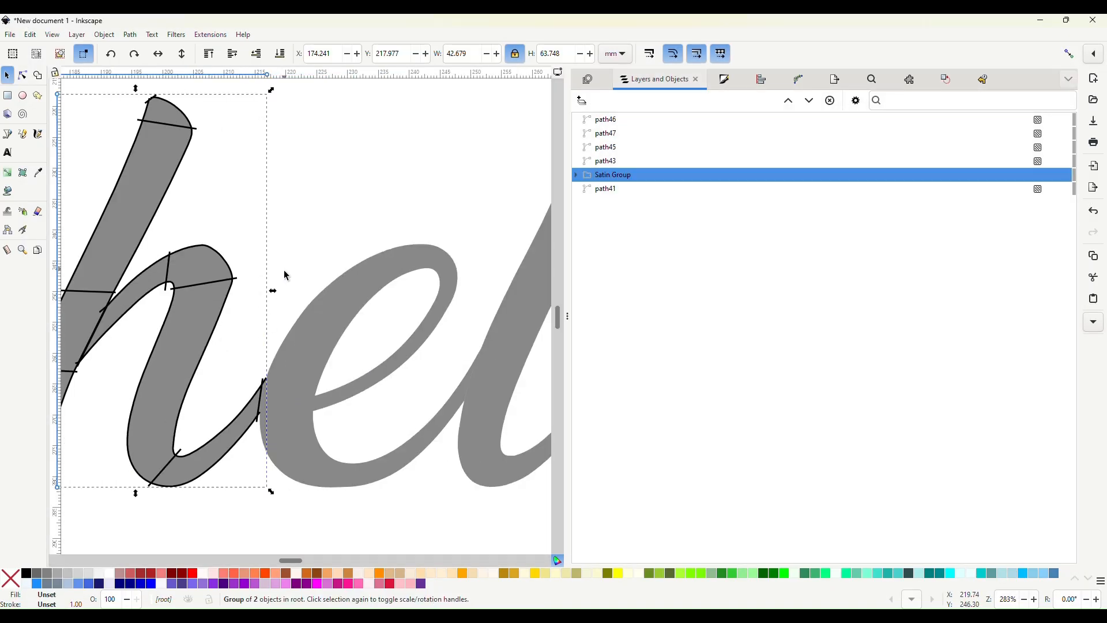
left_click(296, 222)
left_click(215, 316)
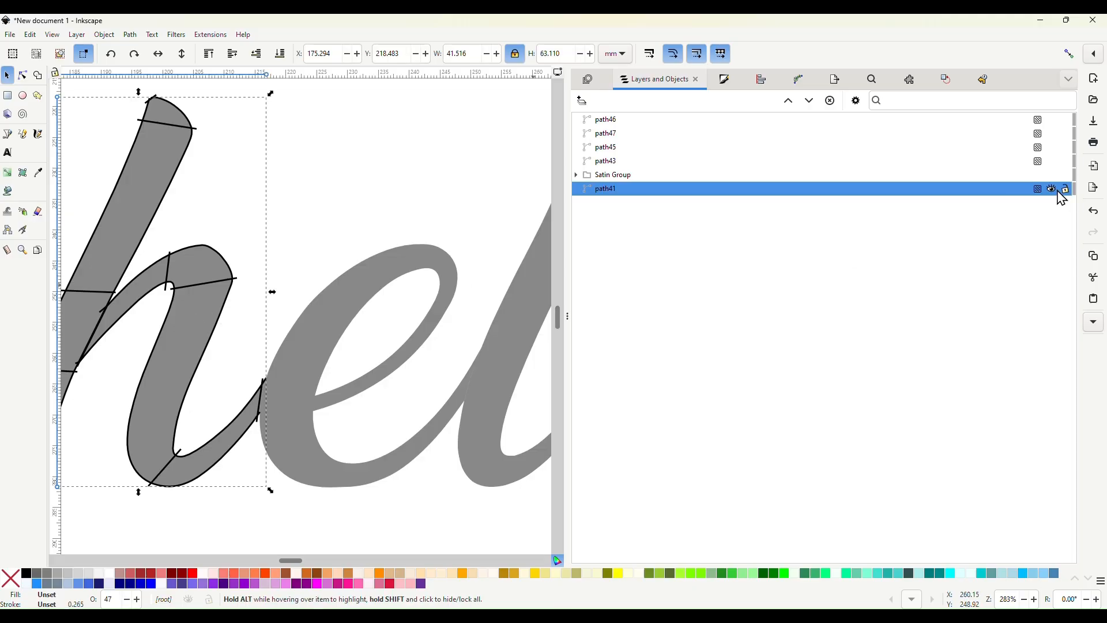
left_click(1052, 190)
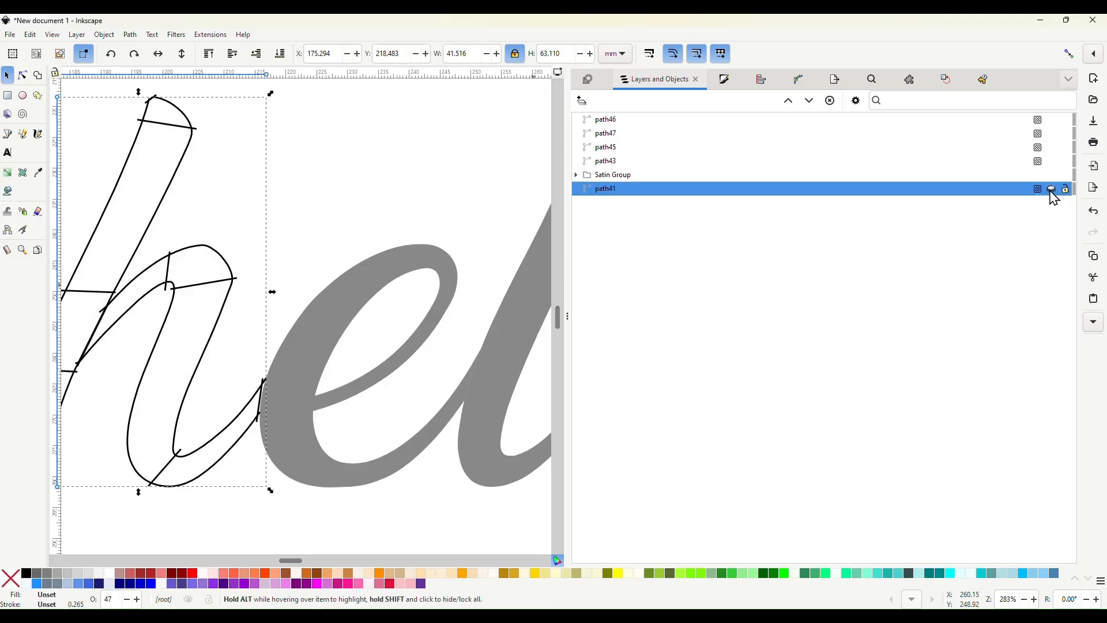
left_click(1052, 190)
left_click(1064, 189)
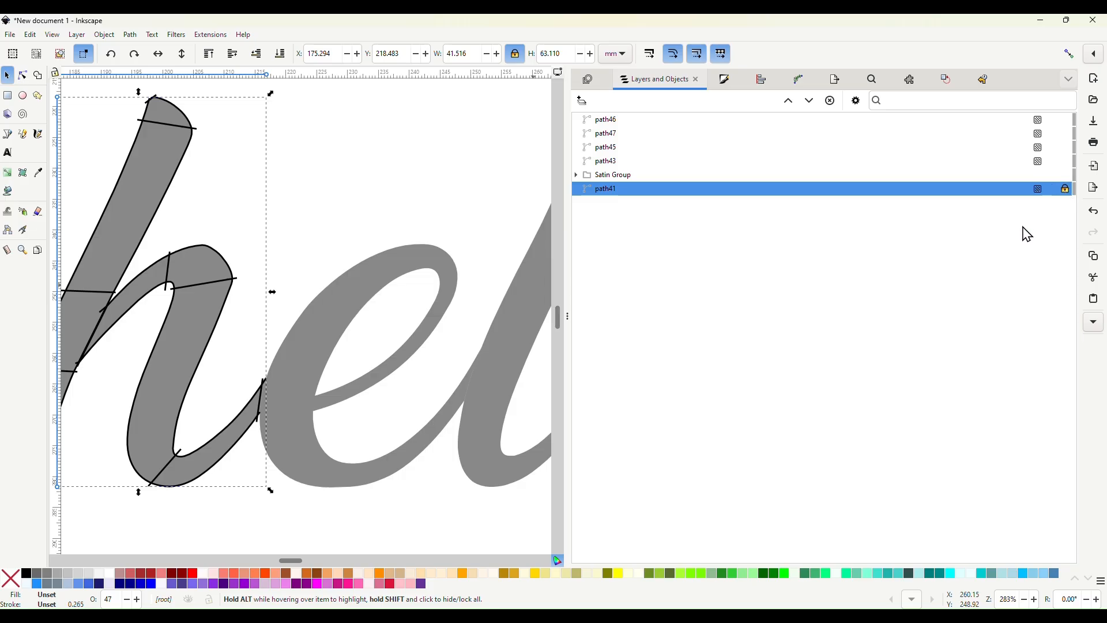
Set the opacity of the "e" fill to 61.8% to distinguish its tail from the adjoining "l"
left_click(277, 225)
left_click(327, 337)
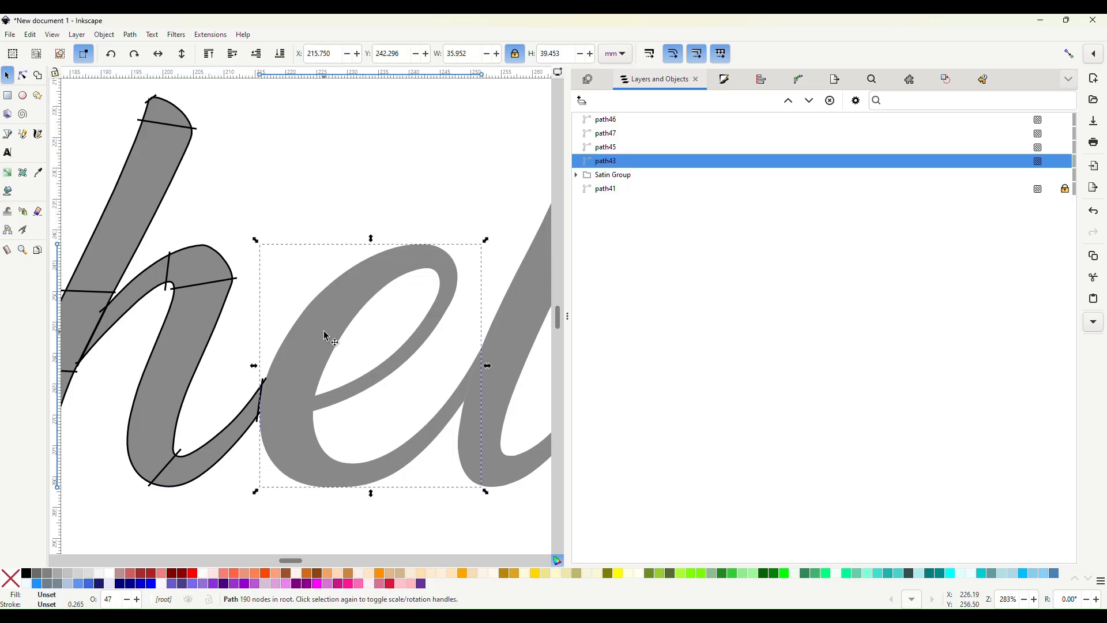
scroll(325, 335, "down", 2)
scroll(323, 331, "right", 4)
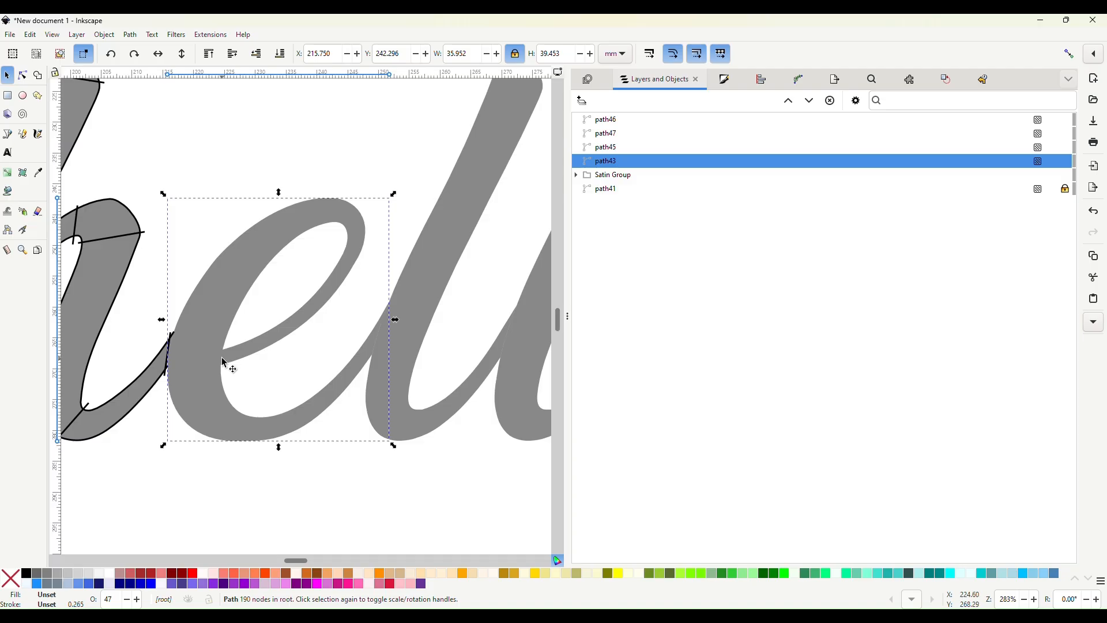
key("ctrl")
scroll(331, 351, "up", 6)
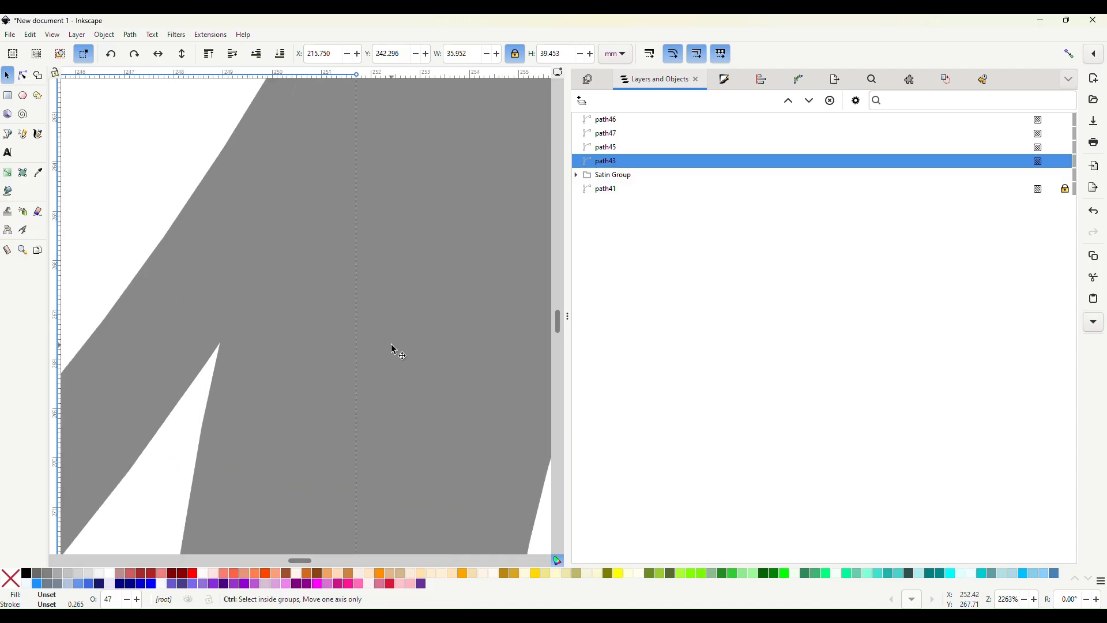
scroll(275, 316, "up", 6)
scroll(264, 318, "up", 4)
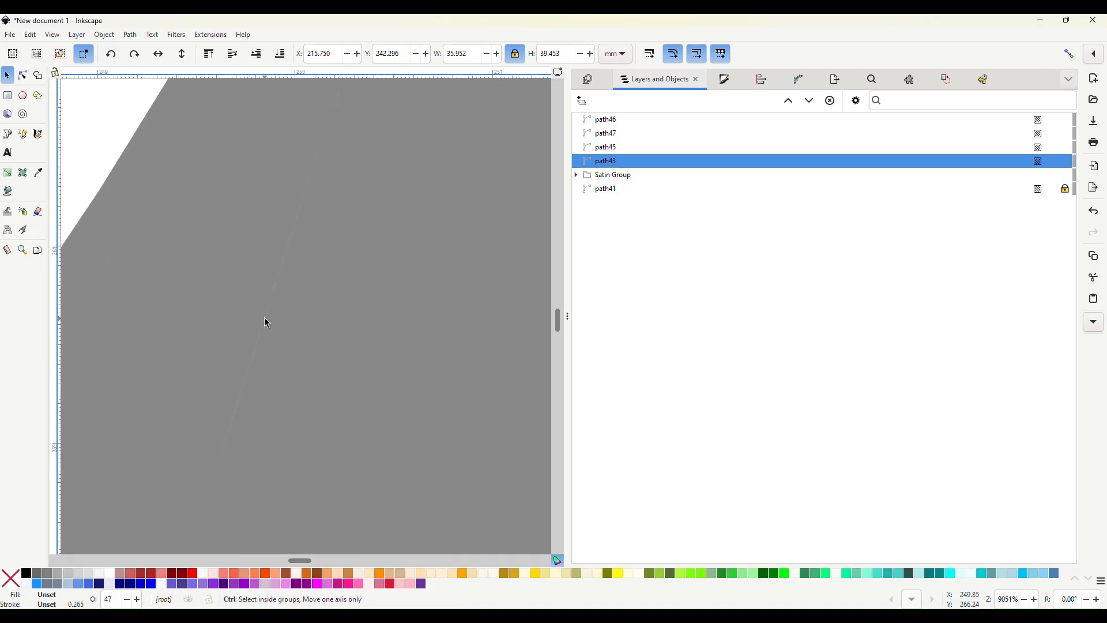
scroll(264, 317, "down", 5)
scroll(265, 315, "down", 3)
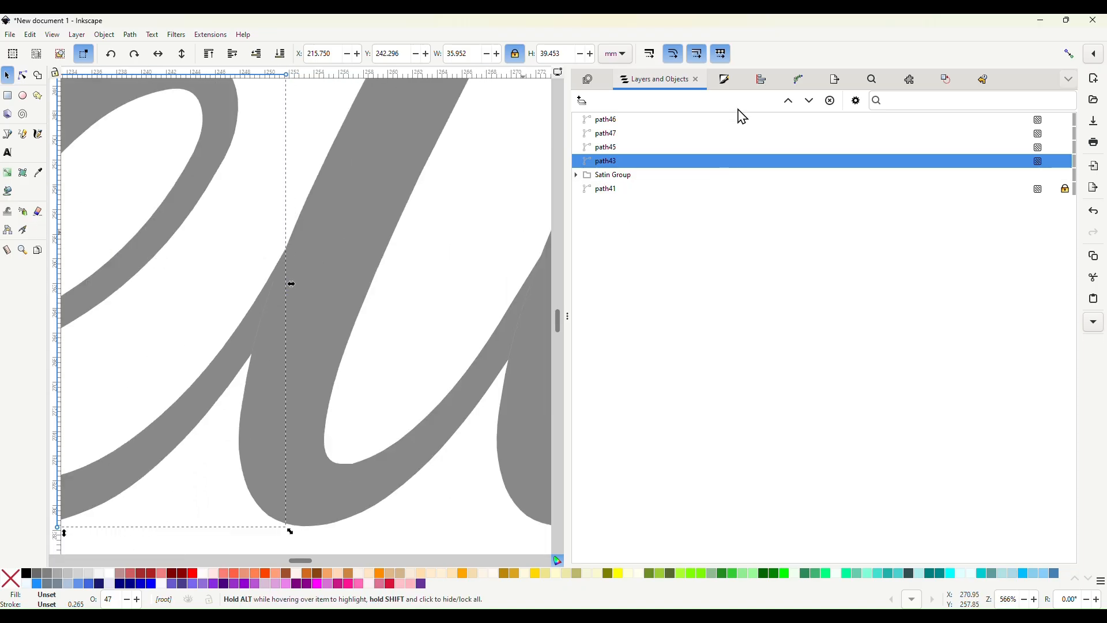
left_click(725, 80)
left_click_drag(789, 561, 930, 558)
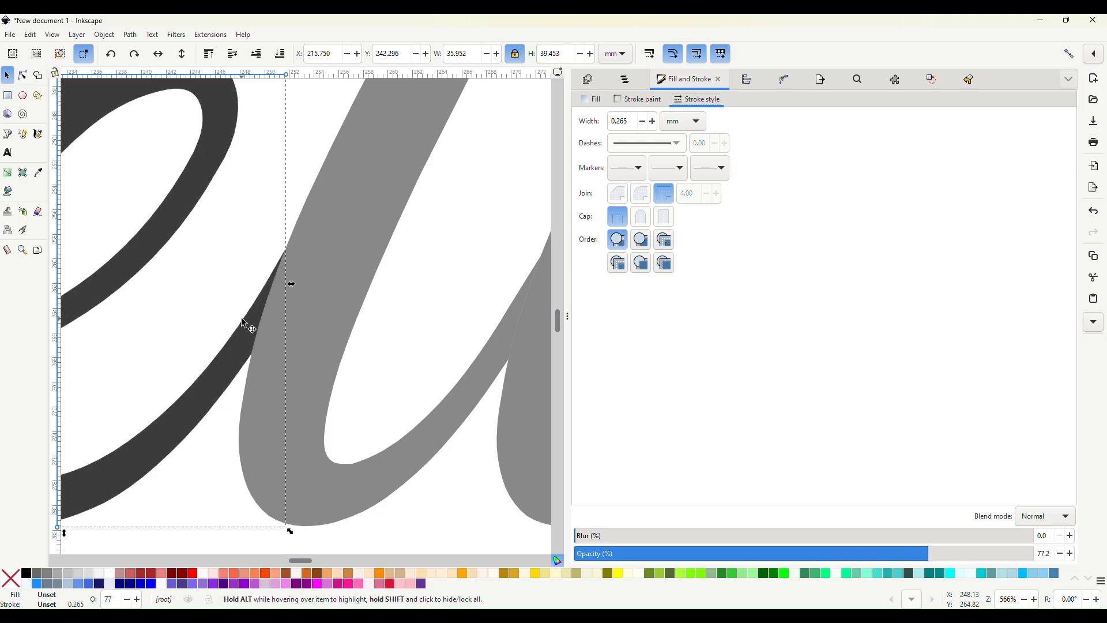
left_click(857, 559)
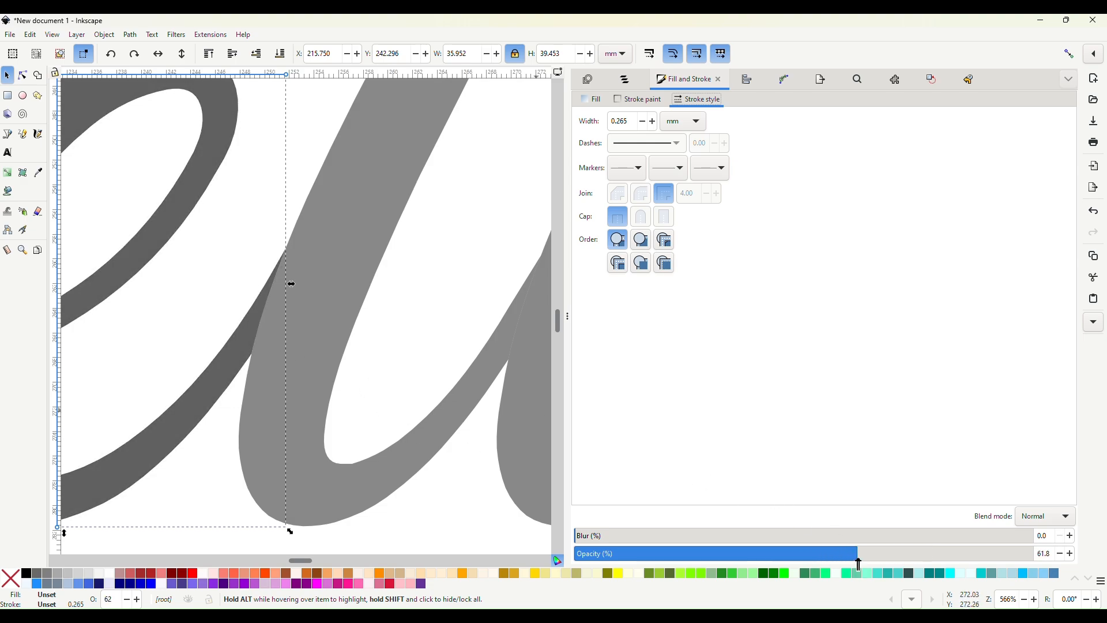
left_click(216, 295)
Examine the junction where the crossbar of the "e" meets its main curve, and return to the "h" arch
scroll(216, 293, "left", 4)
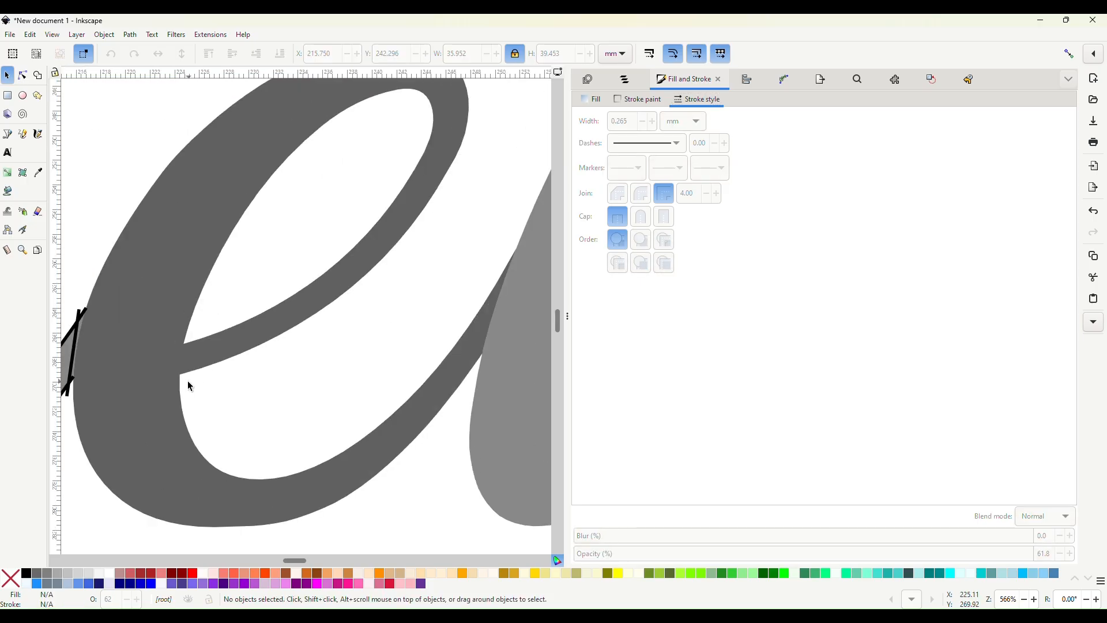
scroll(190, 385, "up", 4)
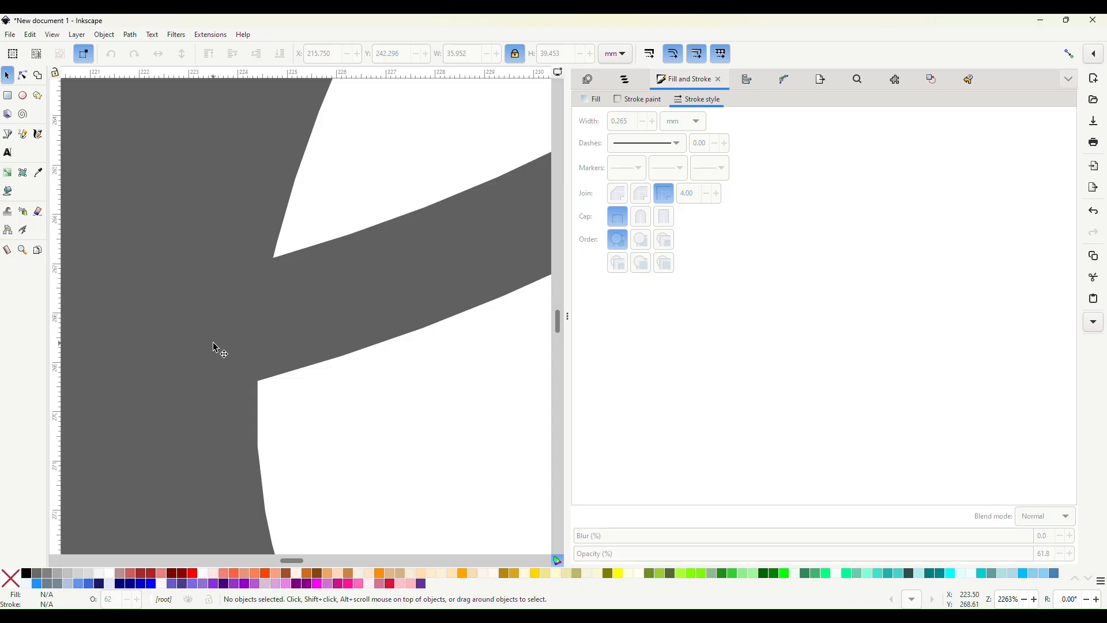
scroll(213, 342, "up", 2)
scroll(214, 345, "down", 2)
scroll(213, 345, "left", 12)
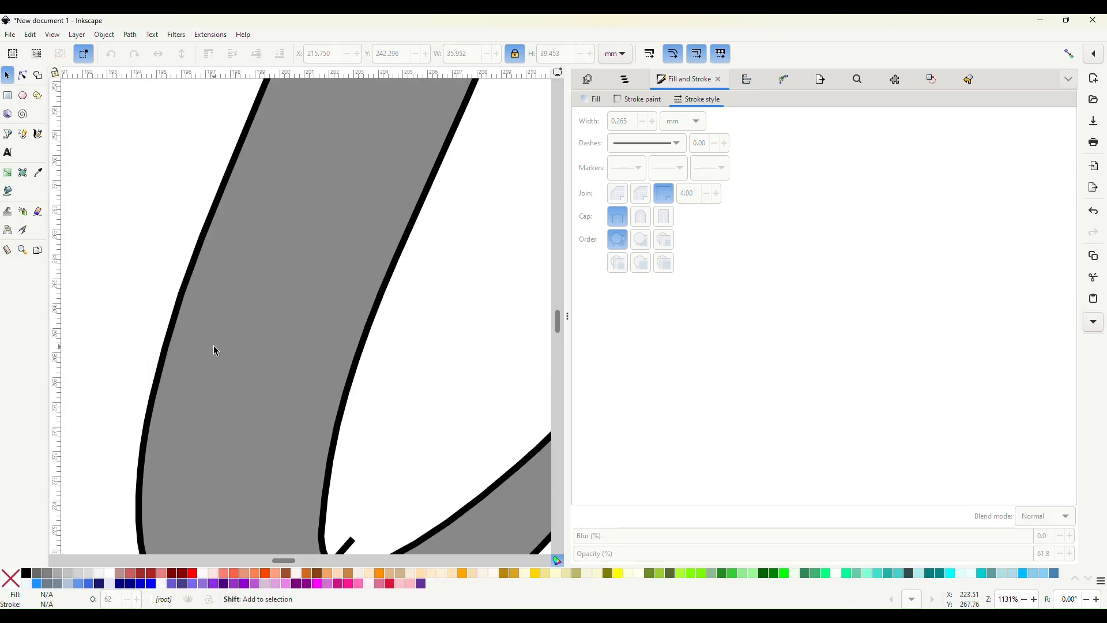
scroll(214, 351, "left", 4)
scroll(215, 345, "down", 2)
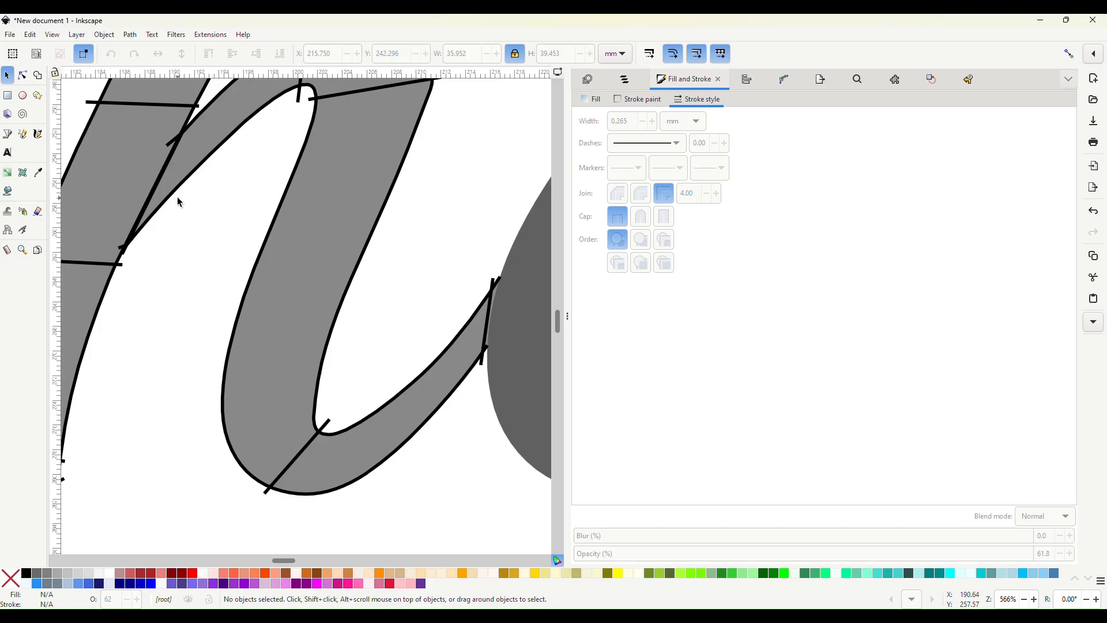
Move the arch satin's end nodes at the "h" stem slightly down: the lower to X 185.865, Y 261.981, the upper to X 189.791, Y 253.495
left_click(23, 74)
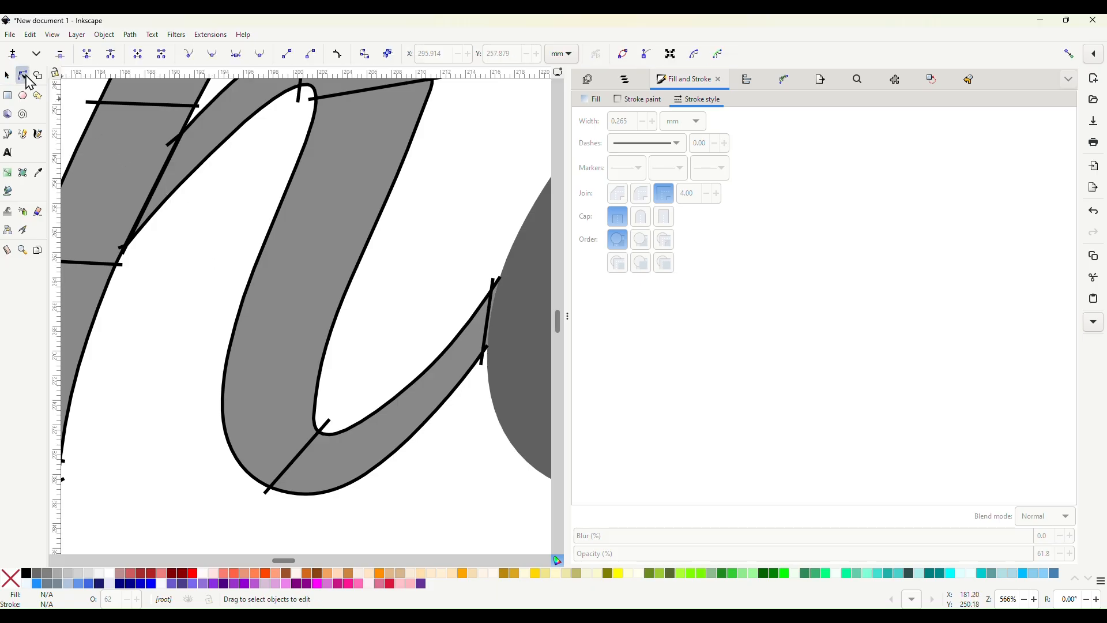
left_click(165, 215)
scroll(121, 254, "up", 6)
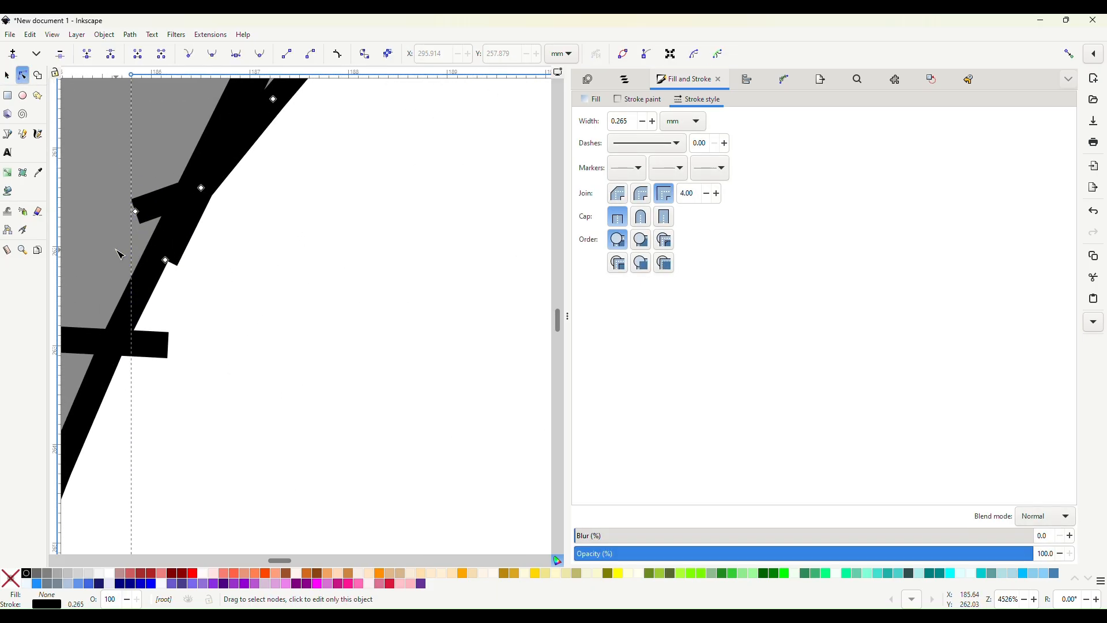
left_click_drag(138, 217, 141, 250)
scroll(244, 285, "up", 6)
scroll(244, 285, "up", 6)
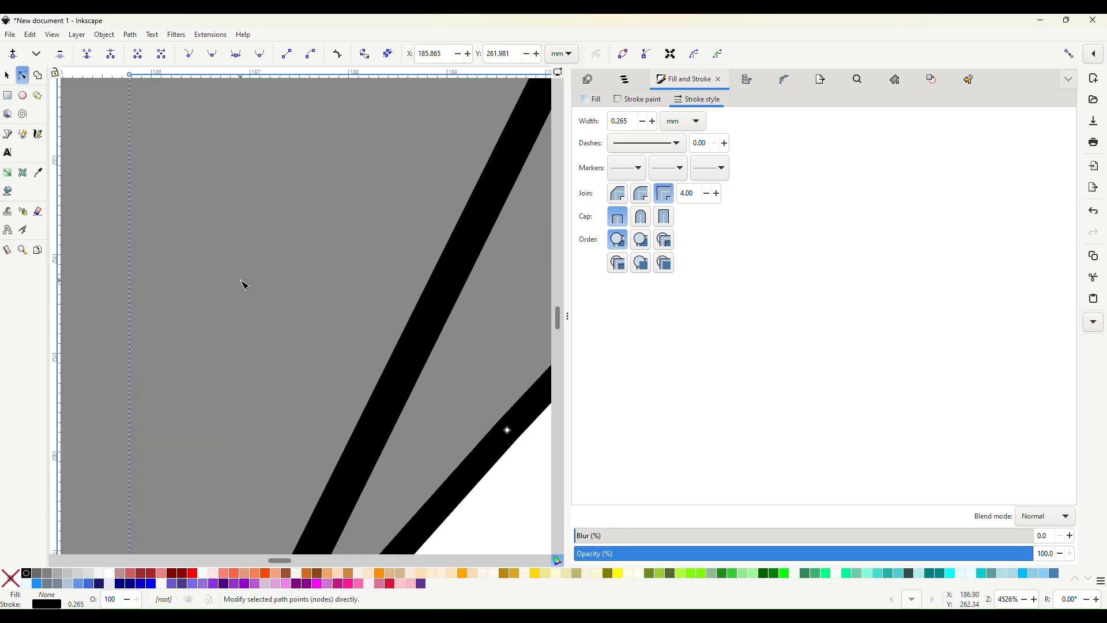
scroll(244, 285, "down", 2)
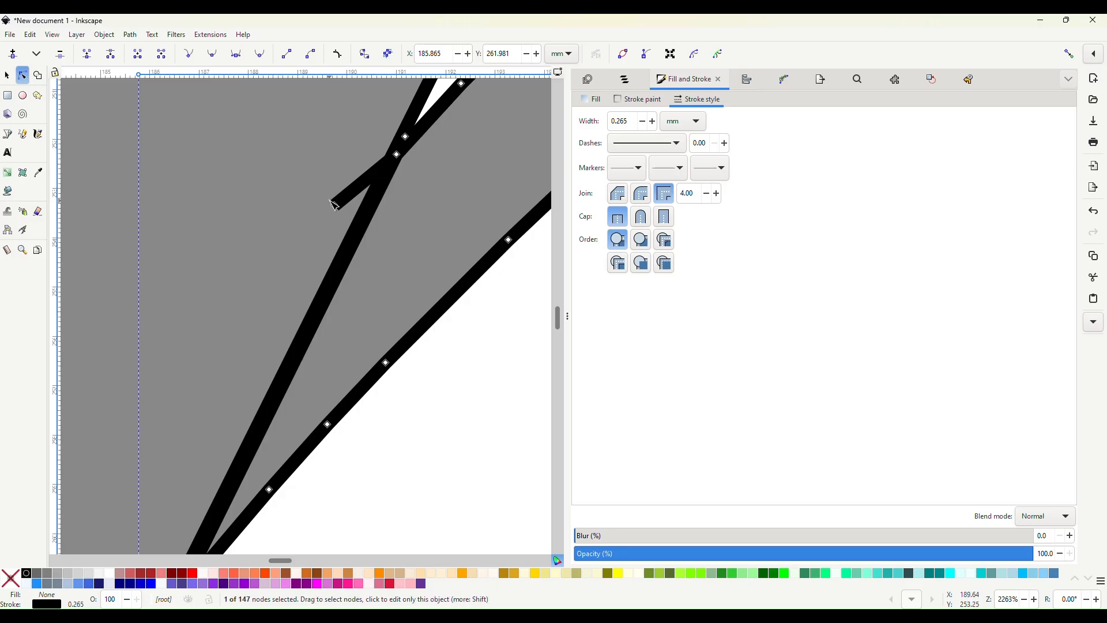
left_click_drag(338, 208, 336, 222)
scroll(324, 245, "down", 3)
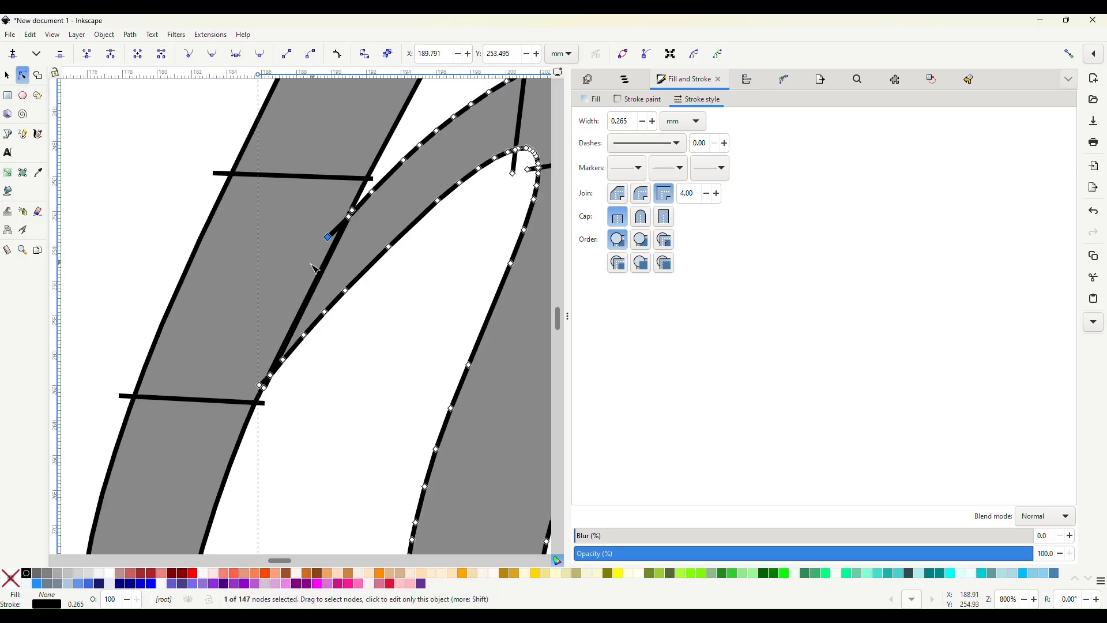
Simplify the arch satin path and the stem satin path of the "h"
left_click(131, 34)
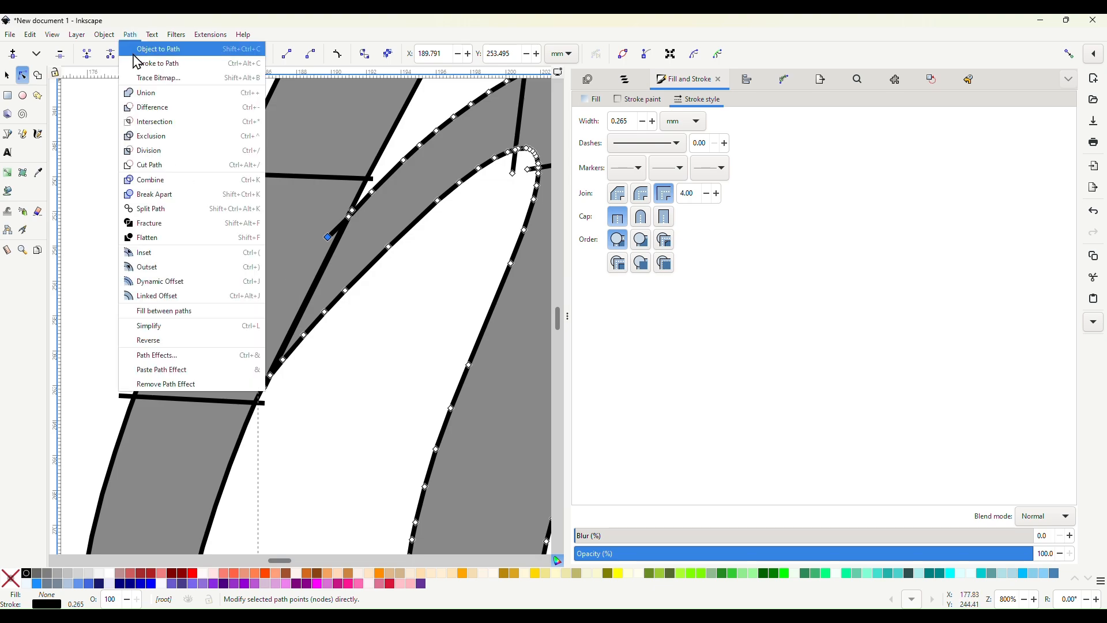
left_click(149, 325)
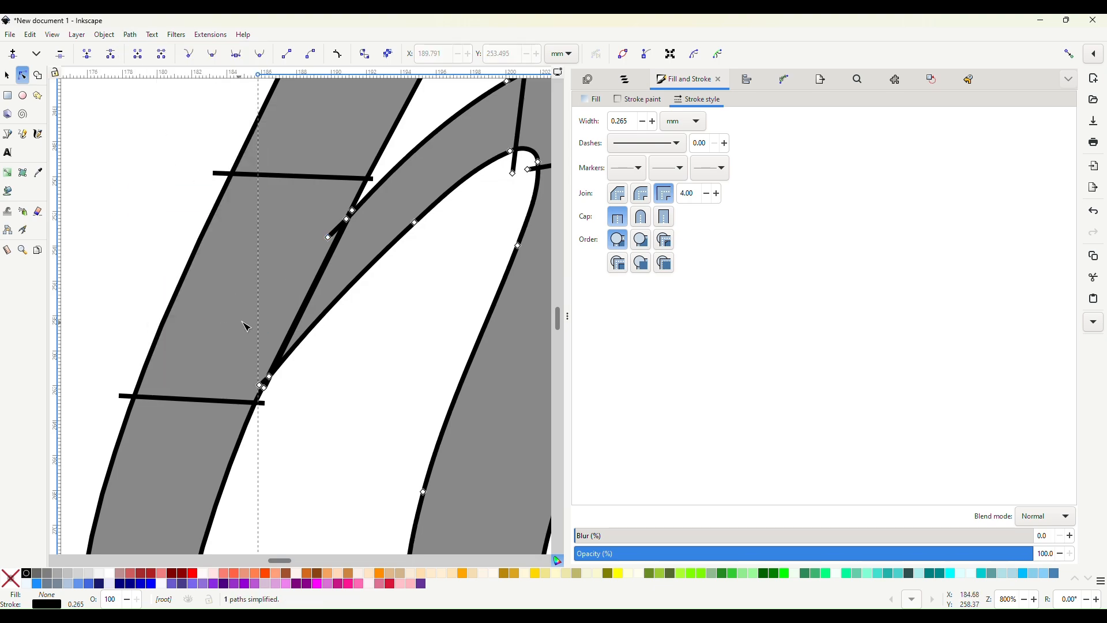
scroll(360, 277, "up", 4)
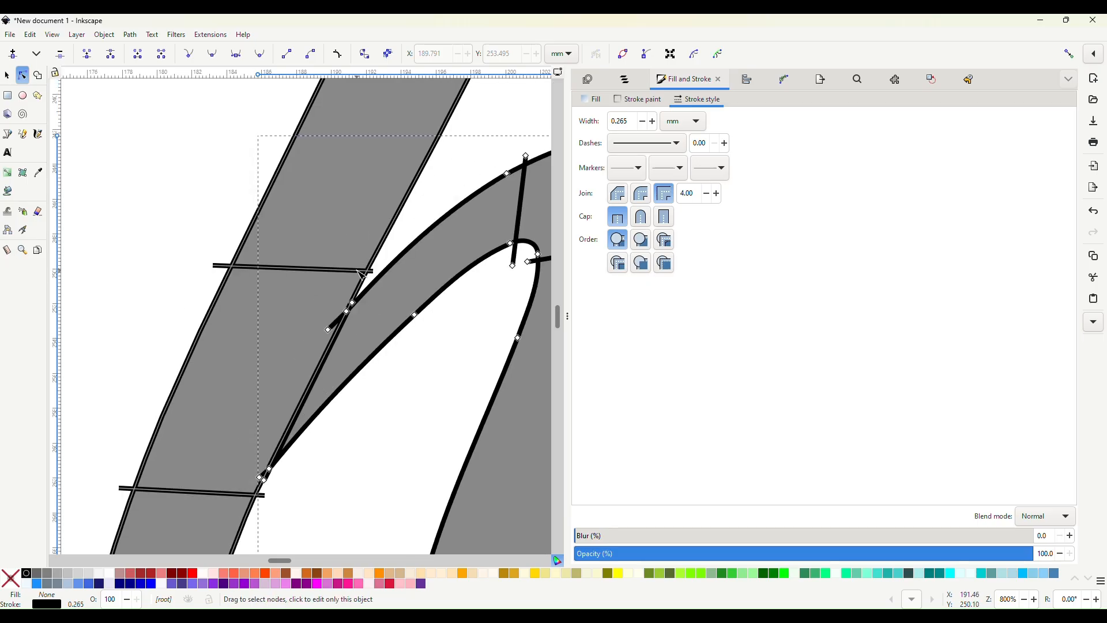
left_click(359, 271)
scroll(324, 275, "up", 12)
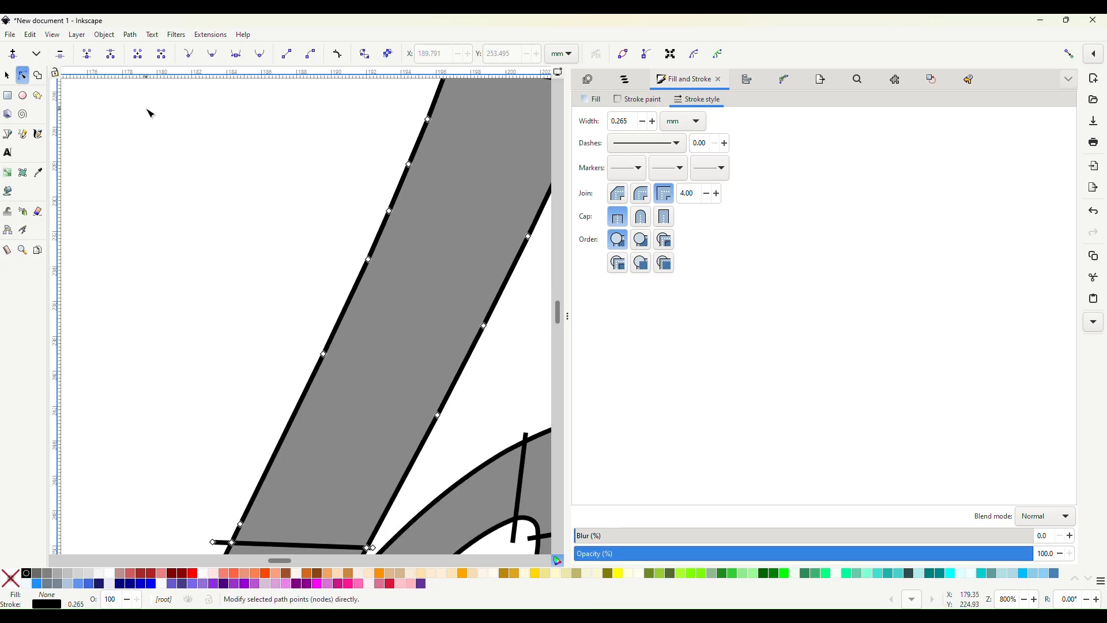
left_click(130, 35)
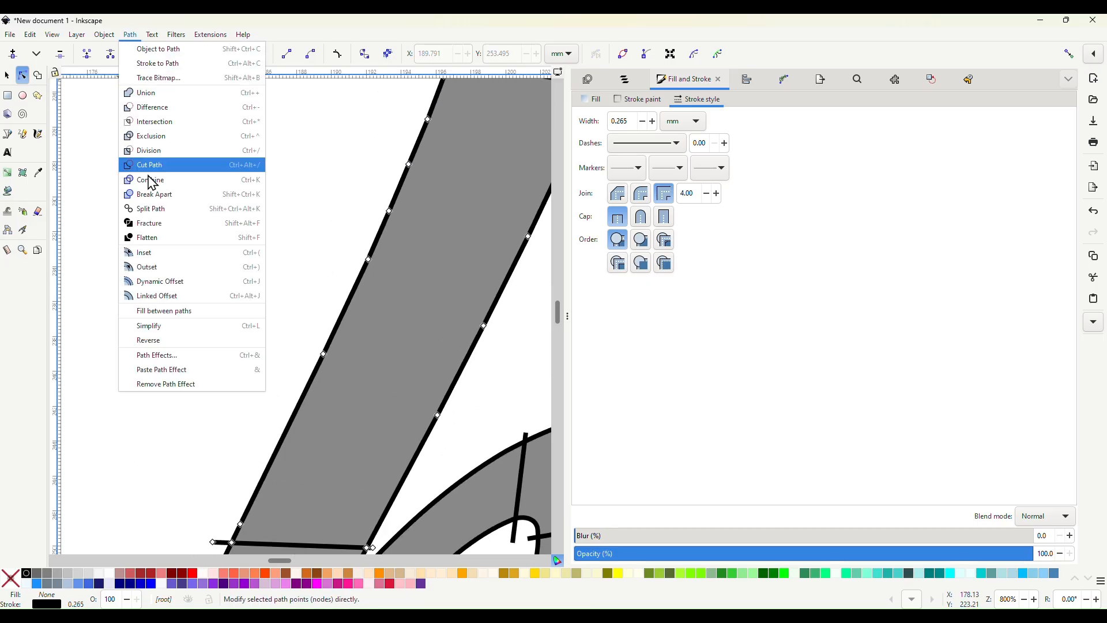
left_click(148, 326)
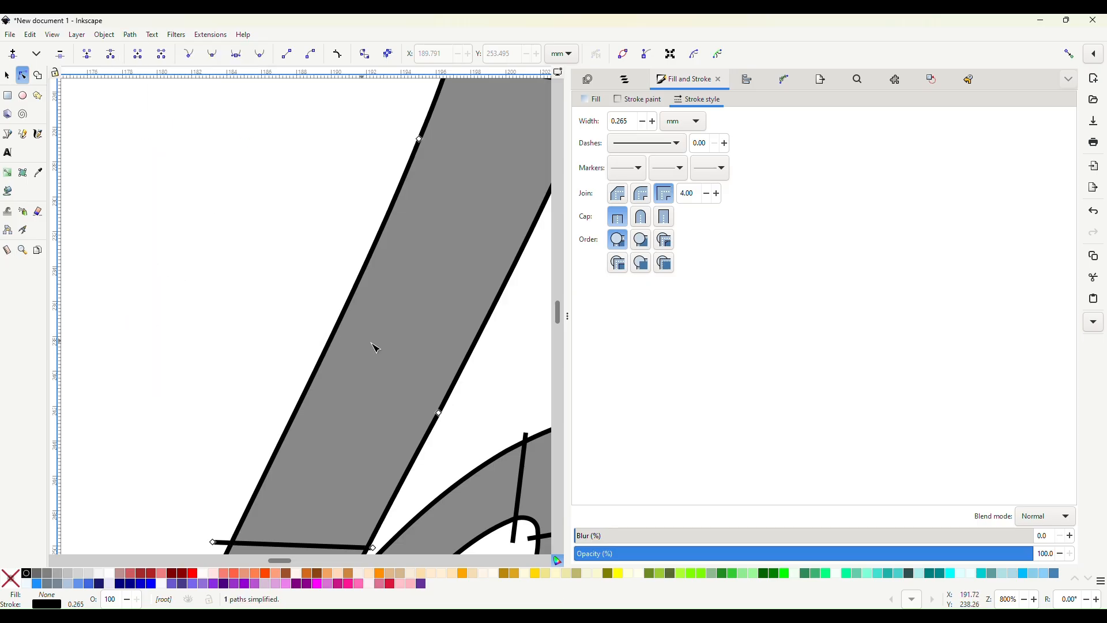
Inspect the rails and rungs of the "h" stem satin from its upper tip down to its foot
scroll(375, 346, "down", 2)
scroll(375, 346, "up", 7)
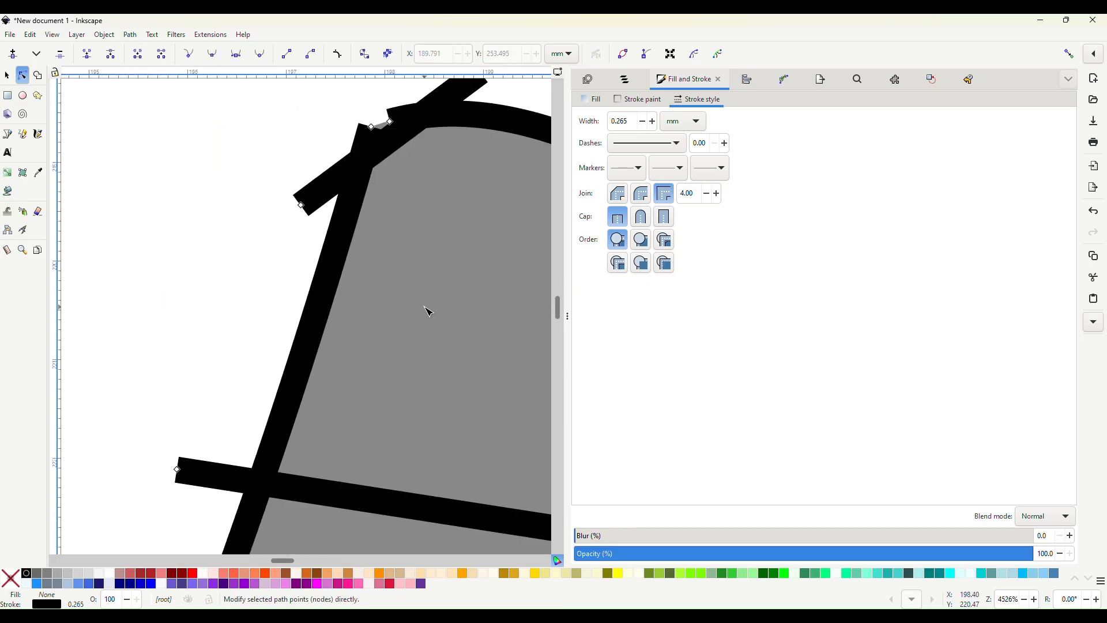
scroll(427, 310, "down", 5)
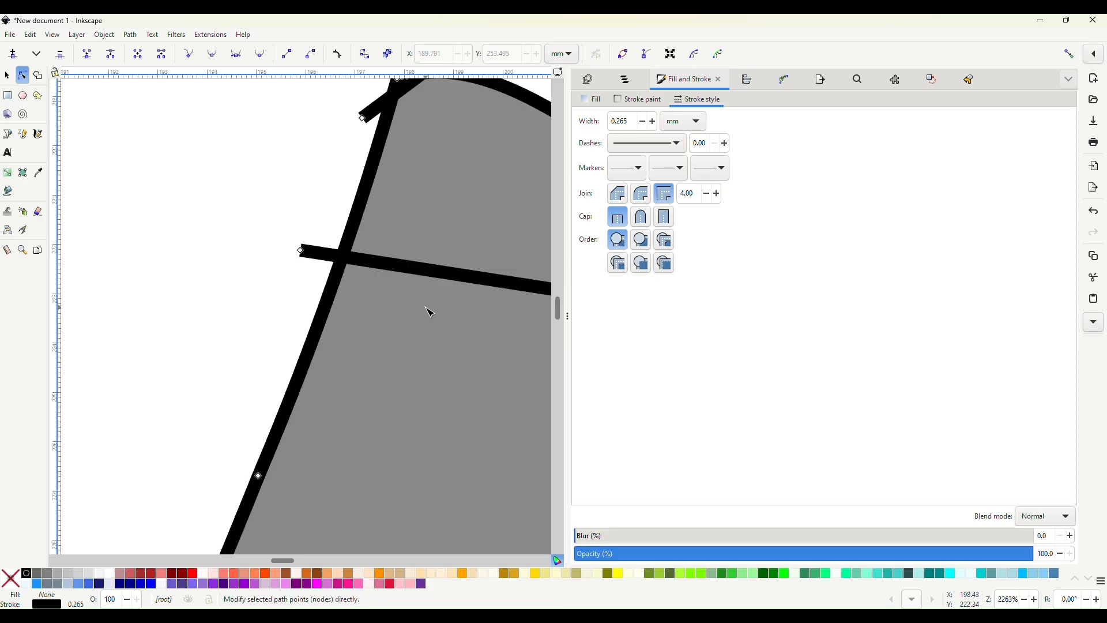
scroll(388, 274, "down", 14)
scroll(381, 266, "up", 1)
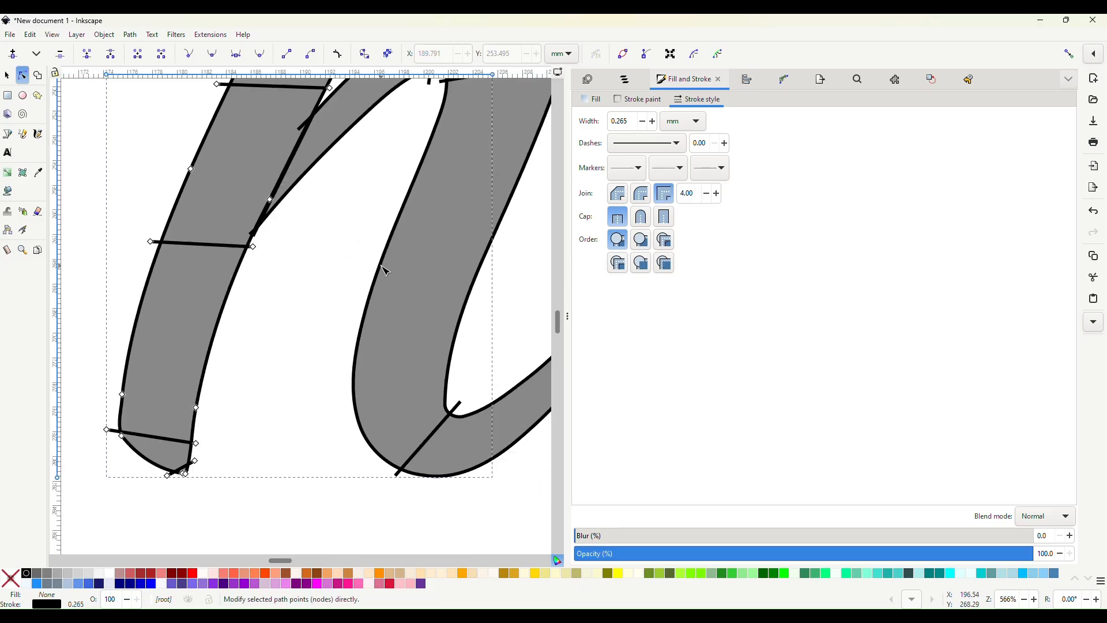
Move the arch satin's lower end node at the "h" stem slightly further down, to X 185.849, Y 262.080
scroll(386, 271, "up", 6)
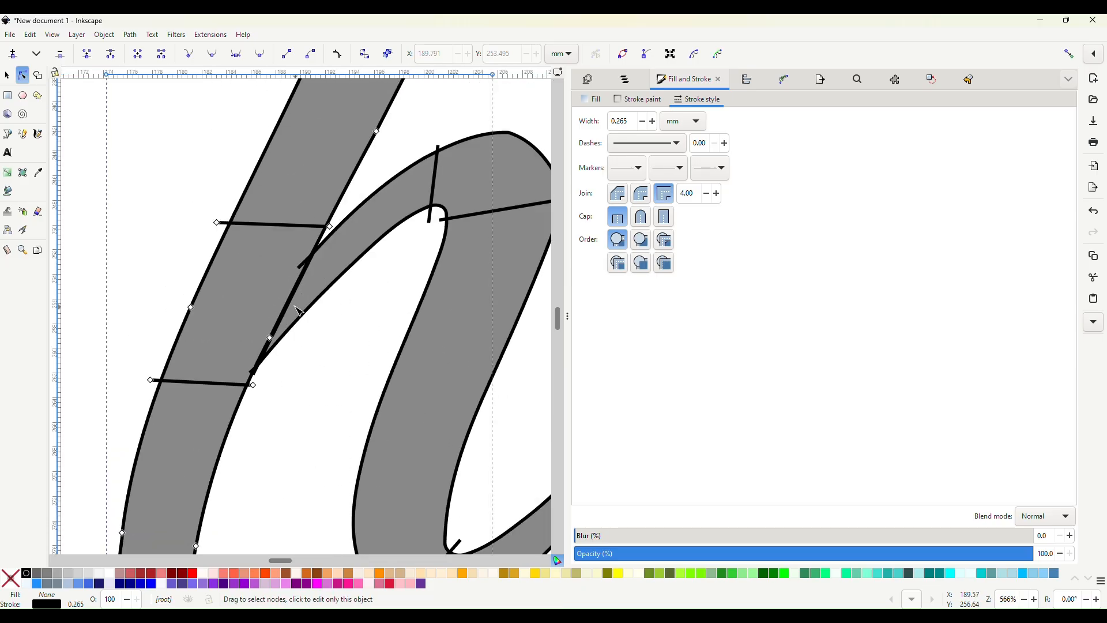
scroll(264, 359, "up", 3)
left_click(230, 396)
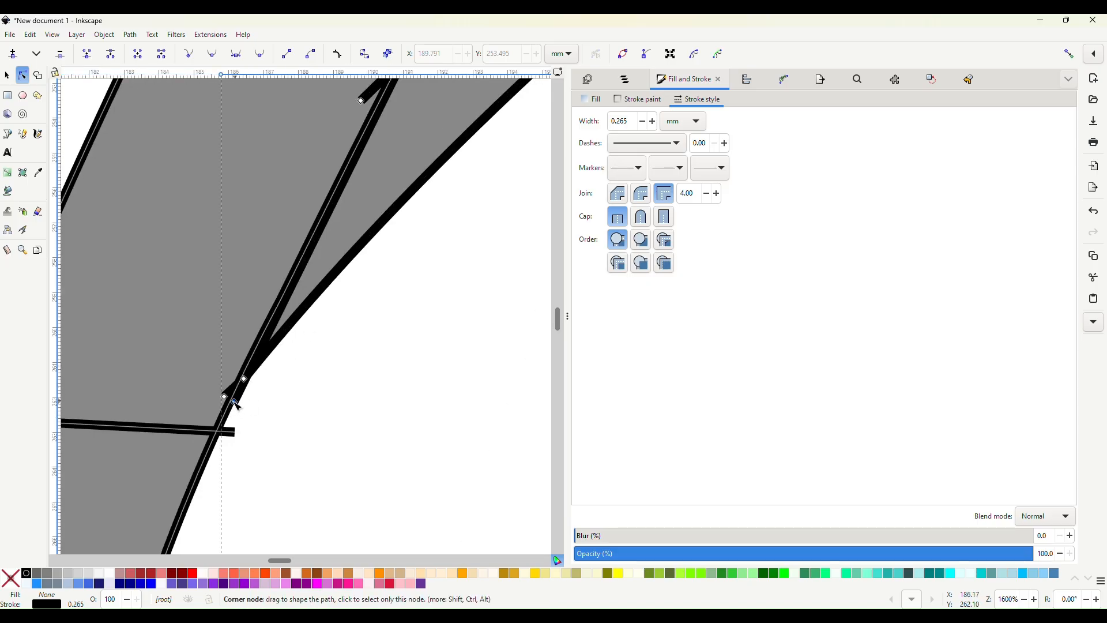
left_click_drag(224, 397, 228, 405)
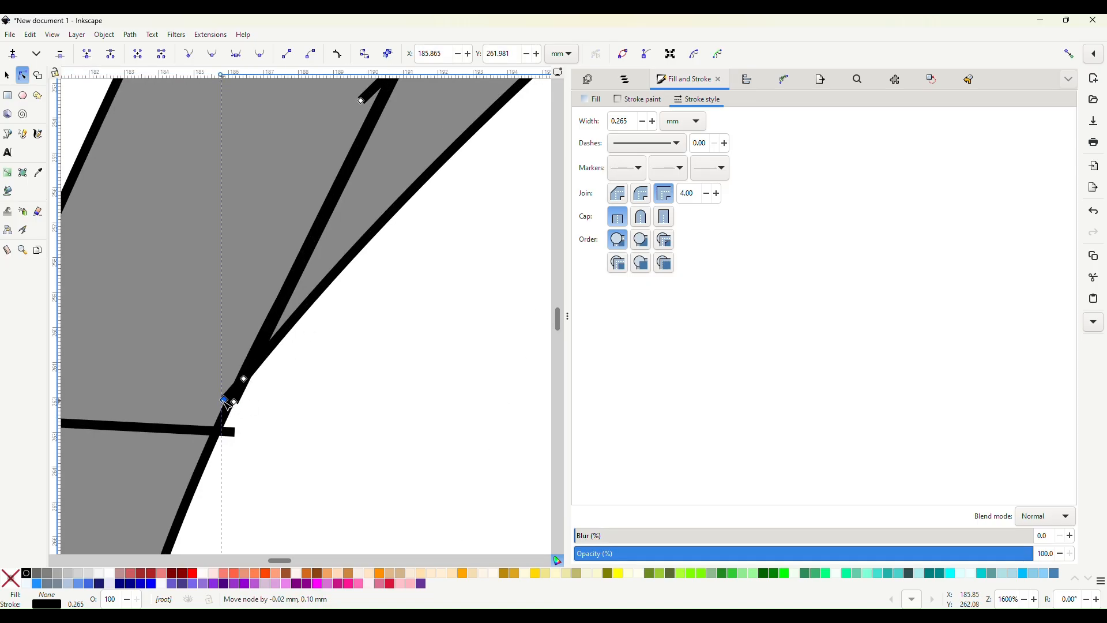
scroll(324, 386, "down", 6)
scroll(327, 388, "right", 10)
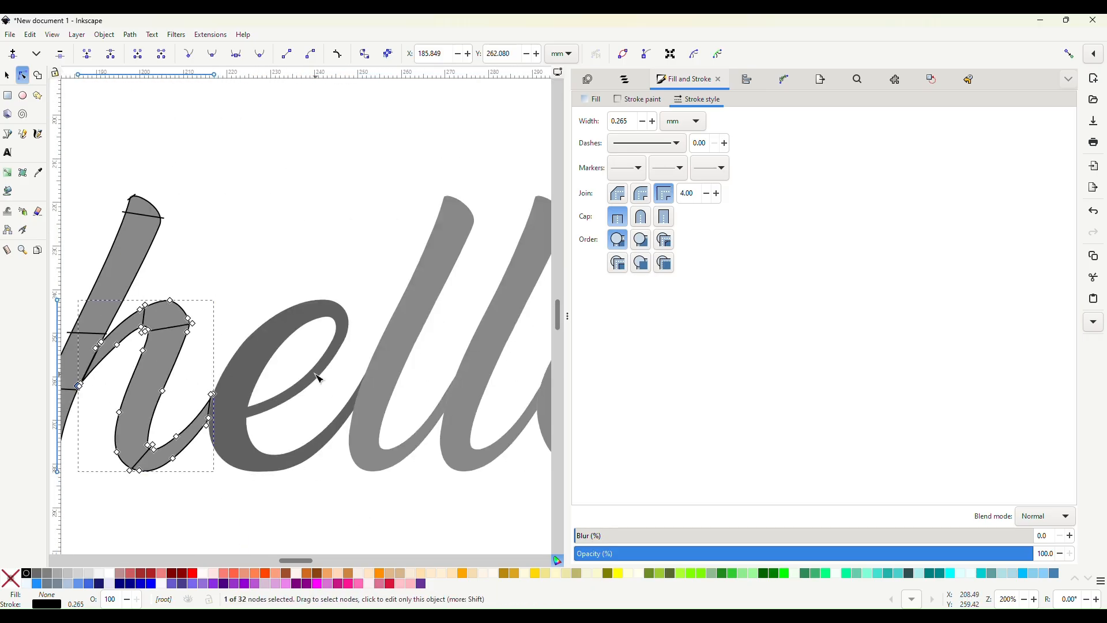
With snapping on, draw a four-point cut line through both corners where the crossbar of the "e" meets its main curve, ends extending outside
left_click(266, 349)
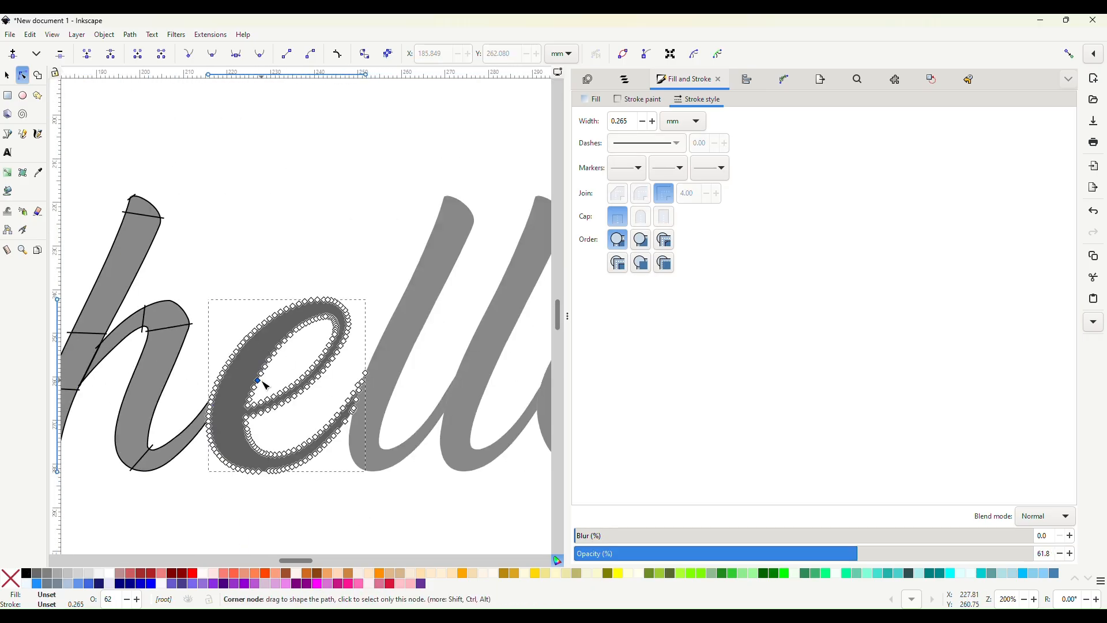
scroll(237, 386, "down", 4)
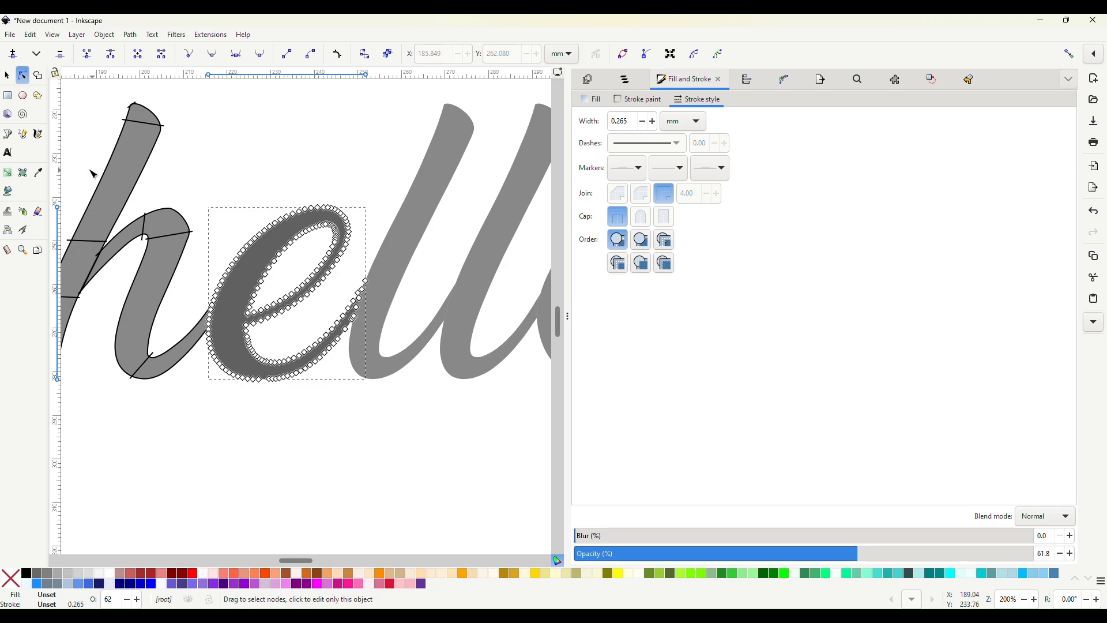
left_click(7, 76)
key("Escape")
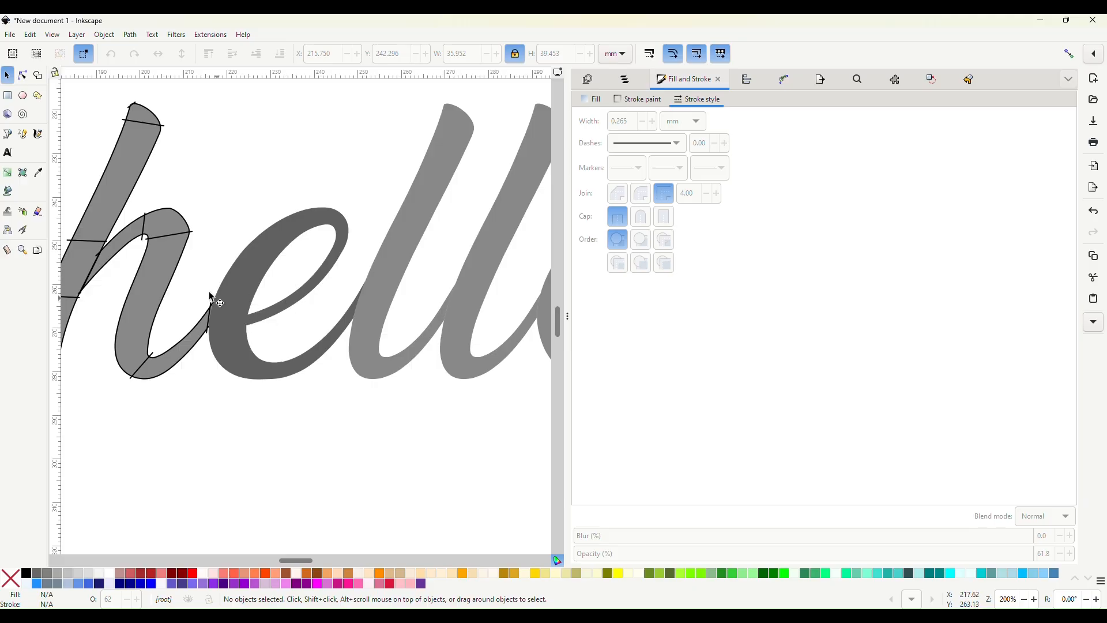
left_click(22, 135)
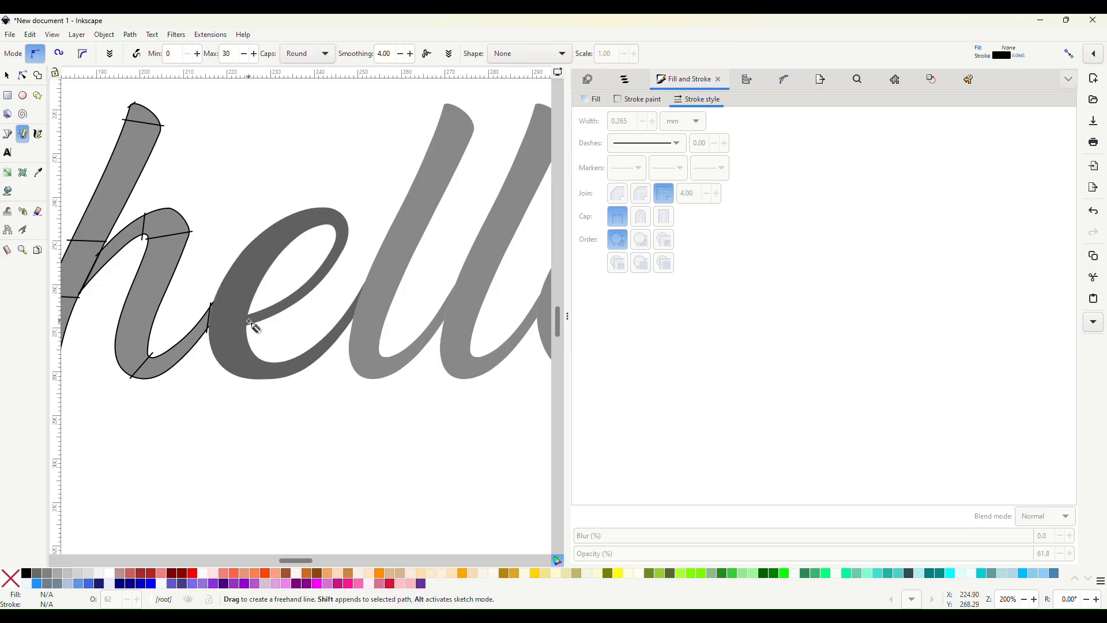
scroll(252, 324, "up", 7)
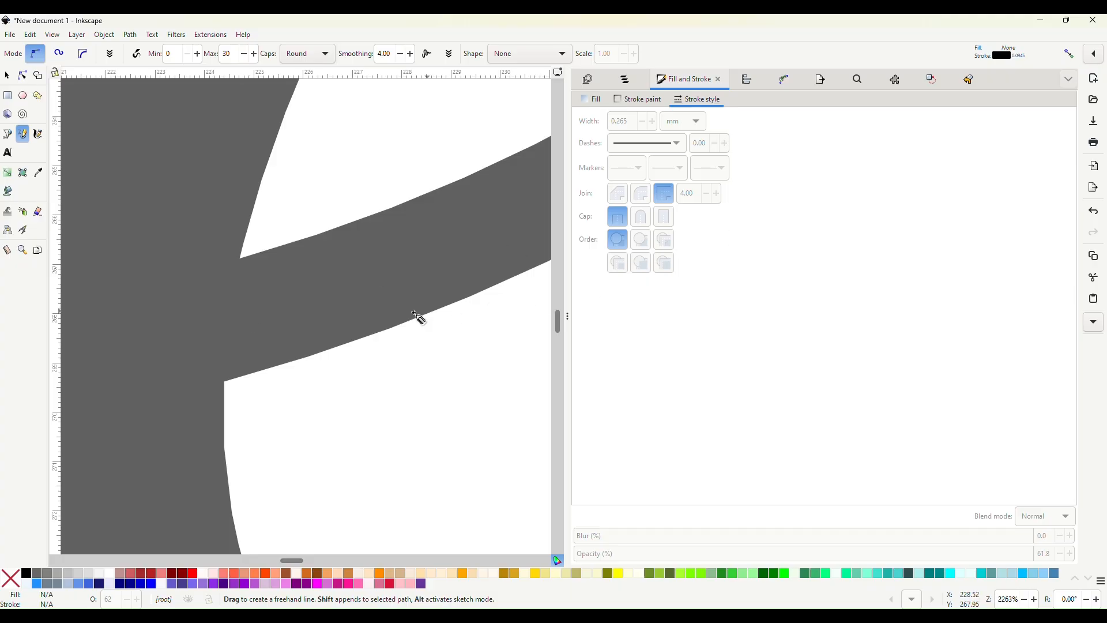
left_click(8, 135)
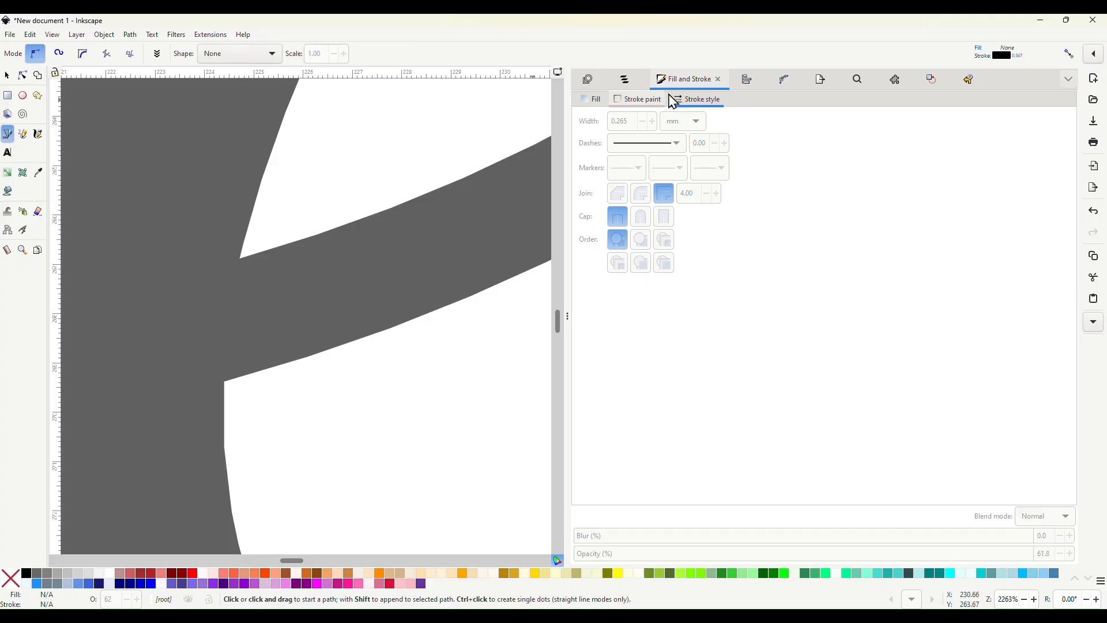
left_click(1071, 56)
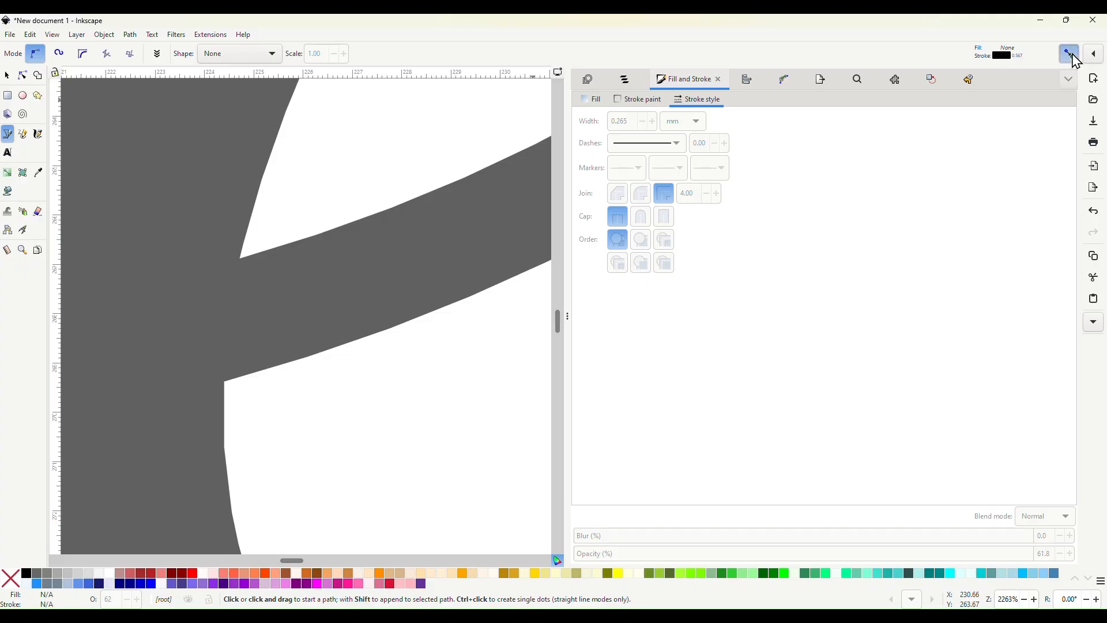
left_click(252, 413)
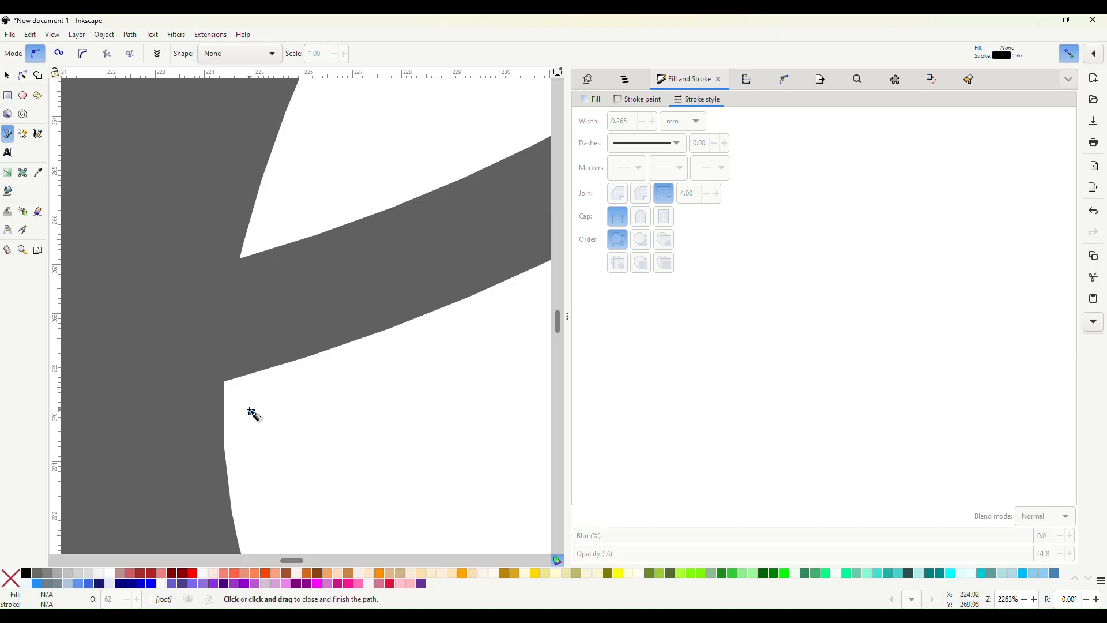
left_click(224, 382)
left_click(240, 258)
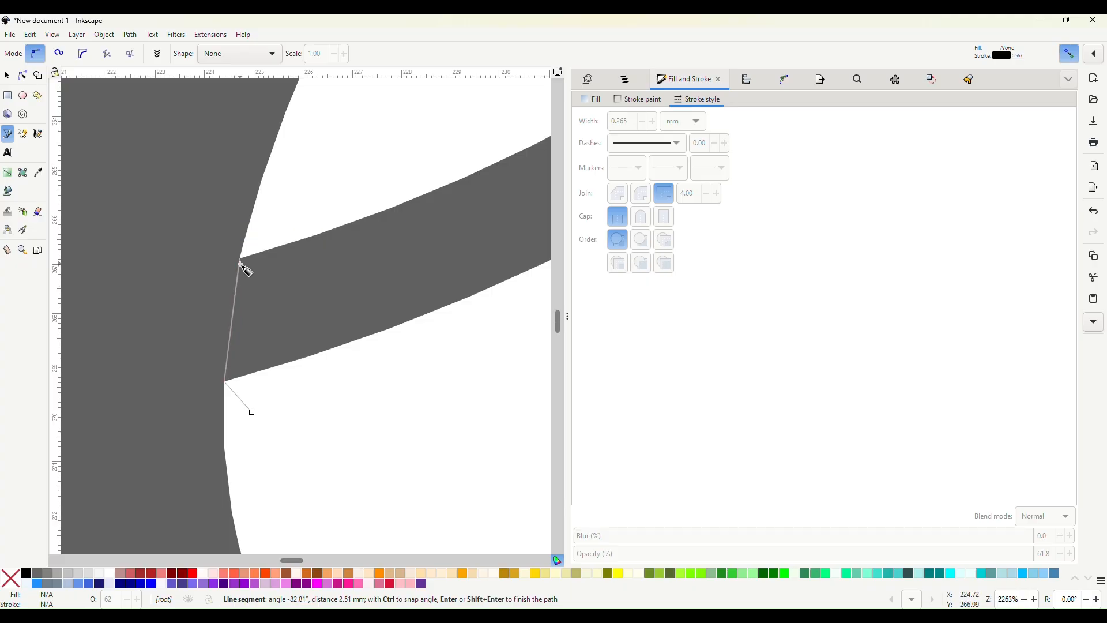
double_click(315, 185)
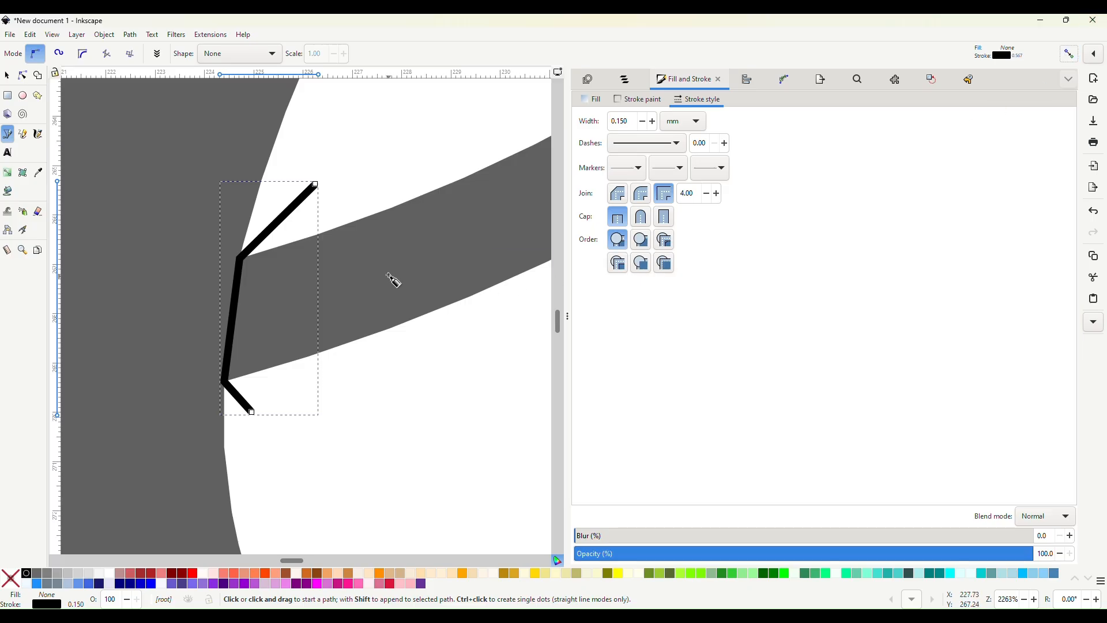
Set the cut line's stroke width to 0.005 mm
left_click(8, 76)
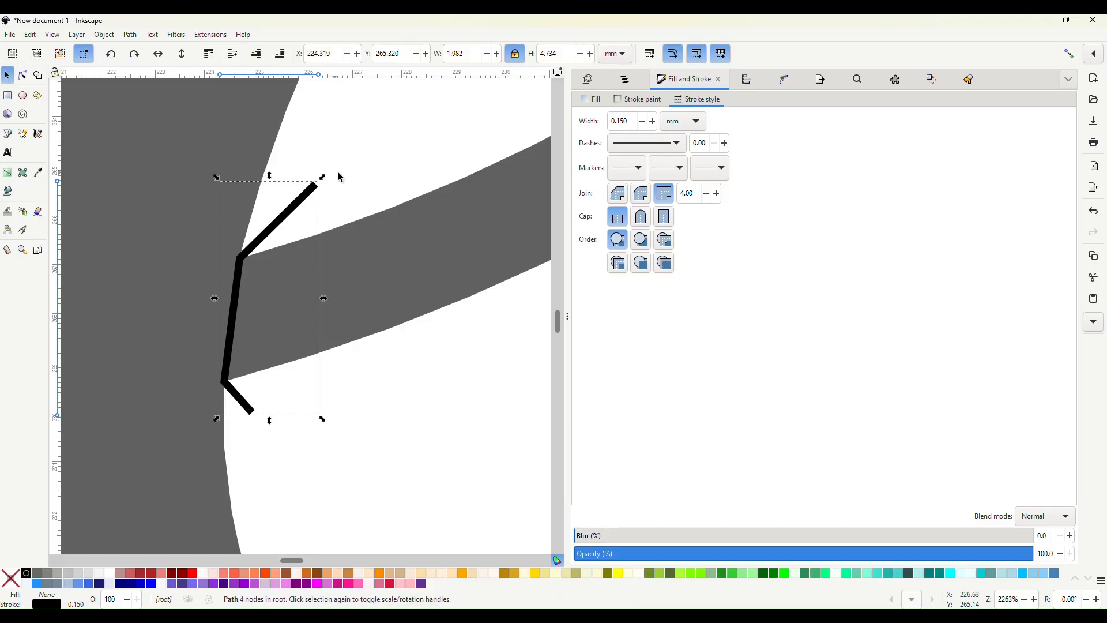
left_click(643, 121)
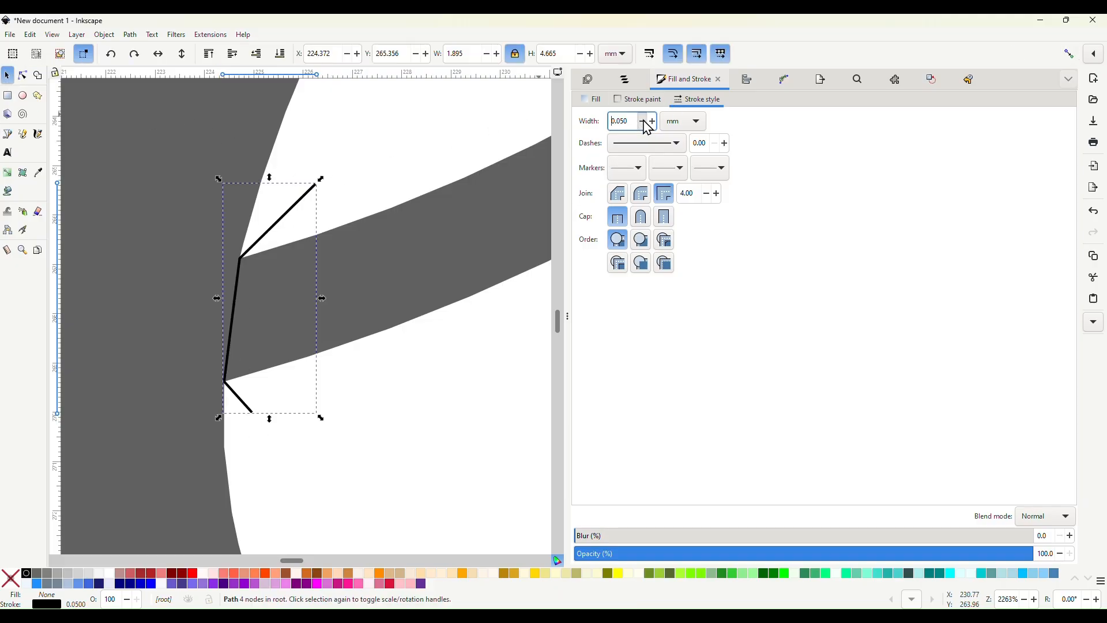
double_click(628, 121)
type(".005")
key("Return")
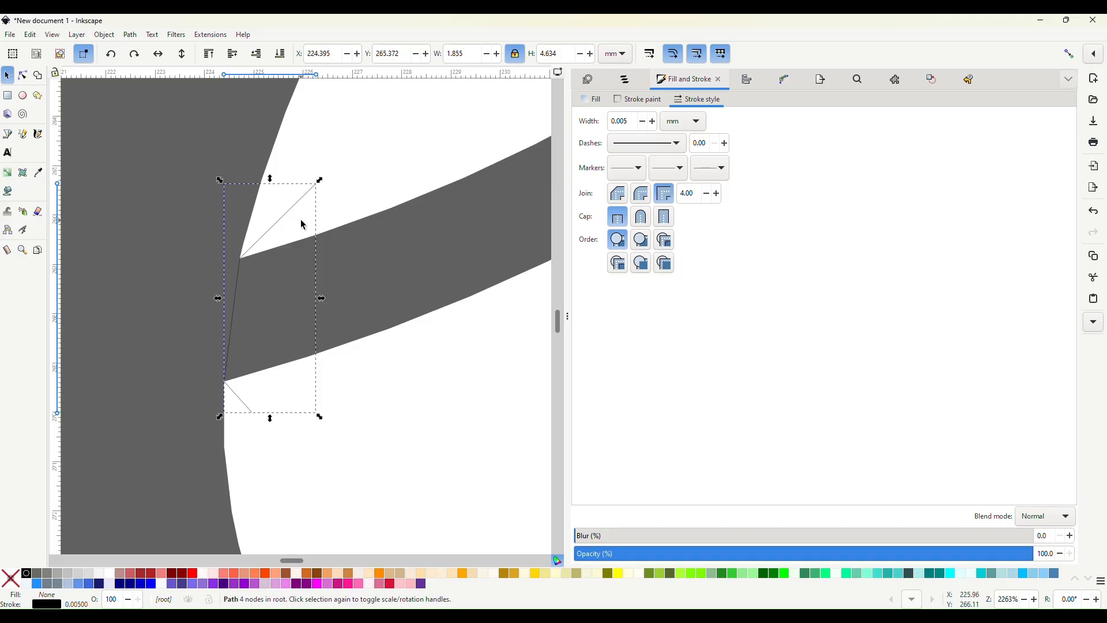
Flatten the cut line together with the "e" to separate the crossbar from the main curve
left_click(165, 289, "shift")
key("3")
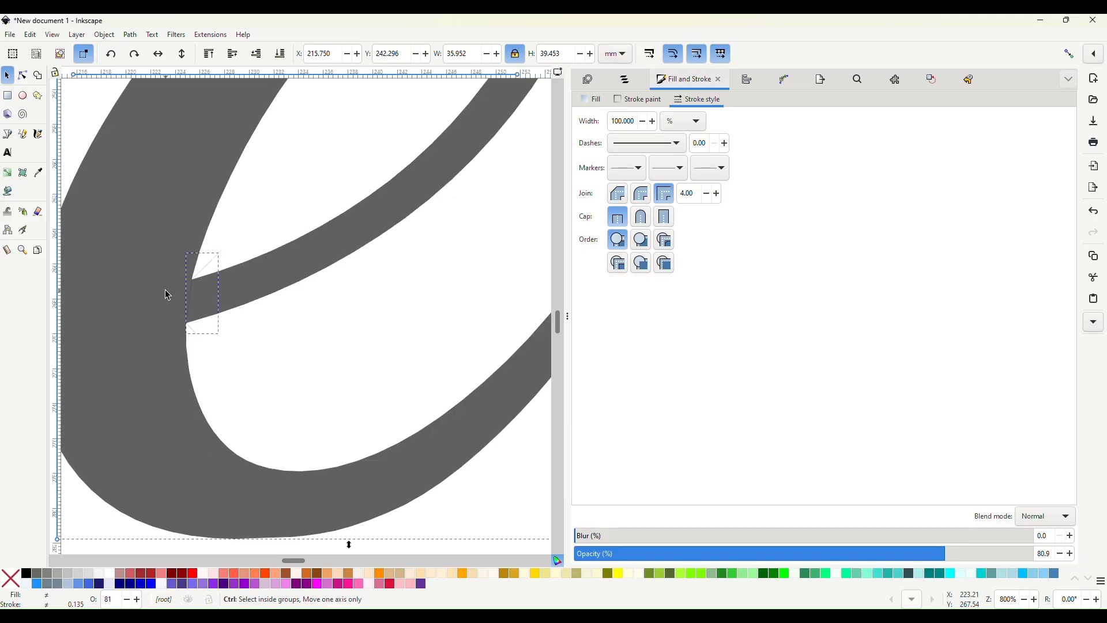
scroll(165, 289, "down", 2)
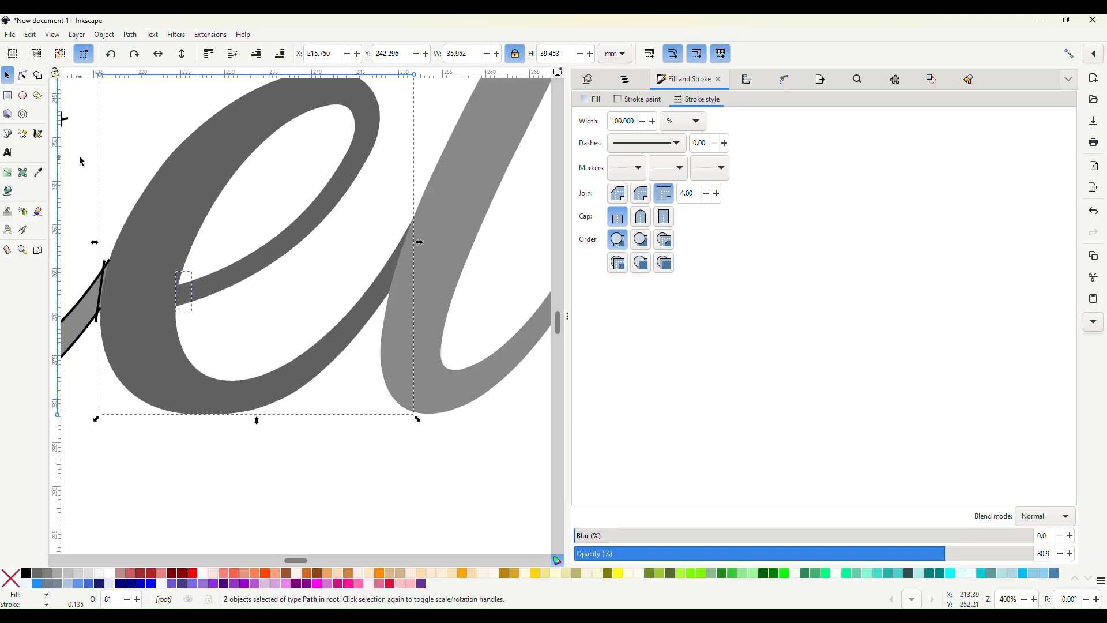
left_click(130, 36)
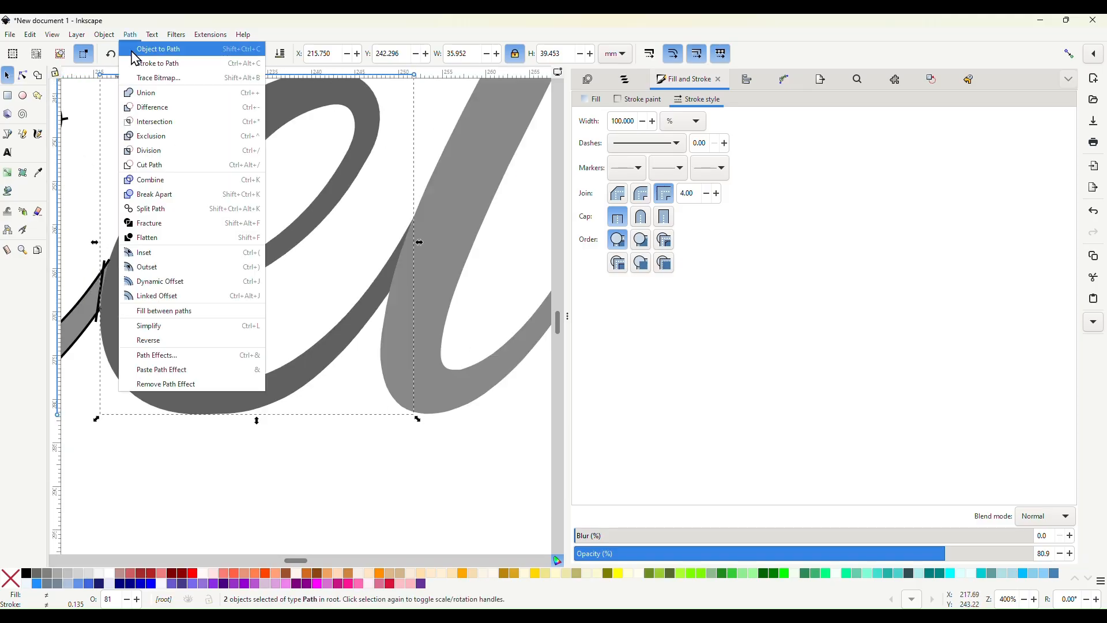
left_click(144, 250)
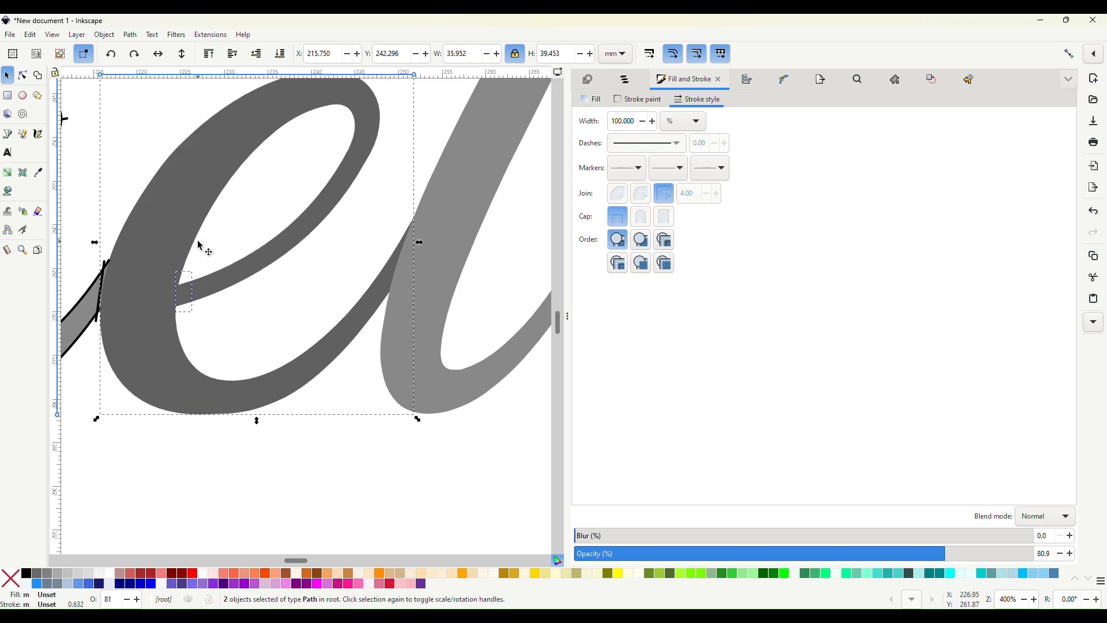
Delete the thin cut line left over at the crossbar junction of the "e"
left_click(230, 237)
left_click(190, 278)
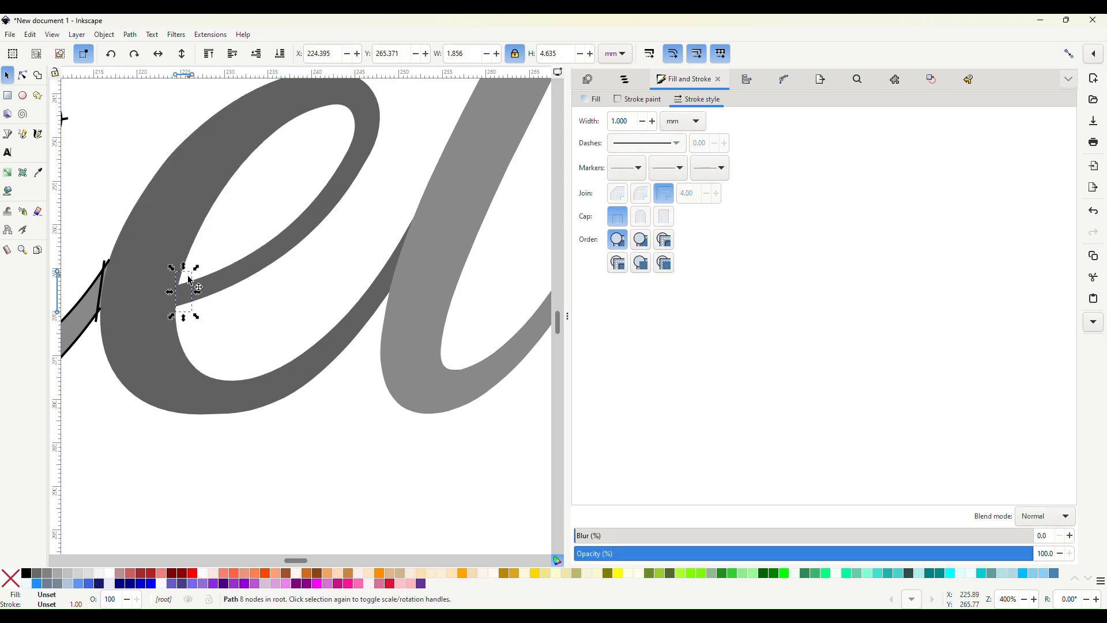
scroll(188, 276, "up", 6)
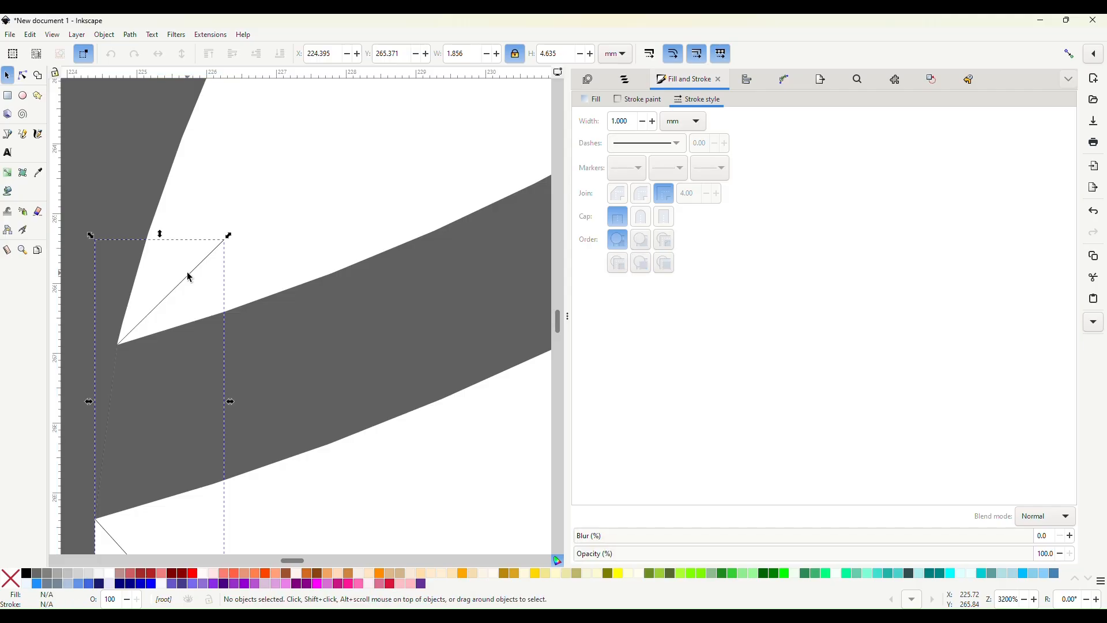
key("Delete")
scroll(114, 397, "left", 8)
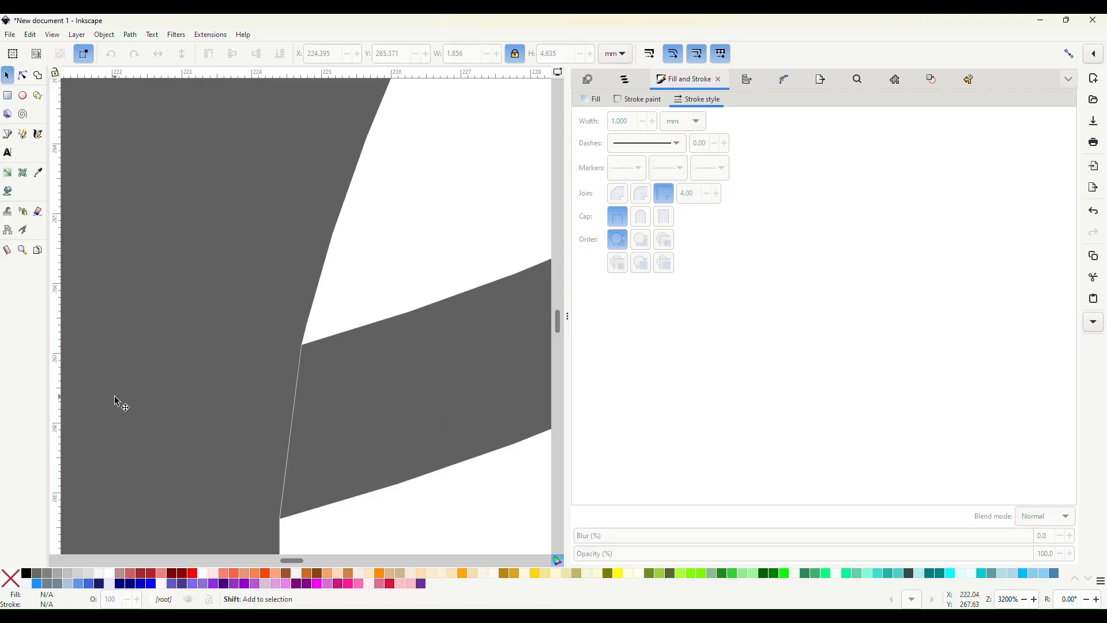
scroll(323, 360, "down", 8)
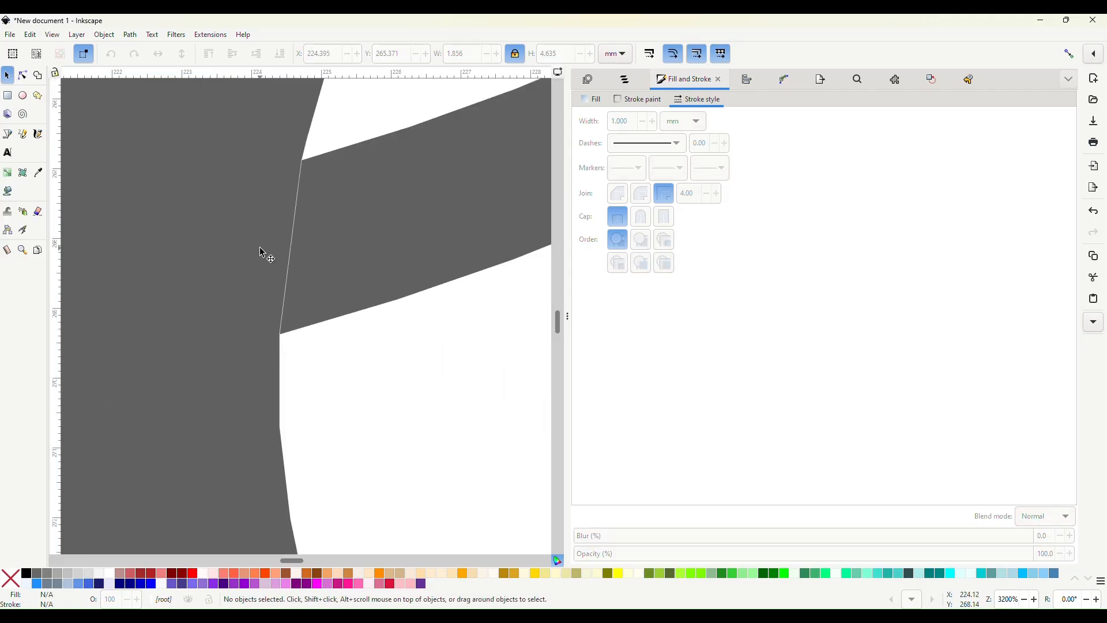
scroll(264, 241, "down", 2)
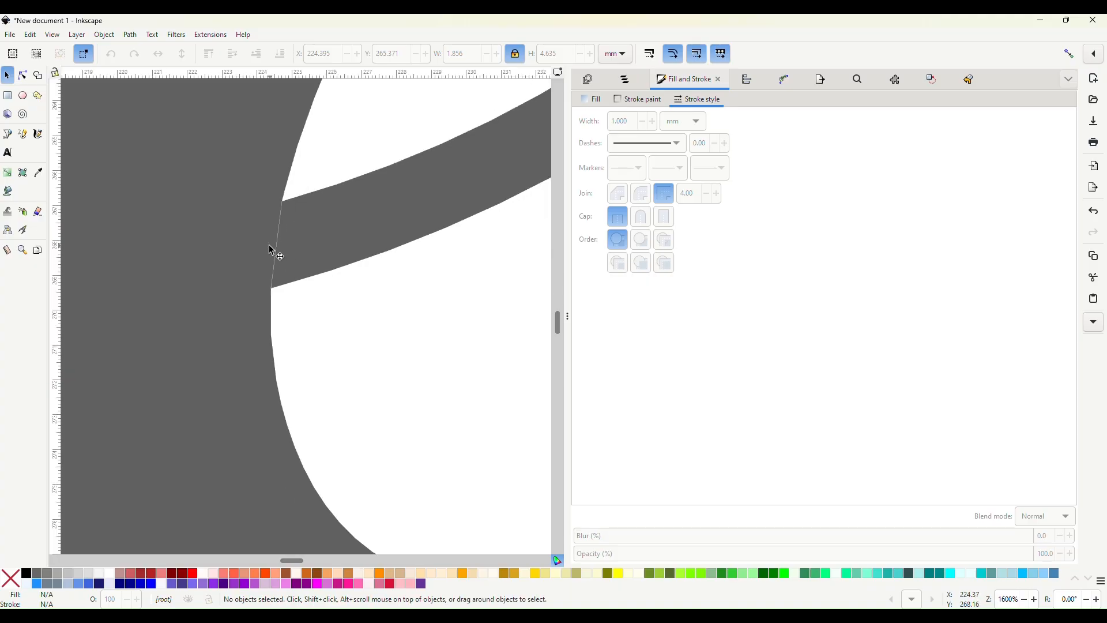
scroll(271, 249, "down", 1)
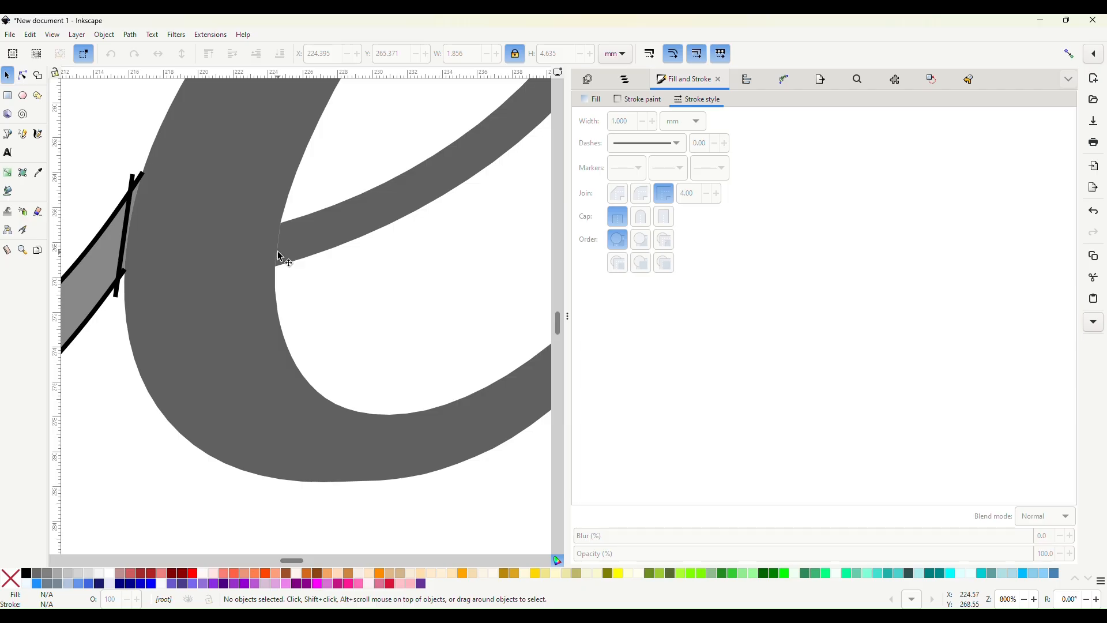
Draw five freehand rungs as one path across the "e": two on the crossbar, one at the upper bend, two down the main curve
scroll(277, 252, "up", 4)
scroll(279, 266, "down", 1)
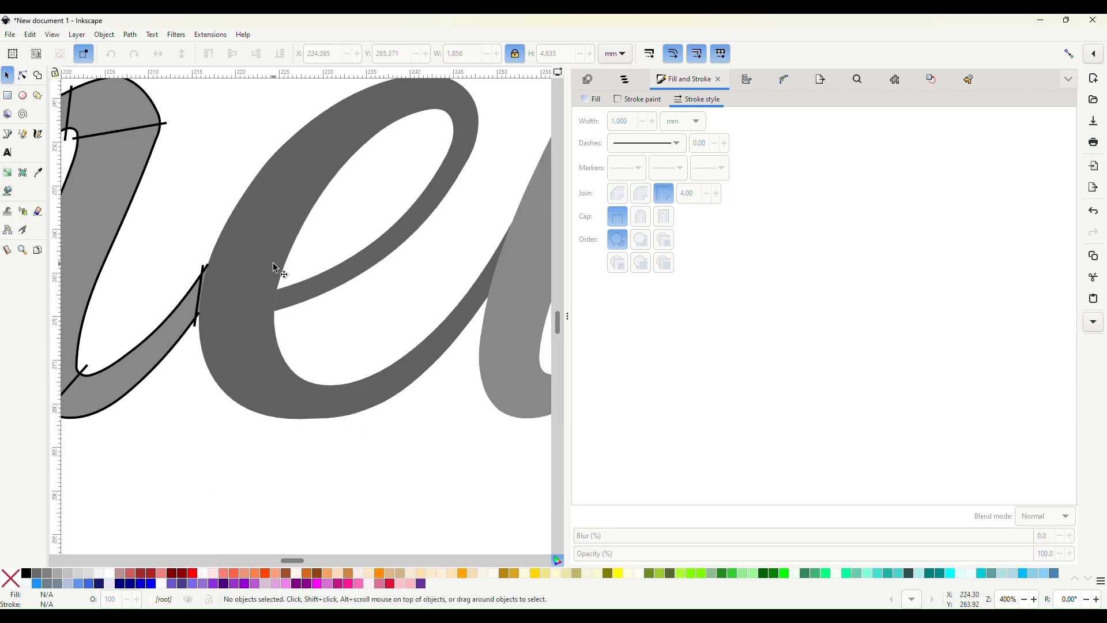
left_click(22, 134)
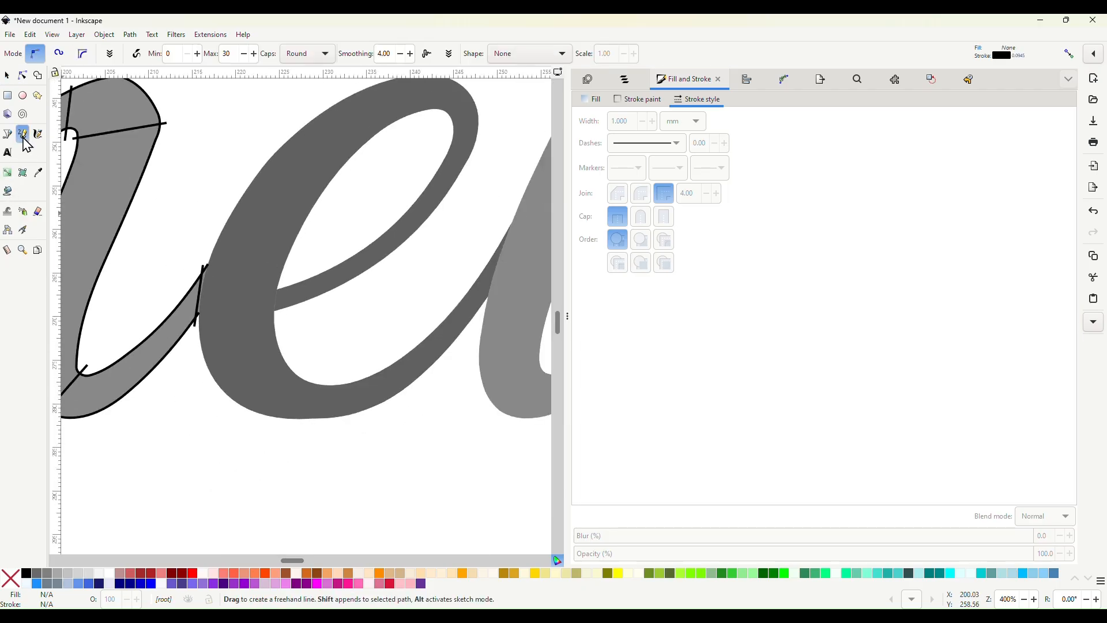
left_click_drag(290, 281, 290, 320)
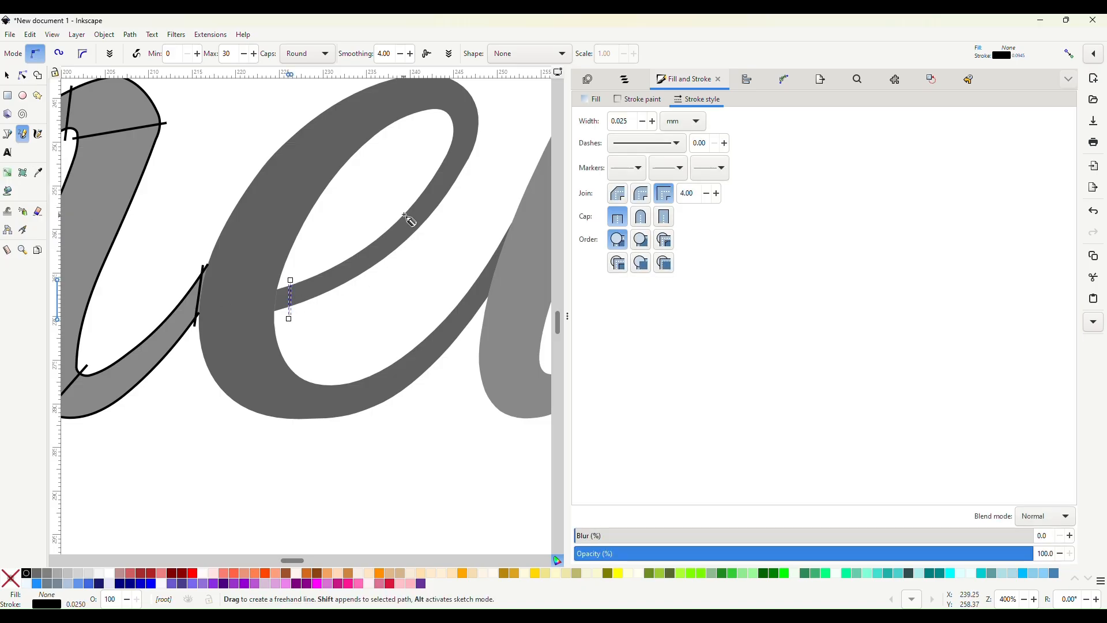
mouse_move(407, 207)
left_mouse_down()
mouse_move(426, 234)
mouse_move(471, 248)
mouse_move(485, 239)
left_mouse_up()
scroll(426, 234, "up", 6)
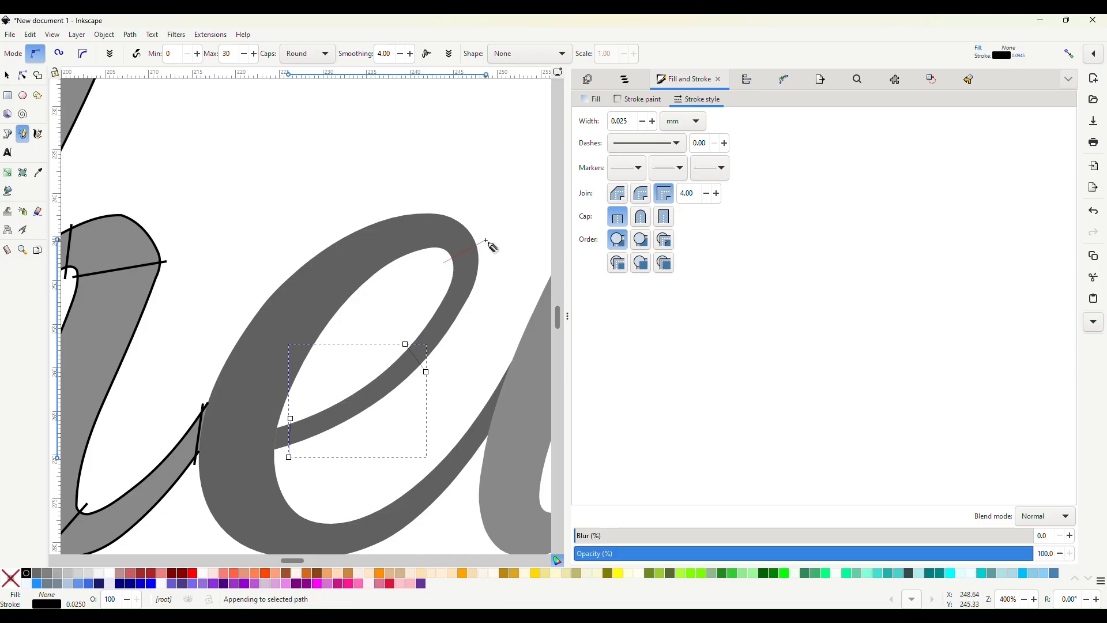
left_click_drag(344, 310, 291, 267)
left_click_drag(288, 412, 185, 396)
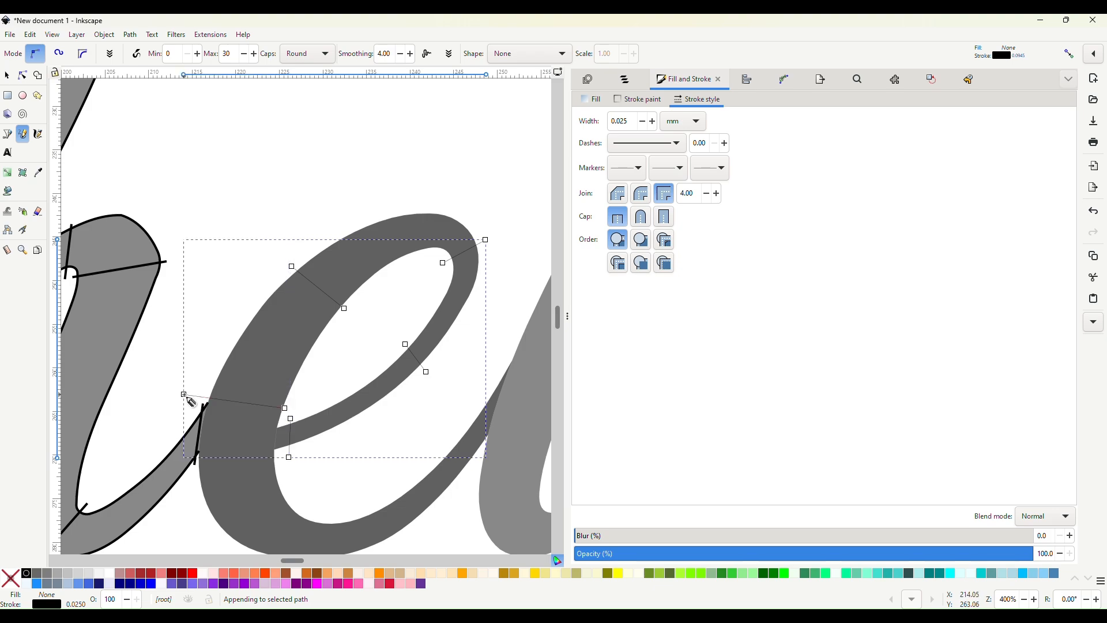
Append three more rungs to the same path across the lower bend, the base and the exit stroke of the "e" near the "l"
scroll(188, 381, "down", 10)
left_click_drag(290, 265, 221, 333)
left_click_drag(380, 270, 367, 325)
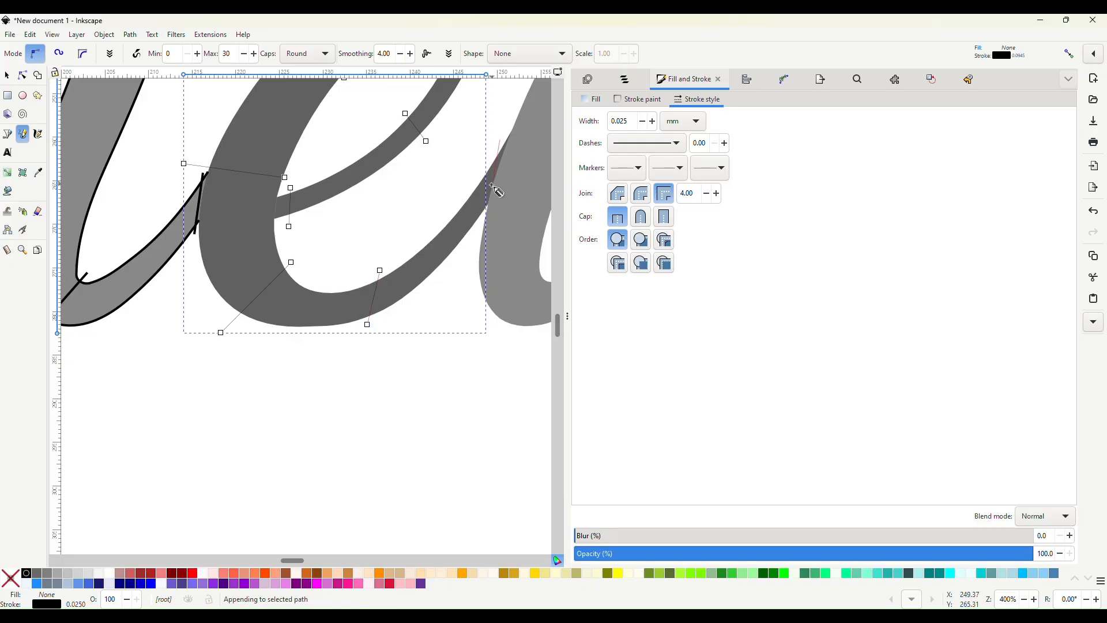
left_click_drag(492, 186, 478, 225)
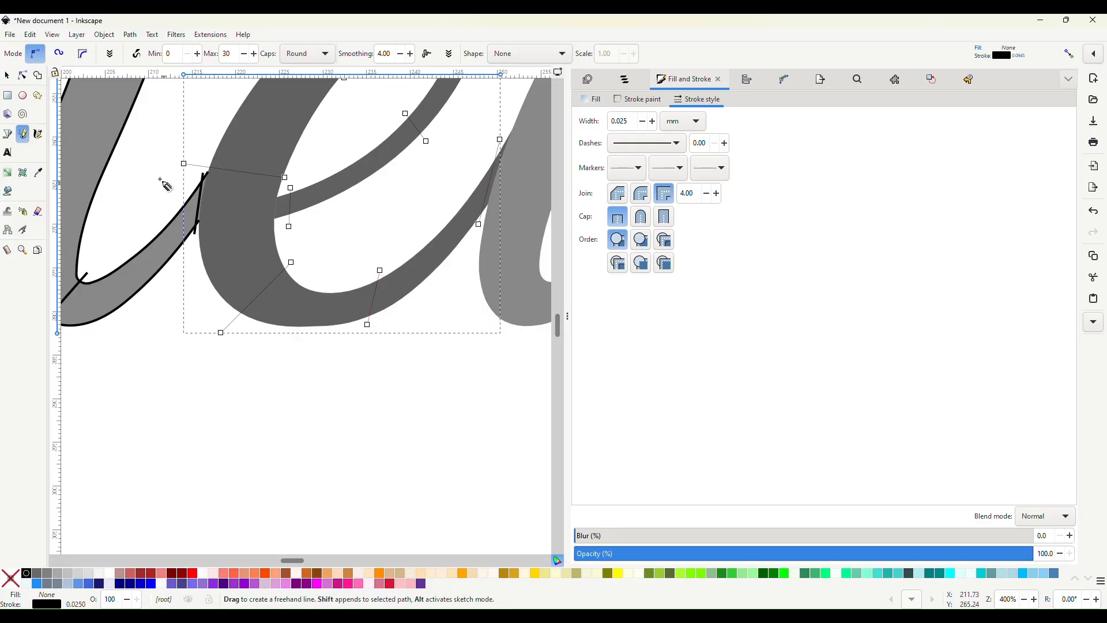
left_click(7, 76)
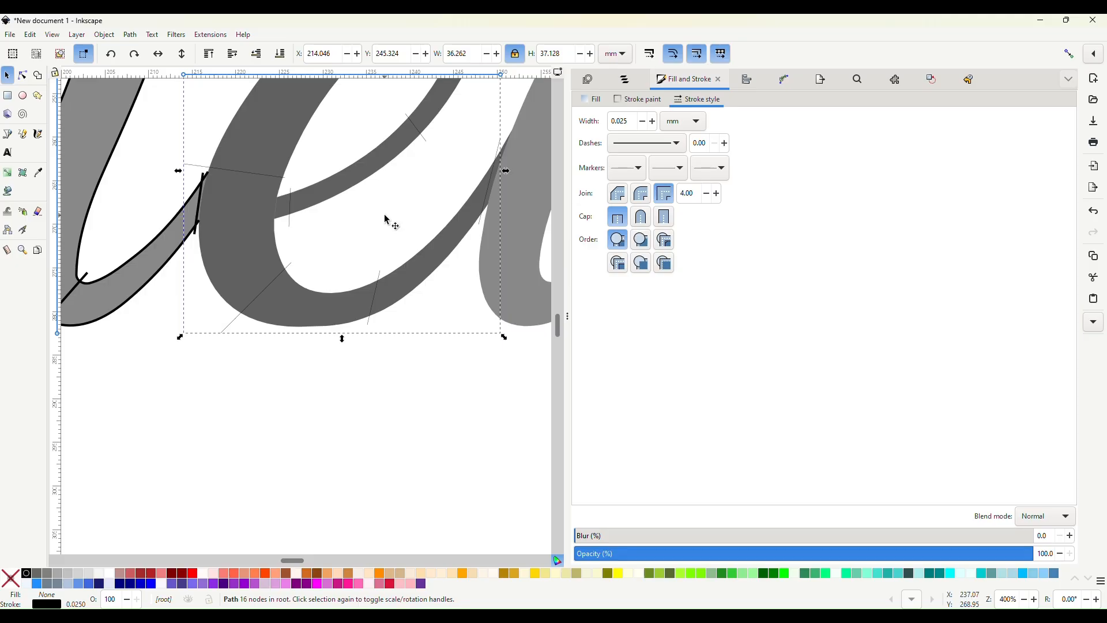
Convert the "e" fill and its rung path together into a satin column with Ink/Stitch Fill to Satin
scroll(387, 219, "up", 4)
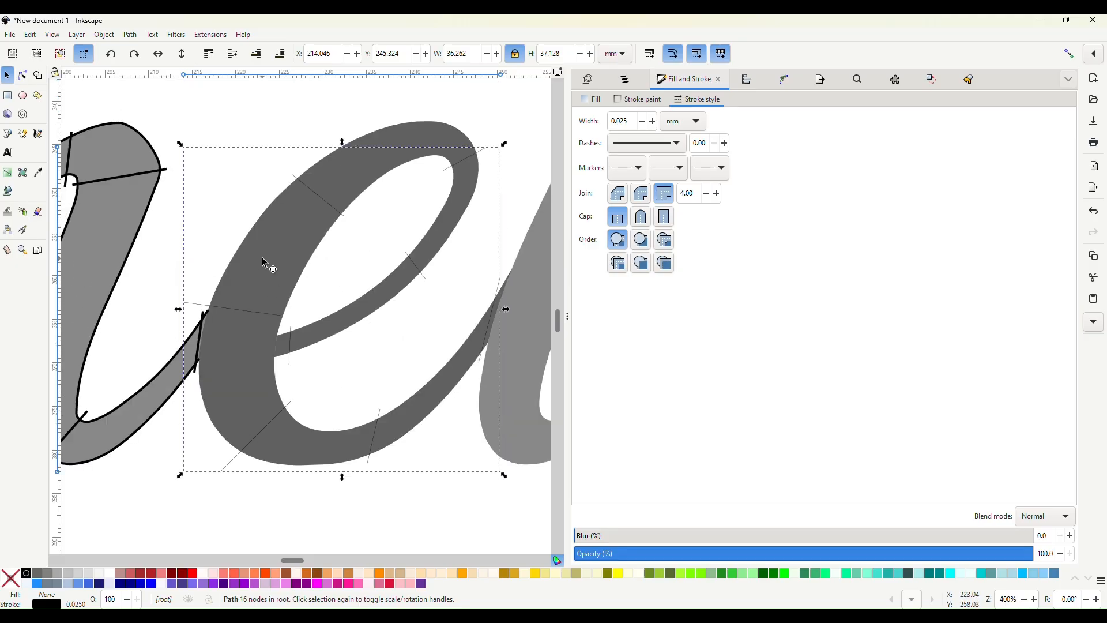
key("shift")
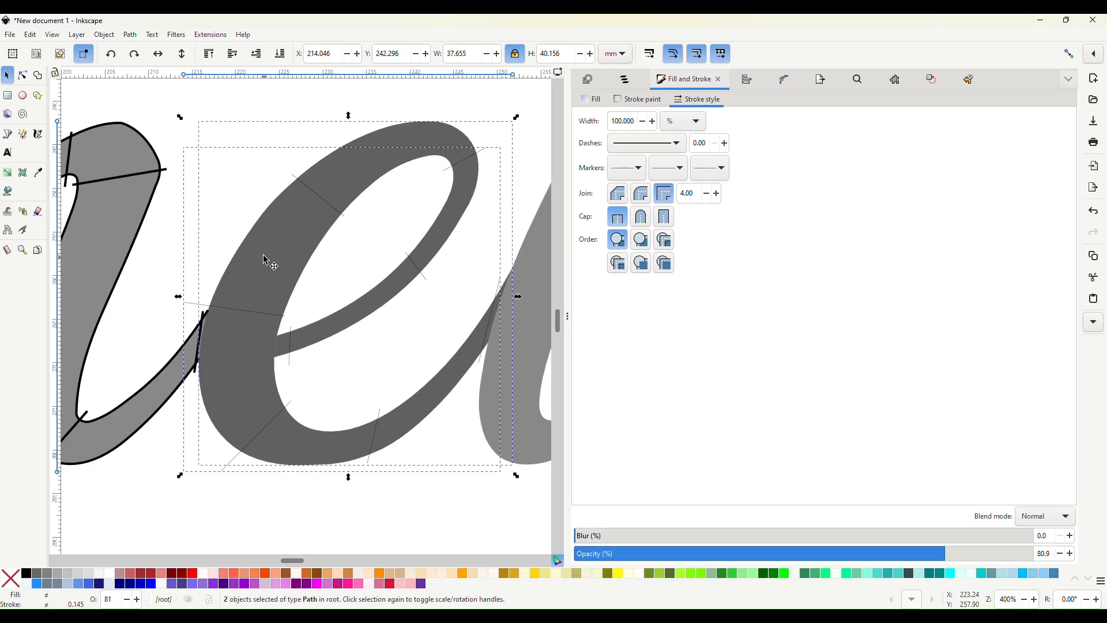
left_click(213, 35)
mouse_move(237, 199)
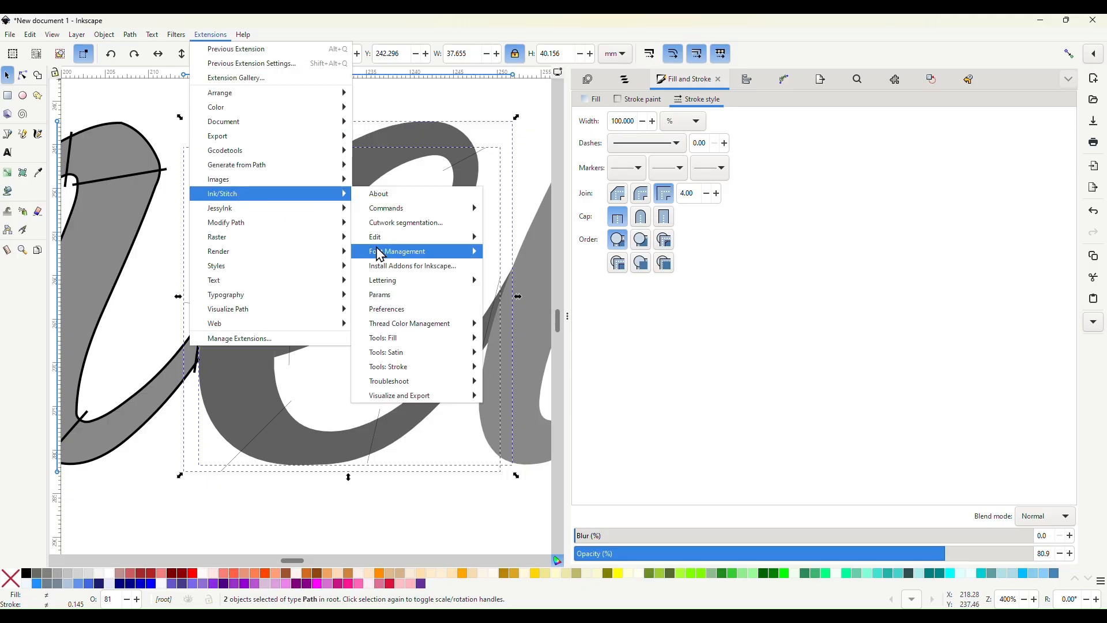
mouse_move(419, 362)
left_click(518, 381)
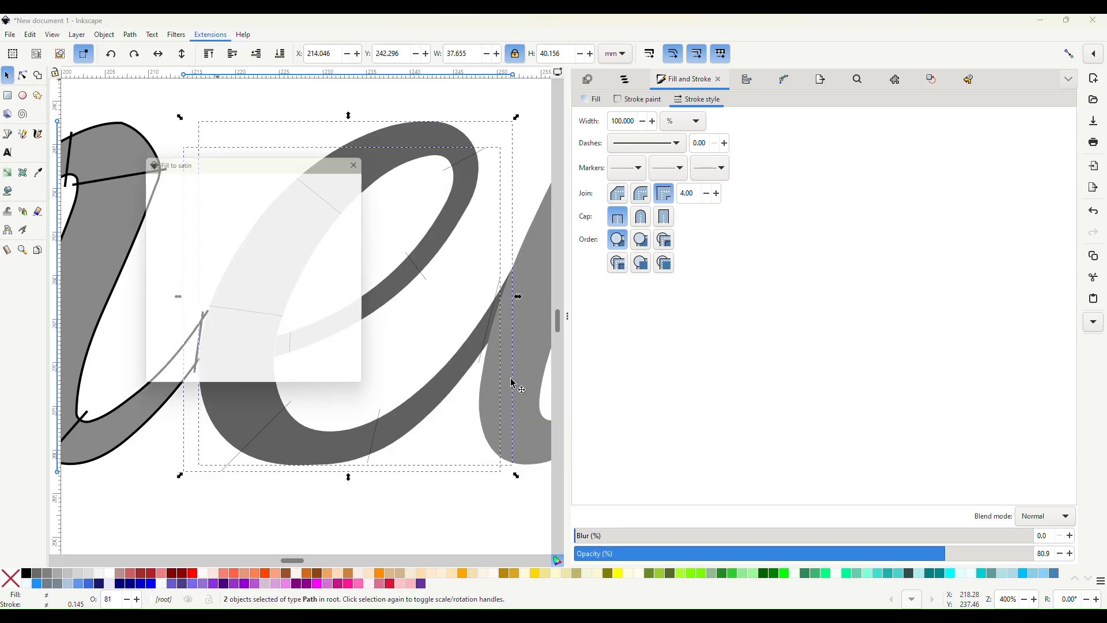
left_click(349, 383)
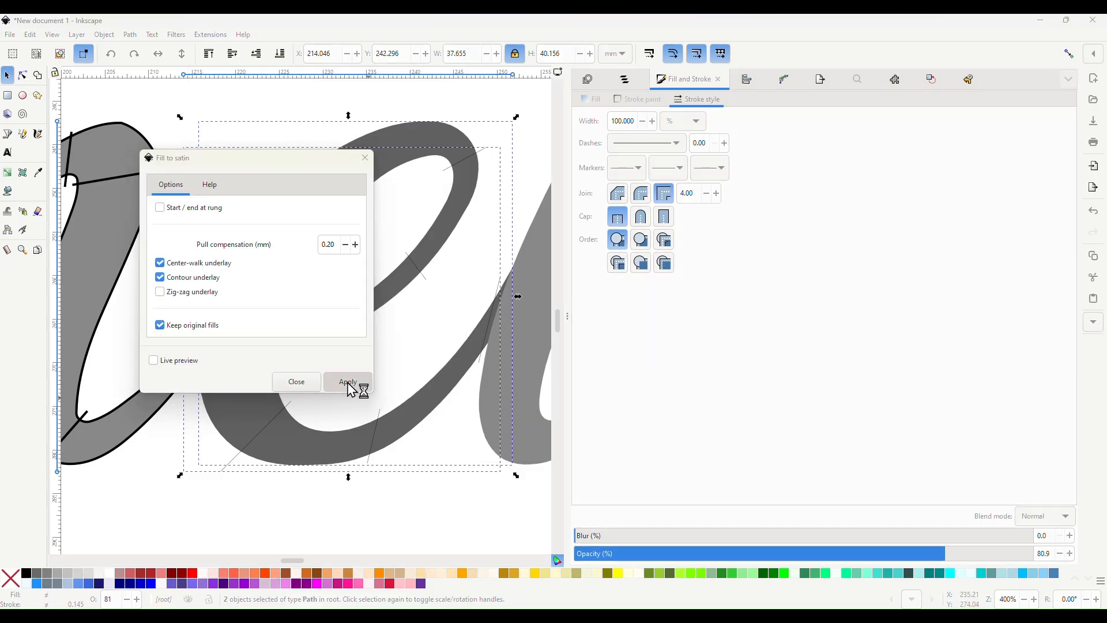
left_click(303, 383)
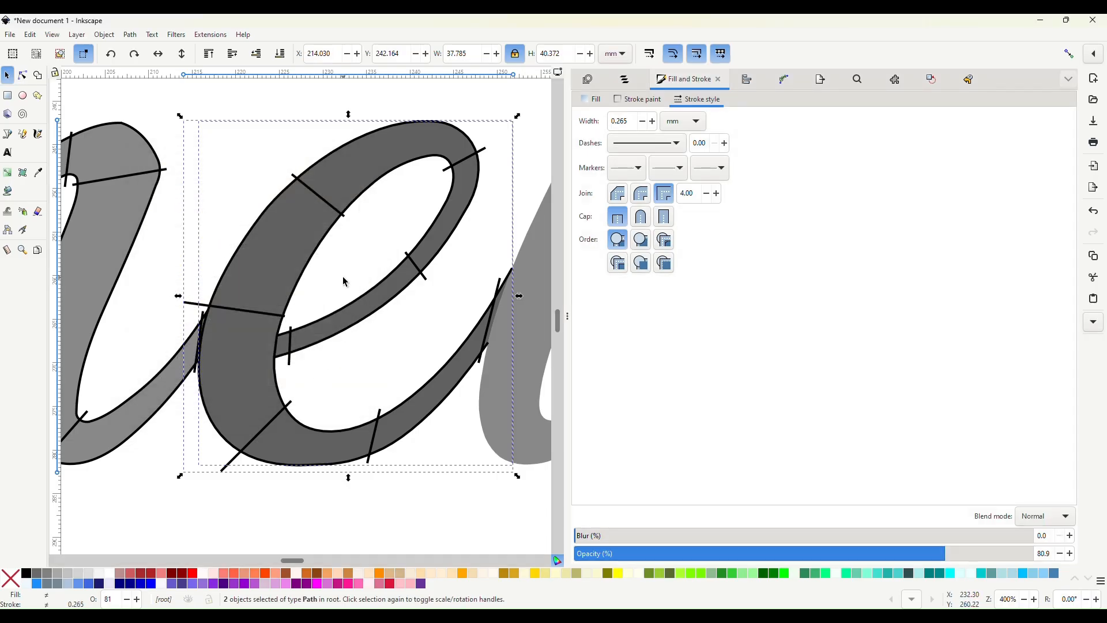
Lock the original fill path of the "e" that lies beneath its new satin column
left_click(348, 269)
left_click(288, 361)
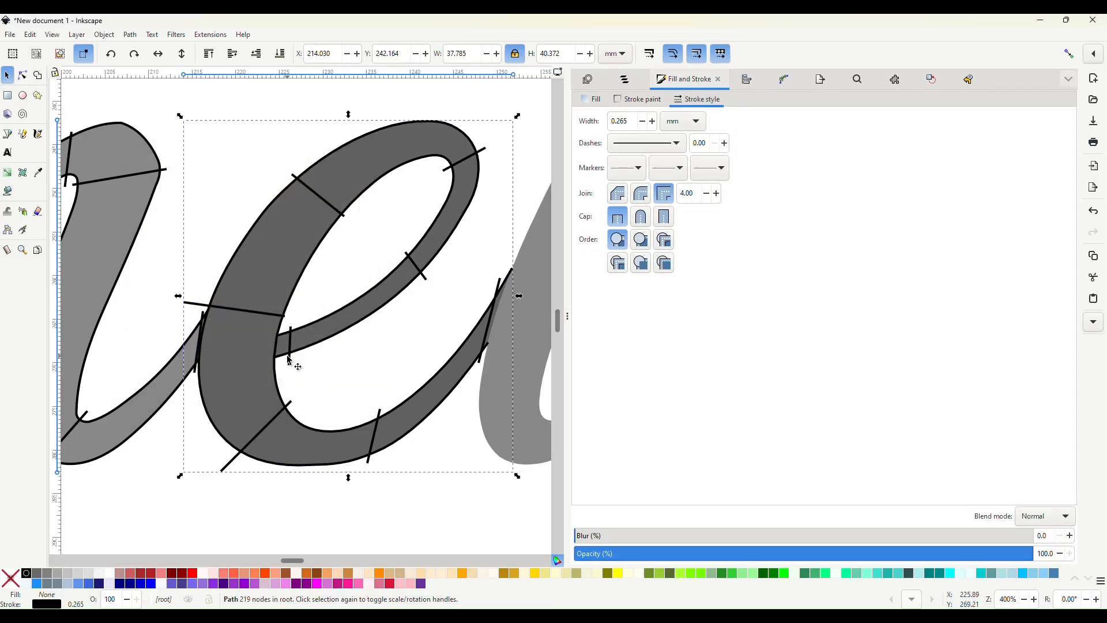
left_click(23, 75)
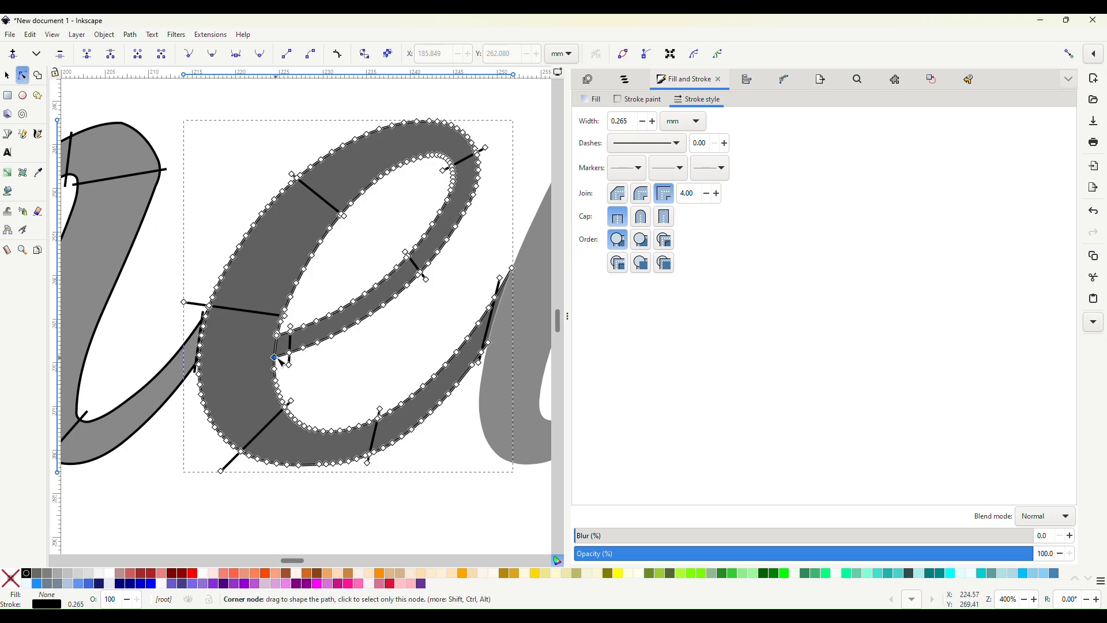
left_click(625, 79)
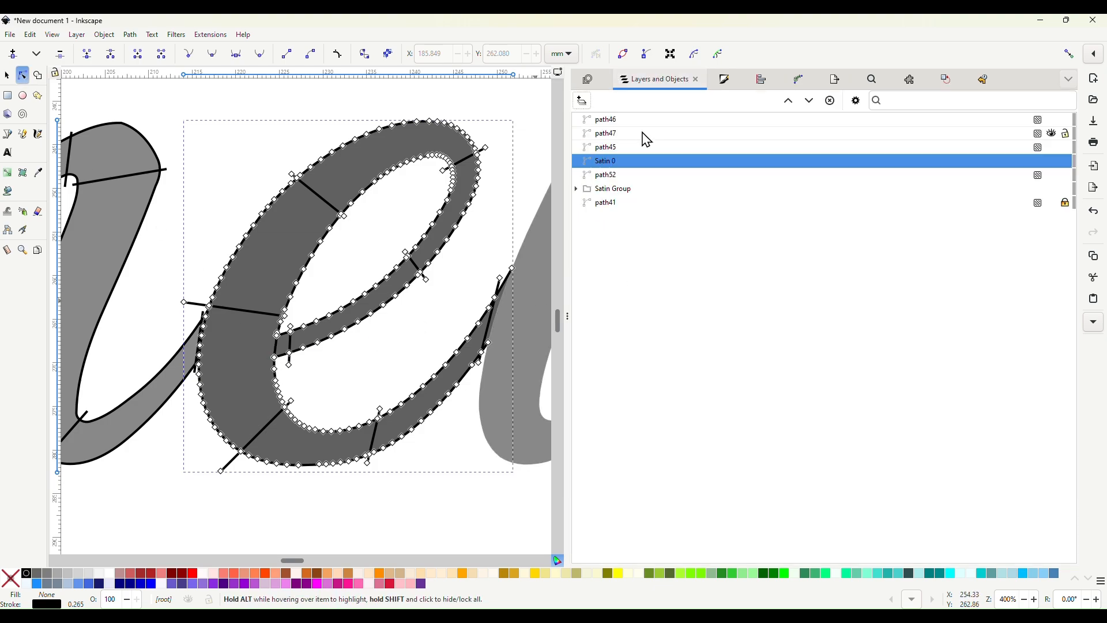
left_click(615, 177)
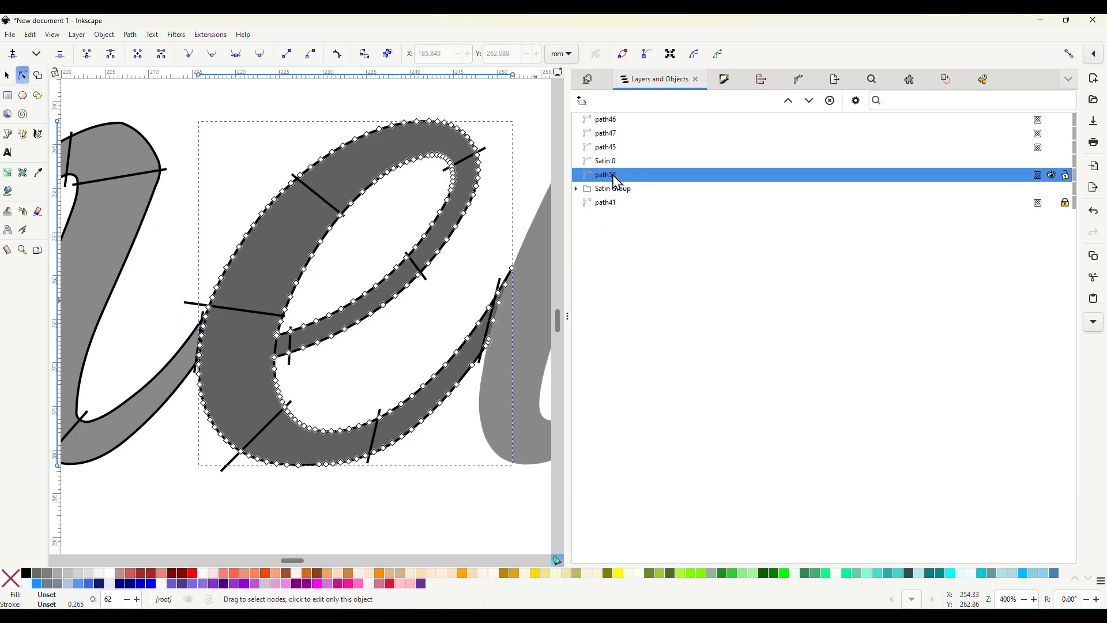
left_click(1052, 176)
left_click(1054, 177)
Simplify the satin column path of the "e" to reduce its nodes
left_click(609, 161)
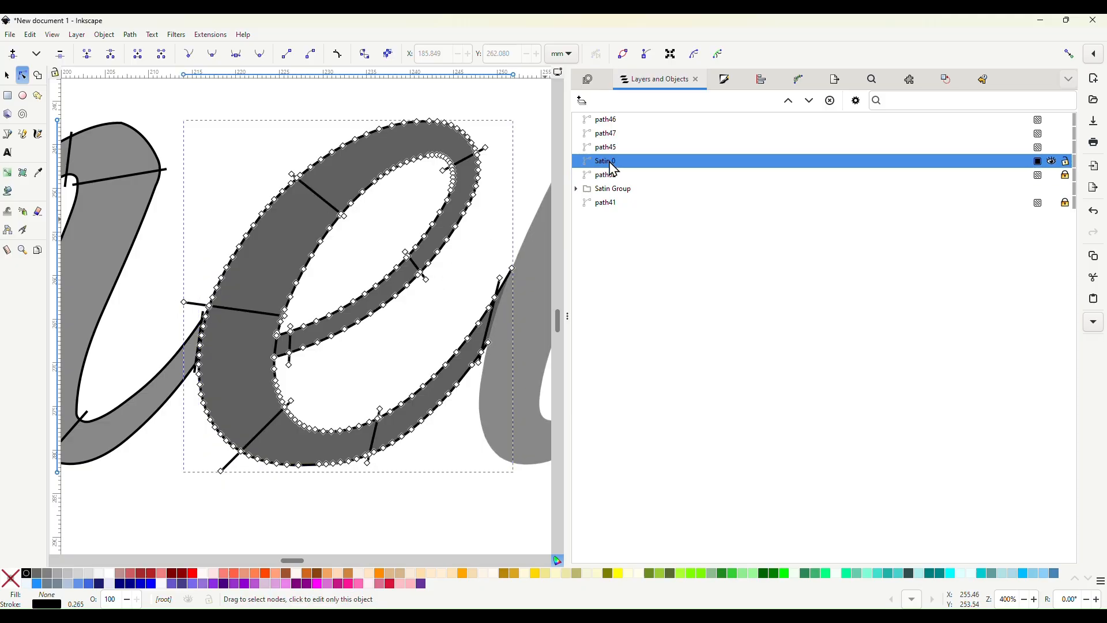
left_click(131, 35)
left_click(151, 325)
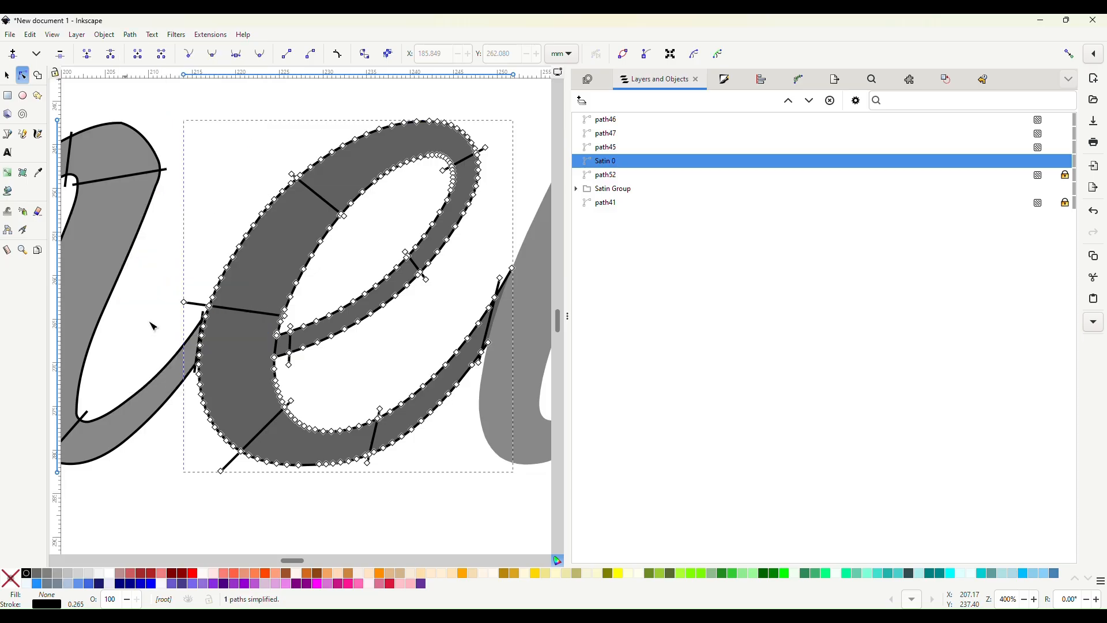
Extend both rail end nodes of the "e" crossbar slightly into the main curve so the stitching overlaps there
scroll(278, 321, "up", 3)
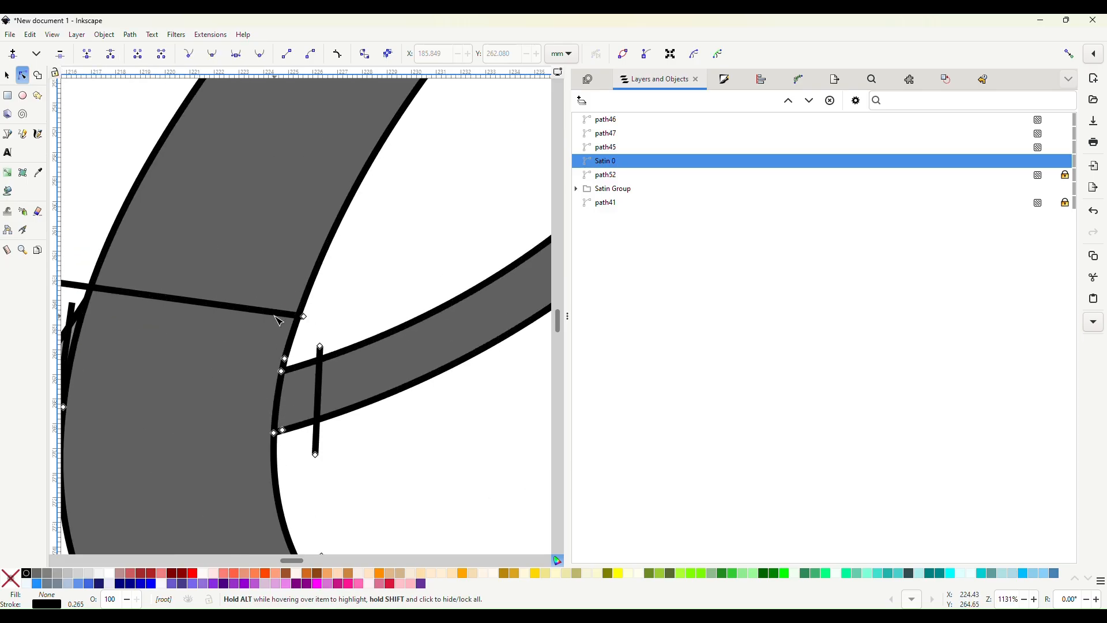
scroll(278, 320, "up", 2)
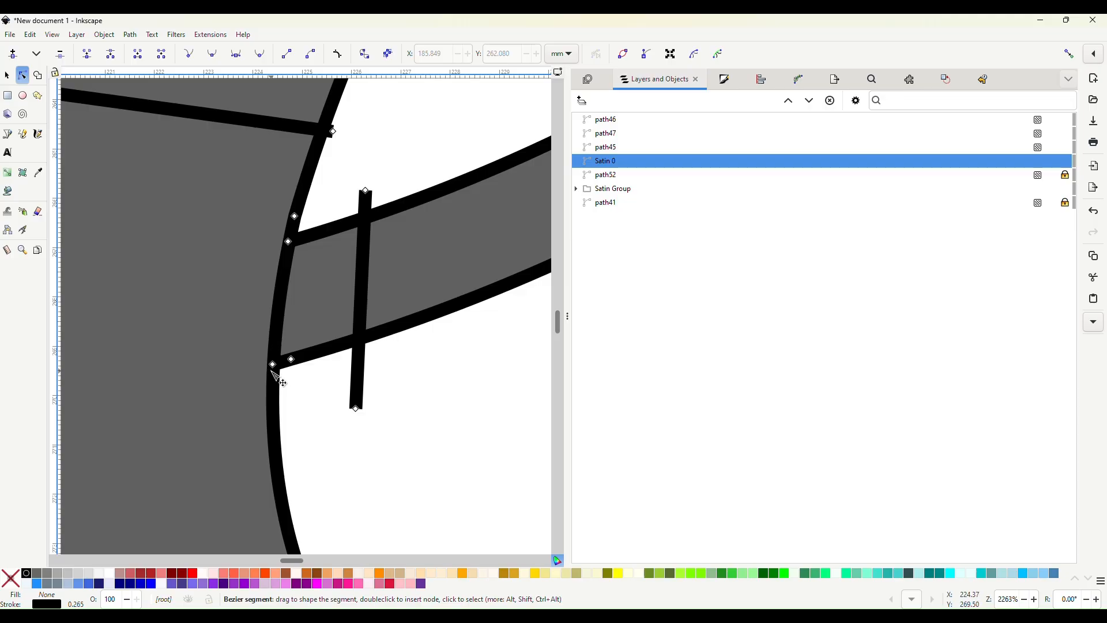
left_click(274, 365)
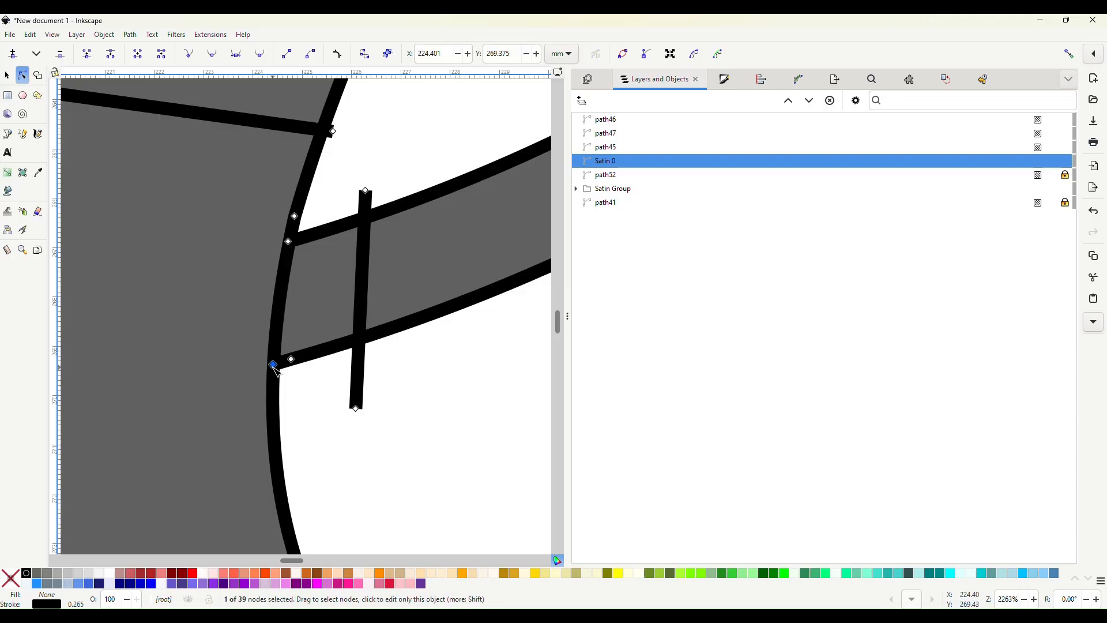
left_click_drag(274, 371, 261, 374)
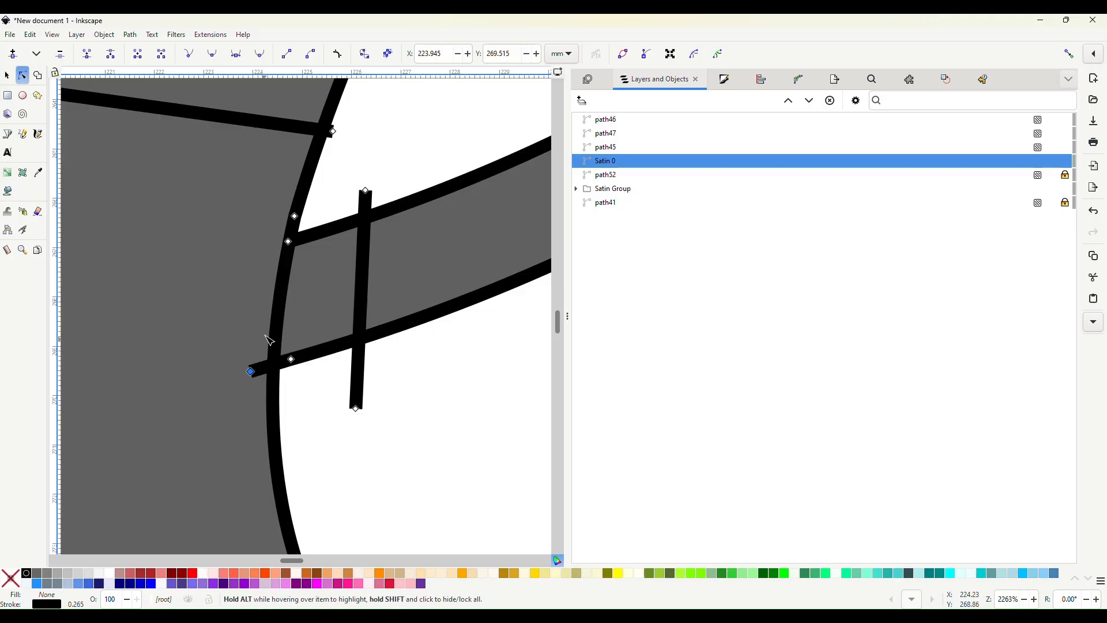
left_click_drag(289, 241, 276, 248)
scroll(264, 297, "down", 2, "ctrl")
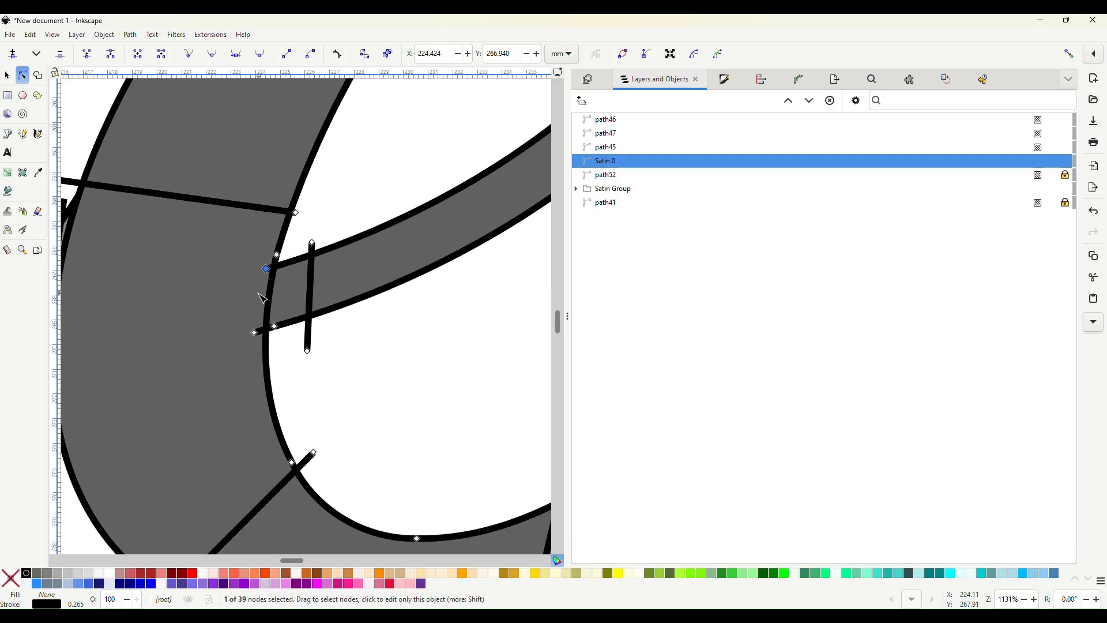
scroll(202, 314, "down", 2, "ctrl")
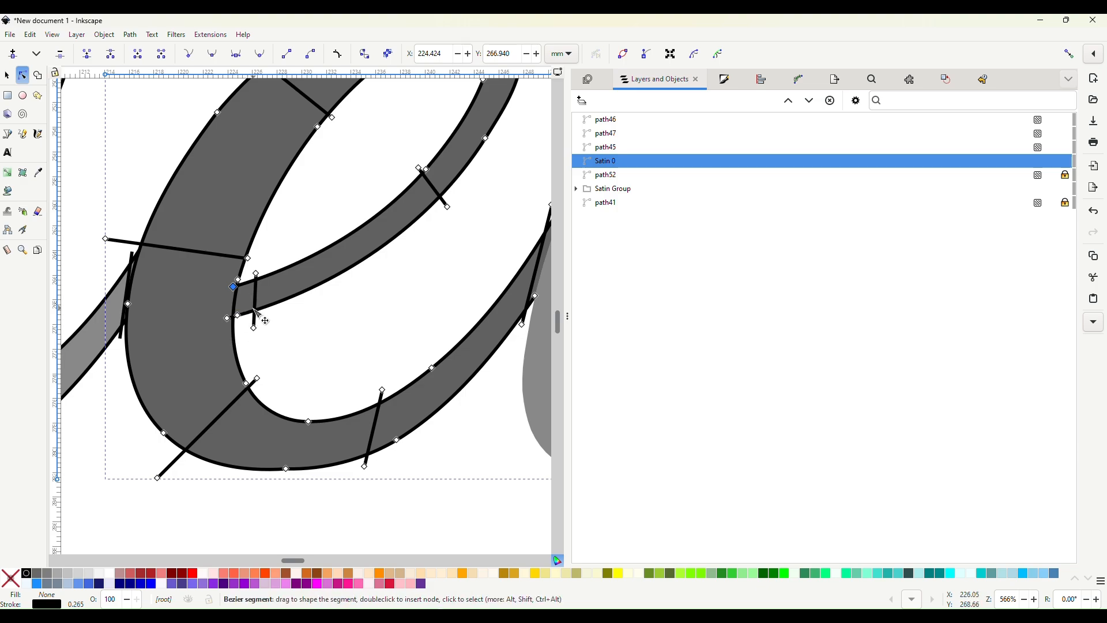
Extend both rail end nodes of the "e" exit stroke slightly outward into the first "l"
scroll(507, 297, "right", 5)
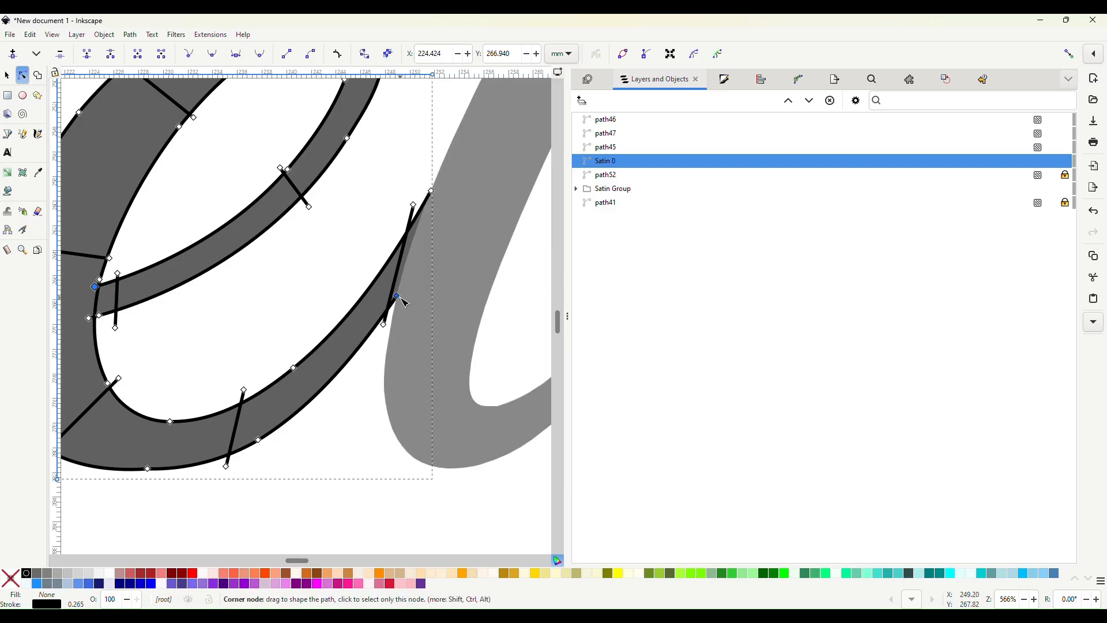
left_click_drag(401, 299, 408, 289)
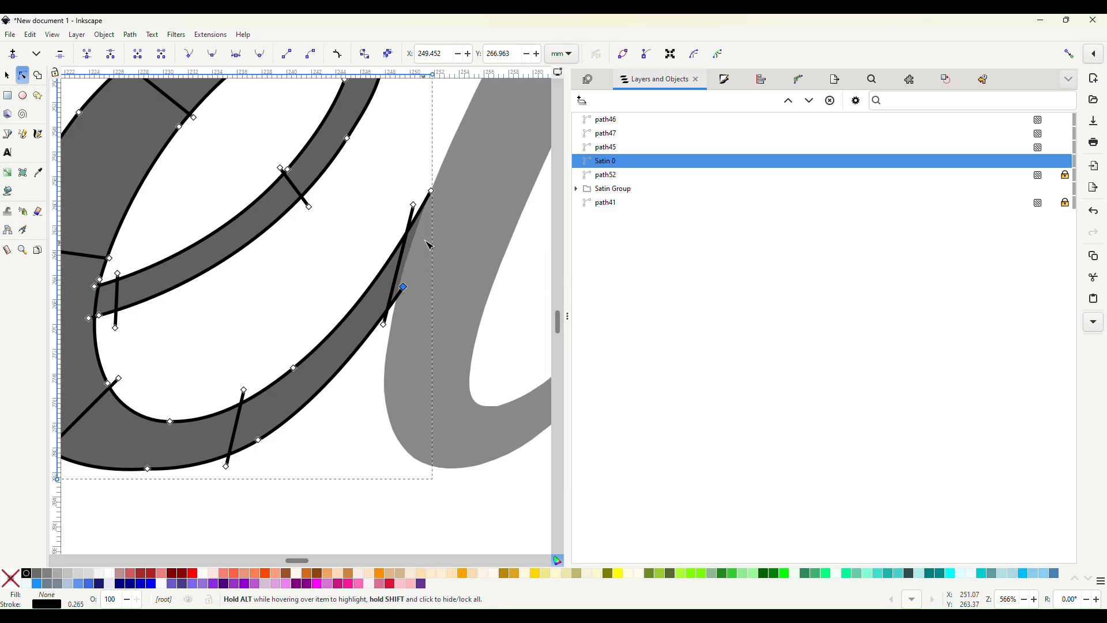
left_click_drag(437, 191, 441, 186)
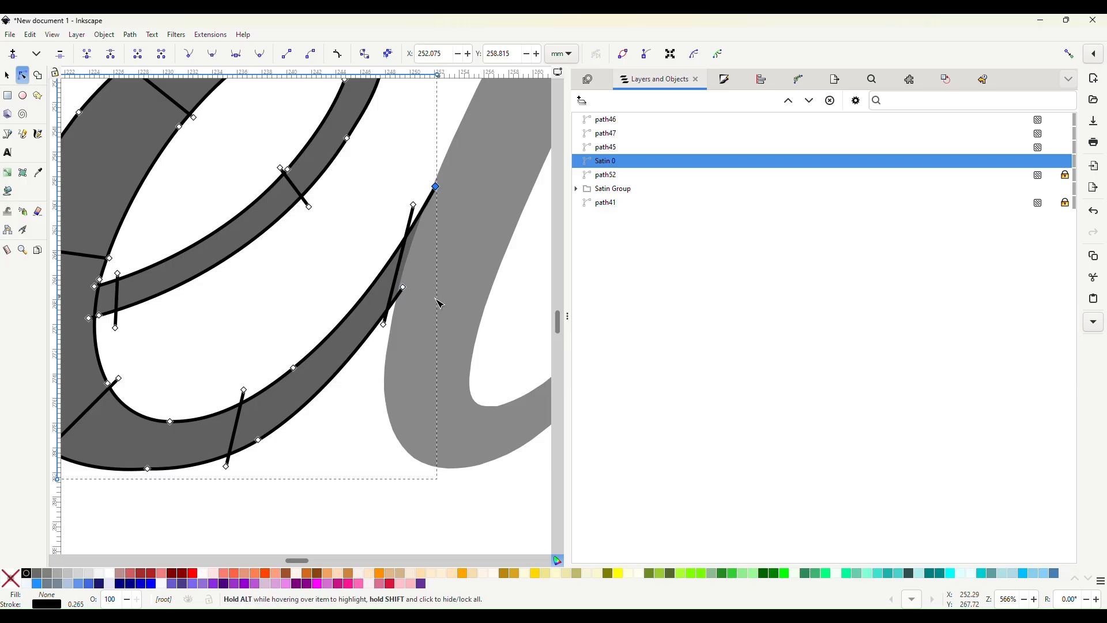
scroll(259, 328, "left", 3)
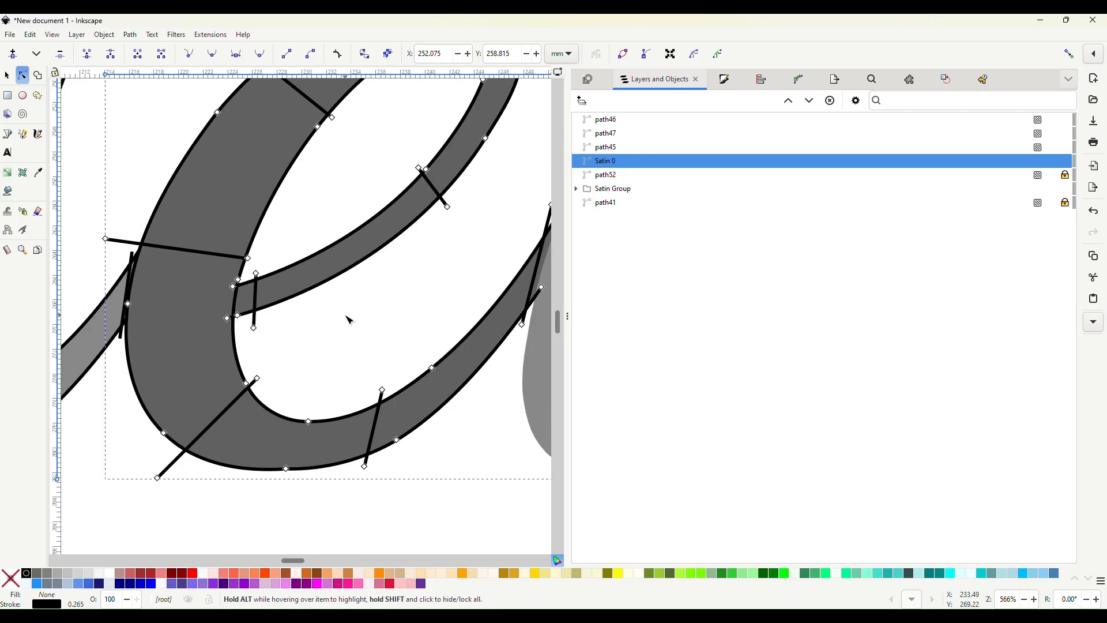
scroll(349, 318, "down", 1)
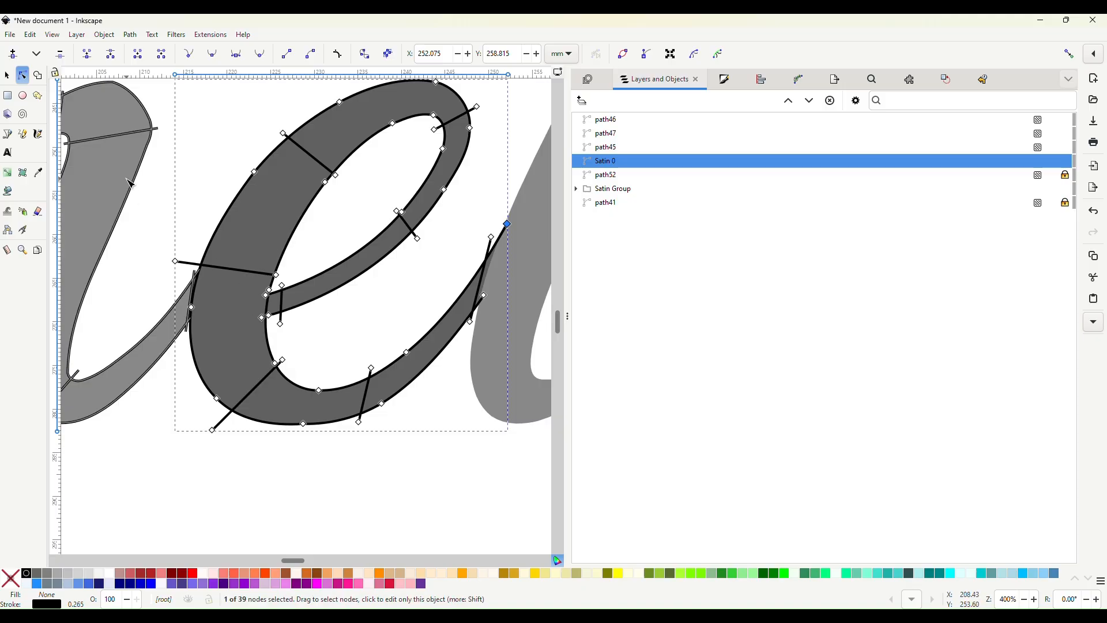
In the Ink/Stitch Params of the "e" satin, set Reverse rails to "Reverse both rails" and apply it
left_click(204, 37)
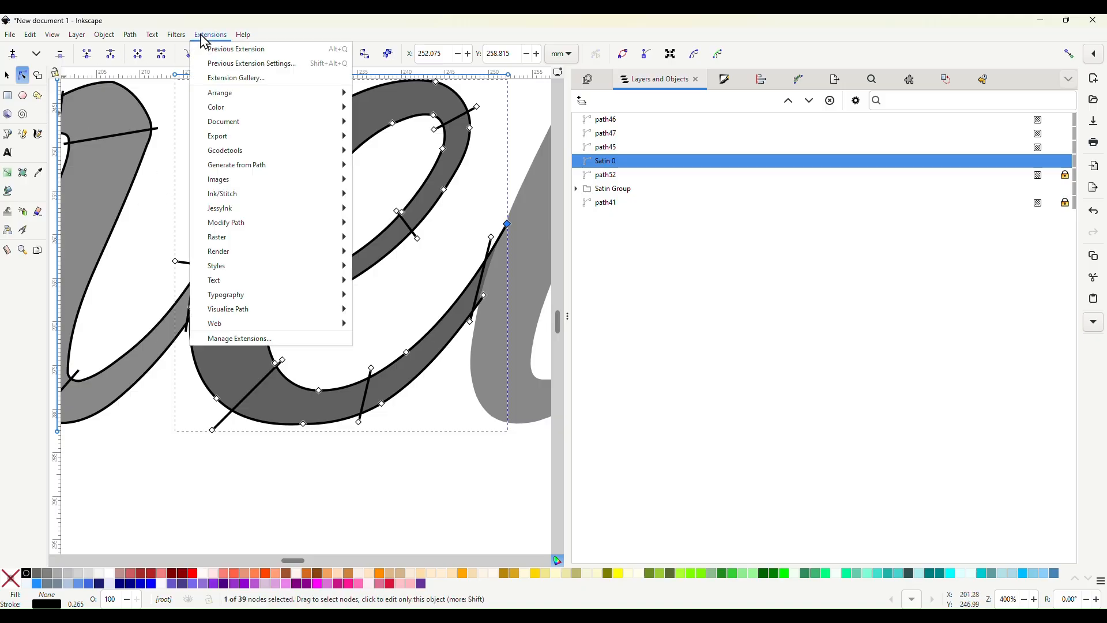
mouse_move(221, 199)
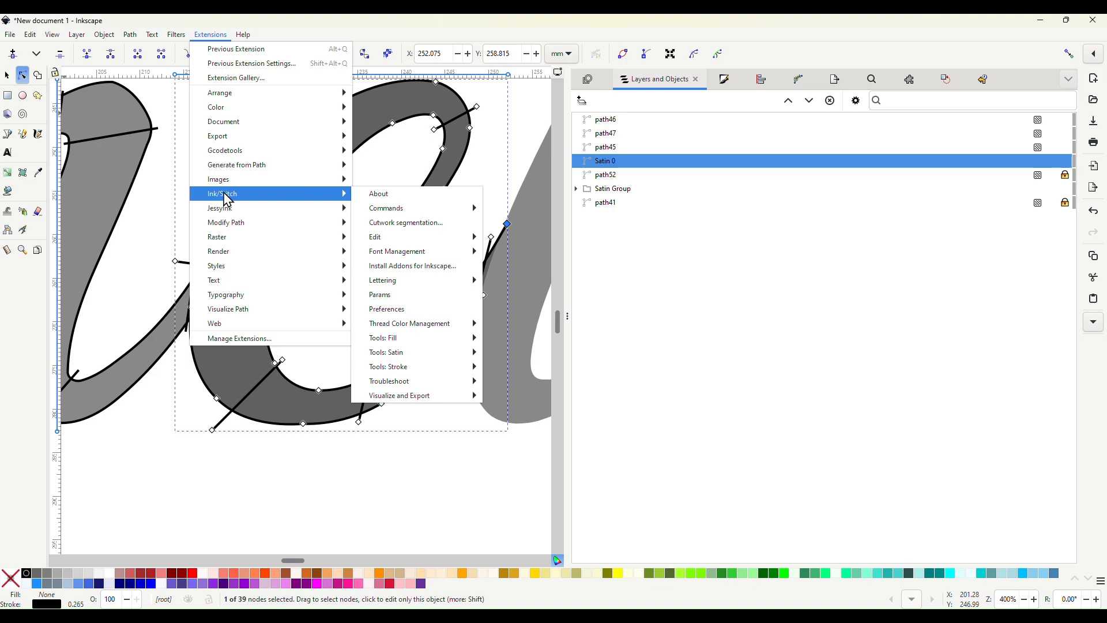
left_click(397, 295)
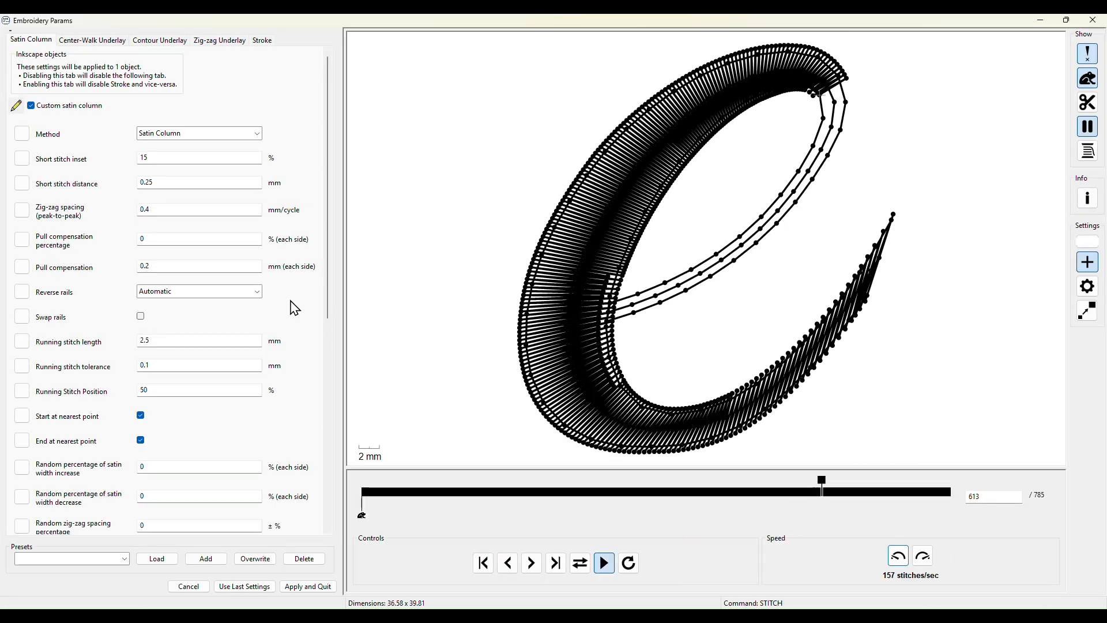
left_click(173, 293)
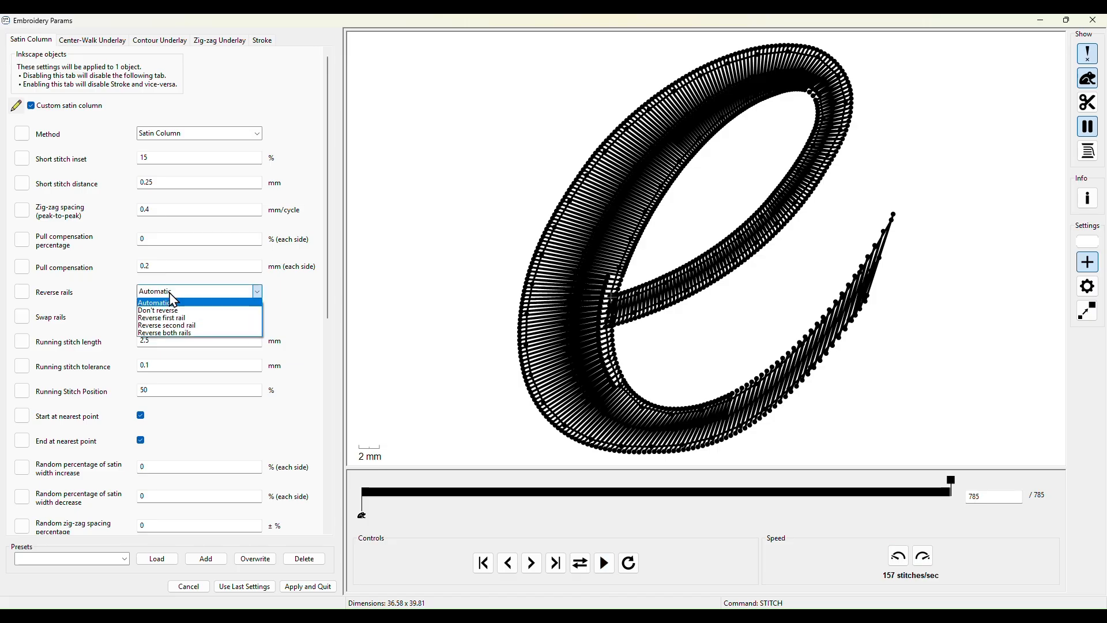
left_click(180, 334)
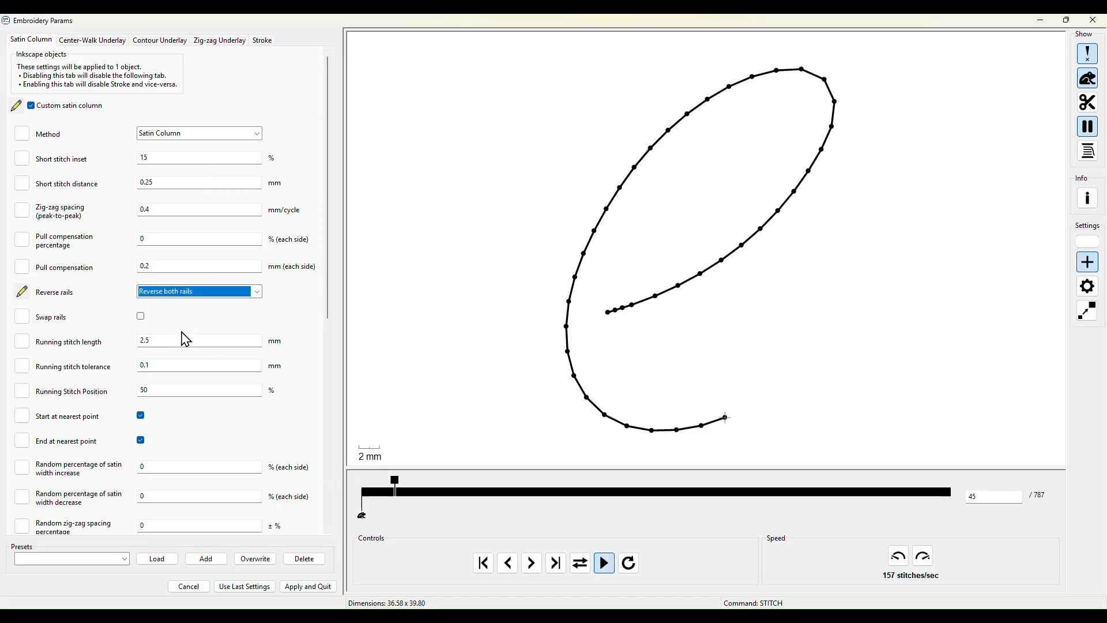
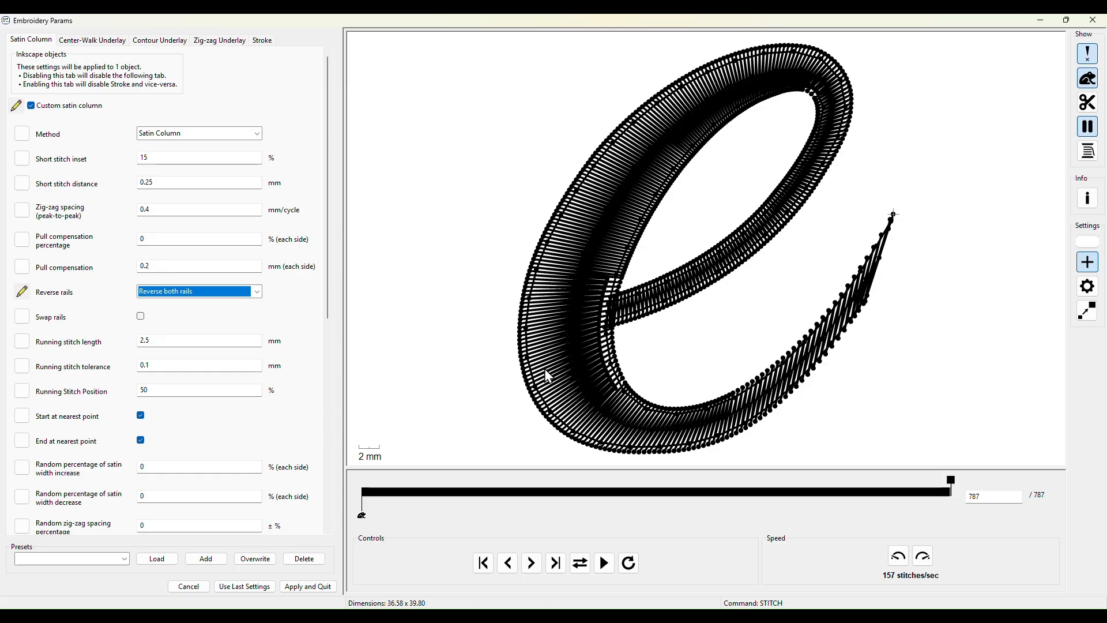
left_click(305, 587)
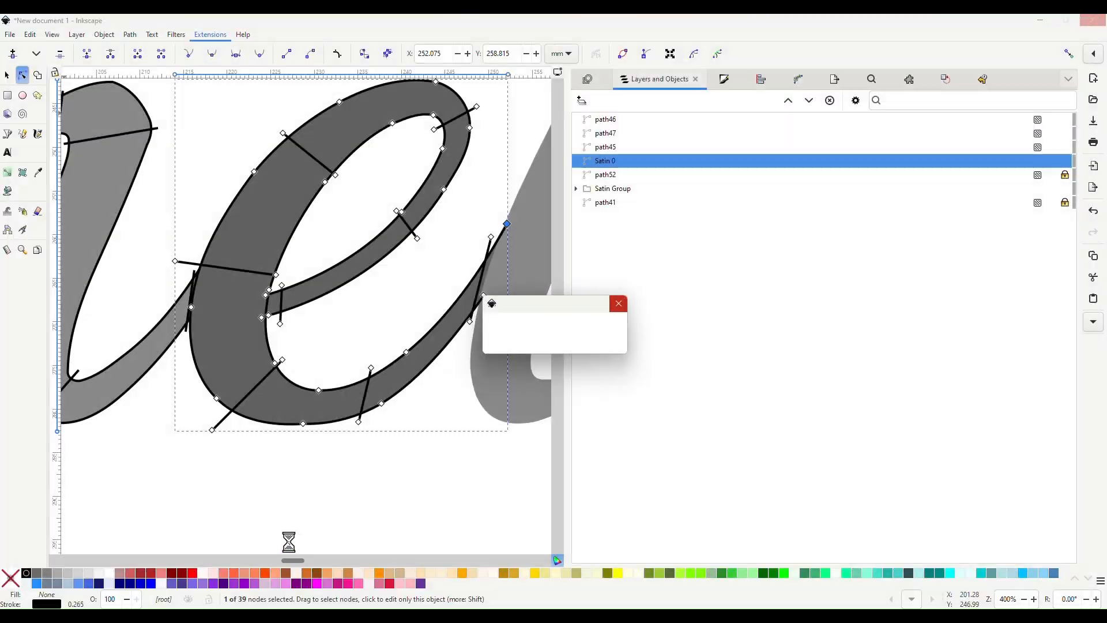
Draw five freehand rungs in one path across the first "l": at the tip, just below it, mid-stem, bottom bend and exit stroke
scroll(464, 430, "down", 2)
scroll(458, 425, "right", 8)
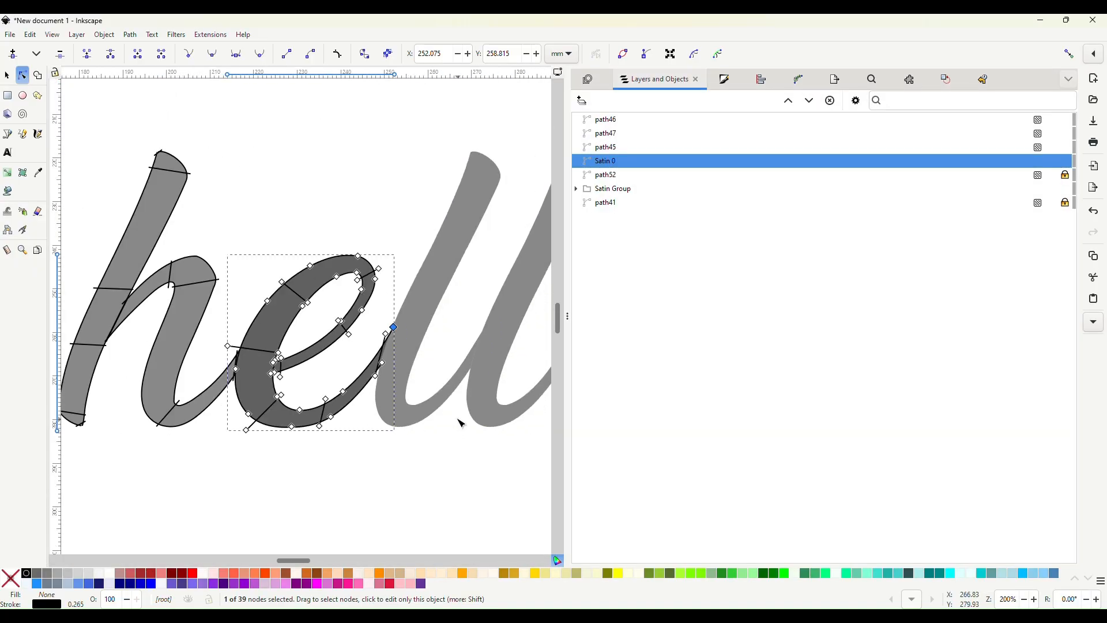
scroll(447, 392, "right", 3)
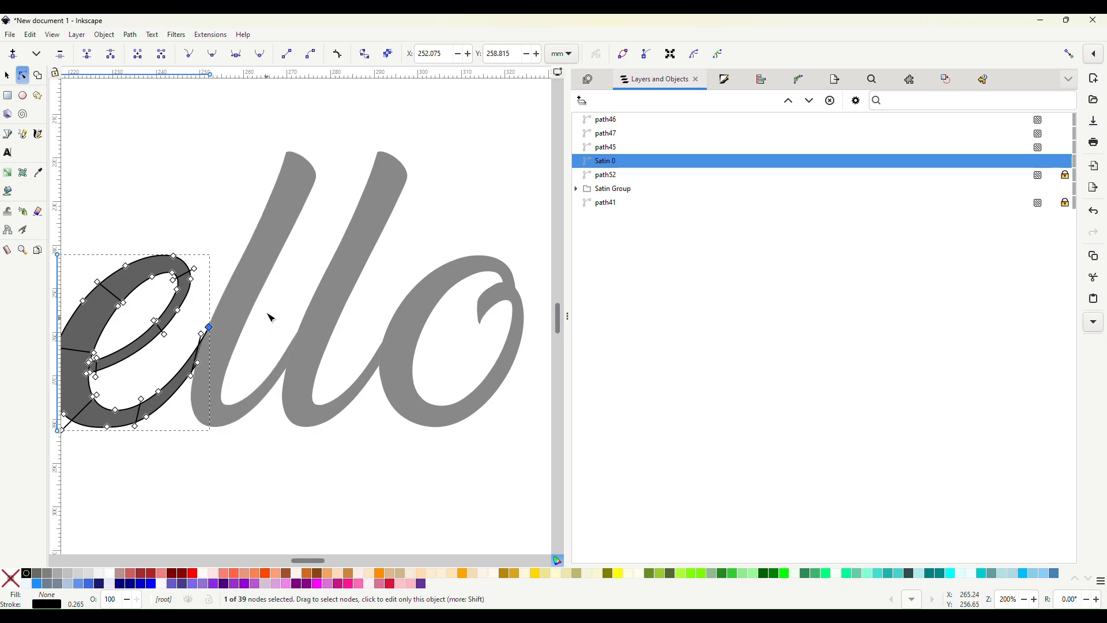
key("Escape")
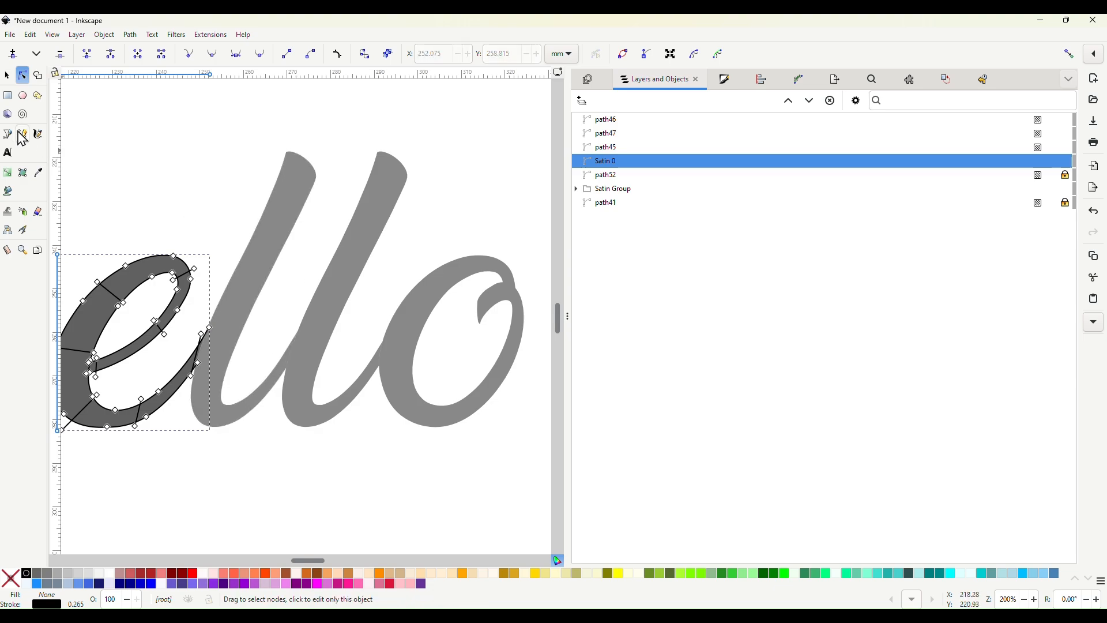
left_click(22, 136)
key("Escape")
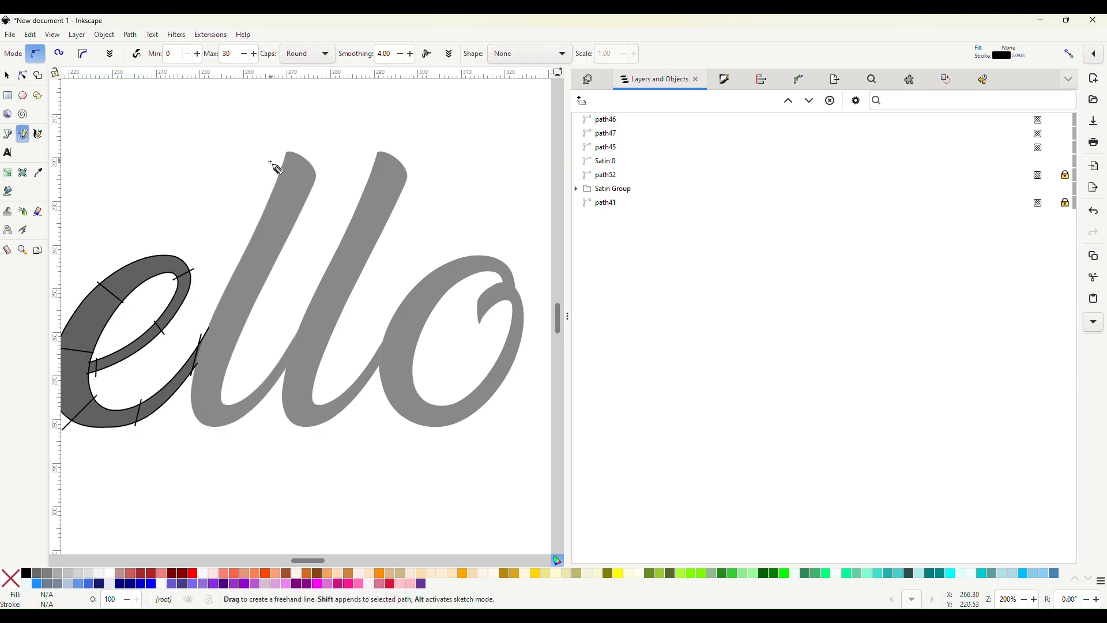
mouse_move(274, 167)
left_mouse_down()
mouse_move(297, 147)
mouse_move(274, 171)
mouse_move(326, 174)
left_mouse_up()
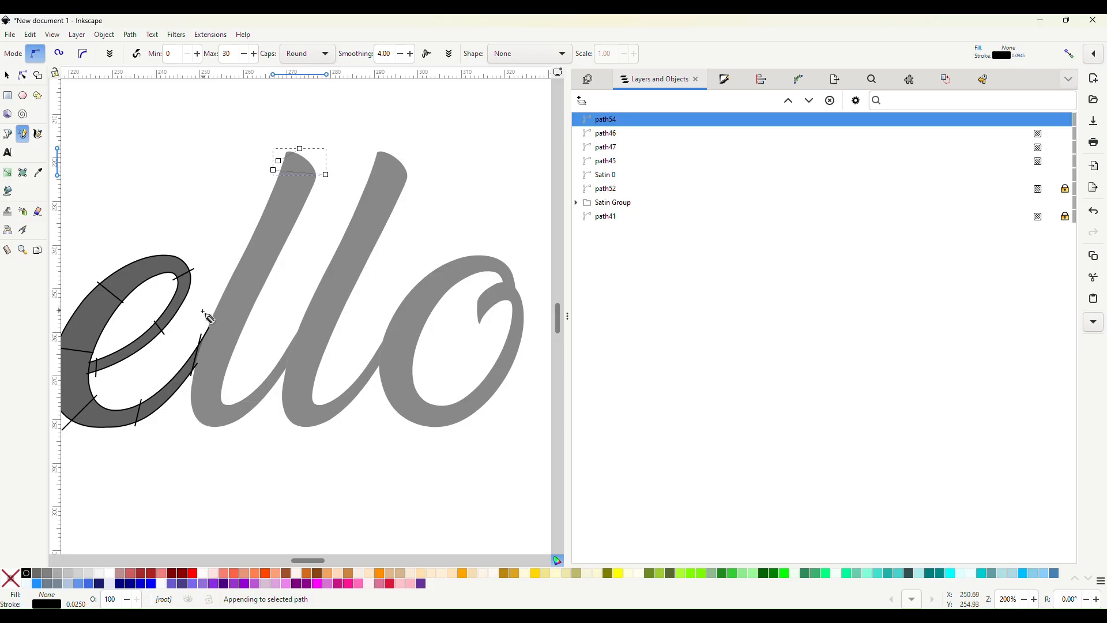
left_click_drag(199, 311, 251, 320)
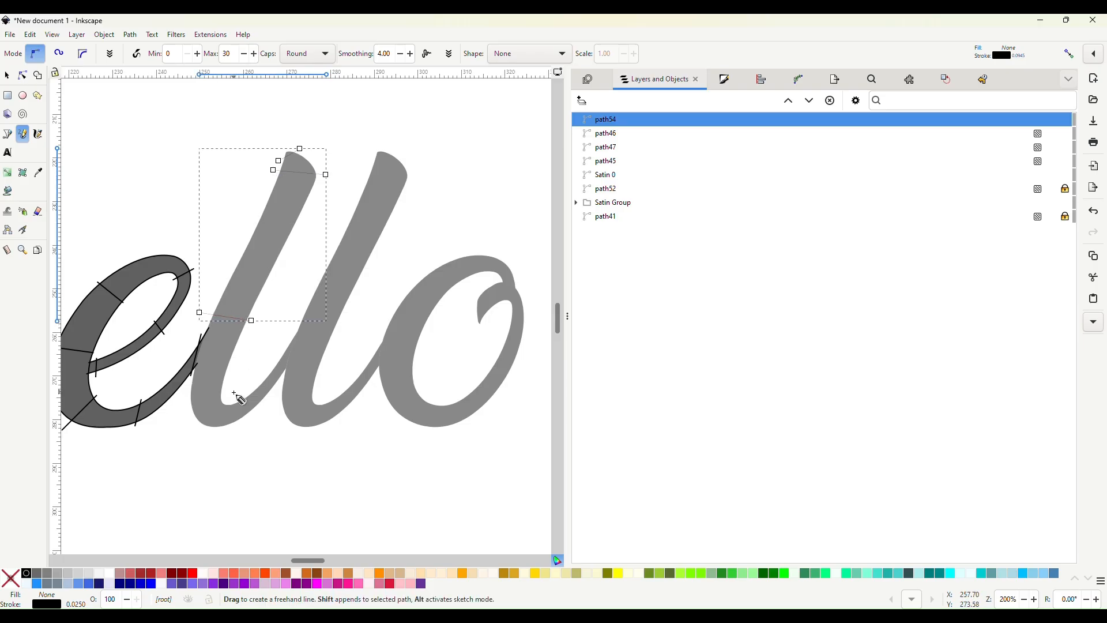
mouse_move(232, 397)
left_mouse_down()
mouse_move(212, 432)
mouse_move(201, 432)
left_mouse_up()
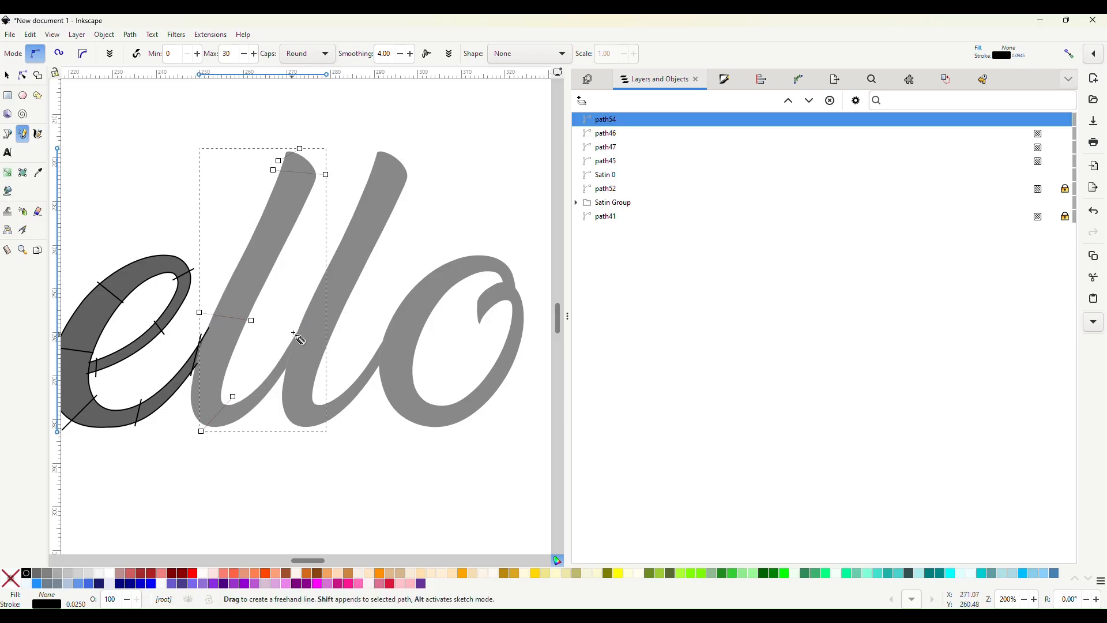
left_click_drag(281, 361, 274, 392)
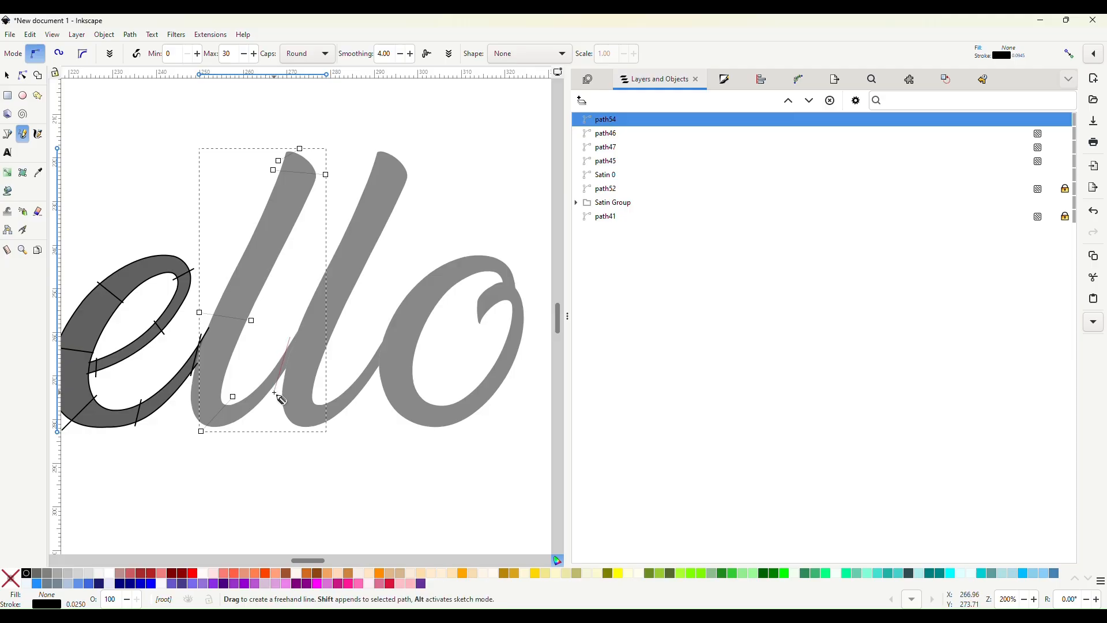
Convert the first "l" and its rungs into a satin column with Ink/Stitch Fill to Satin
left_click(7, 76)
left_click(270, 251, "shift")
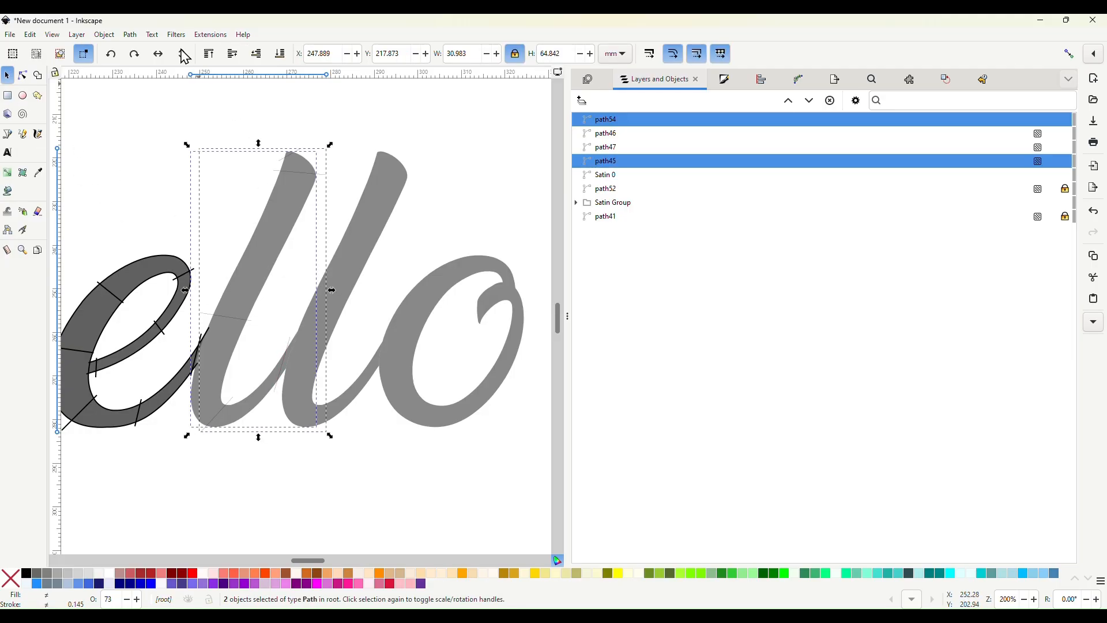
left_click(209, 35)
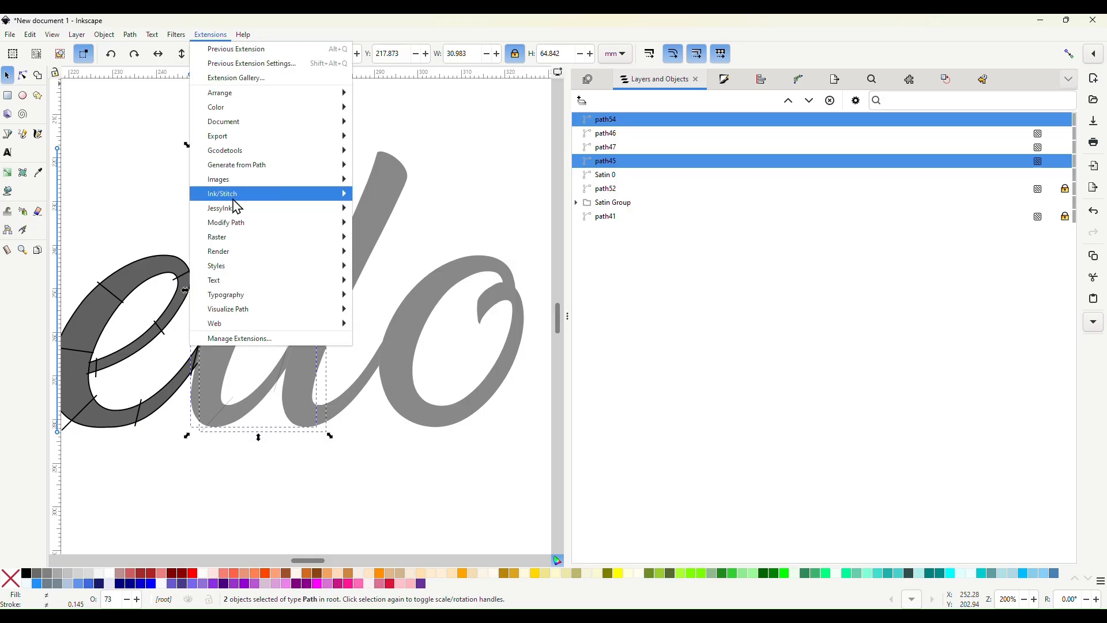
mouse_move(251, 201)
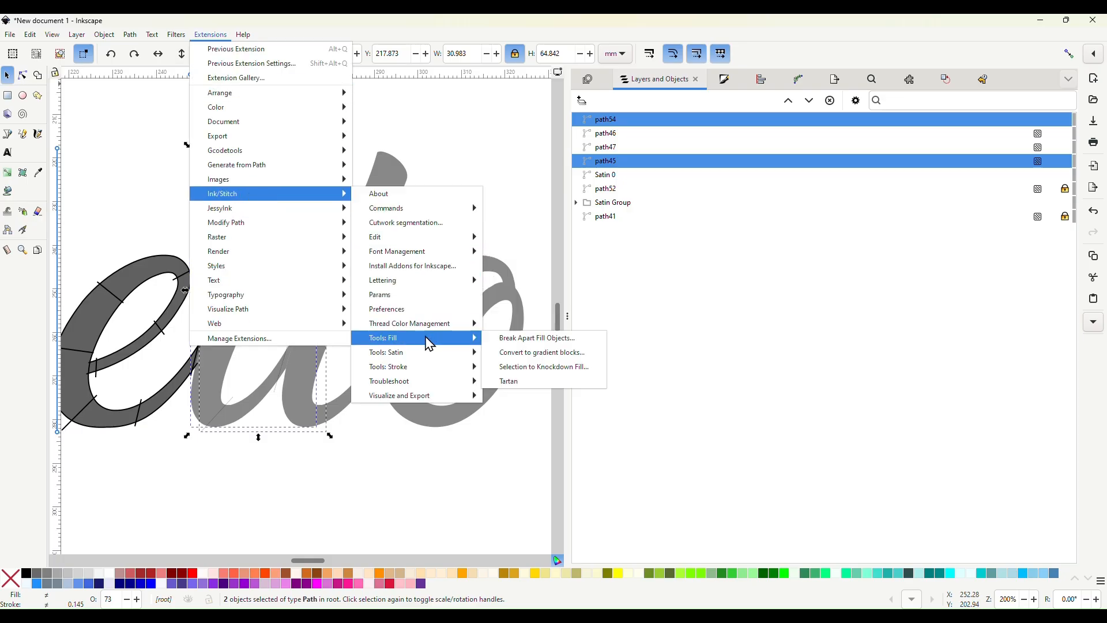
mouse_move(427, 358)
left_click(507, 381)
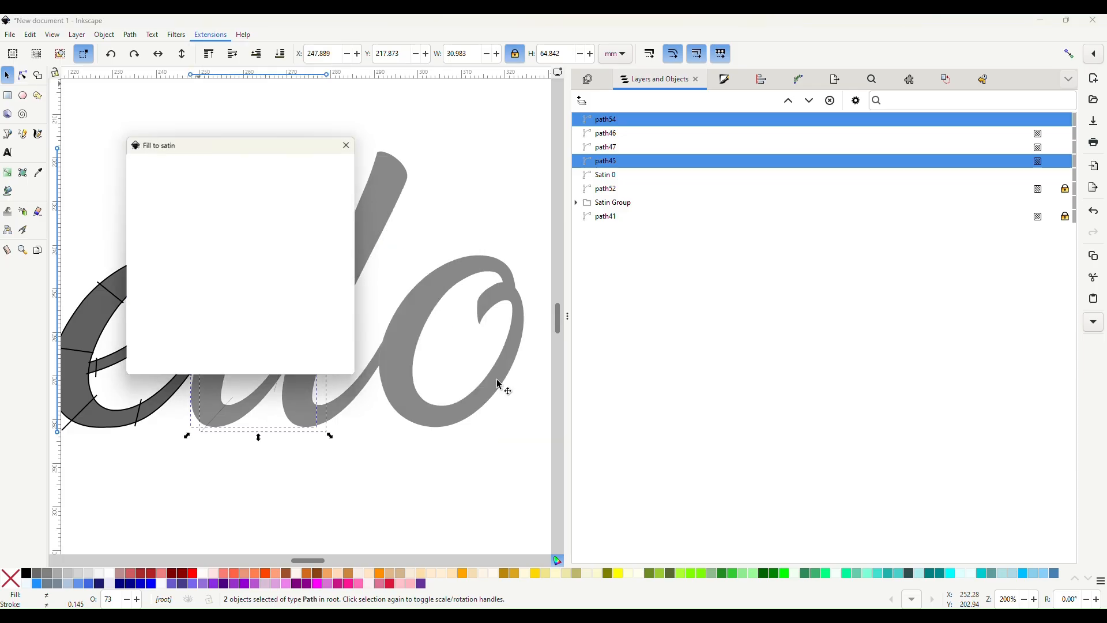
left_click(336, 376)
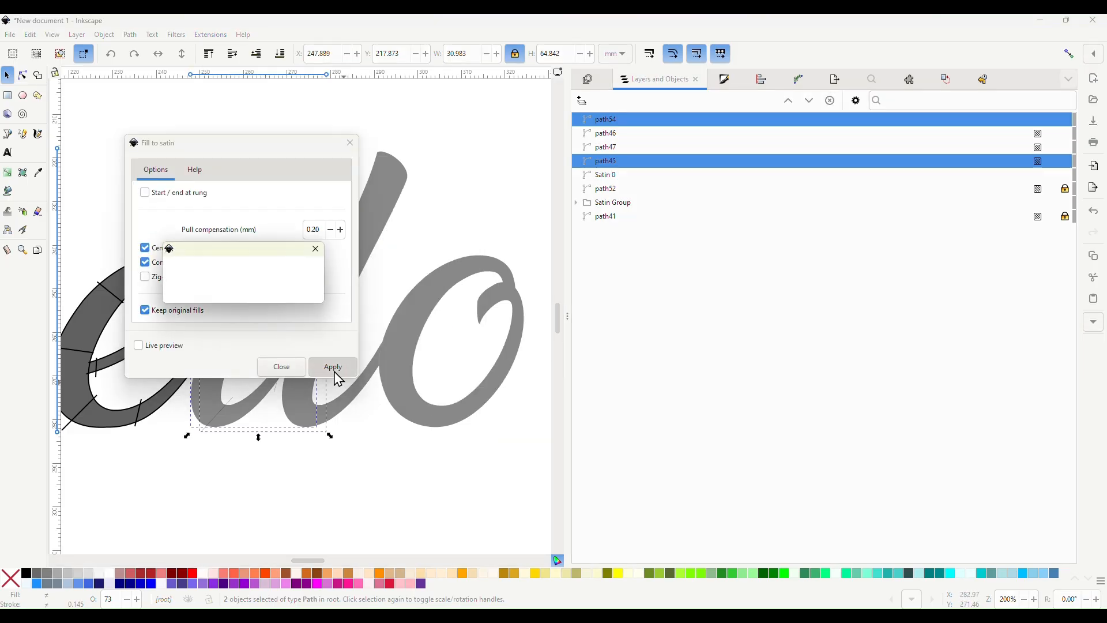
left_click(285, 369)
left_click(378, 265)
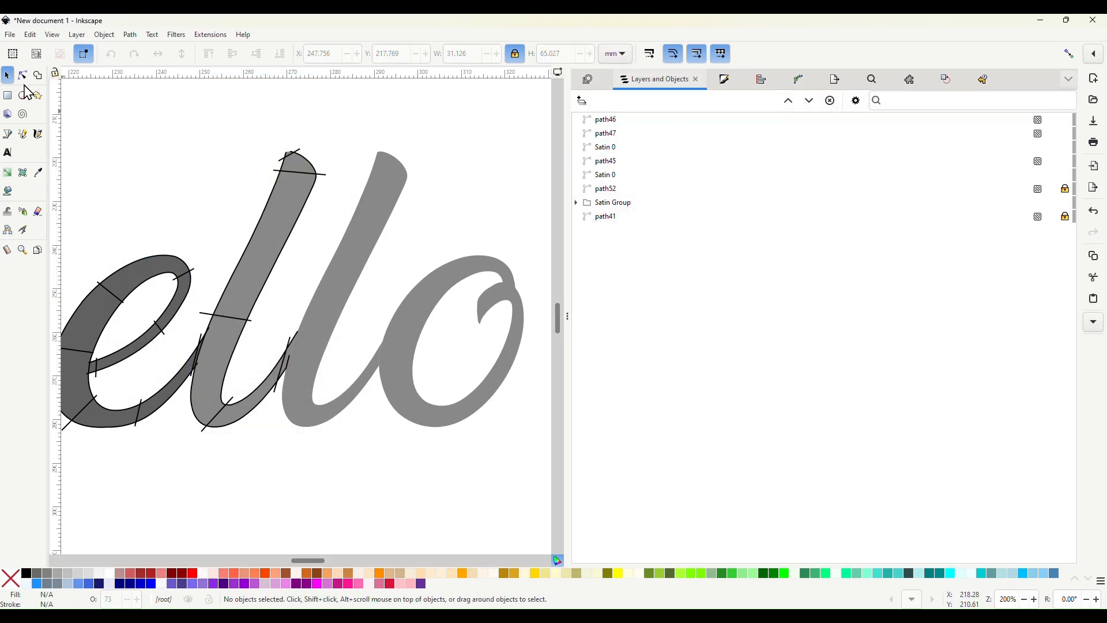
Draw five straight rungs in one path across the second "l": at the tip, just below it, mid-stem, bottom bend and exit stroke
left_click(22, 134)
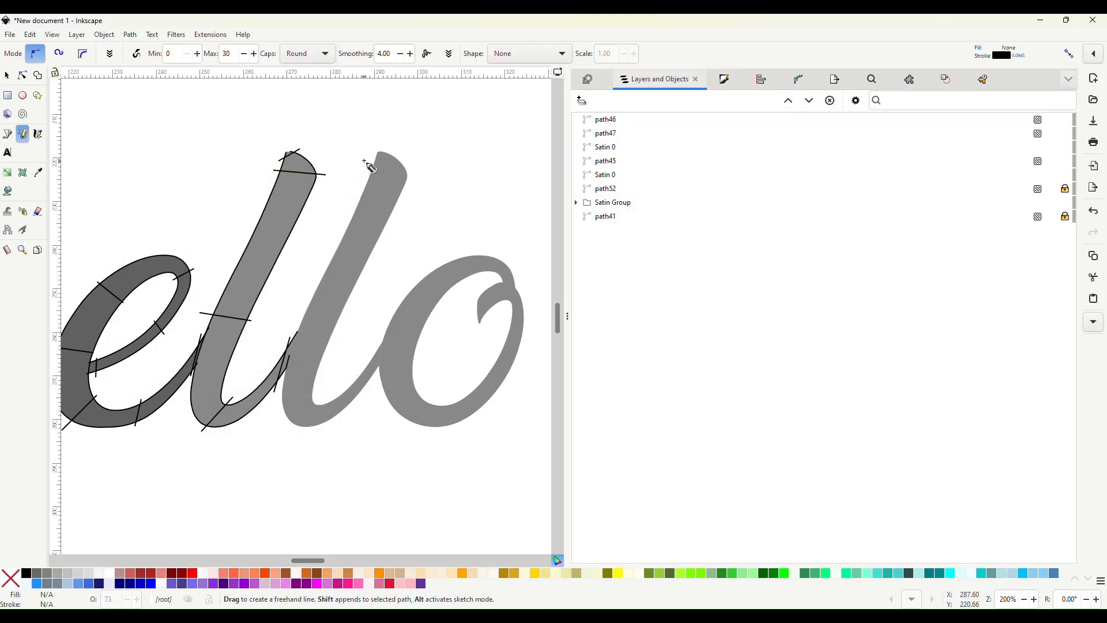
left_click_drag(364, 161, 379, 159)
left_click(394, 152)
left_click(367, 176, "shift")
left_click(407, 177)
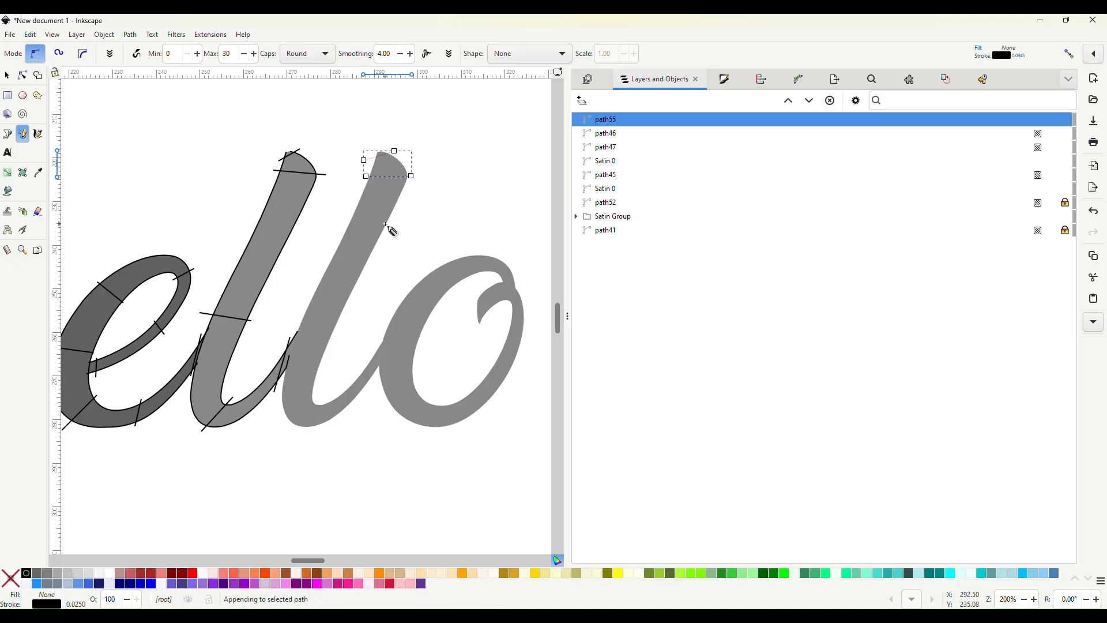
left_click(294, 316, "shift")
left_click(340, 322)
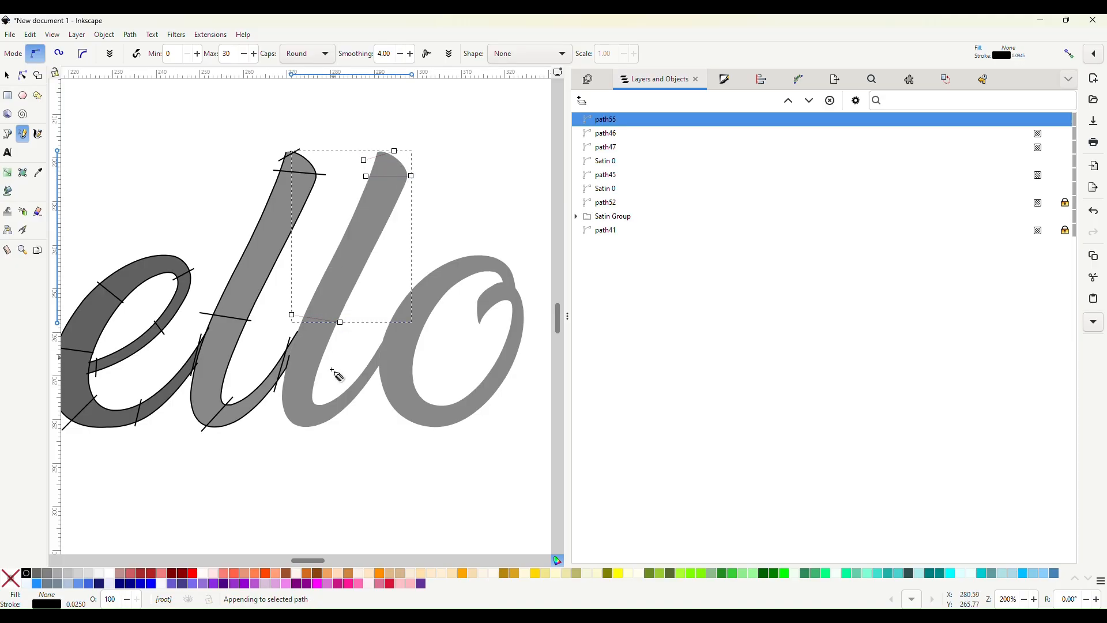
left_click(329, 391, "shift")
left_click(309, 433)
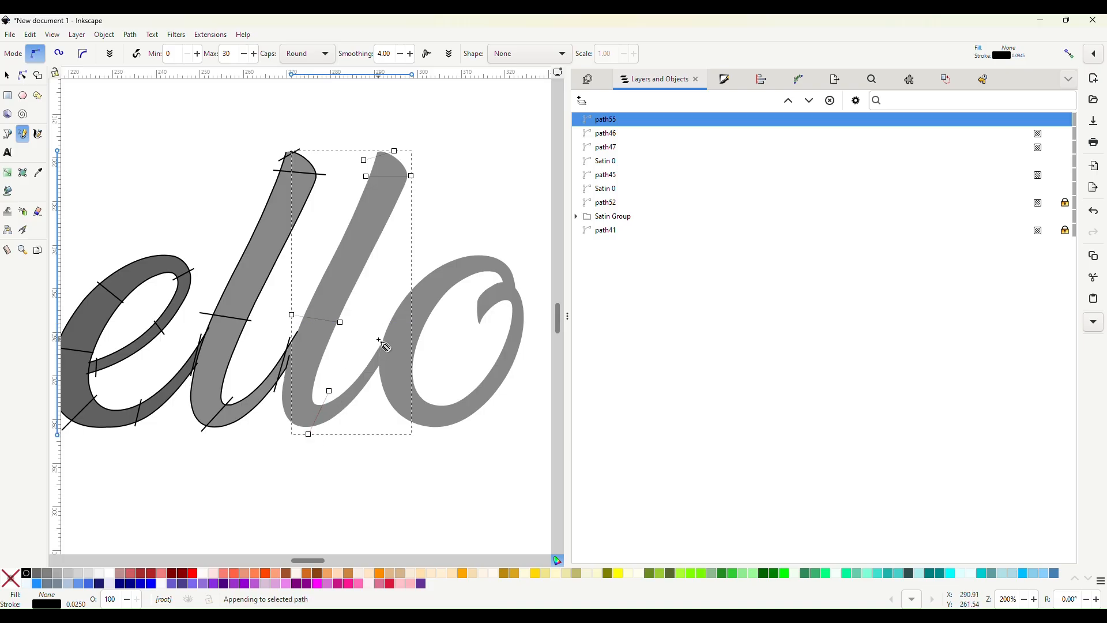
left_click(379, 339, "shift")
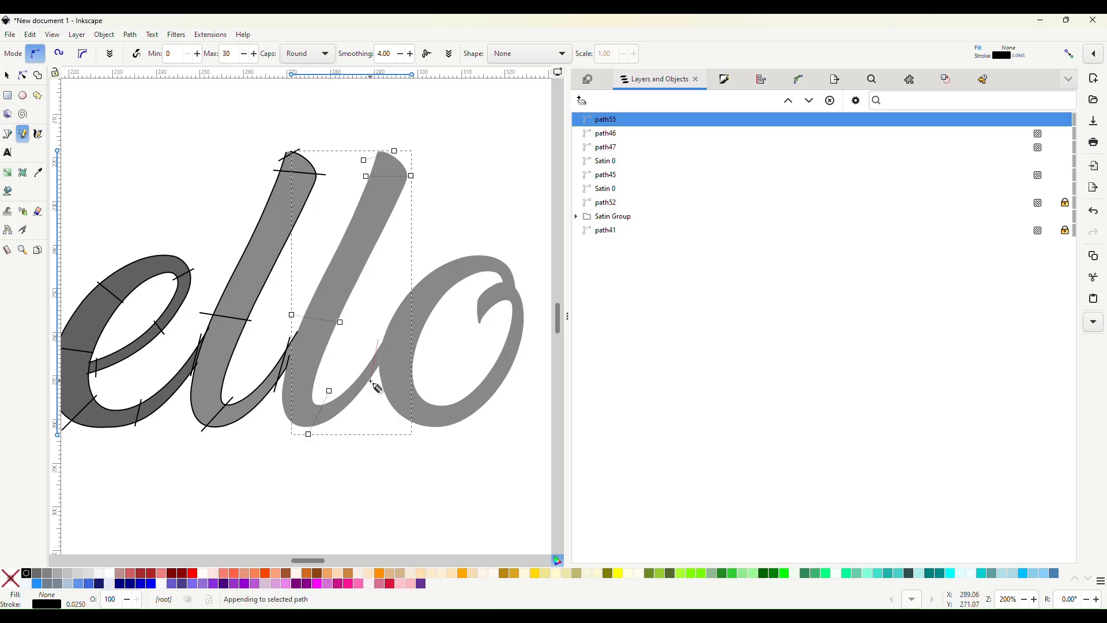
Convert the second "l" and its rungs into a satin column with Ink/Stitch Fill to Satin
left_click(7, 76)
left_click(367, 221, "shift")
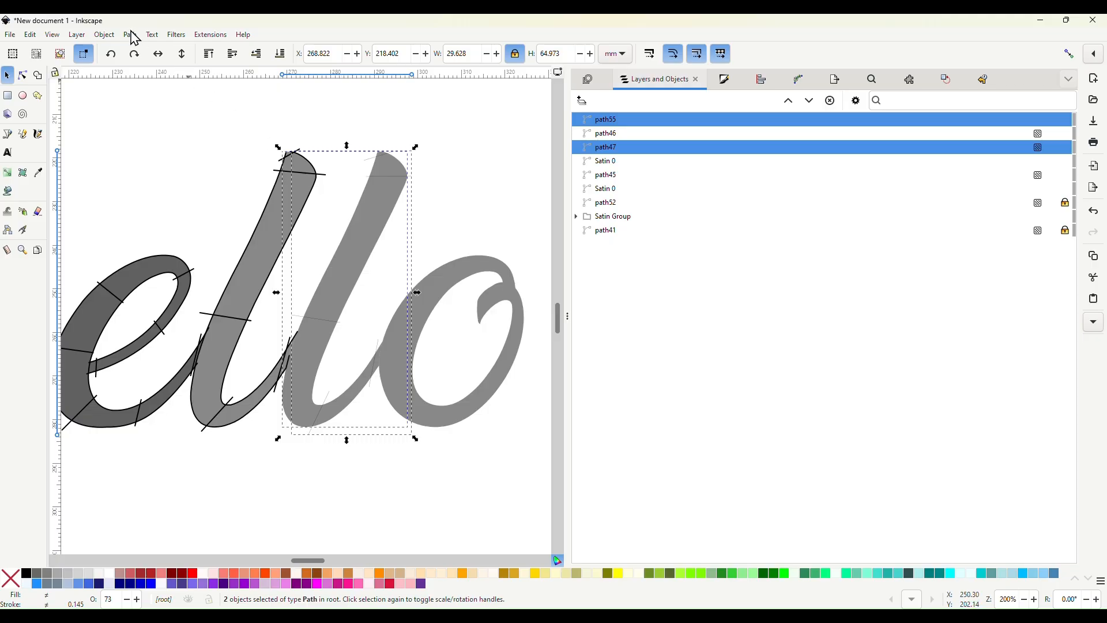
left_click(210, 35)
mouse_move(224, 196)
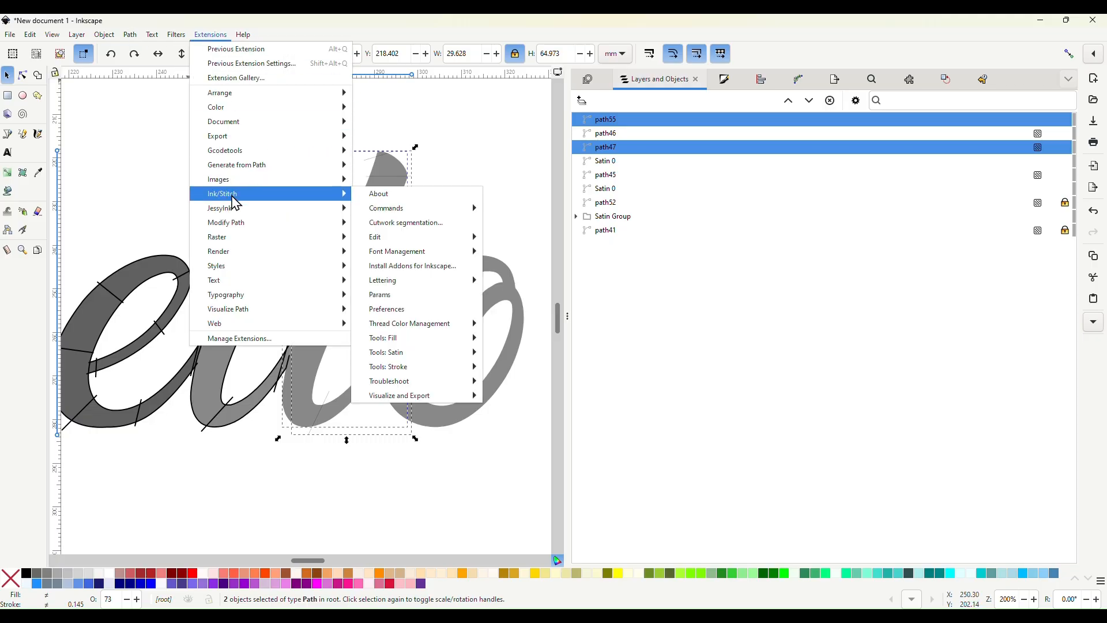
mouse_move(392, 352)
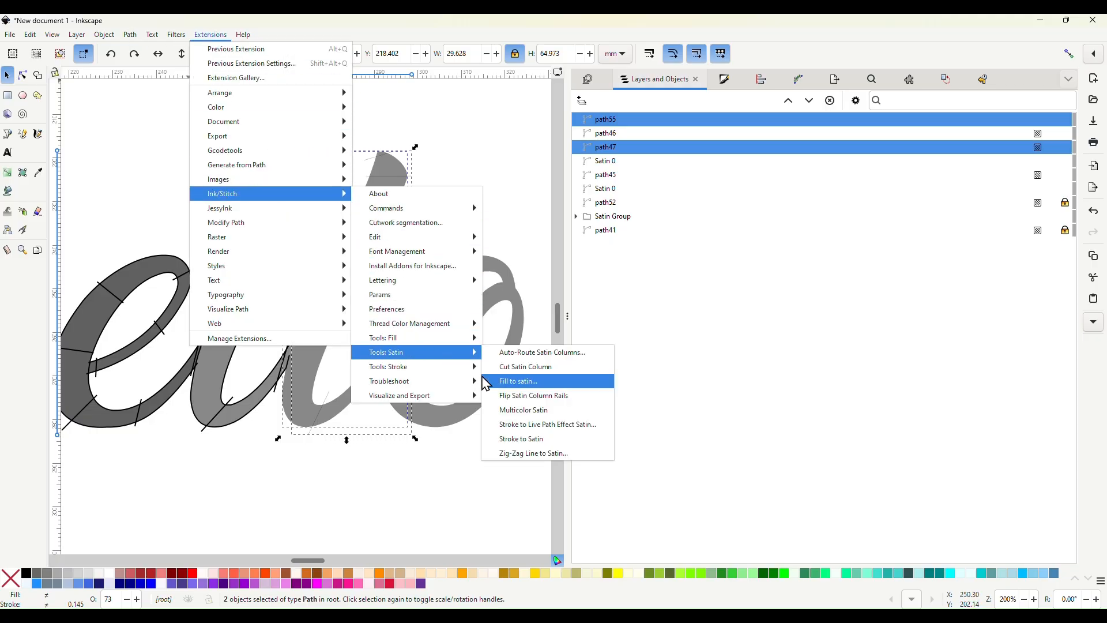
left_click(503, 384)
left_click(243, 277)
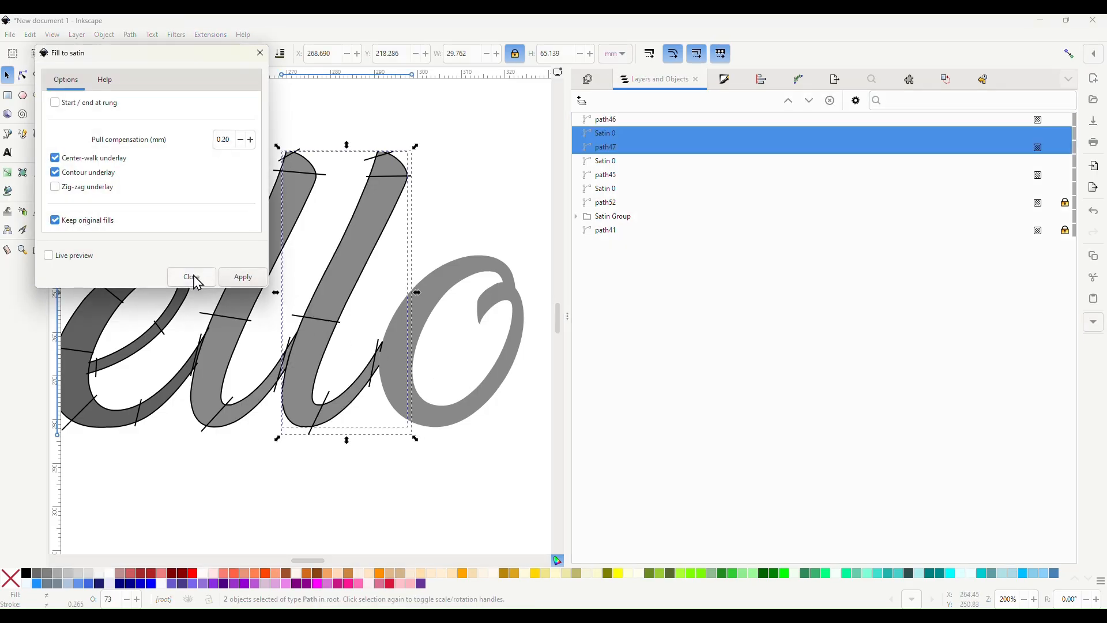
left_click(192, 277)
left_click(435, 235)
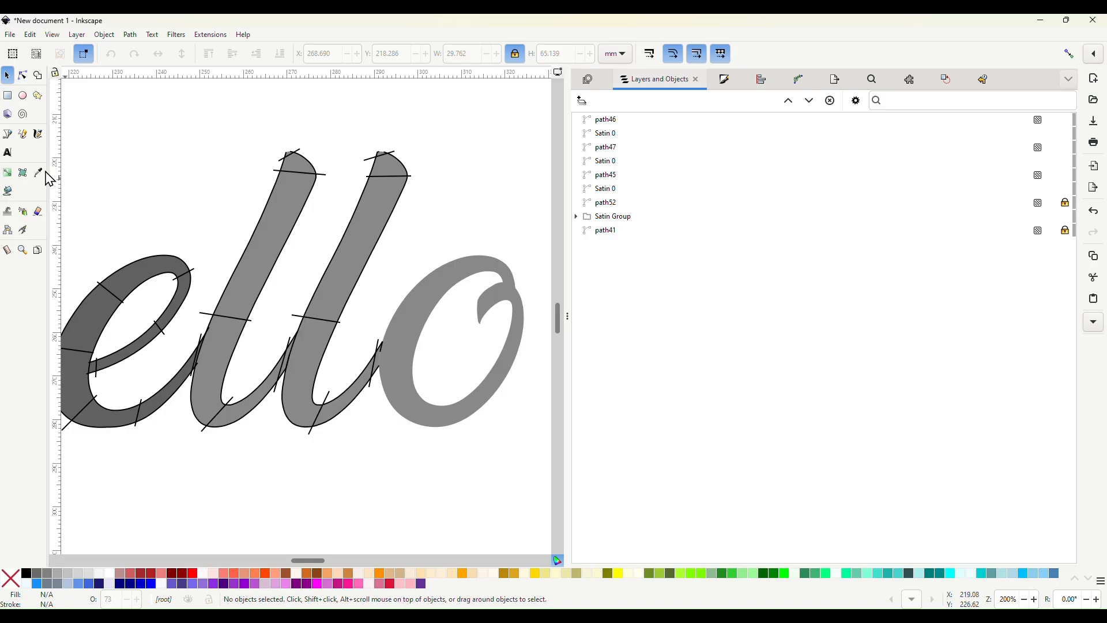
Enable snapping and draw a Pen line across the "o" through the two cusp nodes where its loops meet, extending beyond both edges
left_click(8, 135)
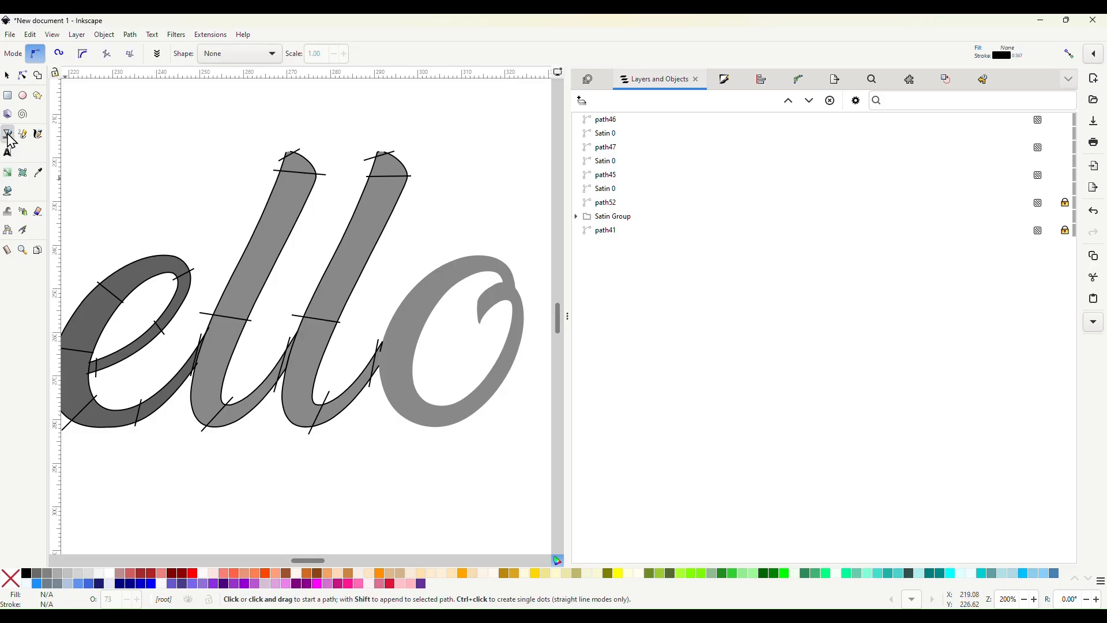
scroll(522, 301, "up", 5)
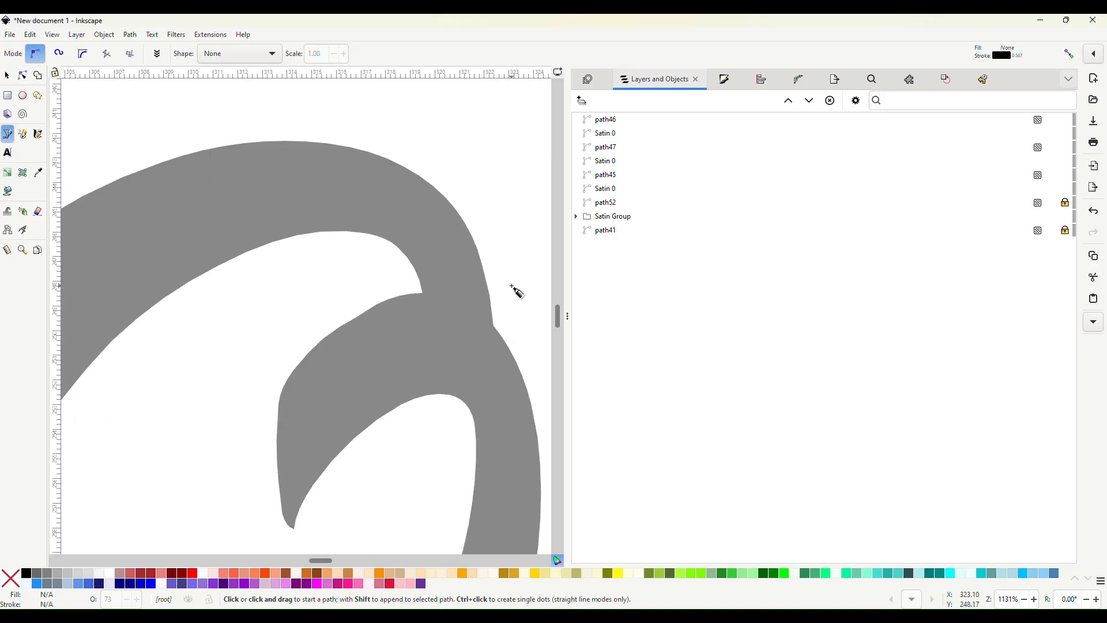
scroll(513, 292, "right", 5)
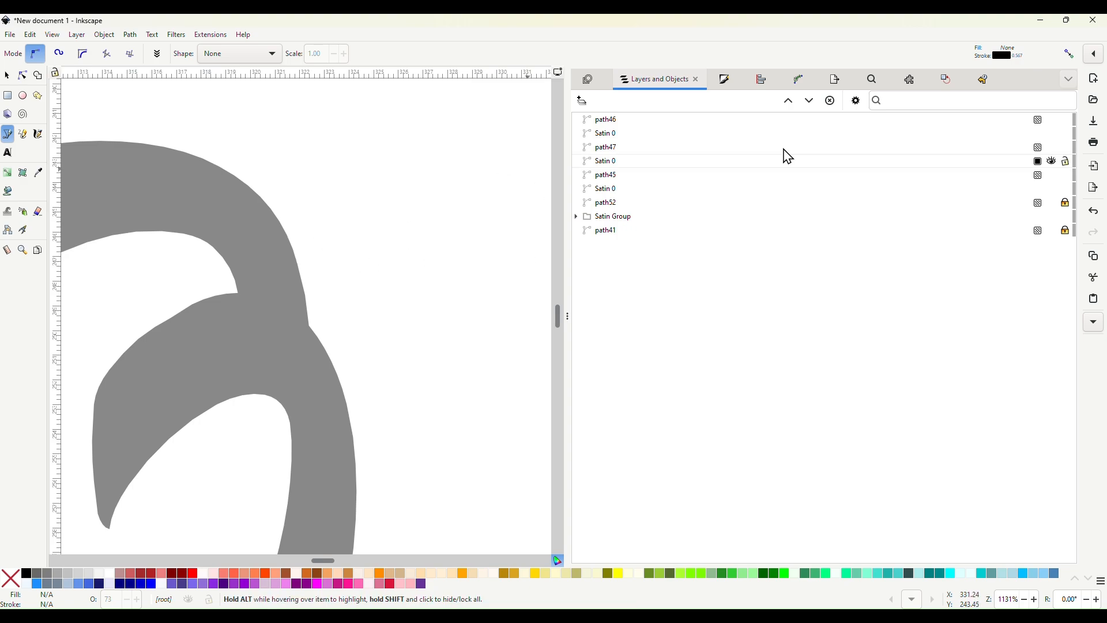
left_click(1069, 54)
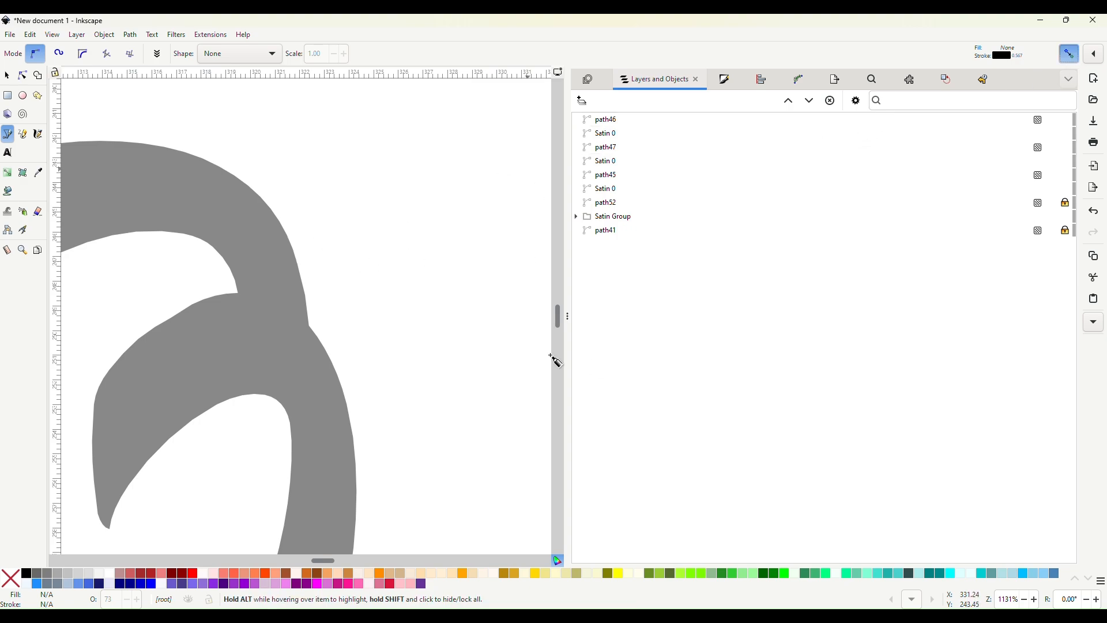
left_click(199, 267)
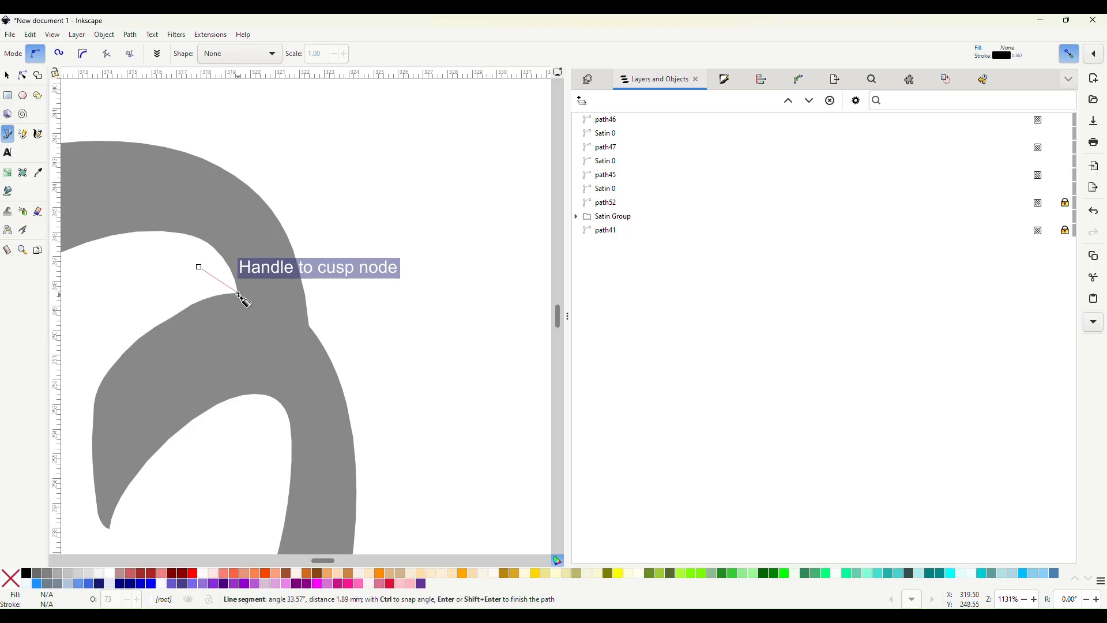
left_click(238, 293)
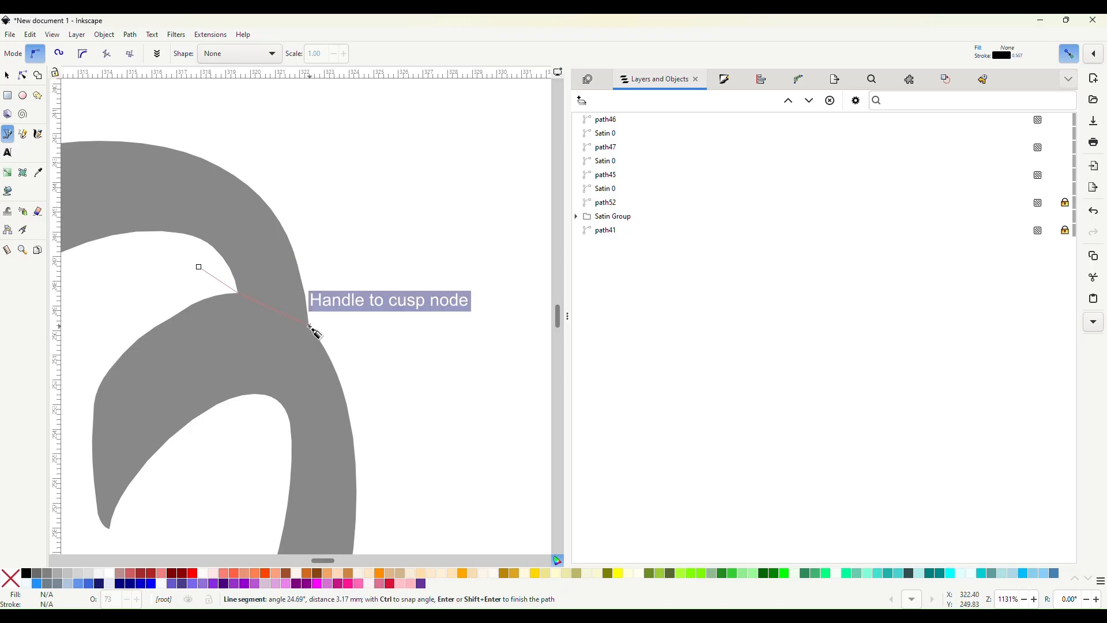
left_click(309, 325)
double_click(363, 314)
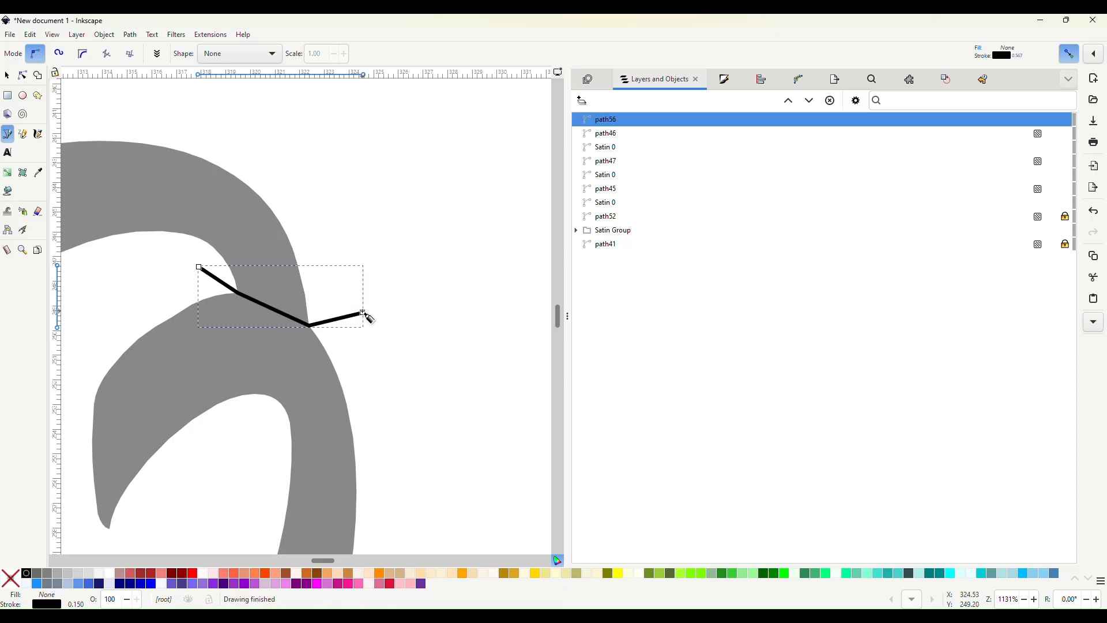
Set the stroke width of the line across the "o" to 0.005 mm
left_click(724, 80)
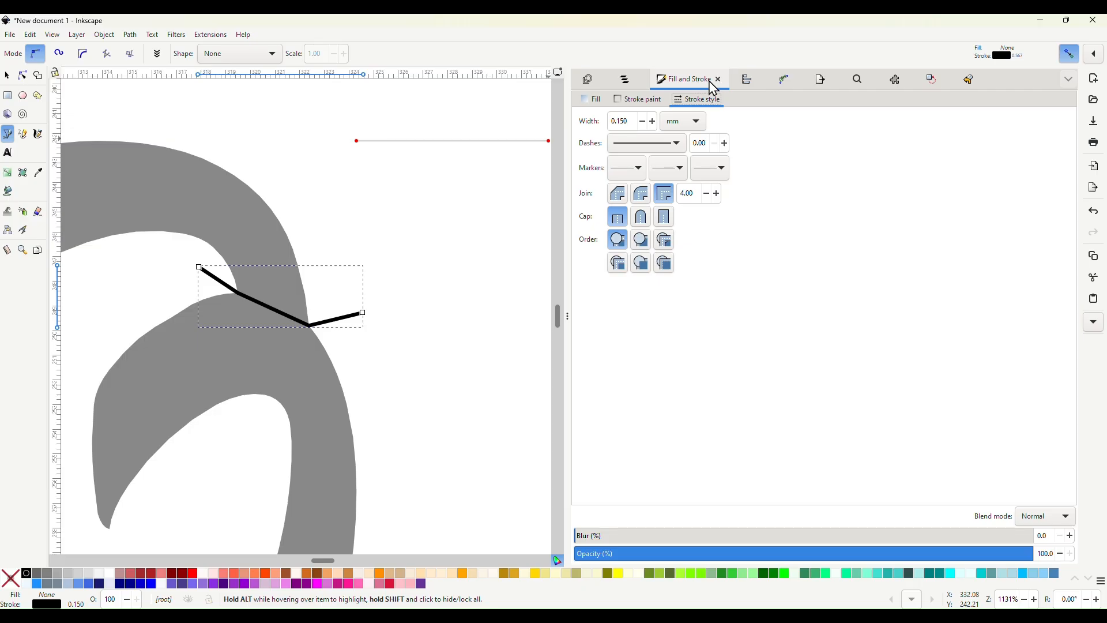
double_click(634, 121)
type(".005")
key("Return")
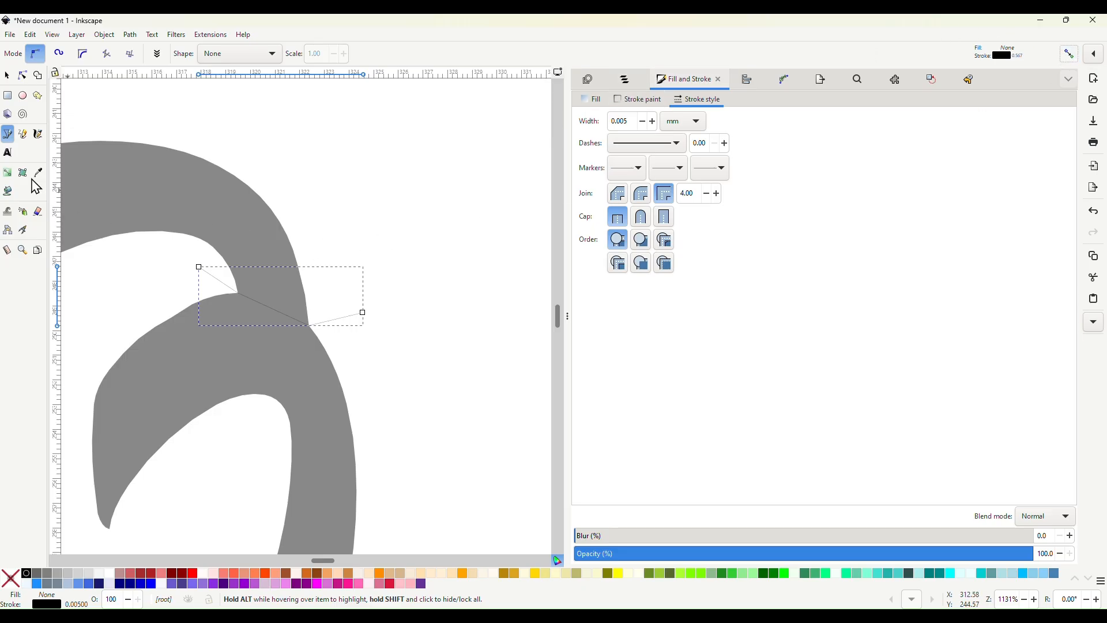
Try to split the "o" along the straight cut line with Flatten and remove the leftover line ends
left_click(23, 75)
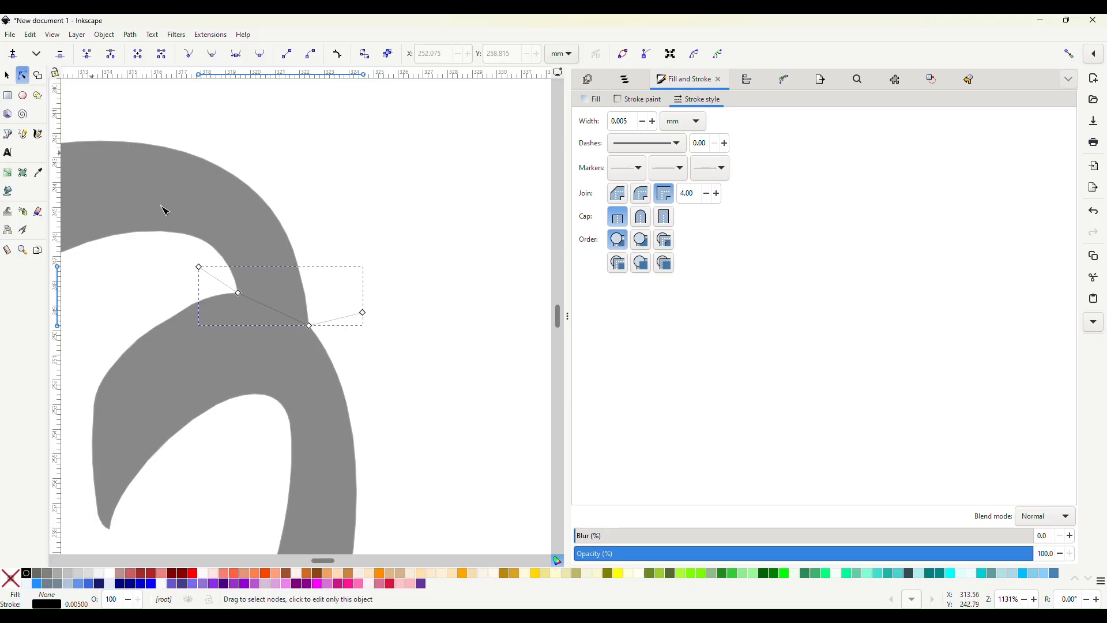
left_click(187, 196, "shift")
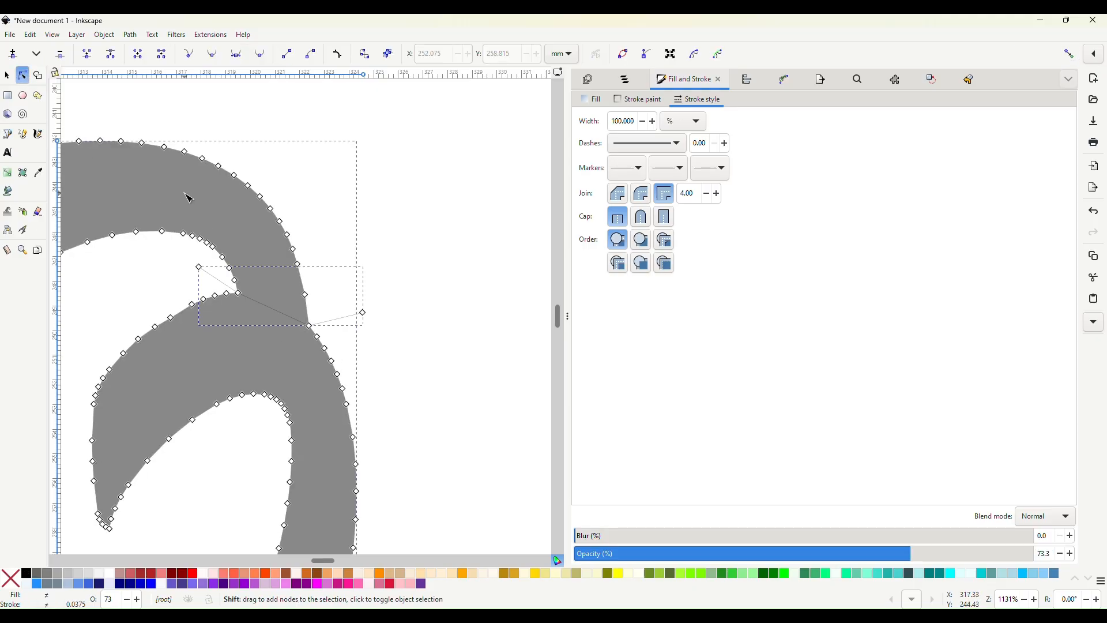
left_click(130, 34)
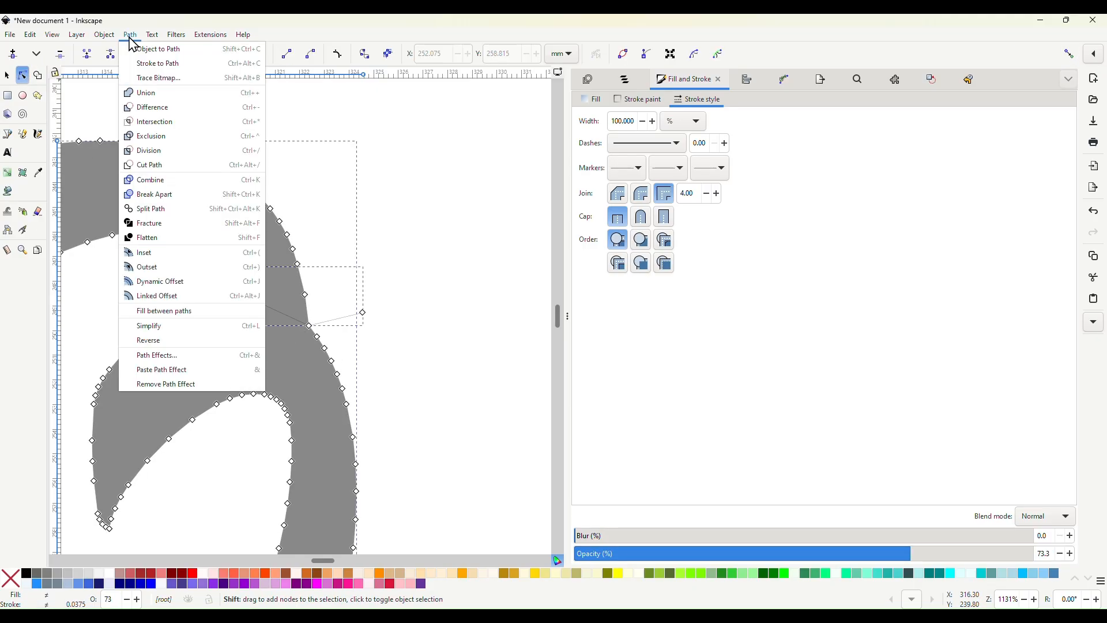
left_click(161, 246)
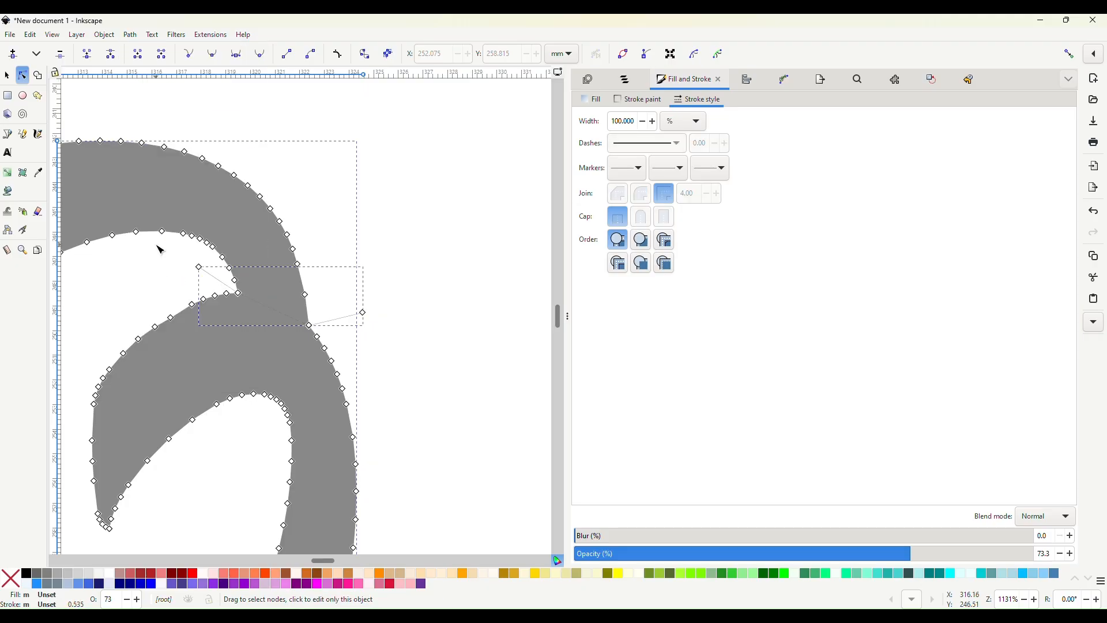
left_click(423, 305)
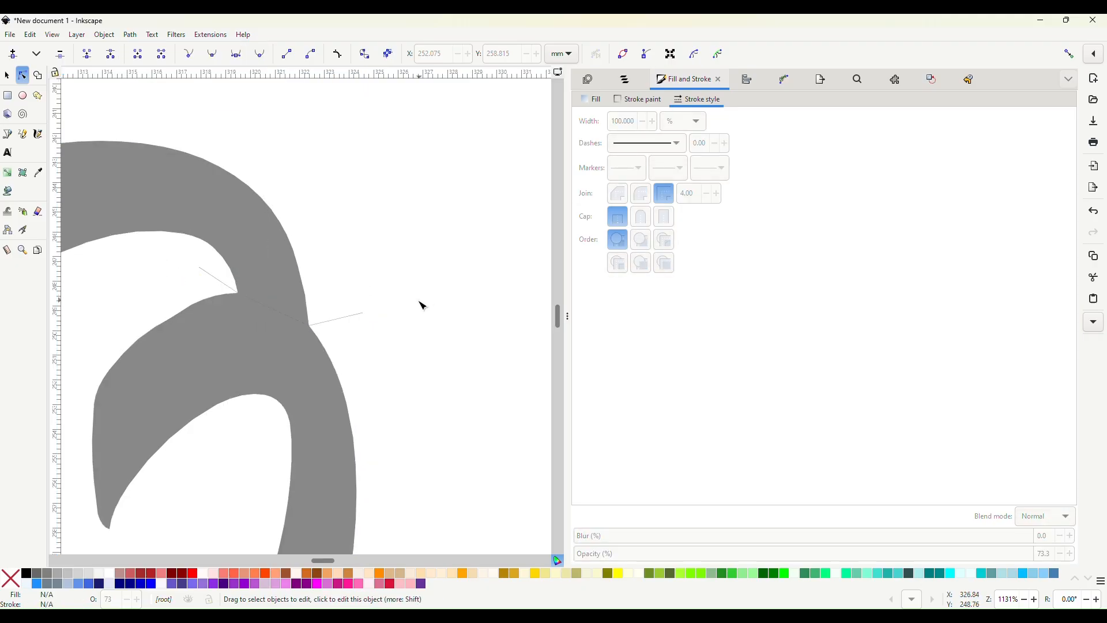
left_click(353, 315)
left_click(7, 75)
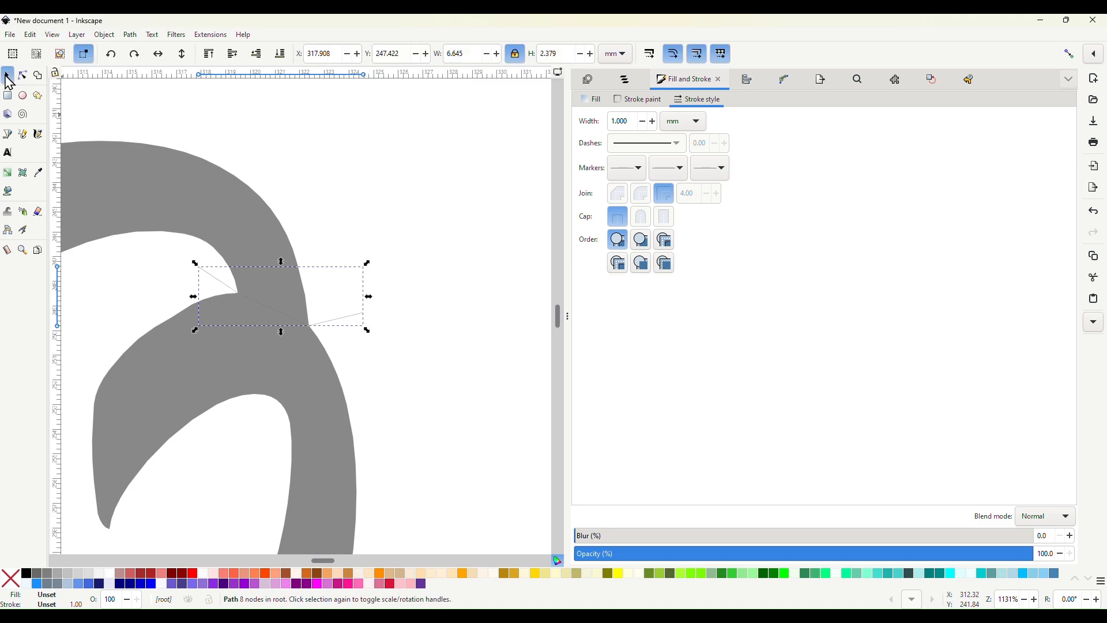
left_click(323, 151)
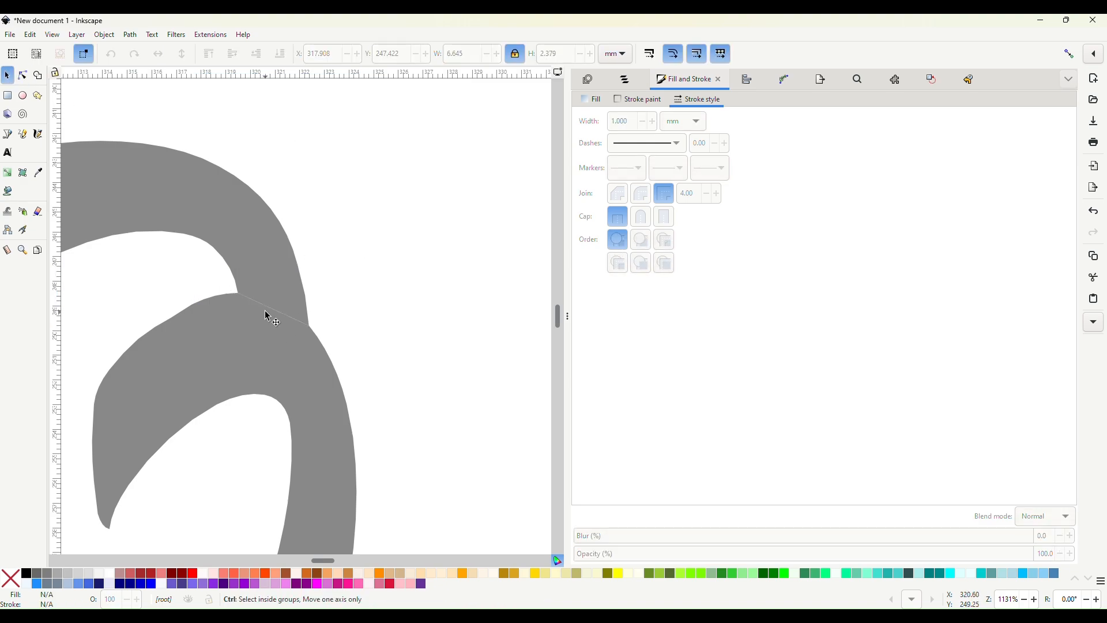
scroll(265, 310, "up", 3, "ctrl")
scroll(265, 309, "down", 1, "ctrl")
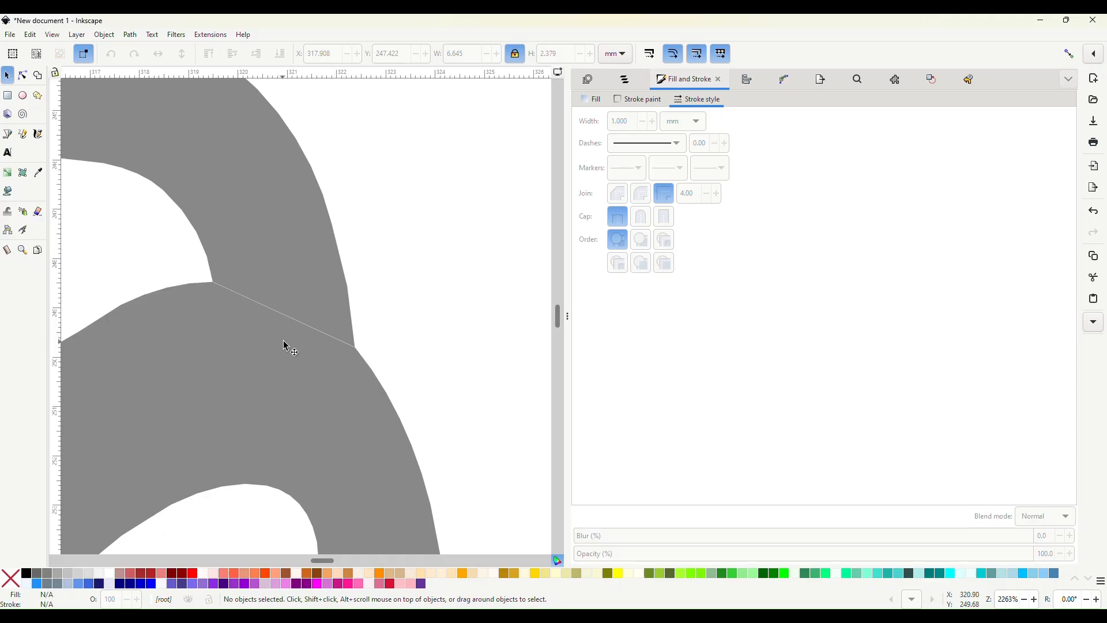
key("ctrl")
scroll(286, 345, "down", 2, "ctrl")
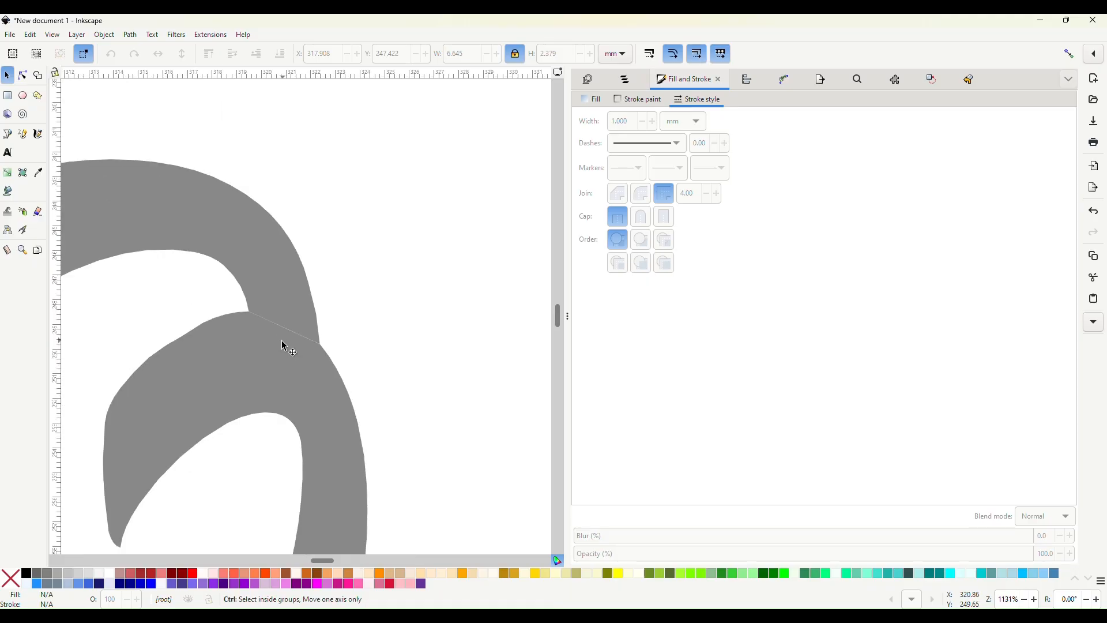
Draw a straight Pencil rung across the end of the "o"'s upper stroke, just above the cut
left_click(22, 134)
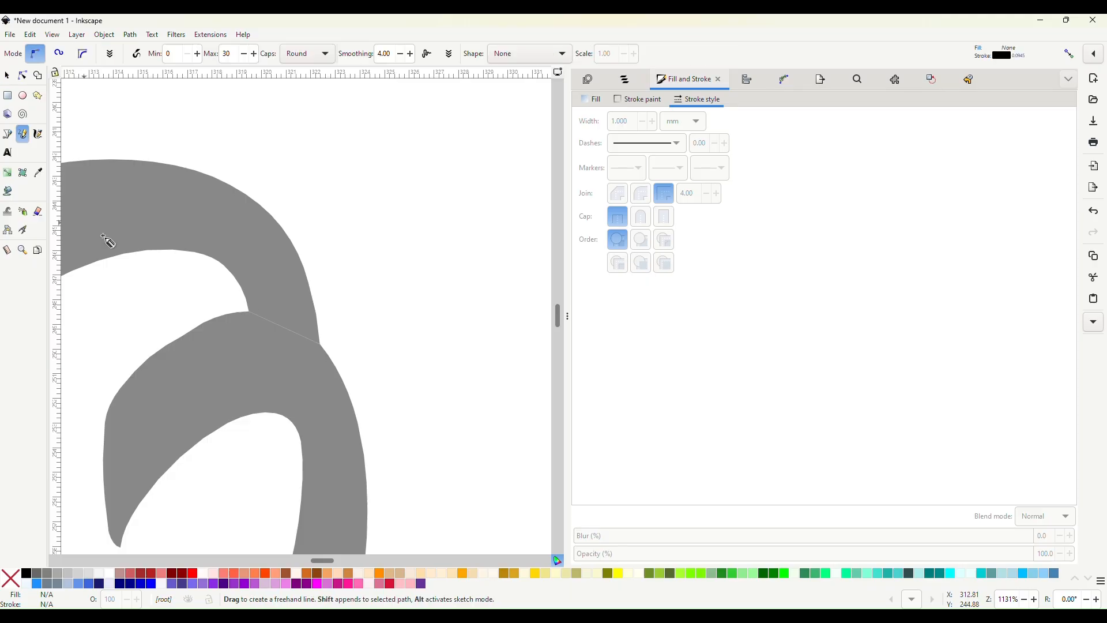
left_click(241, 301)
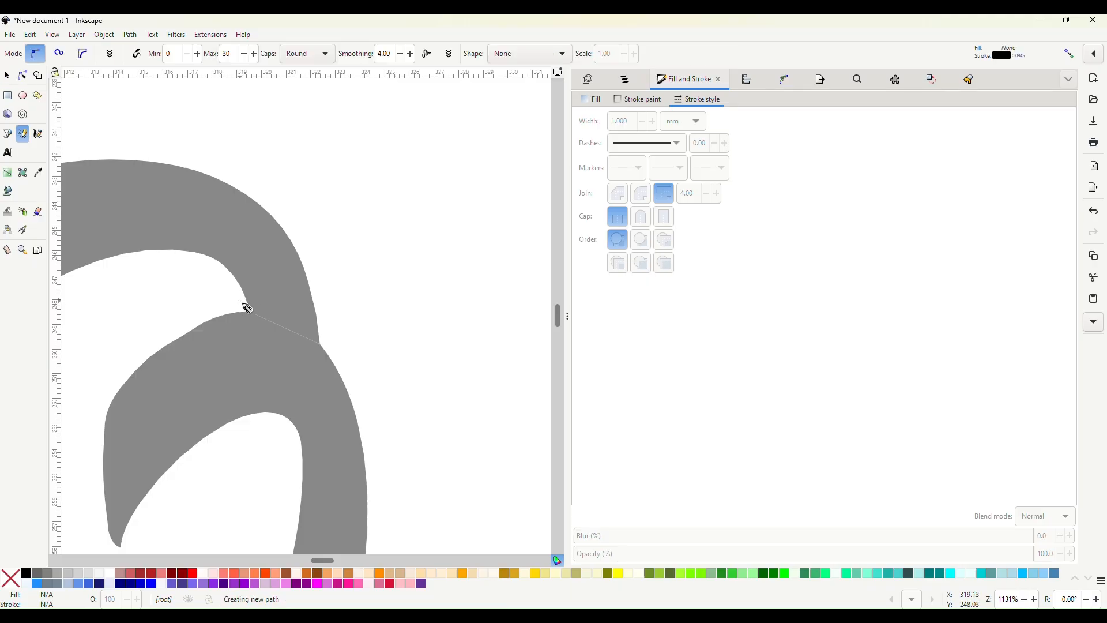
left_click(339, 333)
scroll(235, 304, "left", 10)
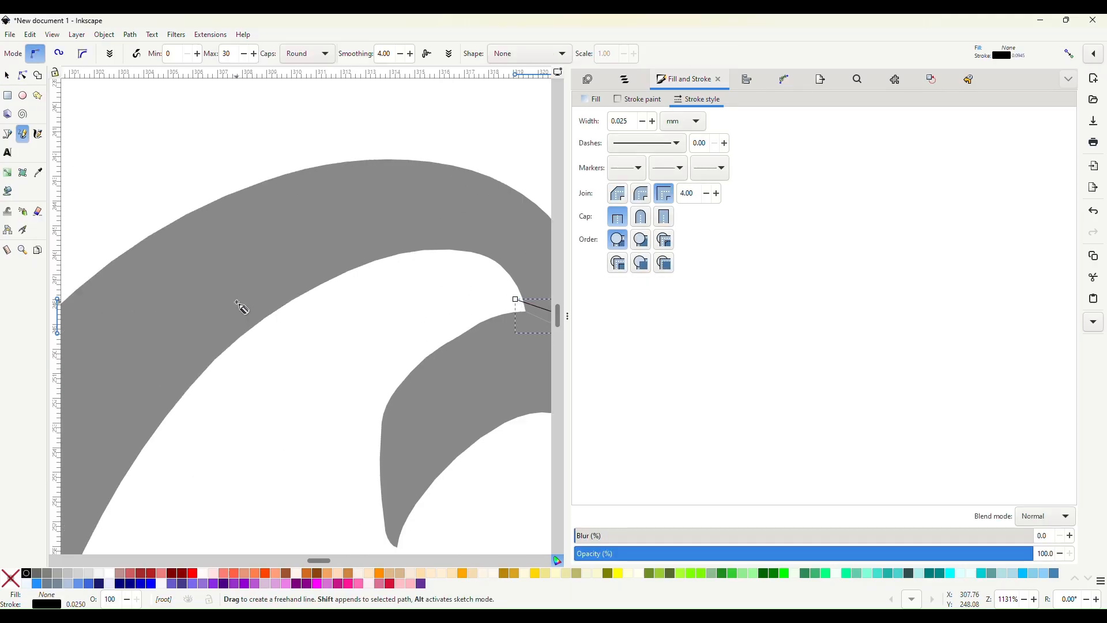
scroll(235, 296, "down", 2)
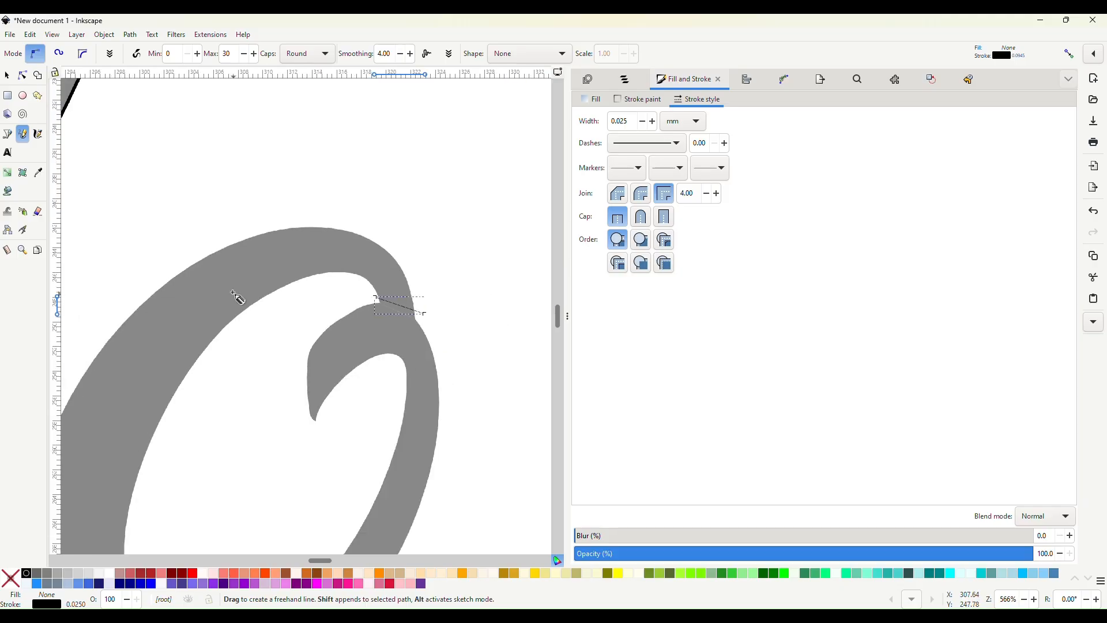
Undo the trial rung and the flattening of the "o" so the uncut letter and its cut line are restored
key("ctrl+z")
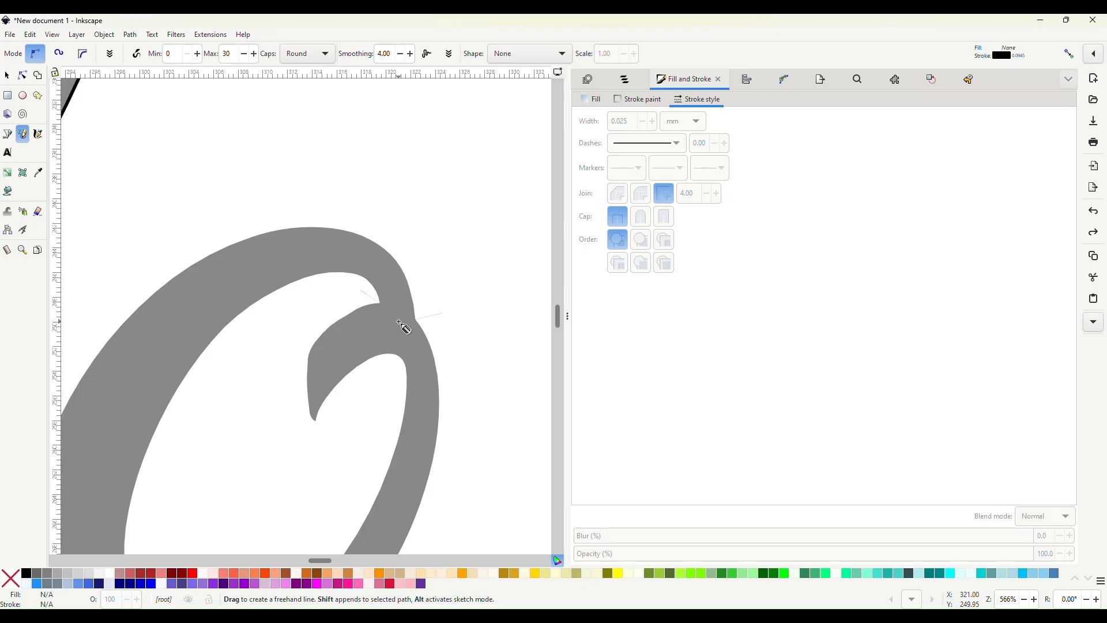
key("ctrl+z")
key("ctrl+shift+z")
Bend the cut line's middle segment upward into an arc between the two cusp nodes, continuing the outer contour of the "o"'s inner loop
left_click(23, 76)
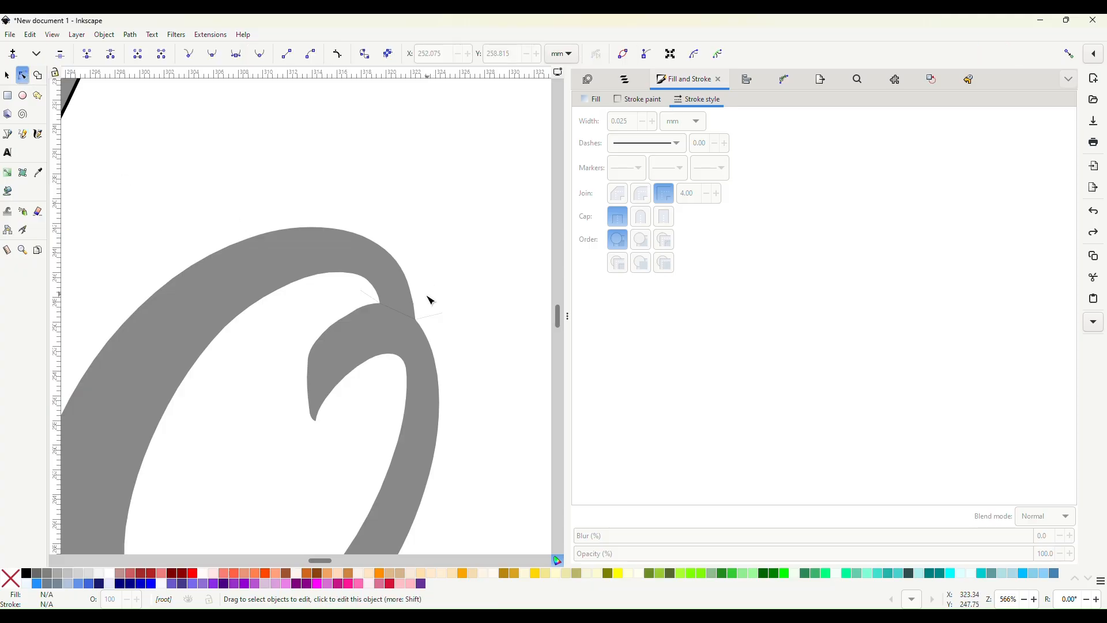
left_click(408, 316)
scroll(405, 333, "left", 2)
scroll(405, 333, "up", 5)
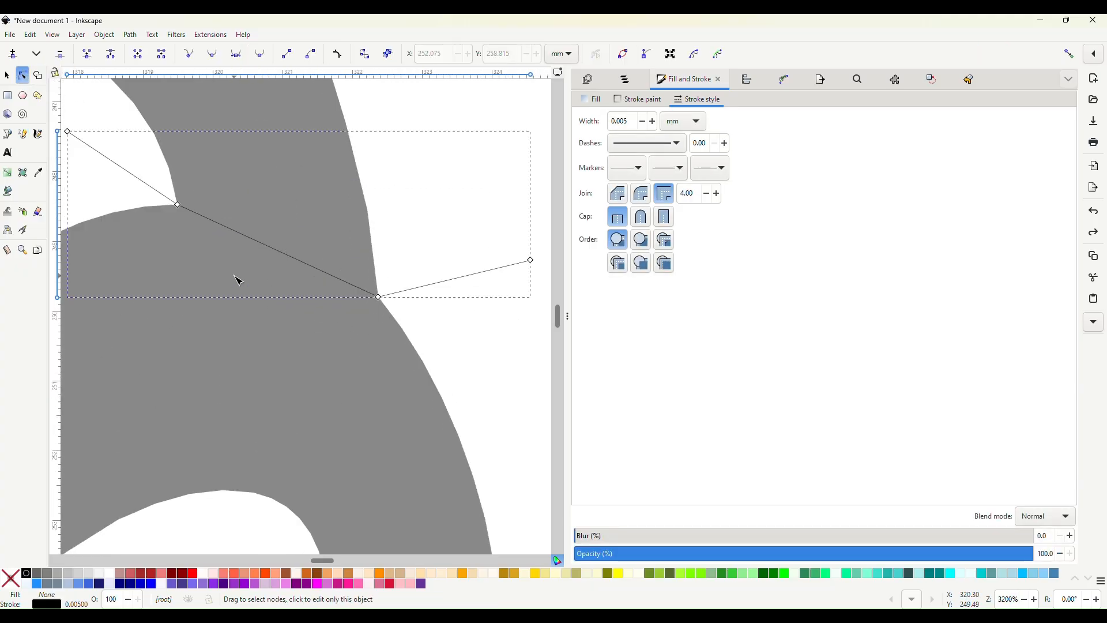
scroll(243, 282, "down", 1)
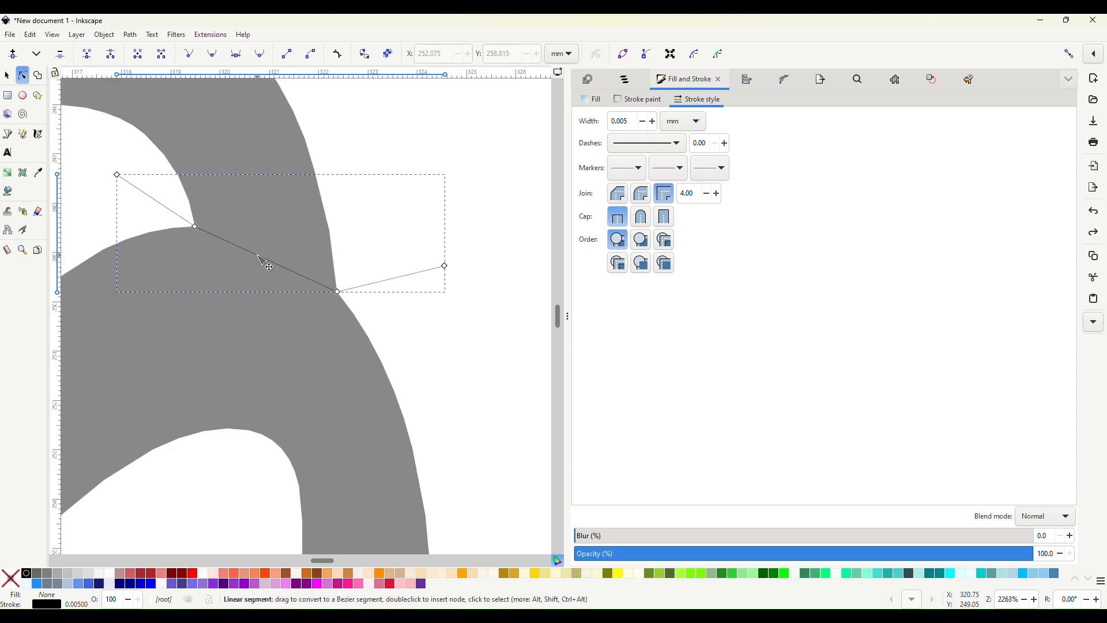
left_click_drag(257, 255, 266, 243)
left_click_drag(269, 246, 271, 248)
scroll(272, 294, "down", 2, "ctrl")
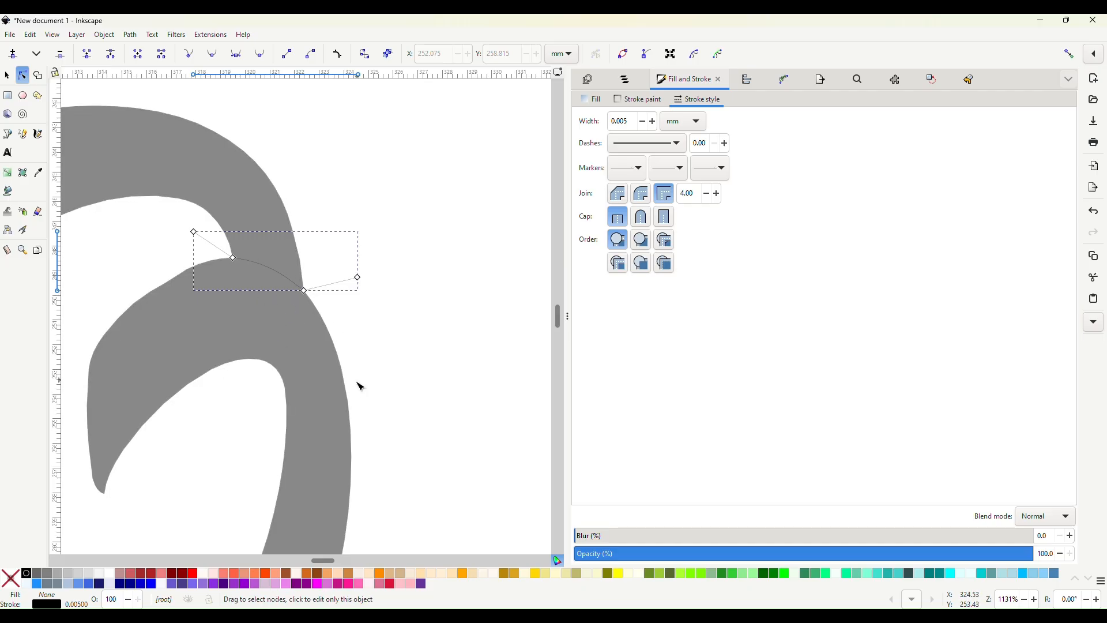
Split the "o" along the curved cut line with Flatten and delete the leftover line ends outside the letter
key("s")
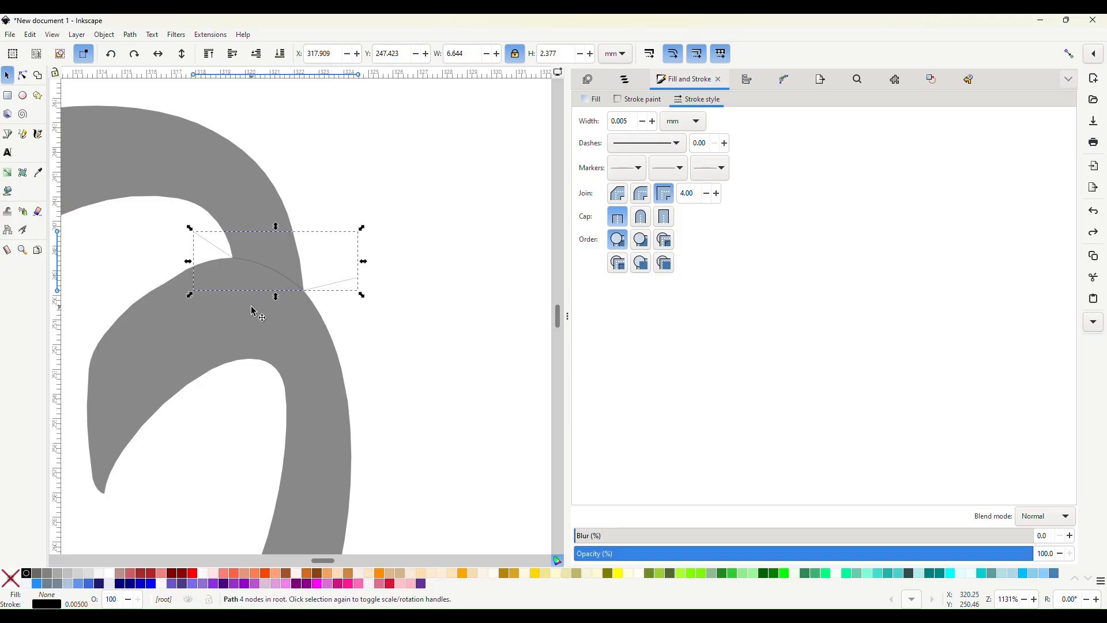
left_click(223, 327, "shift")
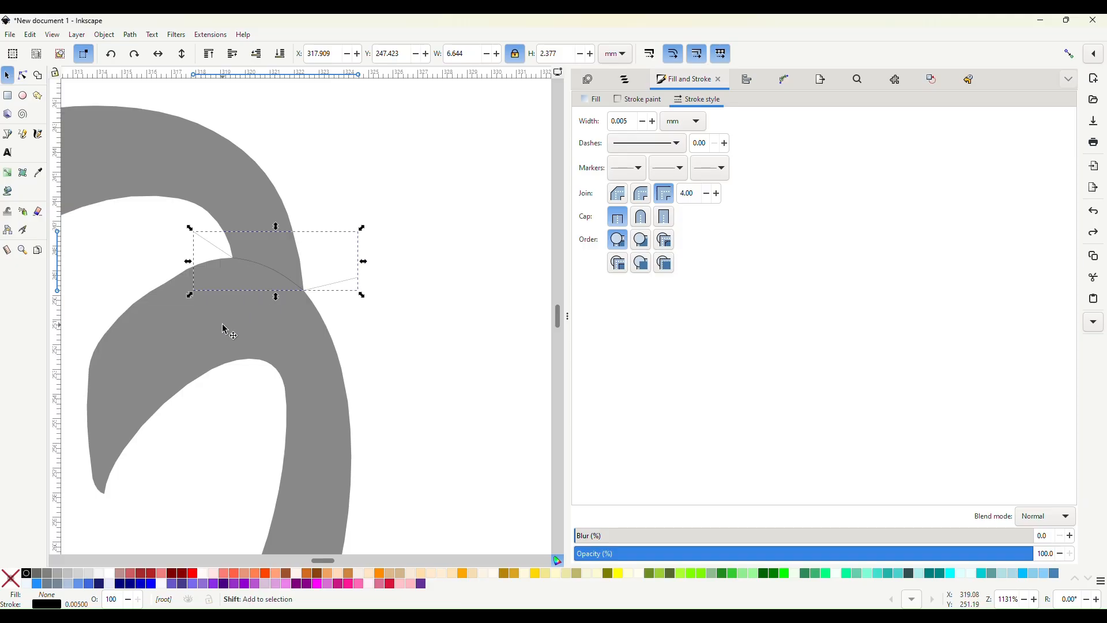
left_click(130, 35)
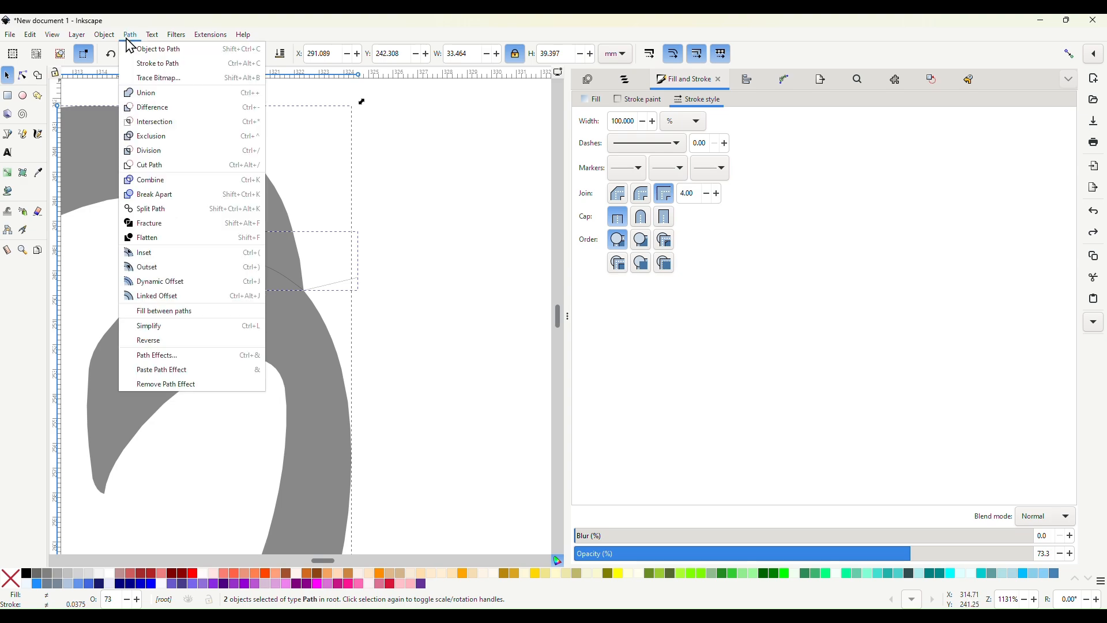
left_click(135, 238)
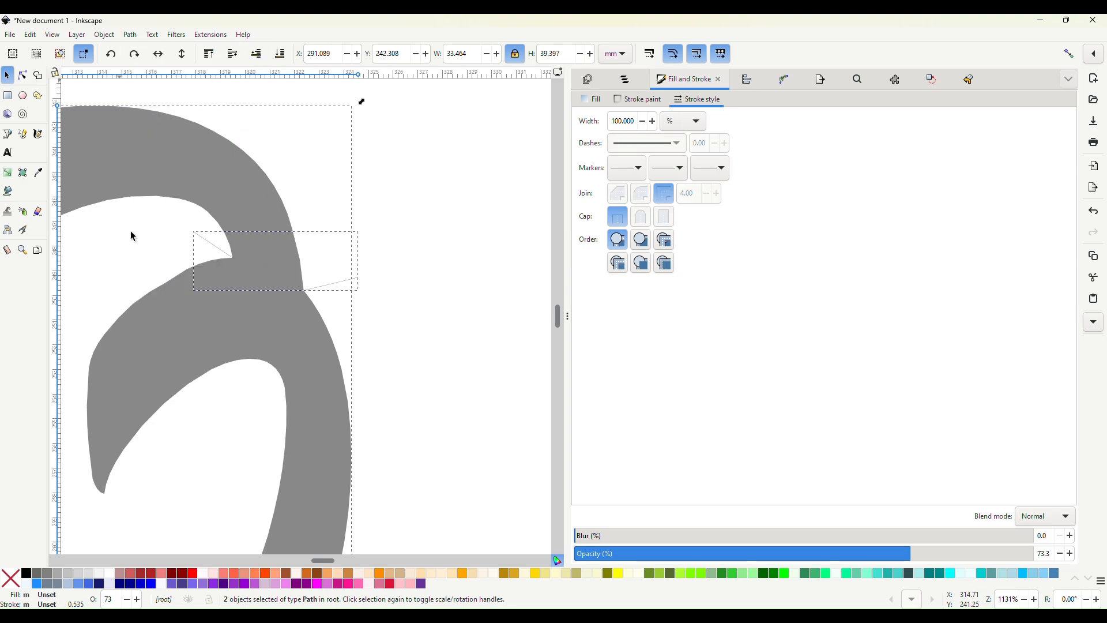
left_click(376, 290)
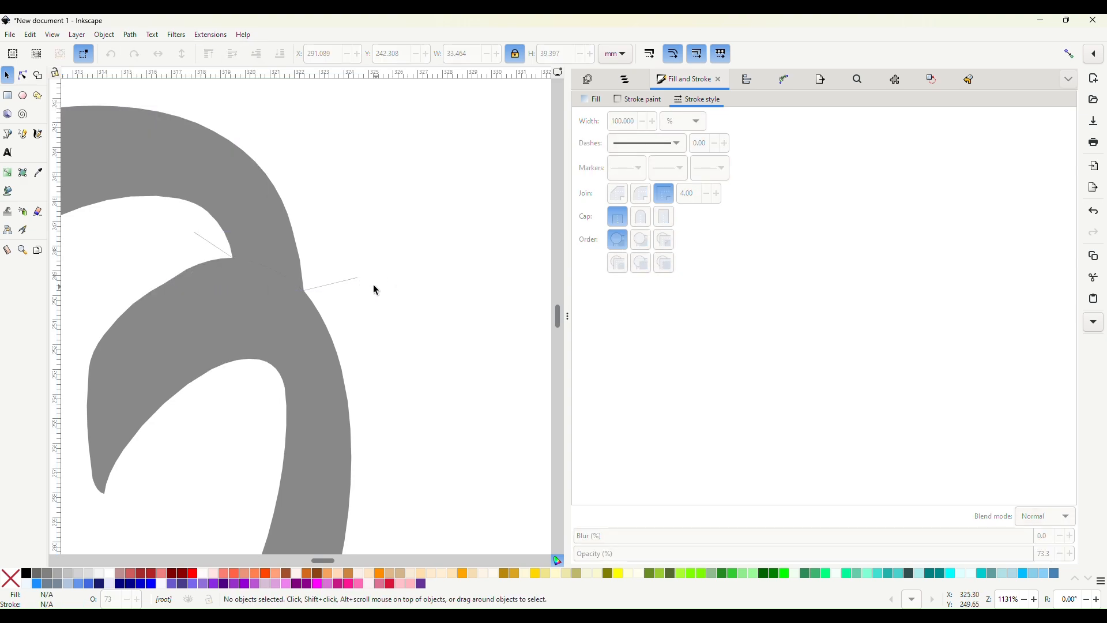
left_click(354, 284)
key("Delete")
Draw three straight Pencil rungs in one path across the "o": just above the cut, at the top, and on the upper-left curve
left_click(23, 134)
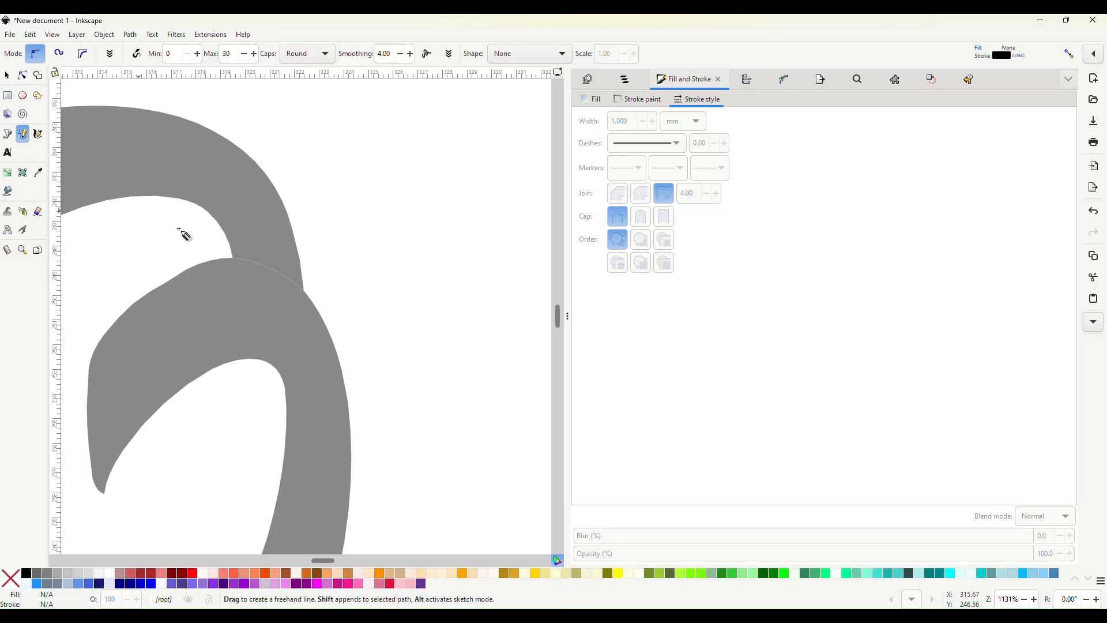
left_click(222, 246)
left_click(329, 276)
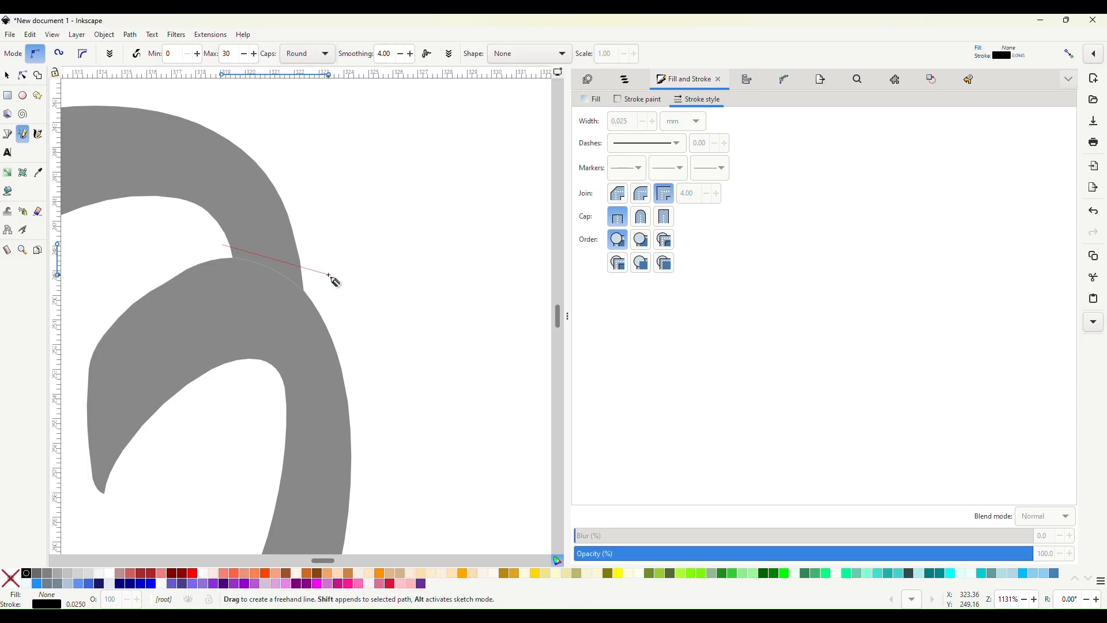
scroll(333, 279, "down", 3)
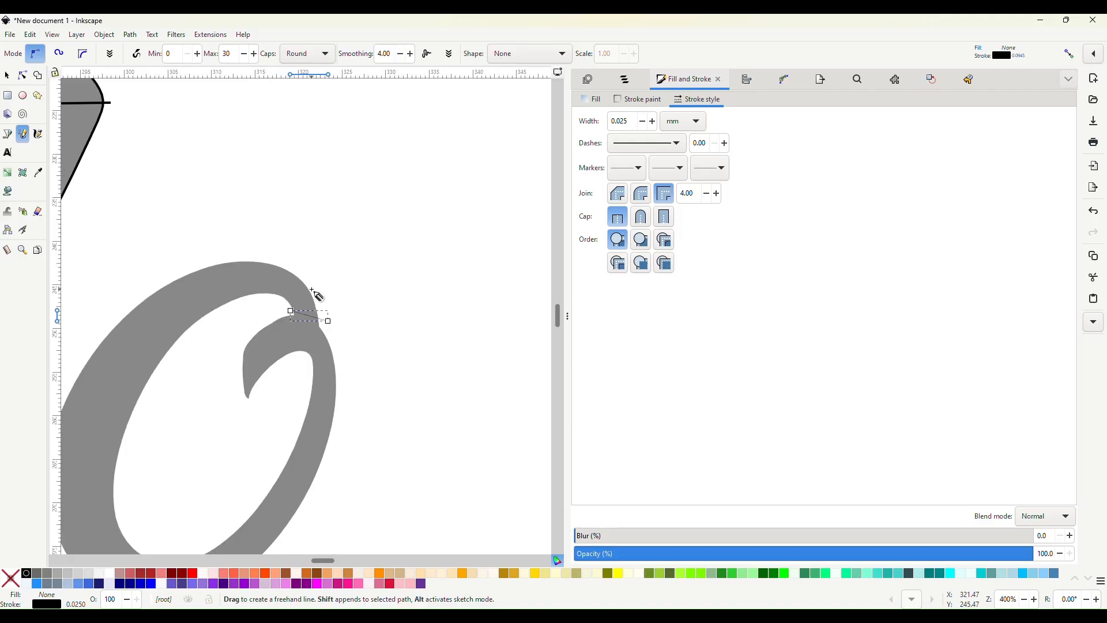
left_click(262, 307, "shift")
left_click(268, 251)
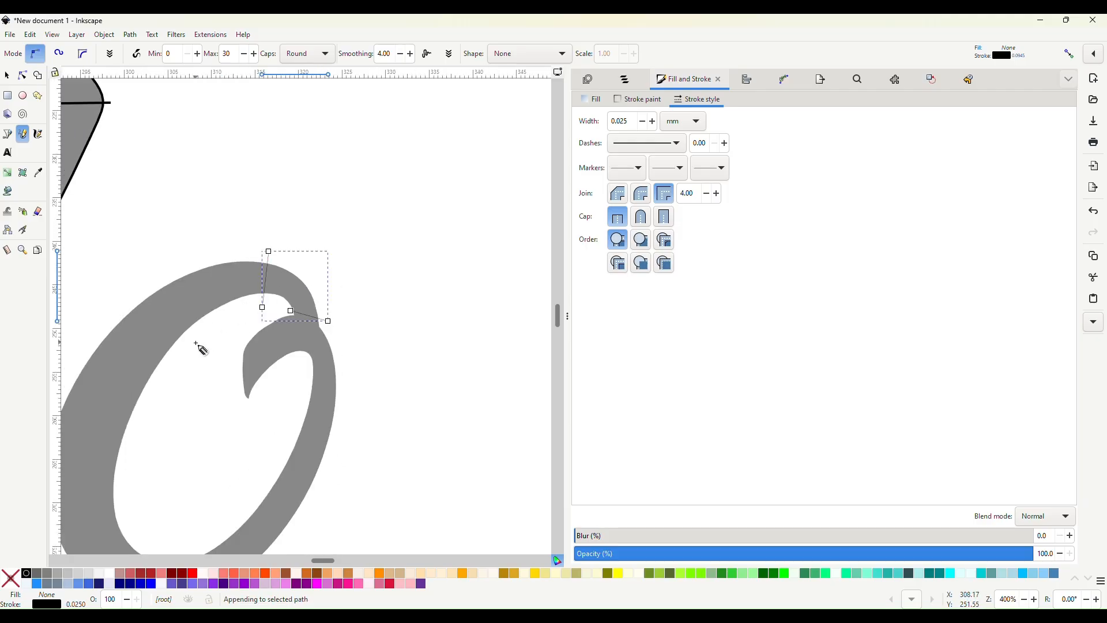
left_click_drag(195, 343, 184, 346)
key("ctrl+z")
left_click(176, 347, "shift")
left_click(126, 306)
Add three rungs to the same path across the "o": on the left side, at the bottom curve, and on the lower-right side
scroll(126, 307, "down", 8)
scroll(127, 307, "left", 10)
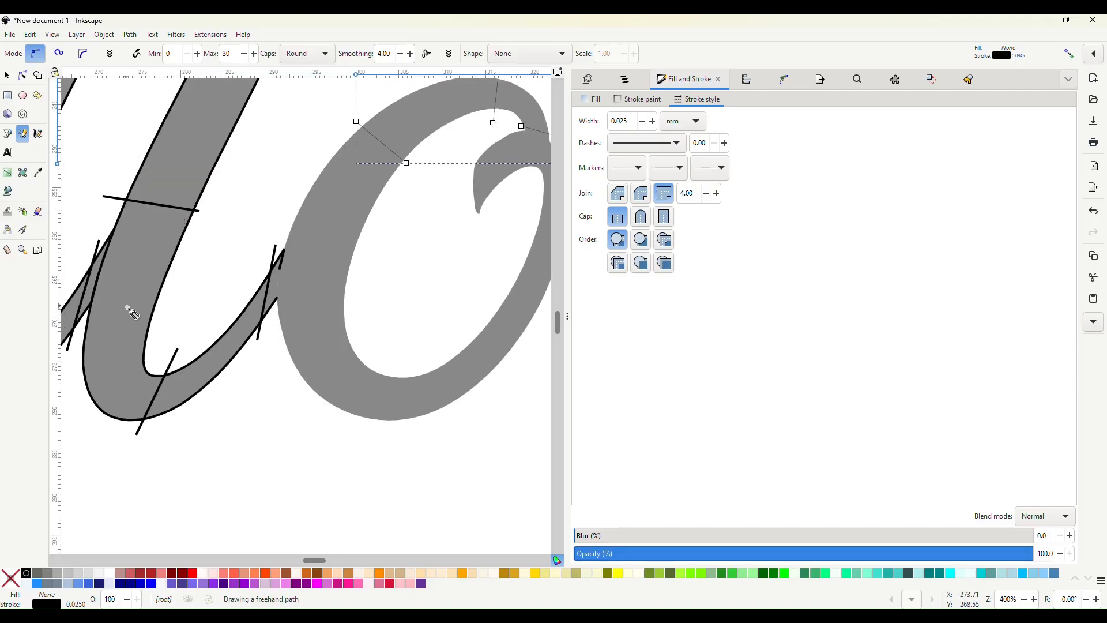
left_click(348, 306, "shift")
left_click(269, 297)
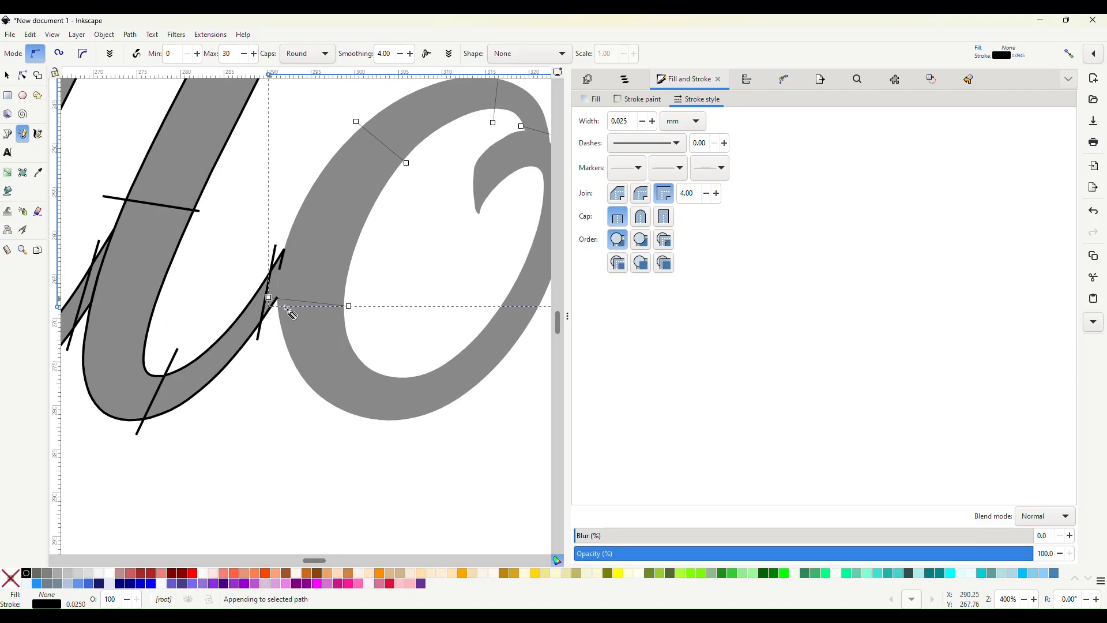
left_click_drag(374, 352, 351, 421)
scroll(353, 420, "right", 8)
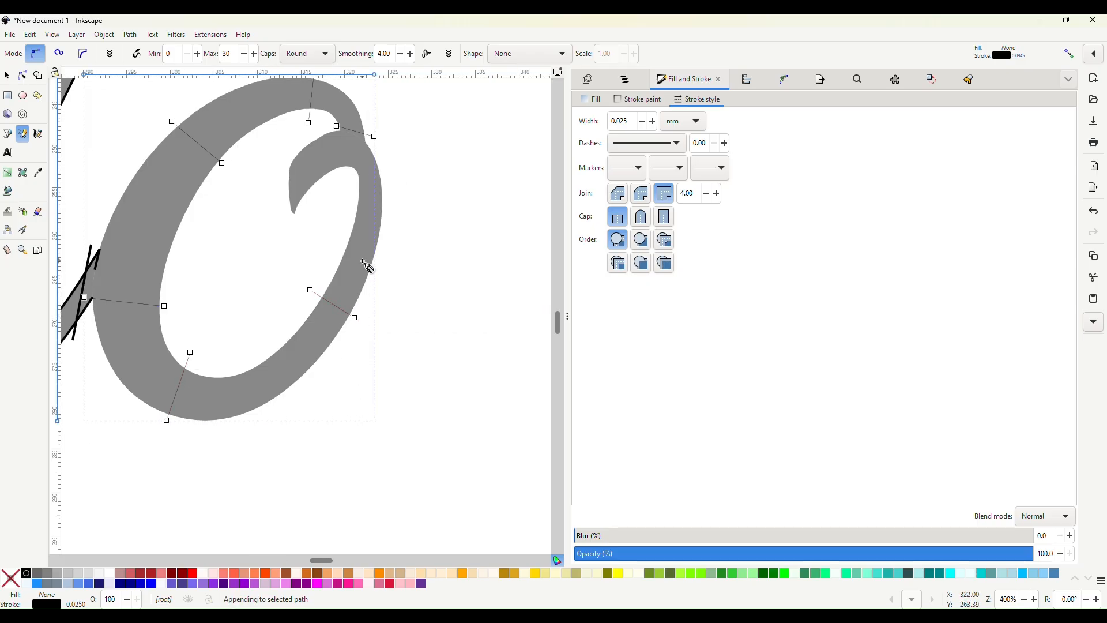
scroll(373, 203, "left", 6)
scroll(437, 215, "up", 3)
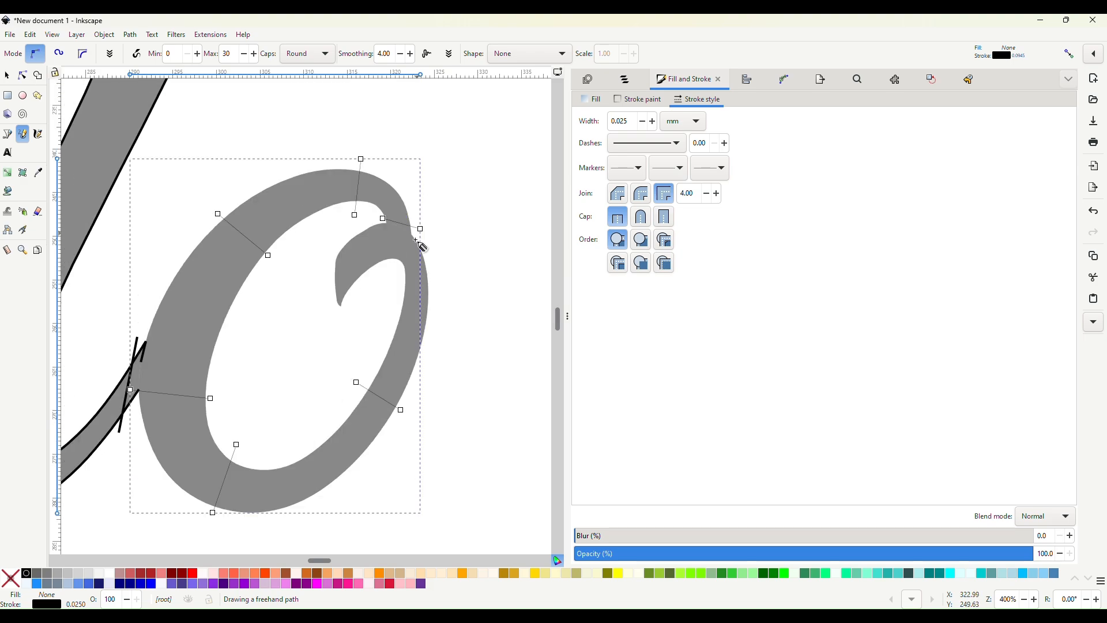
Add four rungs to the same path along the "o"'s inner loop: at the upper-right bend, two along the hook, and one at its tip
left_click(396, 260, "shift")
left_click(452, 209, "shift")
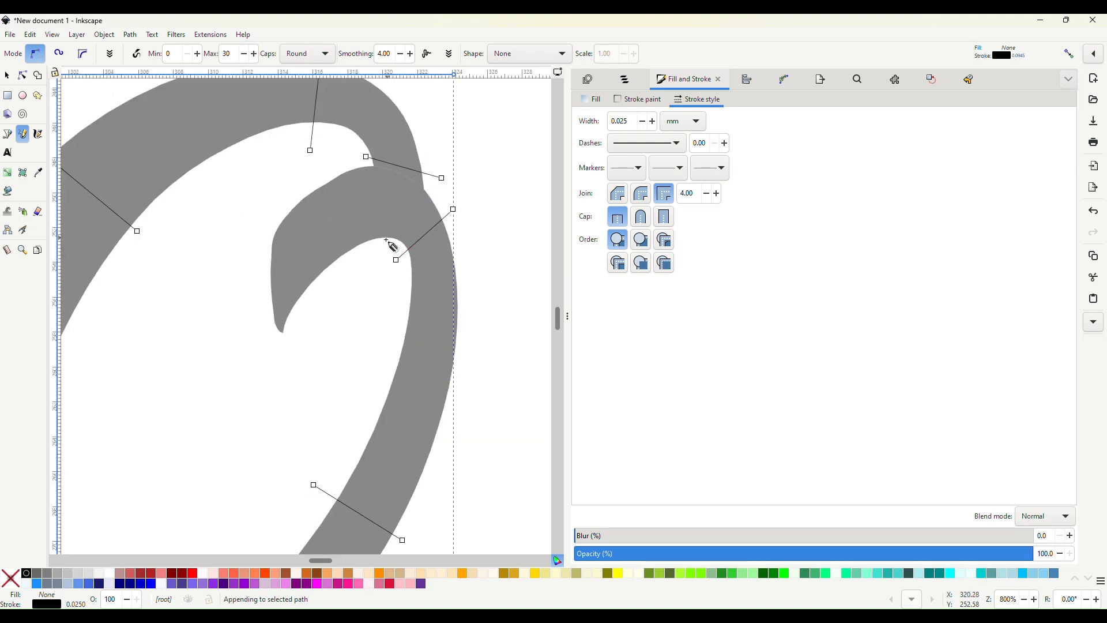
left_click(360, 252, "shift")
left_click(329, 176, "shift")
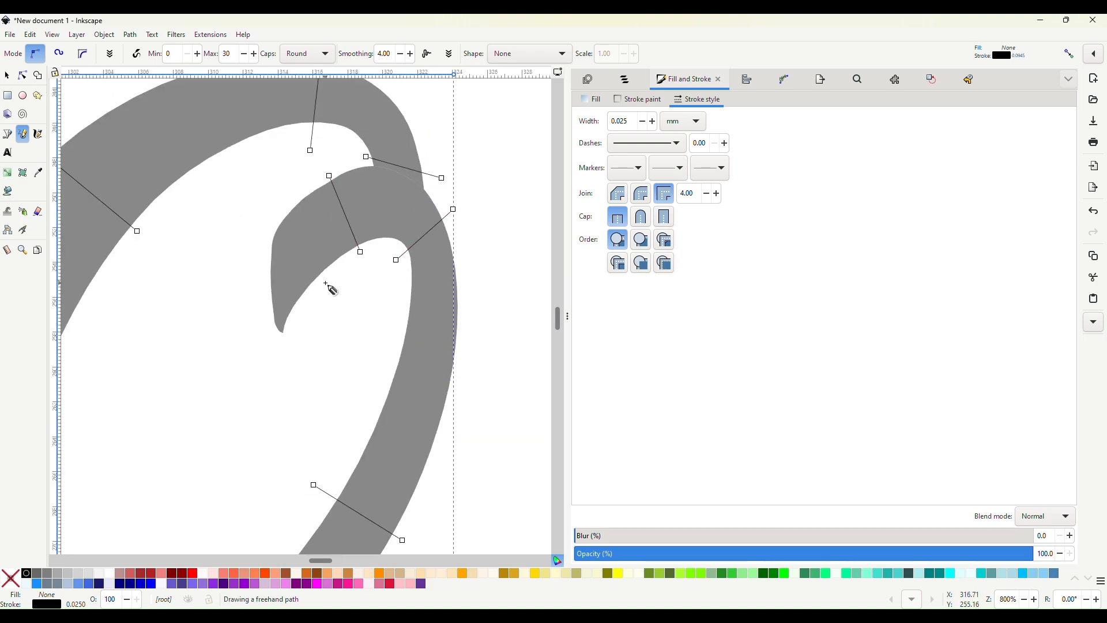
left_click(325, 282, "shift")
left_click(256, 235, "shift")
left_click(291, 327, "shift")
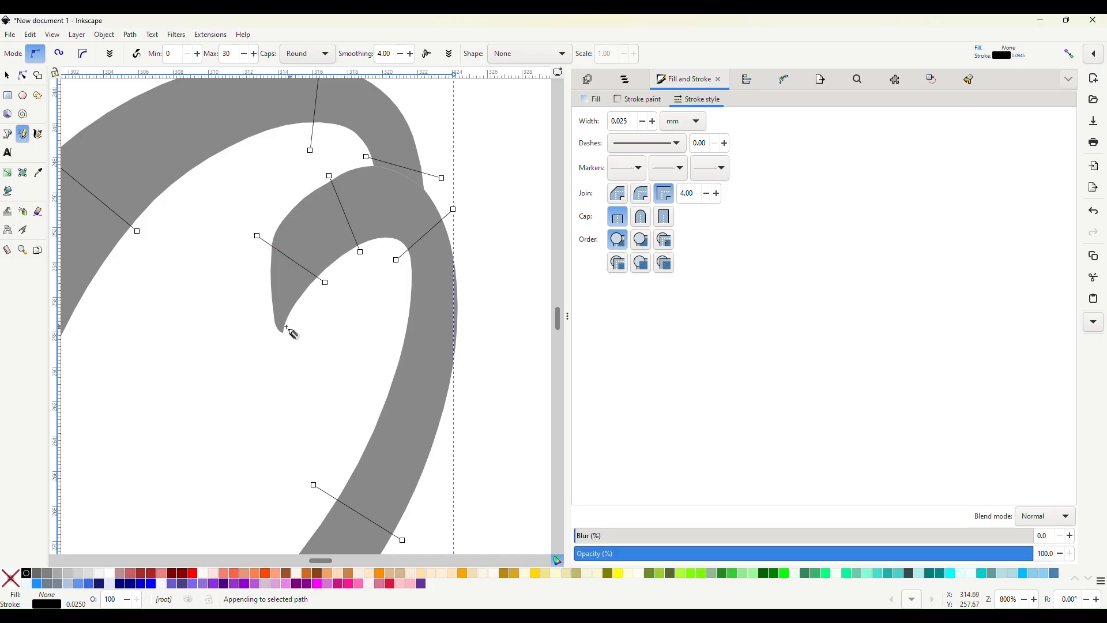
left_click(268, 327, "shift")
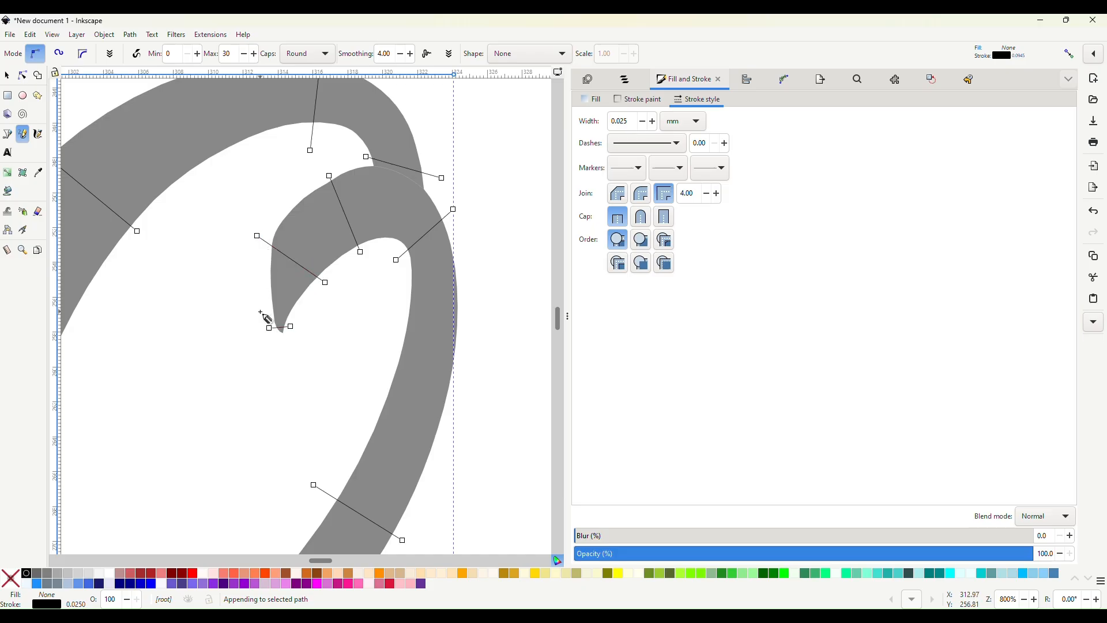
Select the "o" fill together with its rungs path and convert them into a satin column with Ink/Stitch Fill to Satin
left_click(7, 75)
scroll(146, 144, "down", 2)
scroll(149, 148, "up", 2)
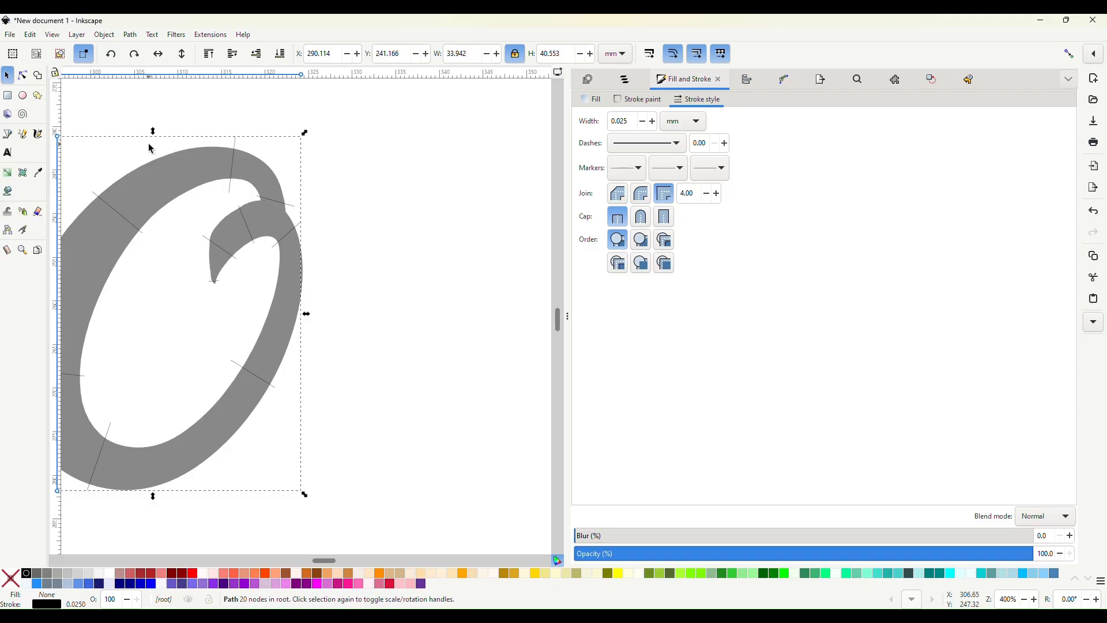
scroll(167, 176, "left", 4)
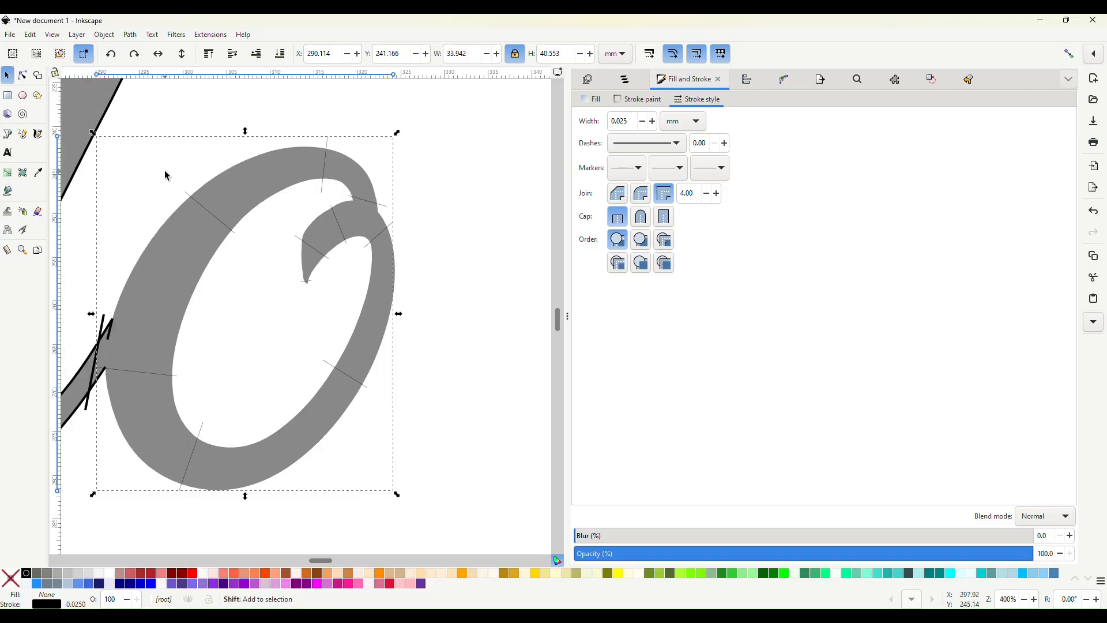
left_click(274, 178, "shift")
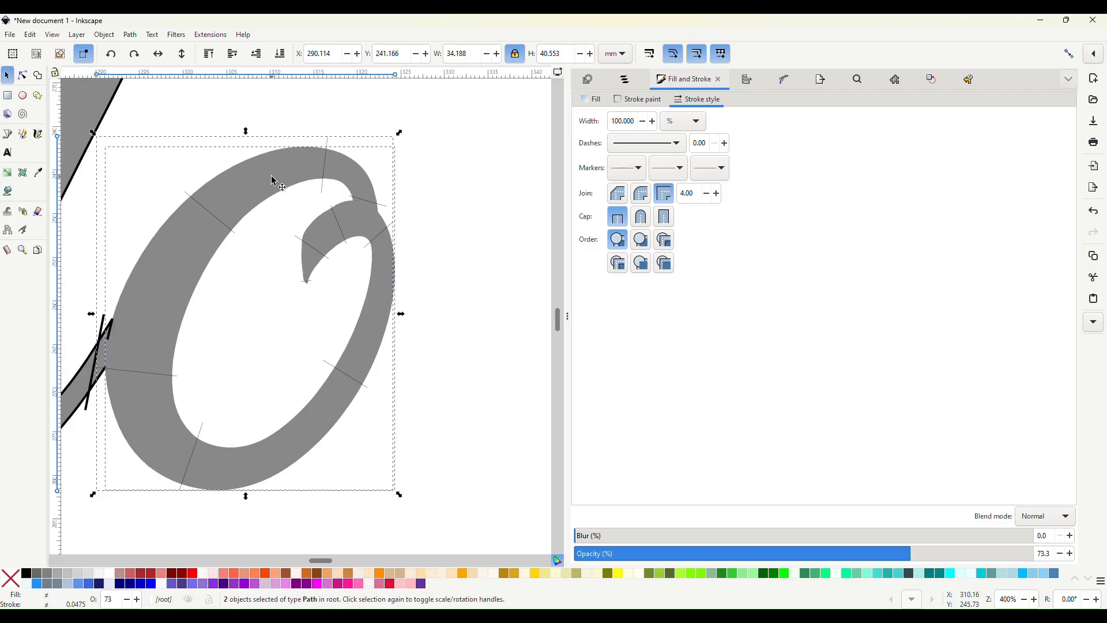
left_click(213, 35)
mouse_move(241, 194)
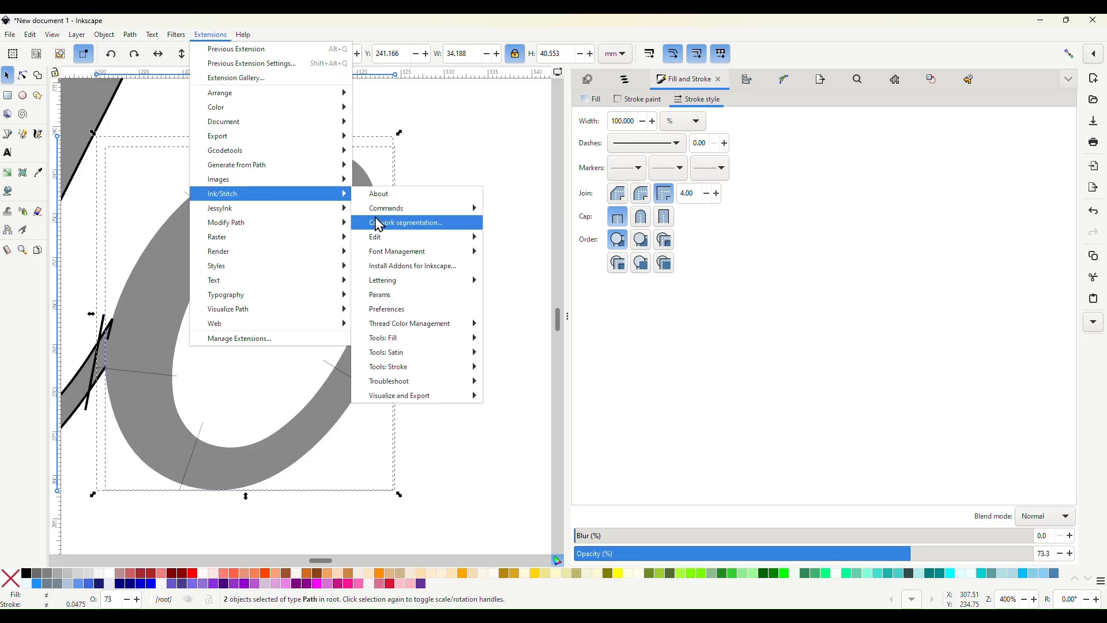
mouse_move(402, 356)
left_click(522, 381)
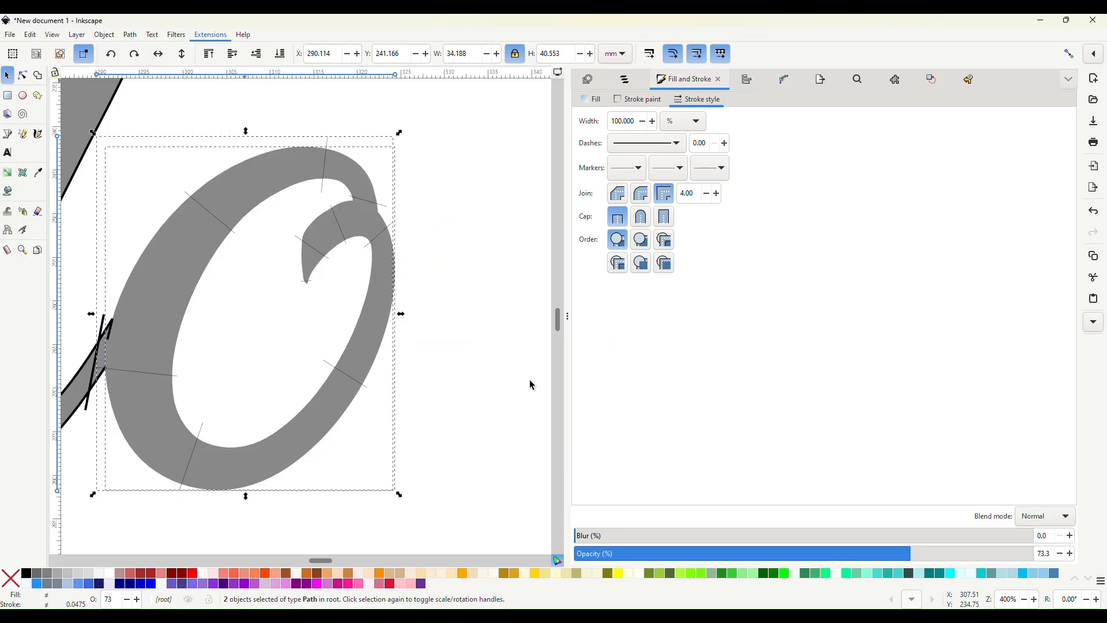
left_click(229, 264)
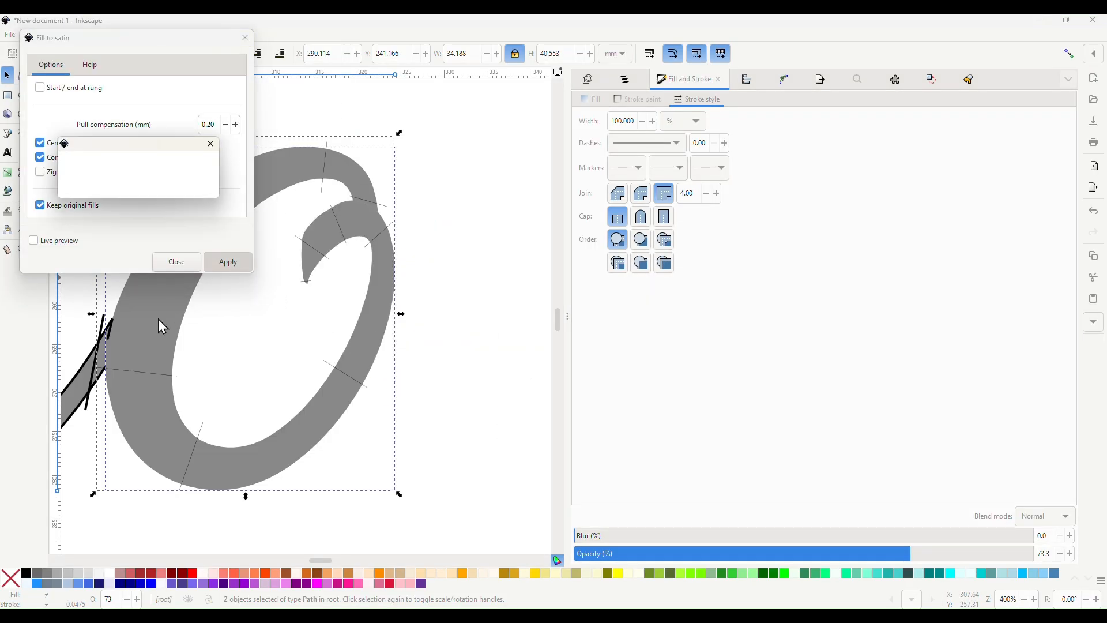
left_click(170, 267)
left_click(294, 294)
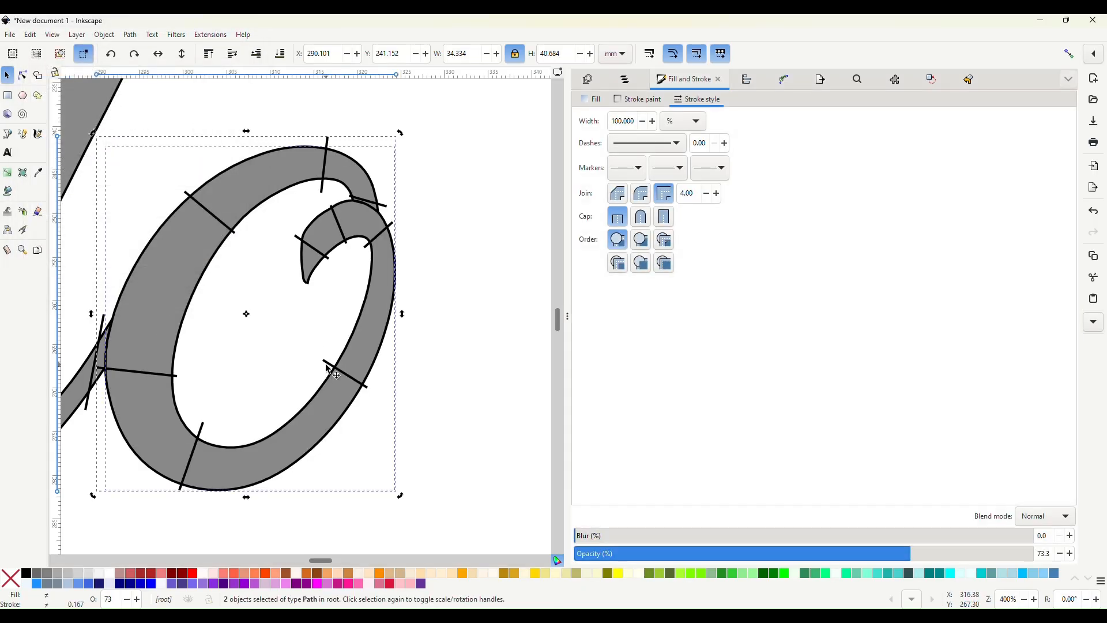
Select the new "o" satin for node editing and simplify its path to reduce the nodes along both rails
left_click(484, 323)
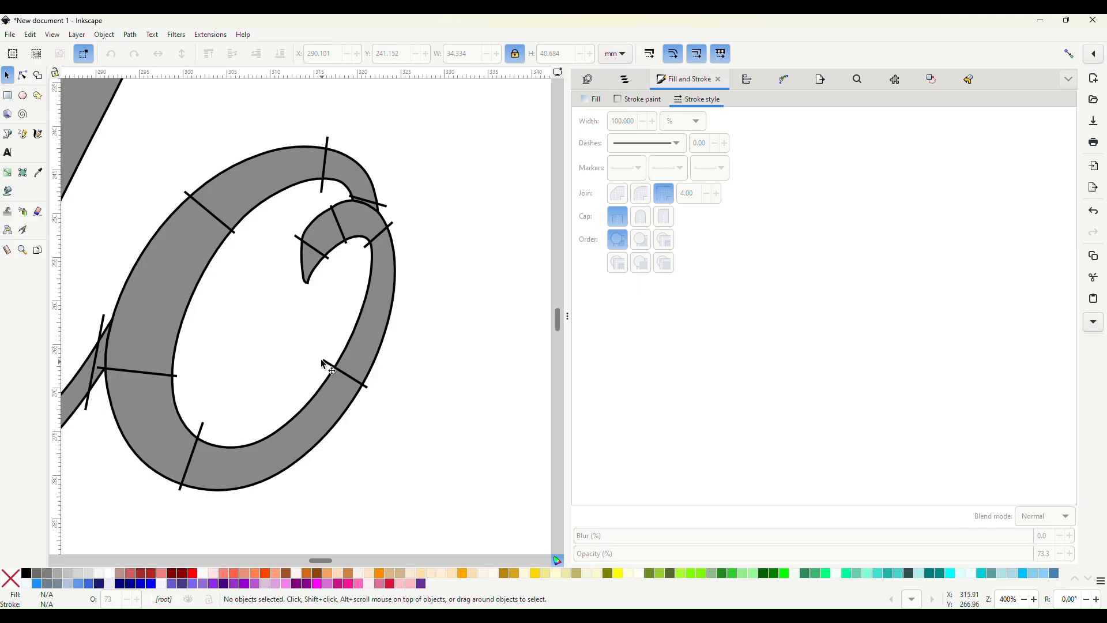
left_click(317, 289)
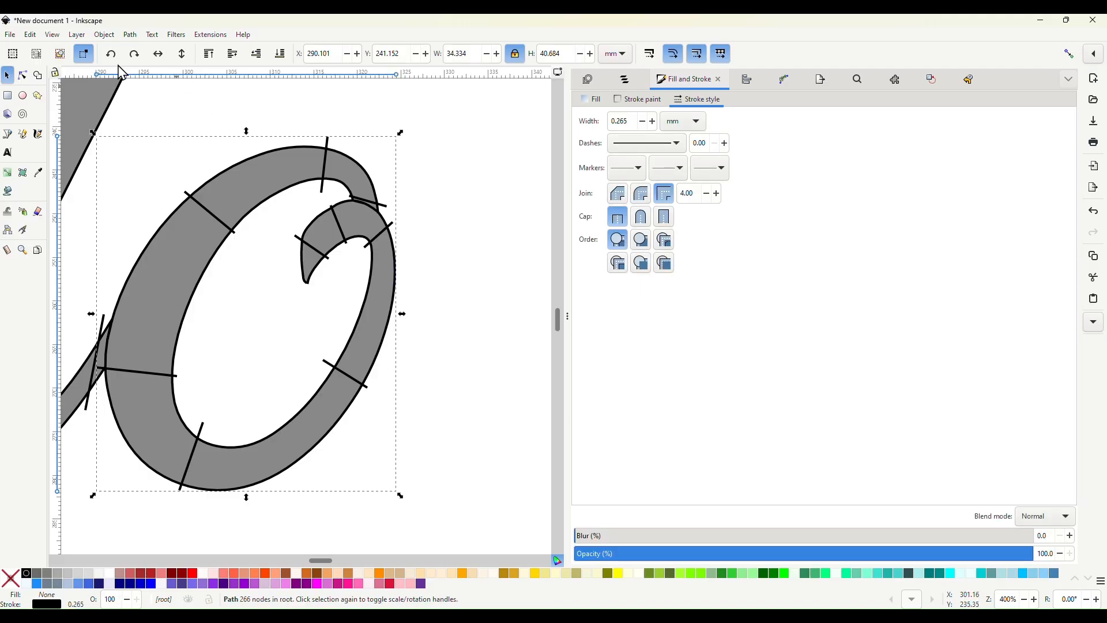
left_click(22, 75)
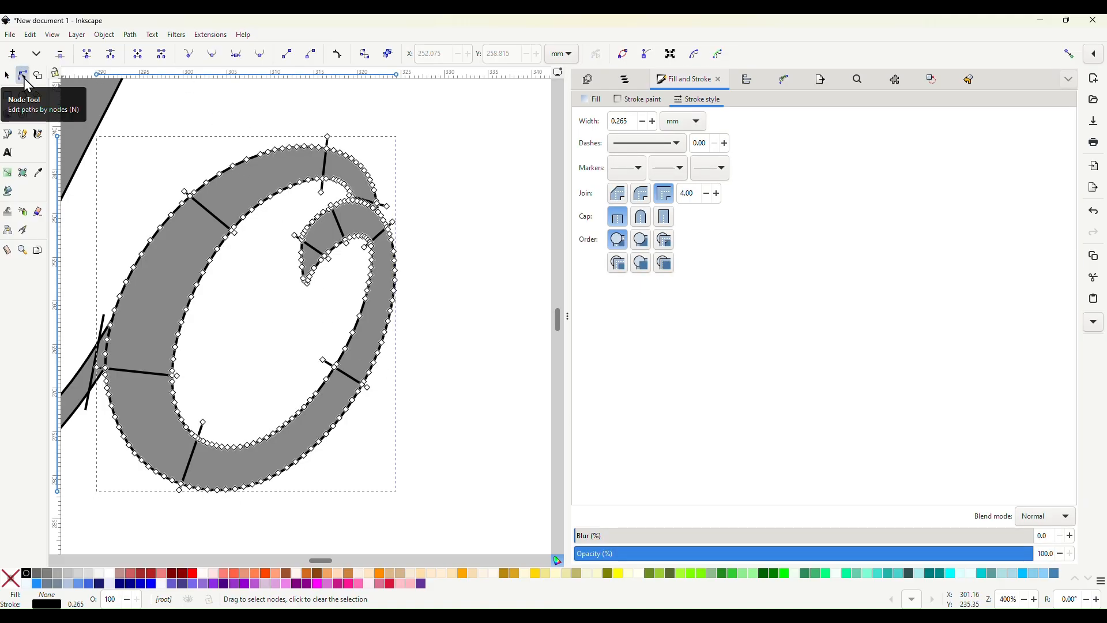
left_click(132, 34)
left_click(164, 323)
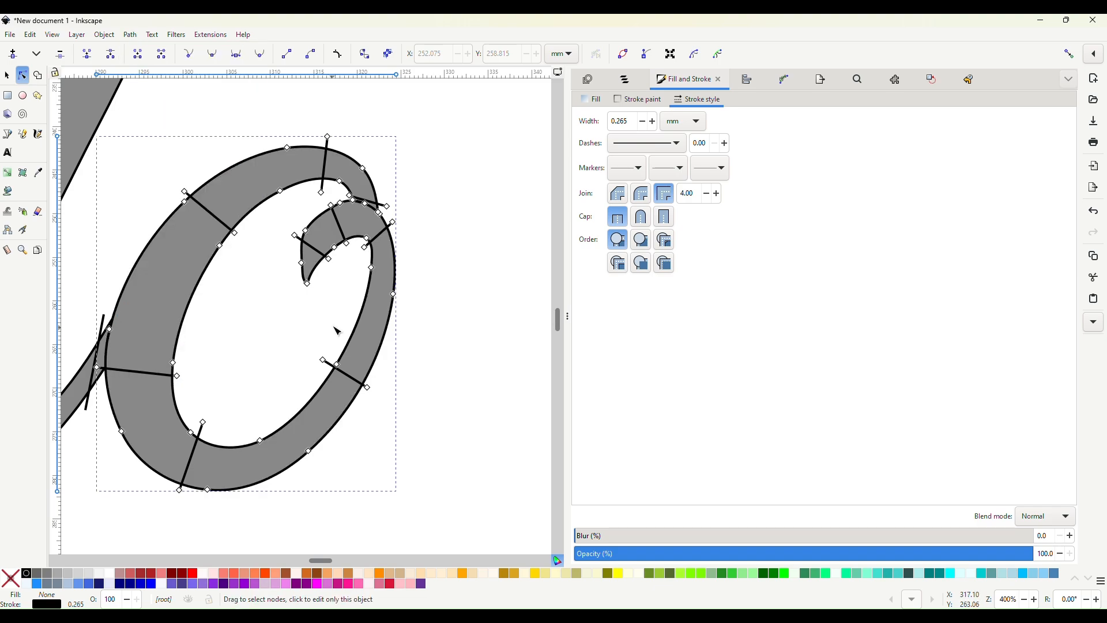
scroll(311, 287, "up", 1, "ctrl")
key("Escape")
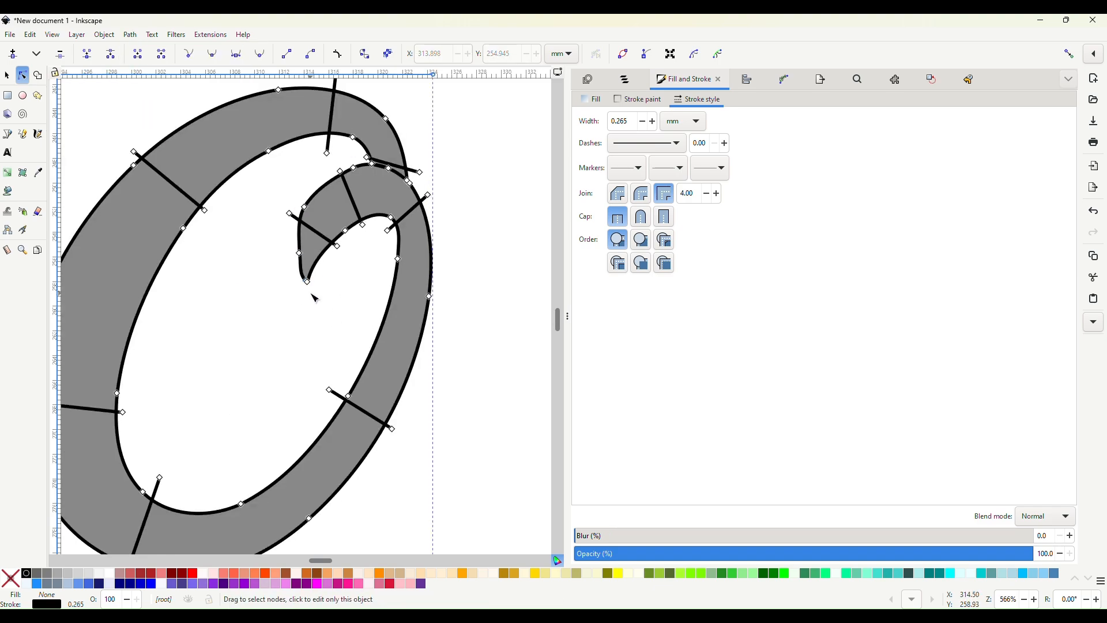
scroll(313, 296, "up", 3, "ctrl")
scroll(314, 300, "down", 2, "ctrl")
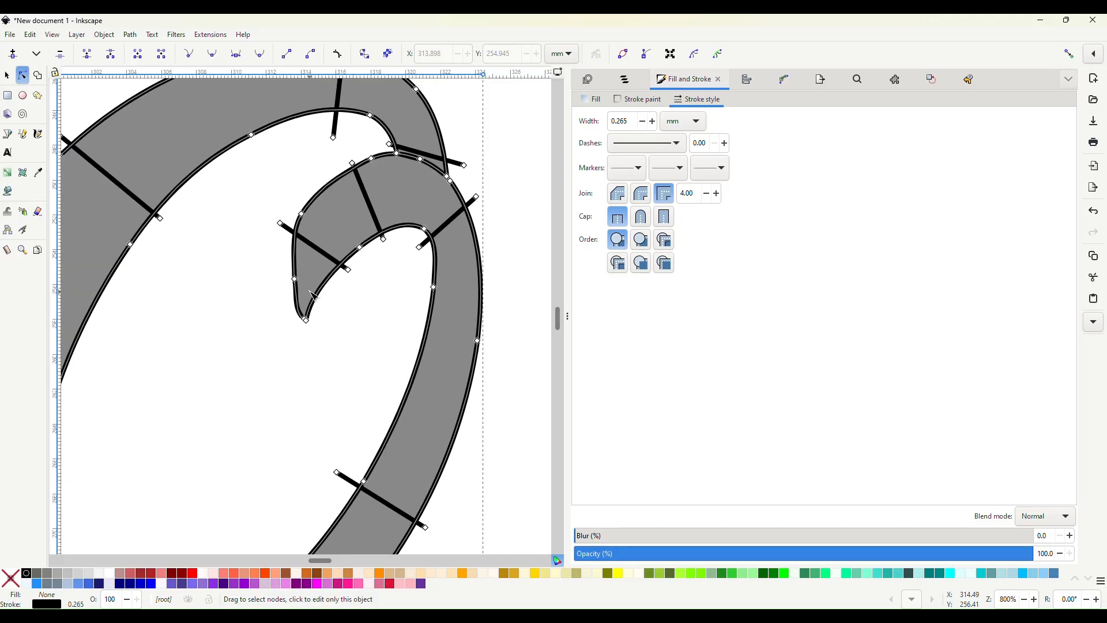
scroll(406, 291, "up", 4)
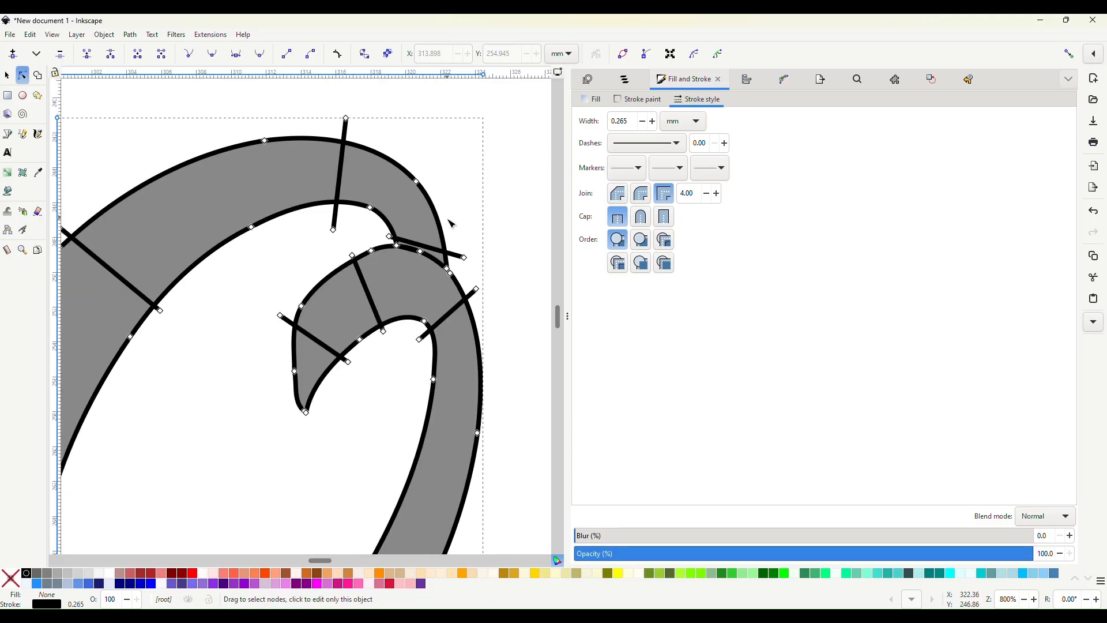
Identify the original "o" fill, path60, in the object list and lock it, leaving it shown
left_click(624, 79)
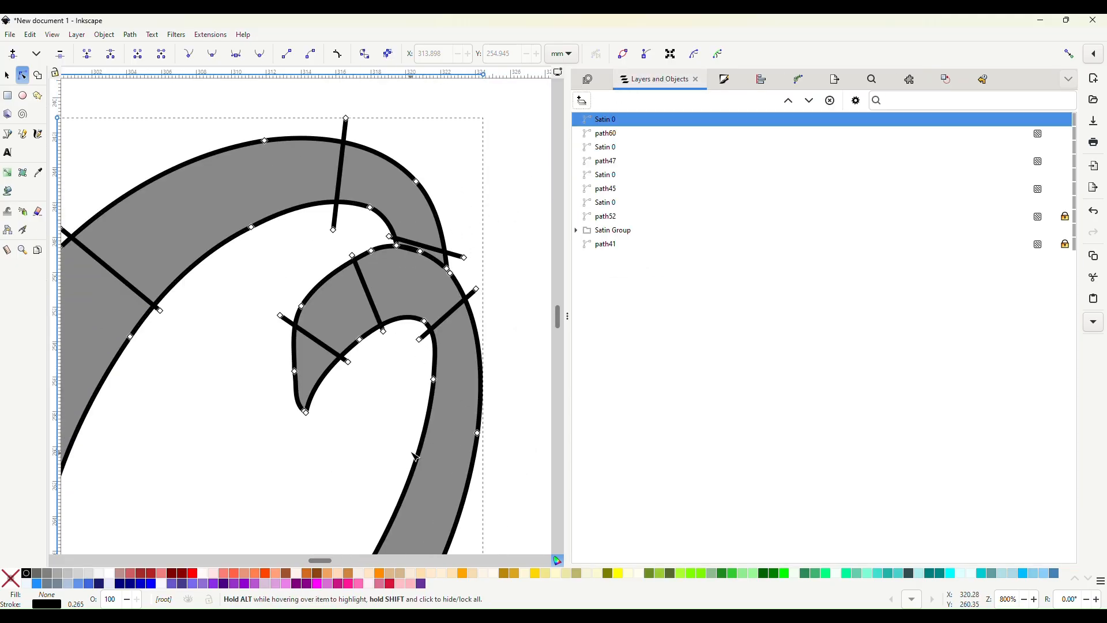
left_click(449, 444)
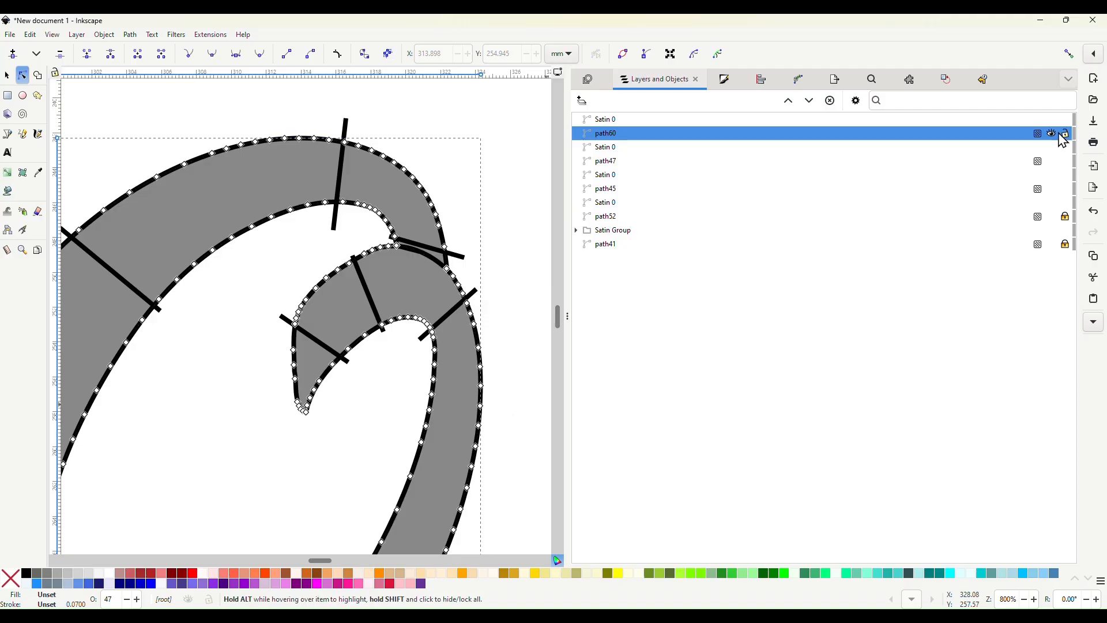
left_click(1051, 135)
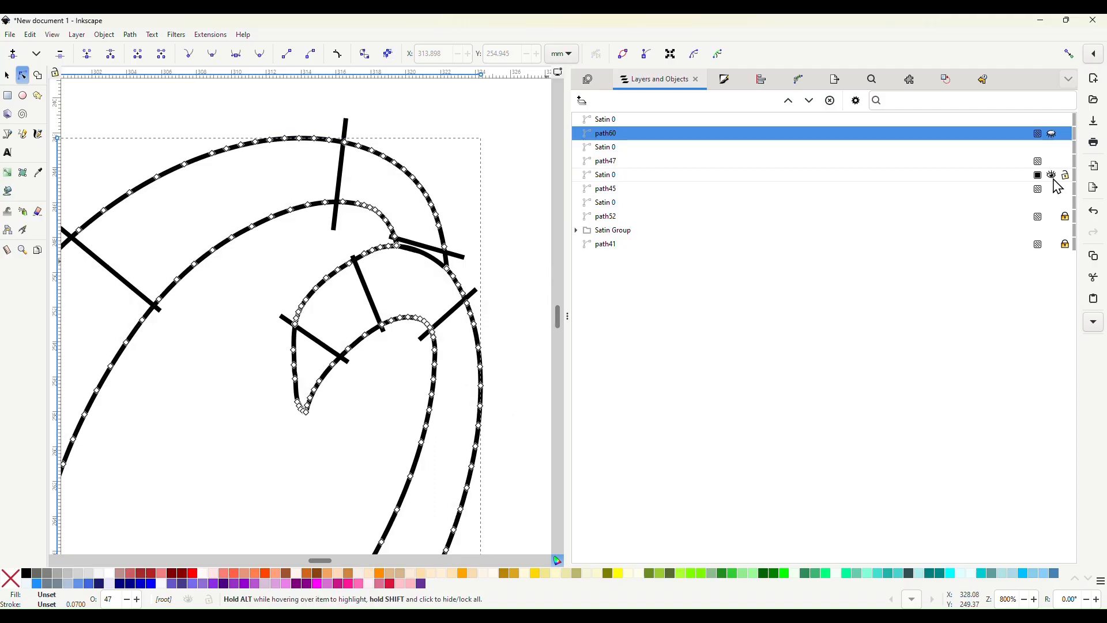
left_click(1051, 134)
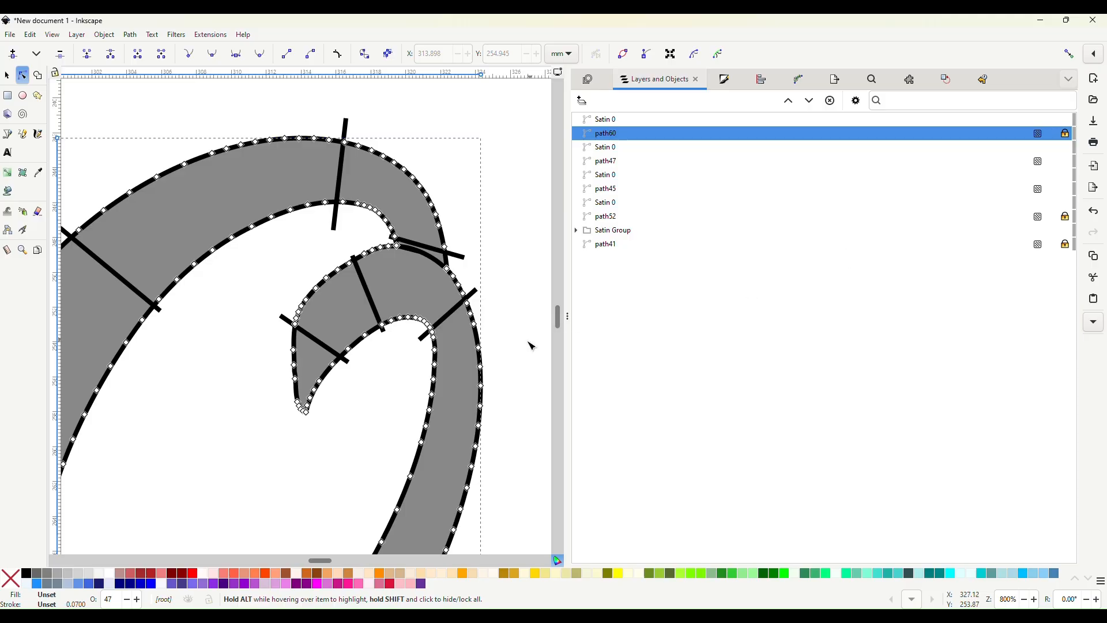
left_click(510, 246)
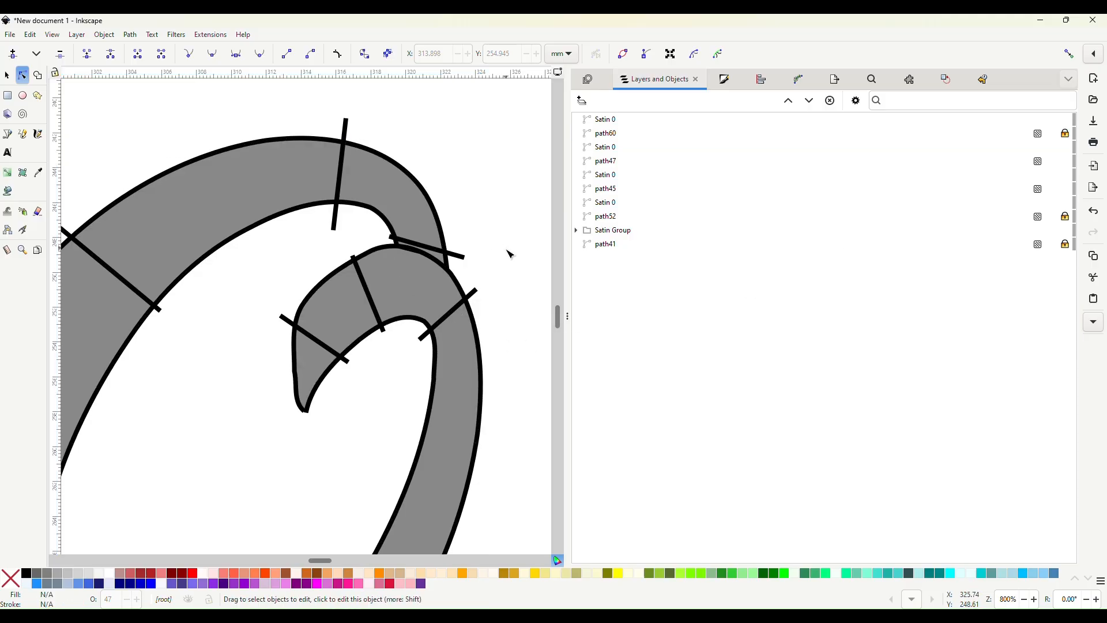
On the "o" satin's cut end, delete the extra middle node and pull both rail ends slightly into the hook stroke
left_click(415, 279)
scroll(402, 272, "up", 2, "ctrl")
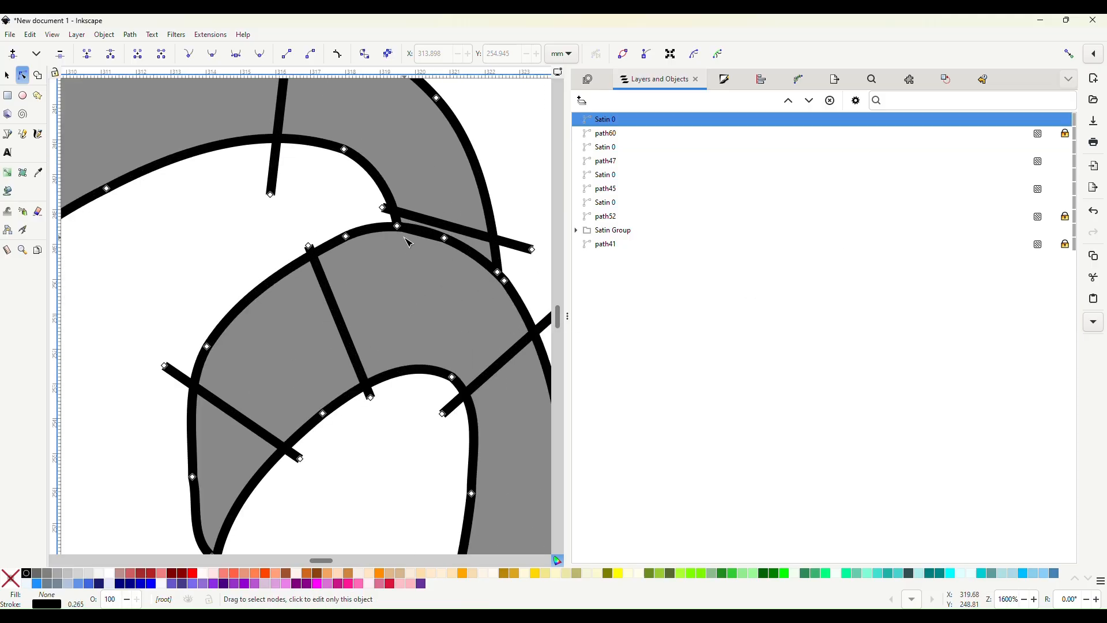
left_click_drag(401, 229, 402, 234)
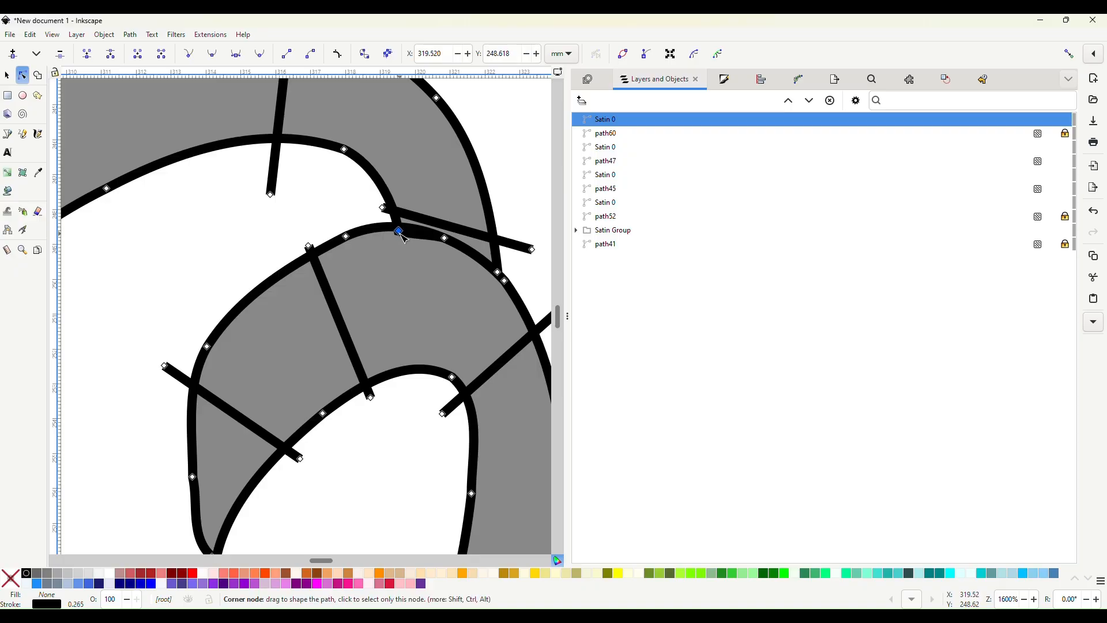
key("ctrl+z")
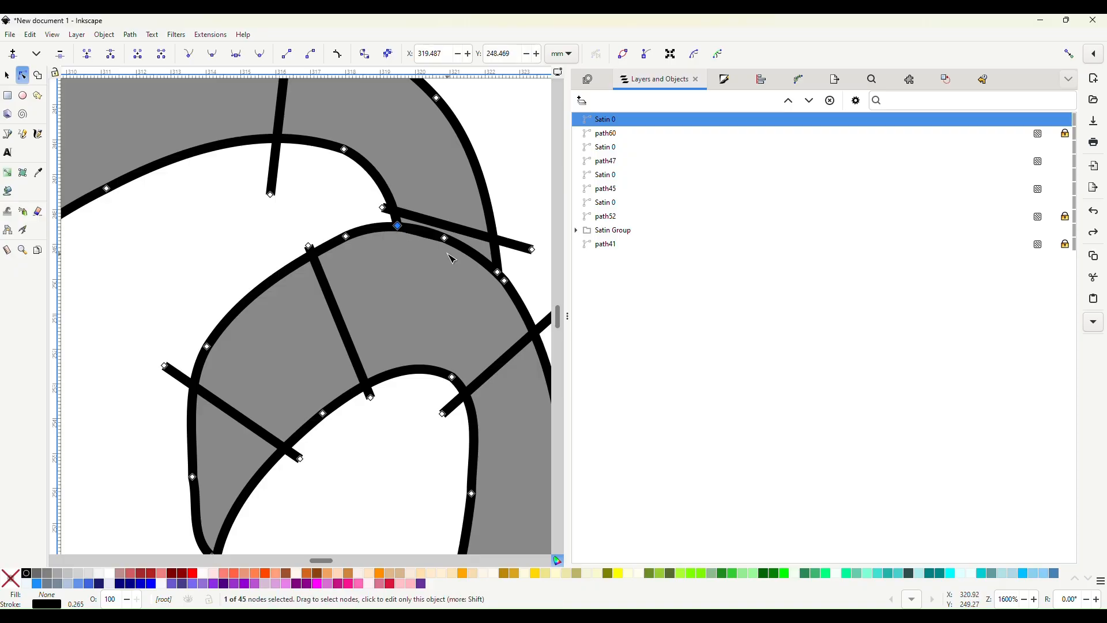
left_click_drag(445, 238, 421, 267)
key("Delete")
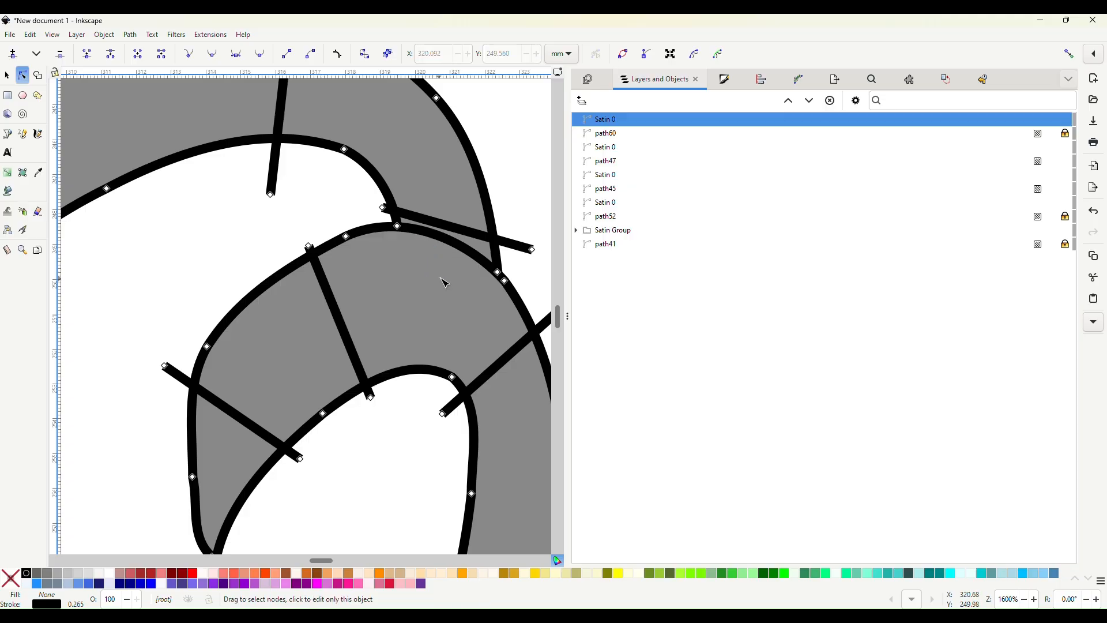
left_click_drag(497, 275, 499, 285)
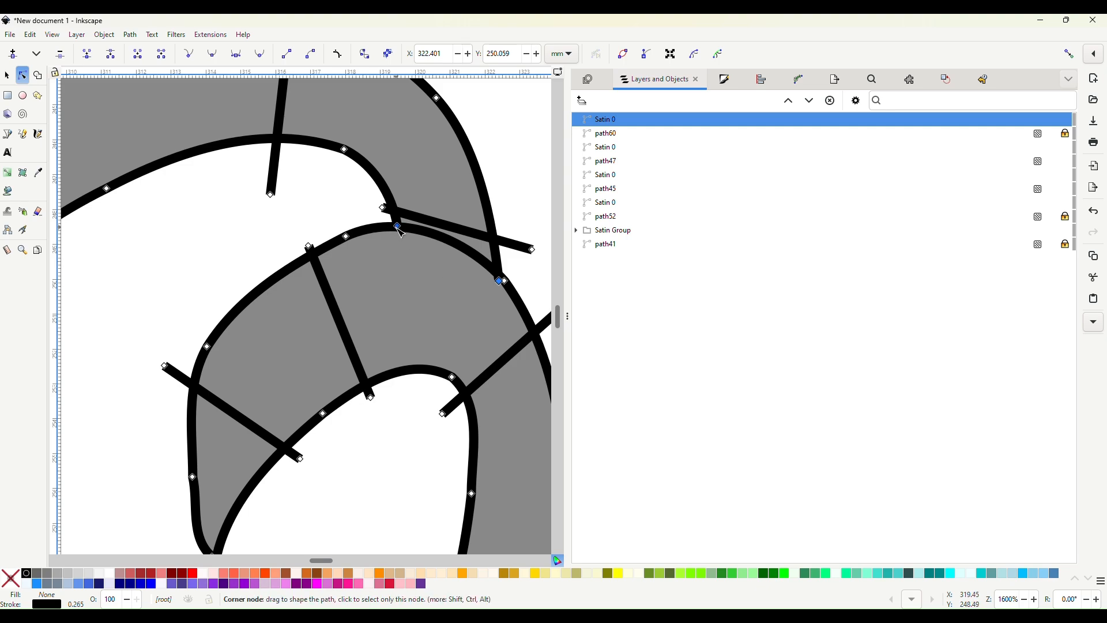
left_click_drag(400, 230, 403, 238)
scroll(387, 317, "down", 4)
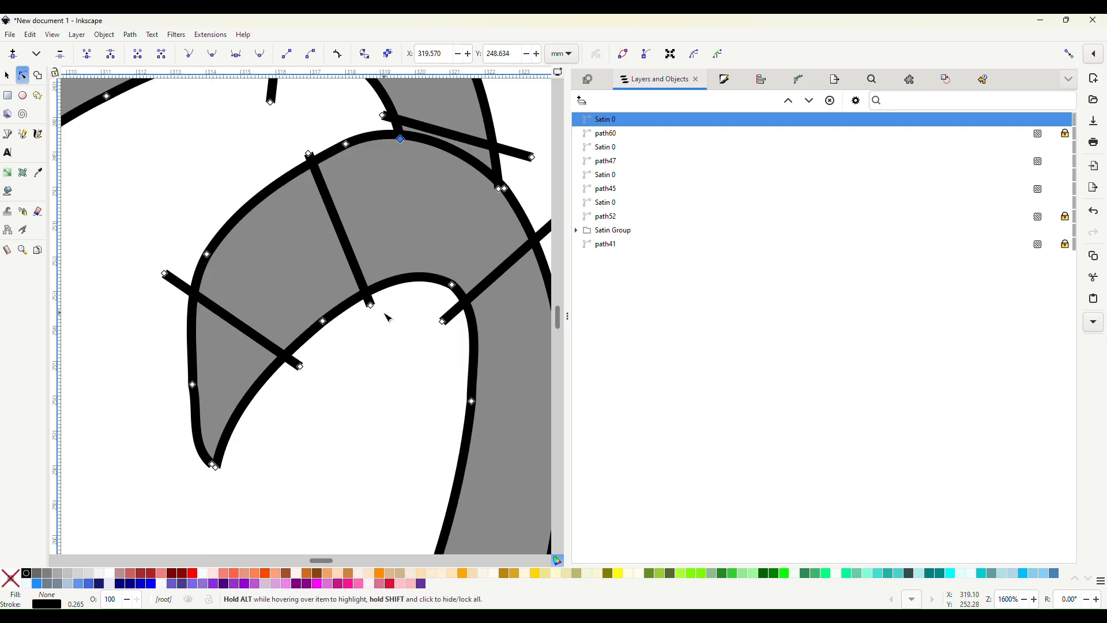
Examine the nodes and end segment at the pointed tip of the "o" satin's hook
left_click(197, 445)
scroll(218, 491, "down", 2)
scroll(213, 461, "down", 4)
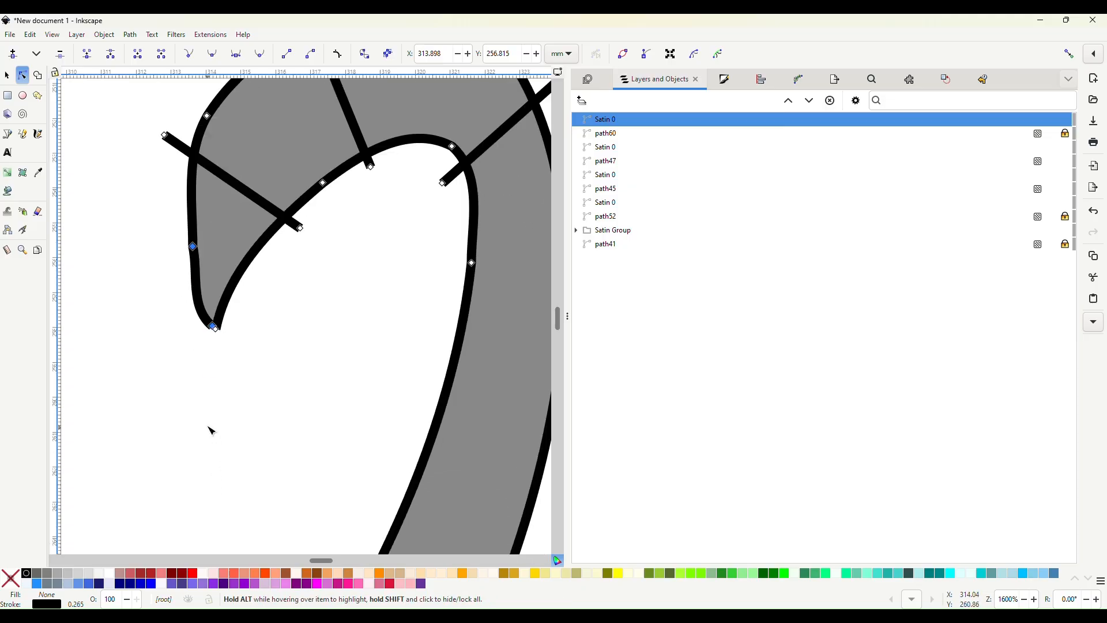
scroll(216, 363, "up", 5)
scroll(242, 402, "down", 6)
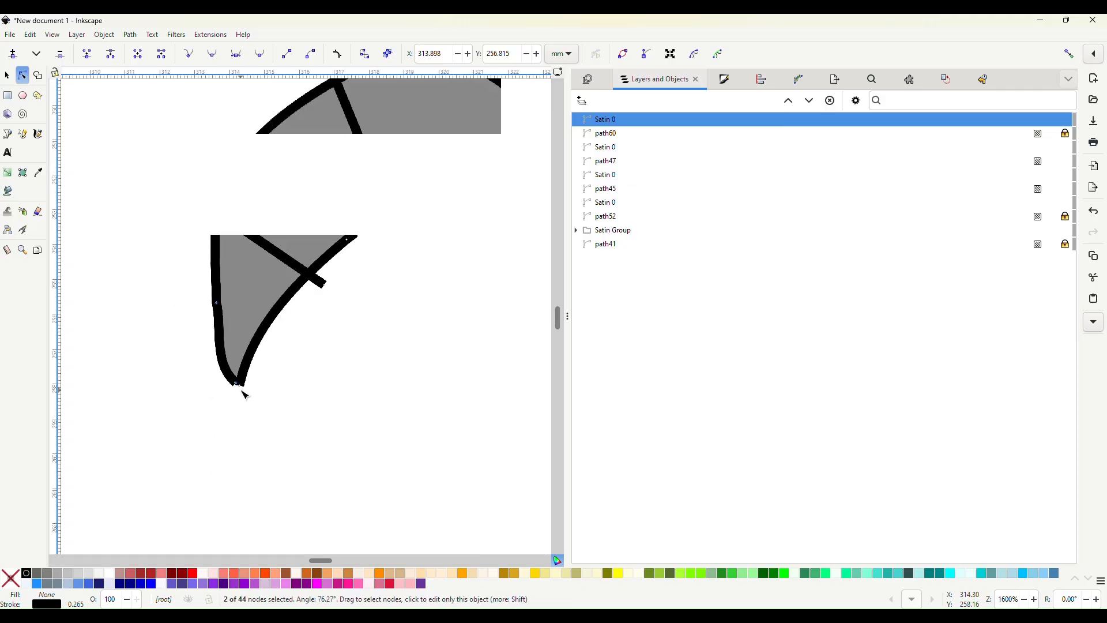
scroll(430, 366, "up", 2)
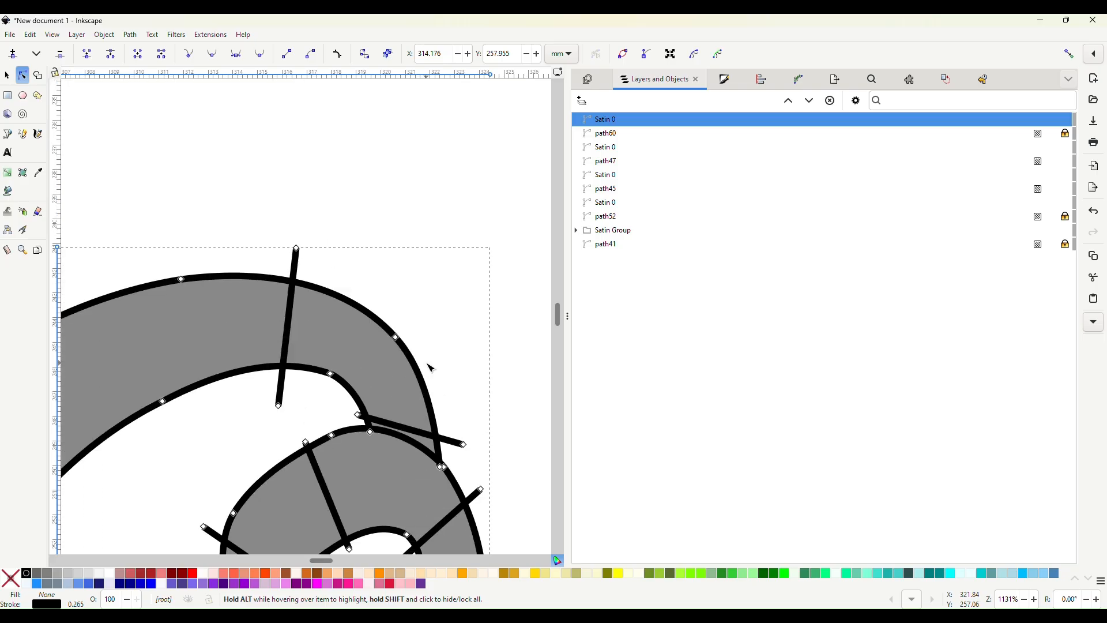
Extend both rail ends of the second "l" satin slightly into the "o" and delete the extra node between them
scroll(430, 364, "left", 16)
scroll(431, 357, "down", 20)
scroll(433, 347, "right", 2)
scroll(433, 347, "down", 4)
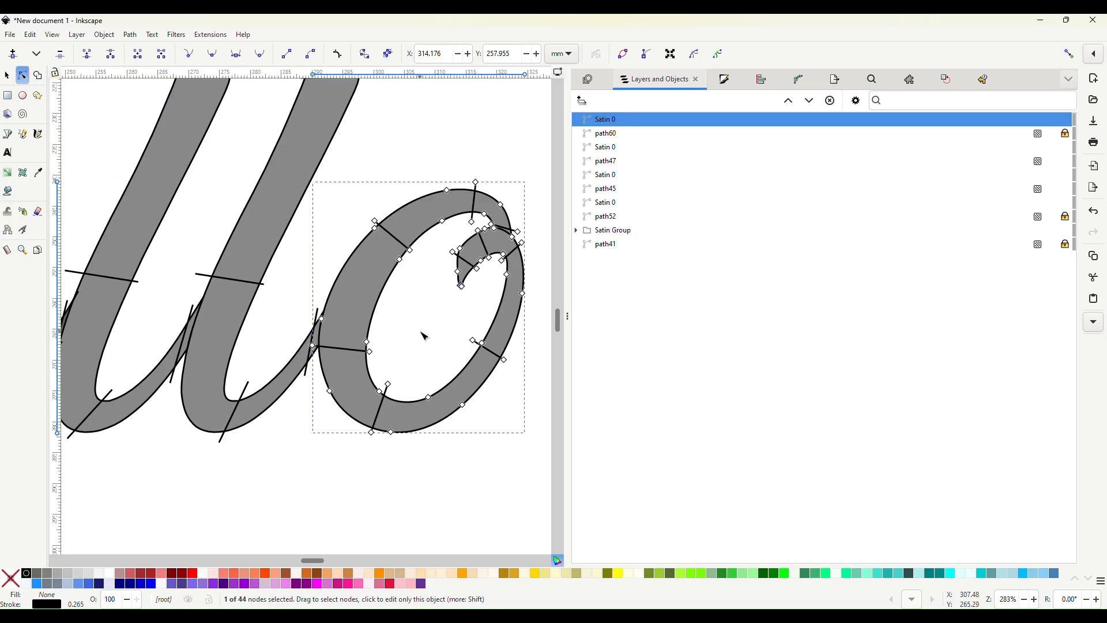
scroll(346, 335, "up", 4)
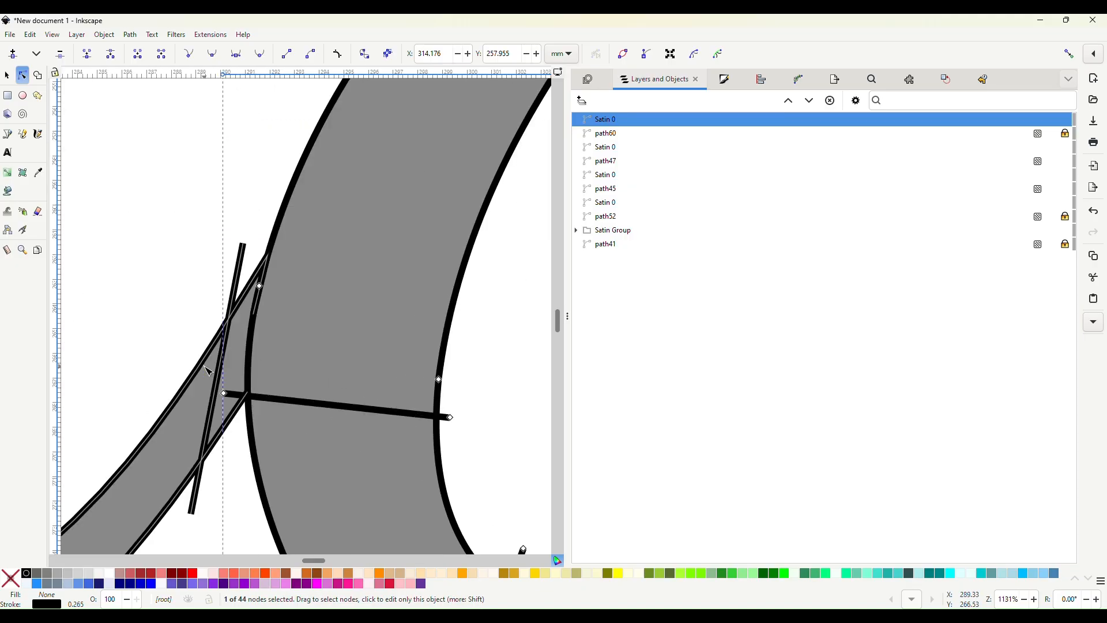
left_click(268, 258)
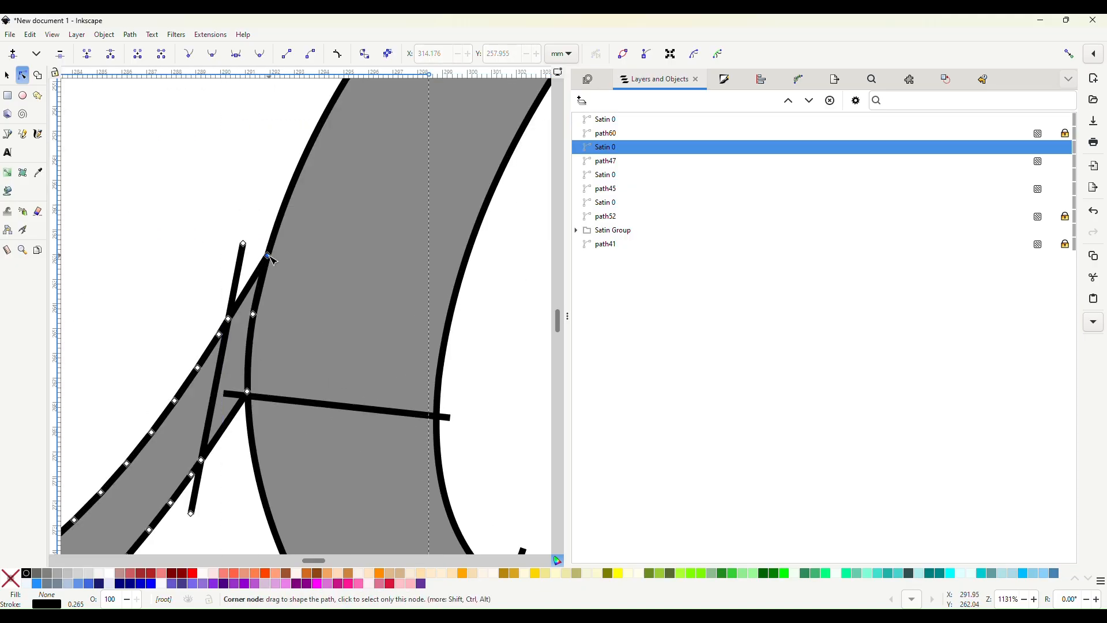
left_click_drag(271, 259, 275, 252)
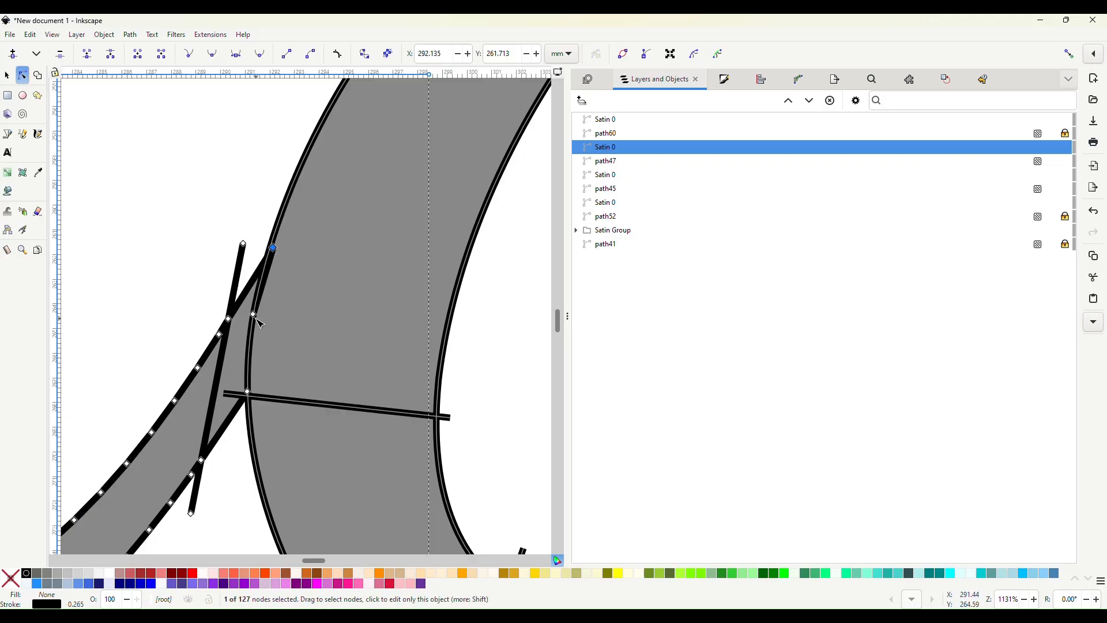
left_click(253, 315, "ctrl+alt")
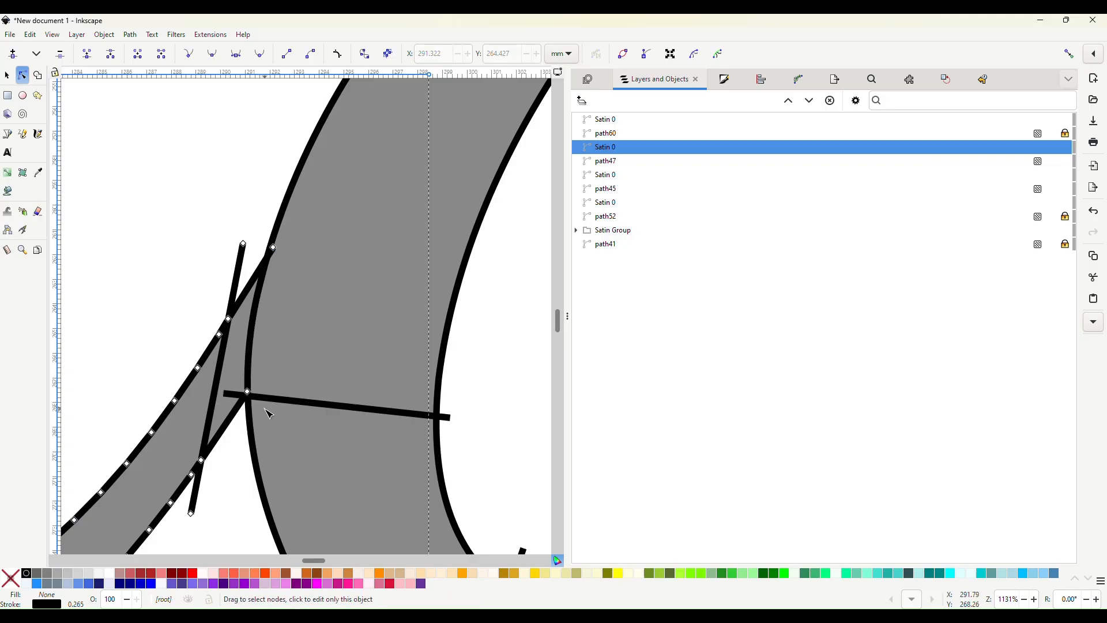
left_click_drag(247, 392, 260, 378)
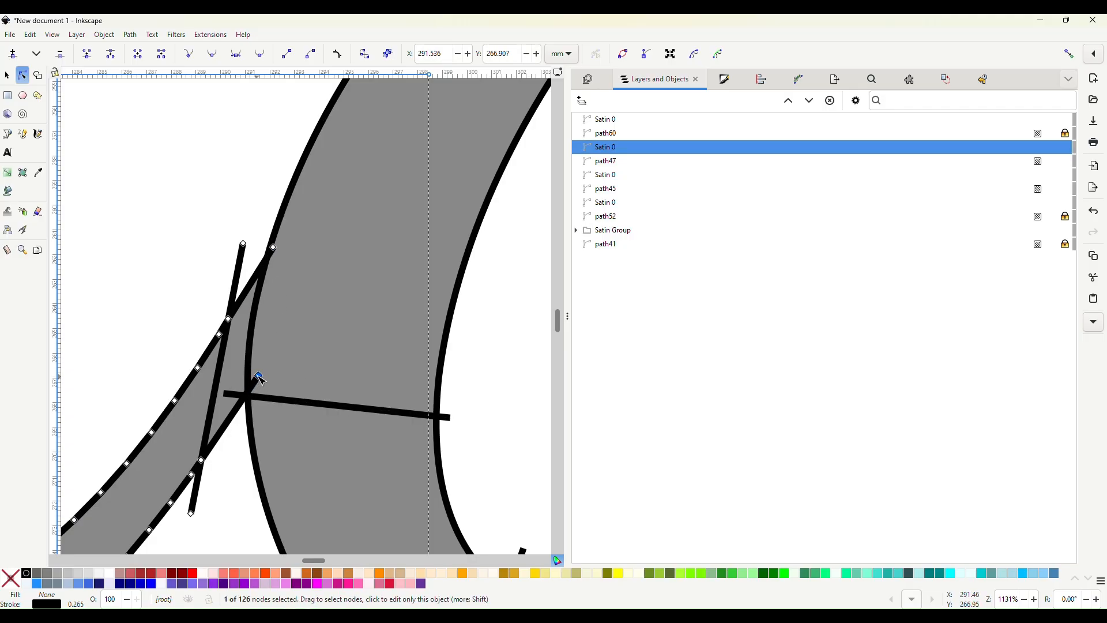
left_click(193, 288)
scroll(208, 291, "down", 5)
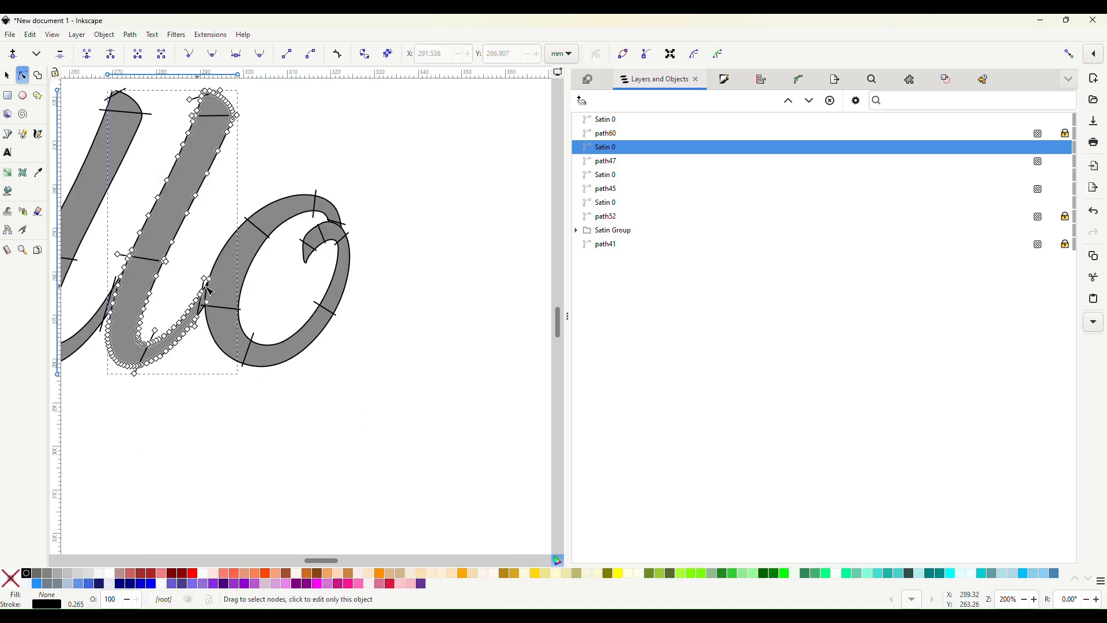
Lock the original fills of both "l" letters, path45 and path47, in the object list, leaving them shown
left_click(245, 316)
left_click(453, 323)
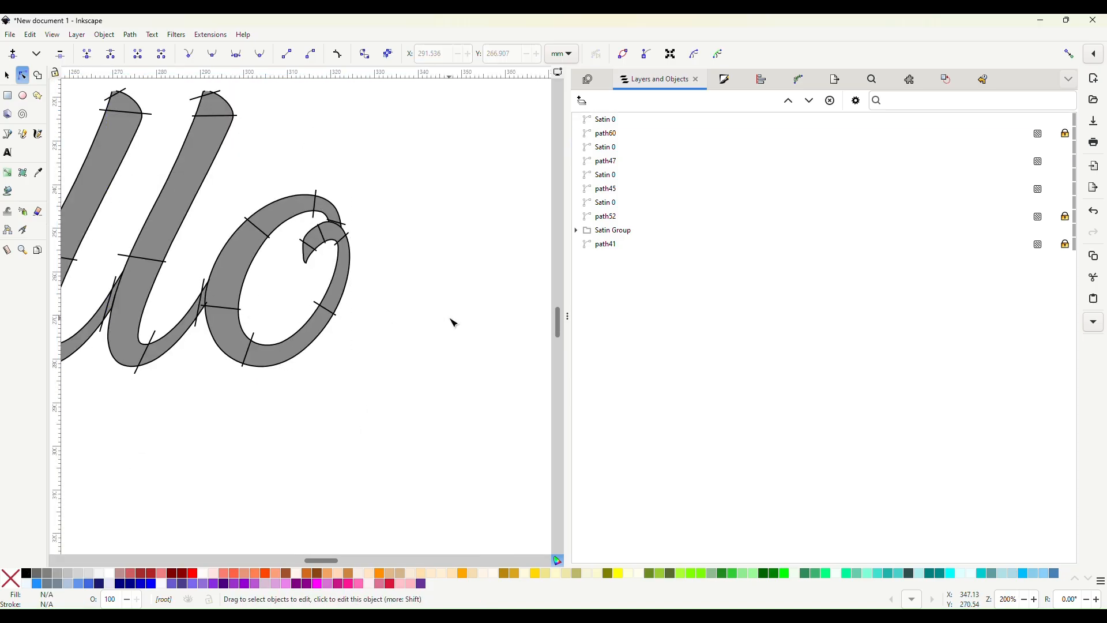
scroll(467, 320, "left", 4)
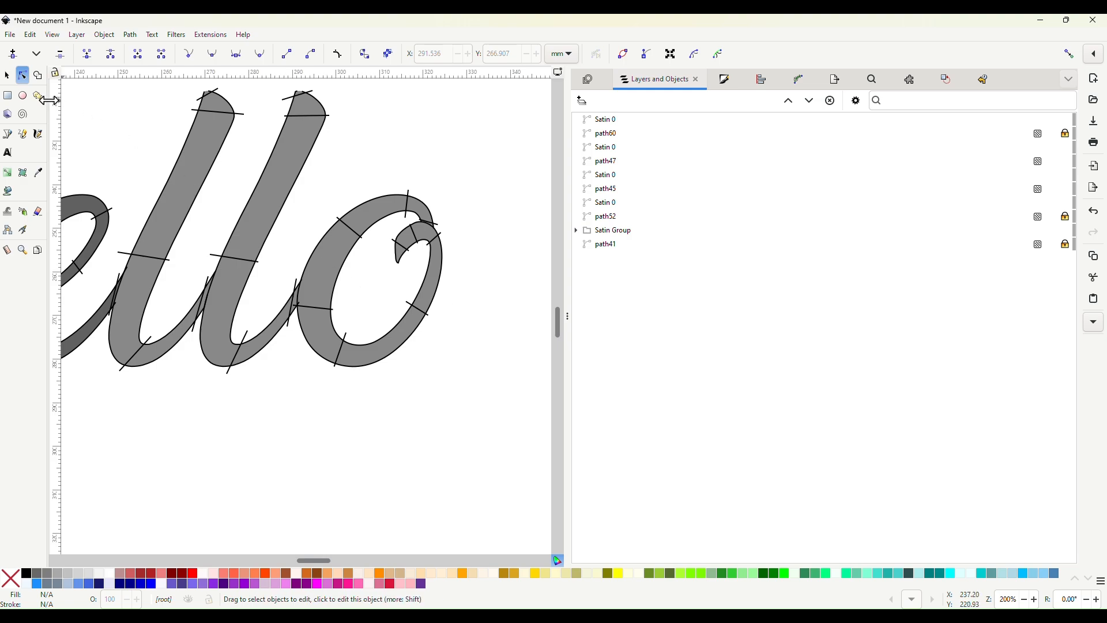
left_click(190, 201)
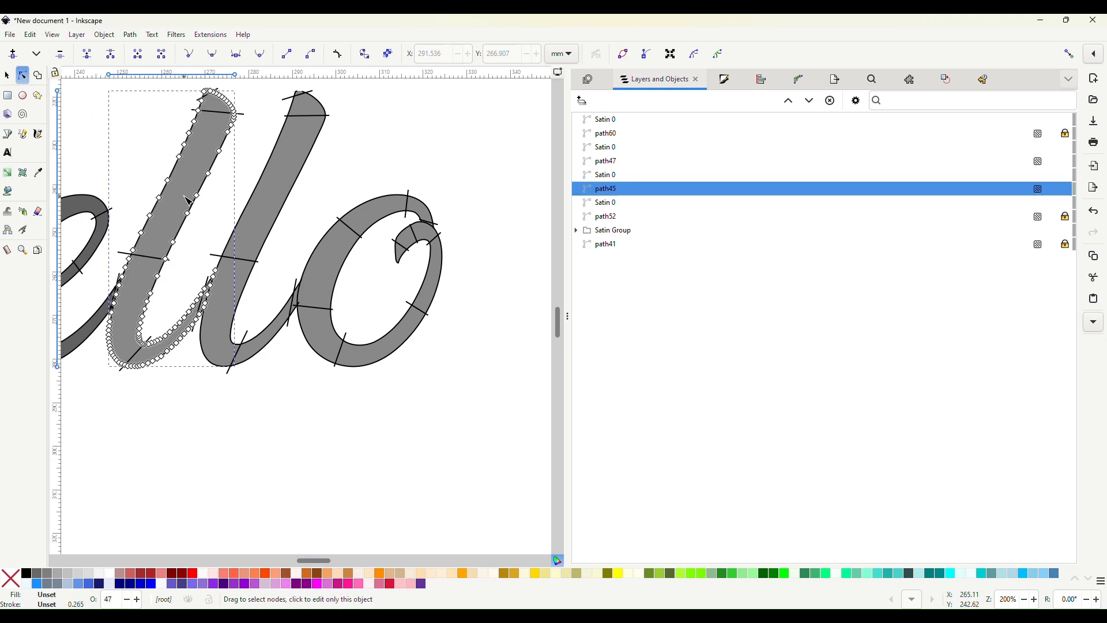
left_click(1064, 189)
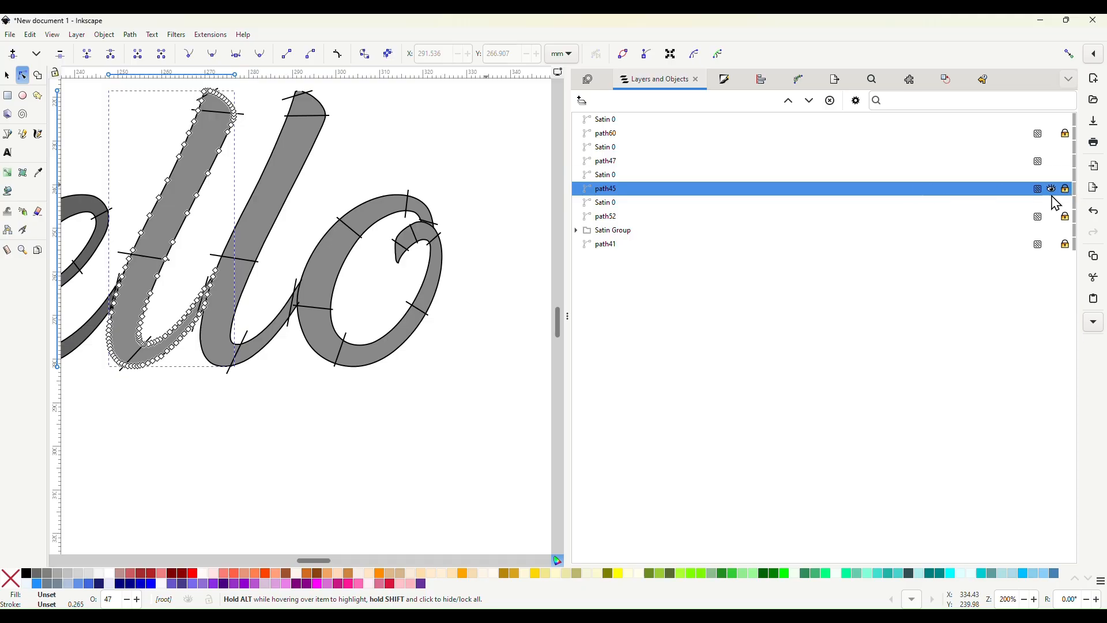
left_click(275, 212)
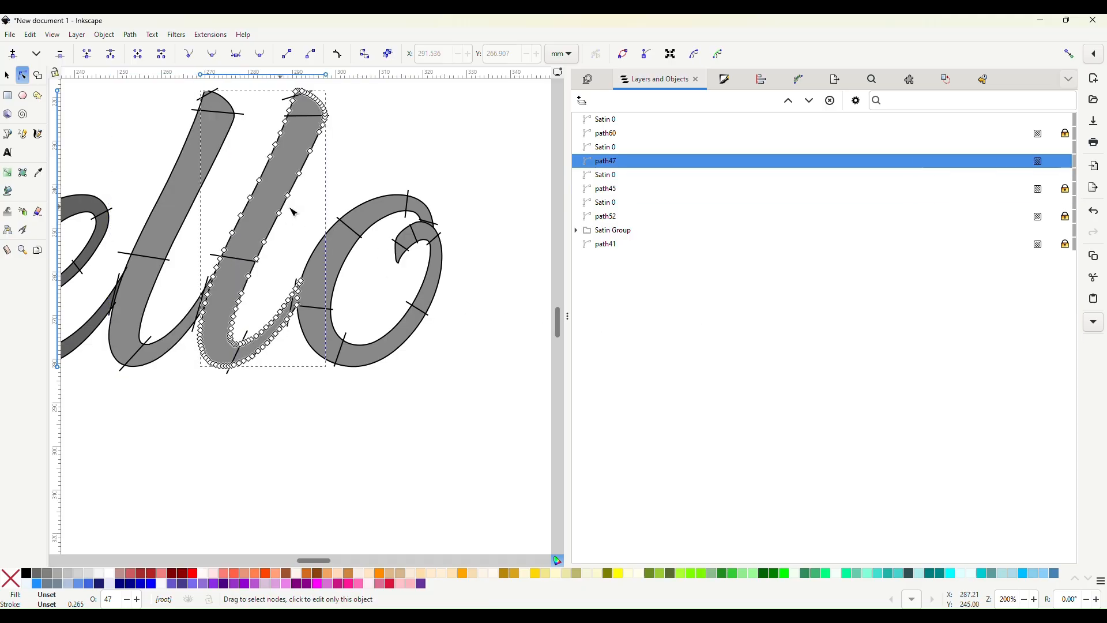
left_click(1065, 160)
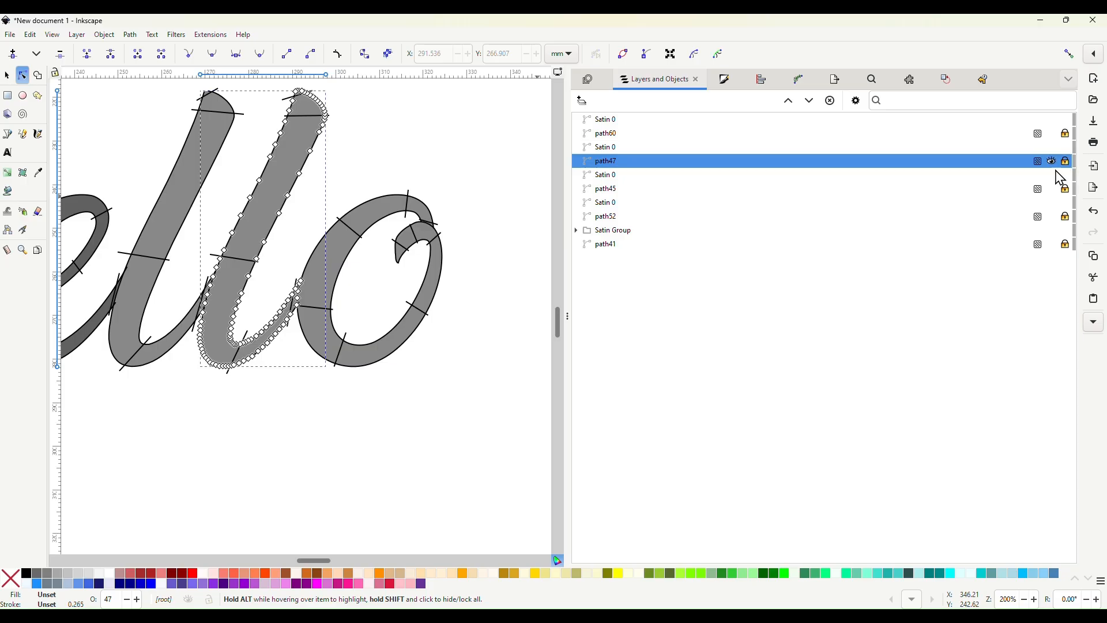
Test-select the whole "hello" word to check that only the satins are picked without the locked fills, and clear the selection
scroll(467, 425, "left", 5)
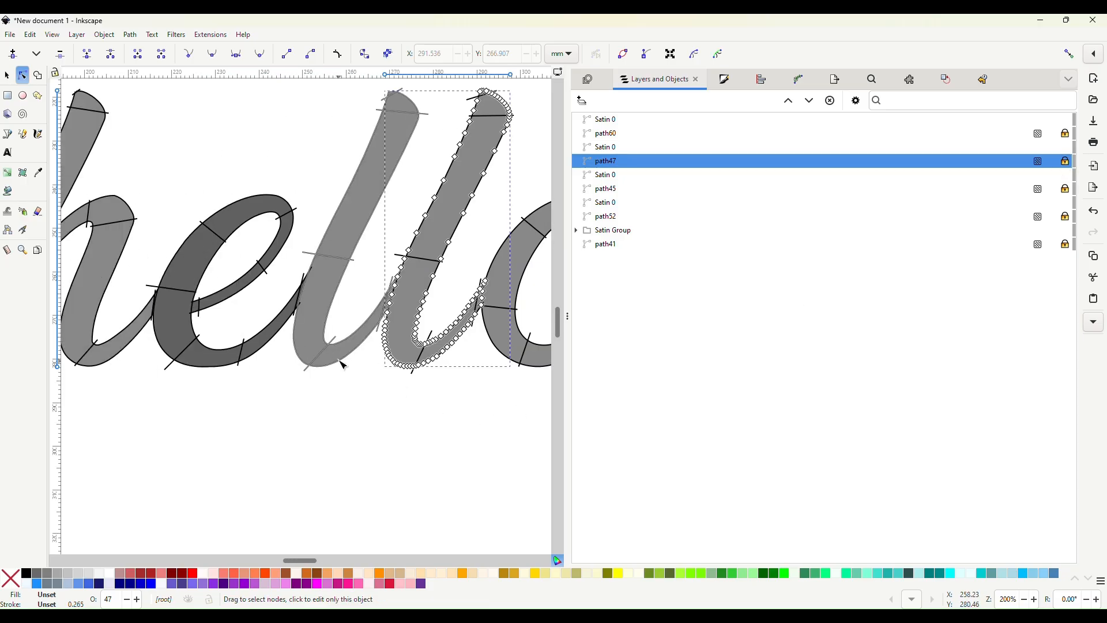
left_click(171, 324)
scroll(260, 438, "down", 3)
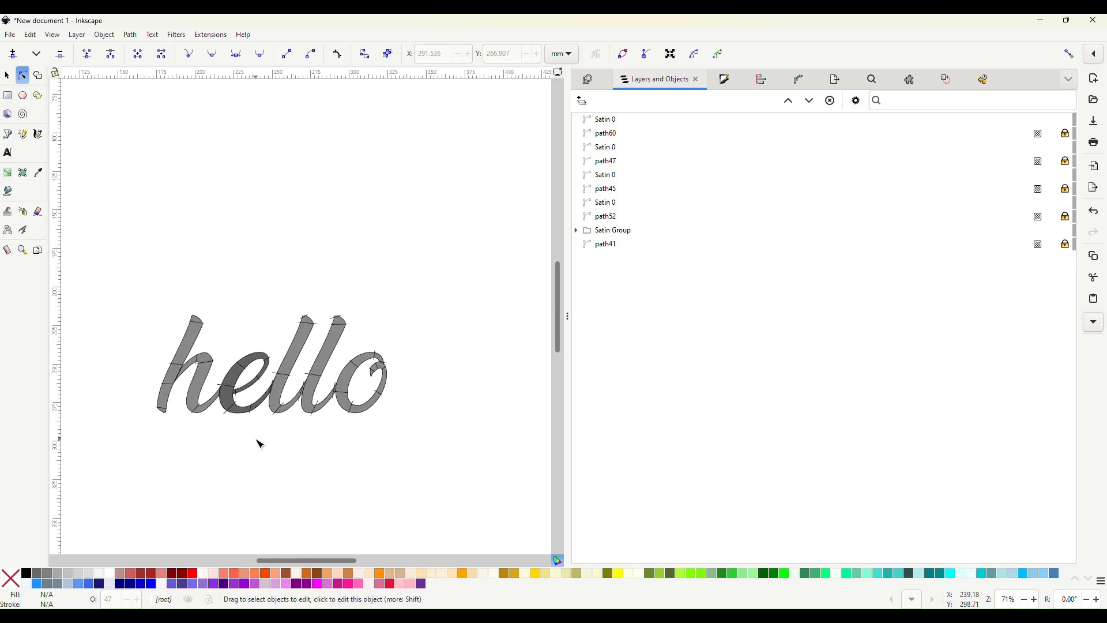
left_click_drag(101, 276, 454, 464)
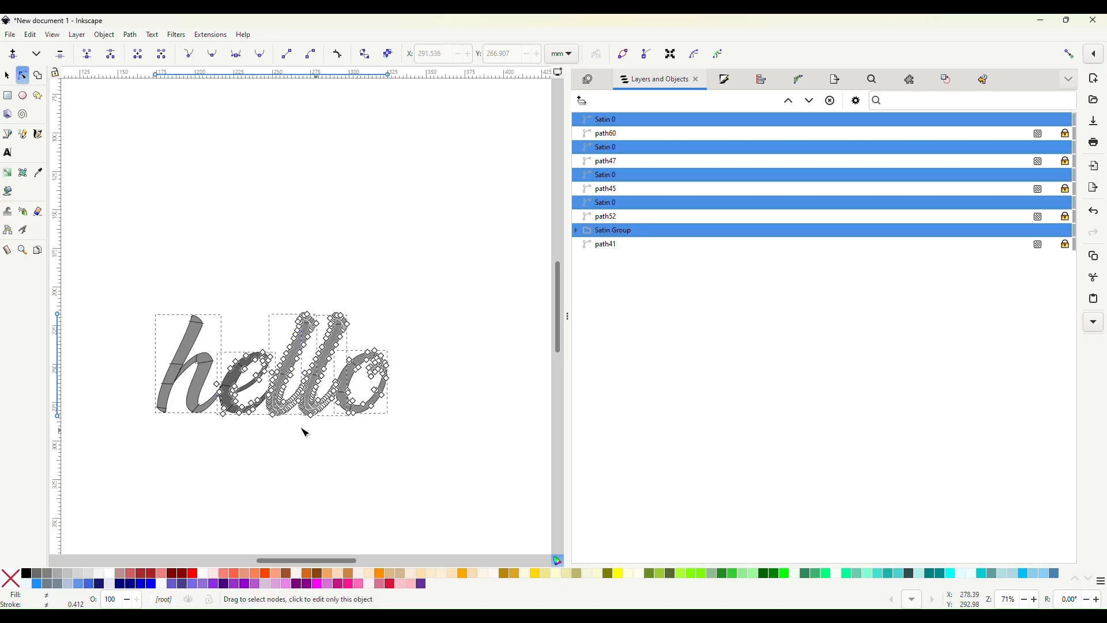
left_click(7, 76)
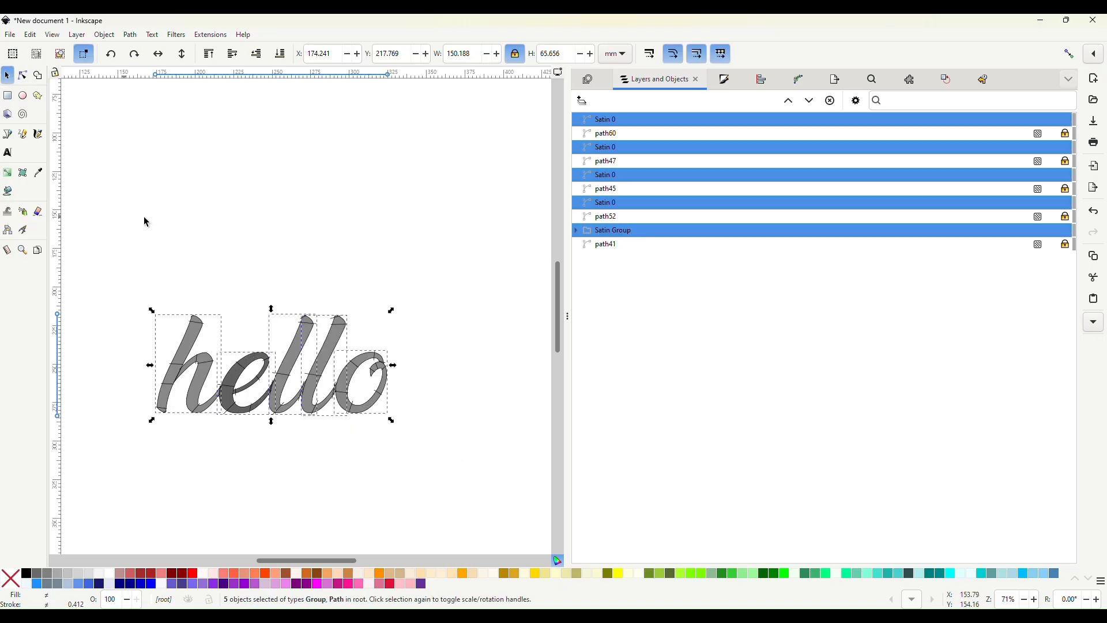
left_click(384, 265)
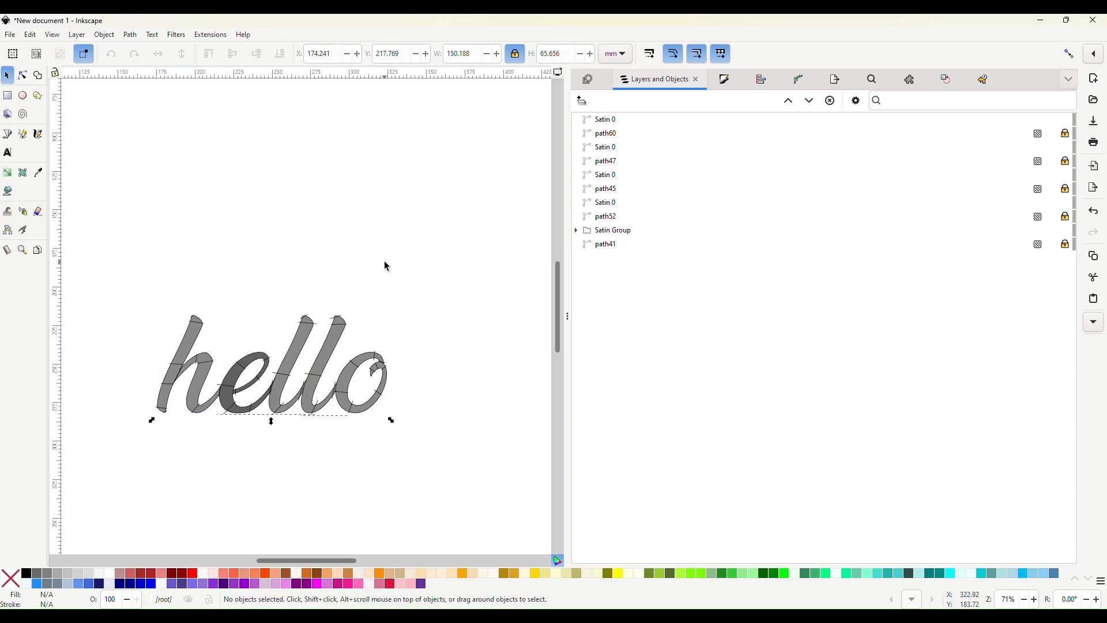
In the Ink/Stitch Params of the "o" satin, set Reverse rails to Reverse both rails and apply it
scroll(400, 365, "up", 5)
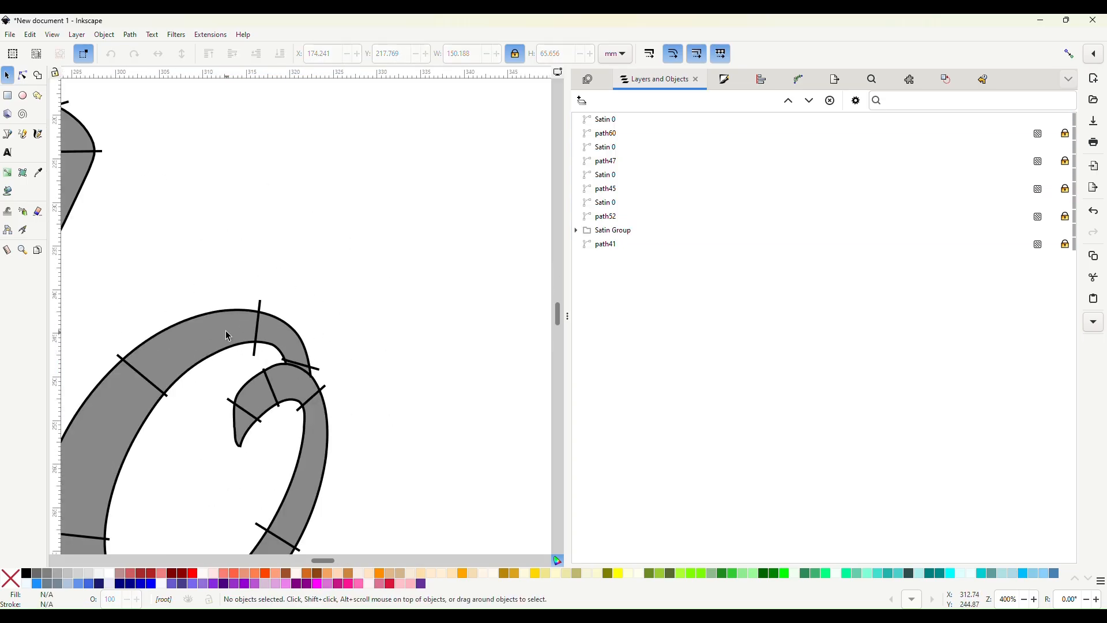
left_click(258, 303)
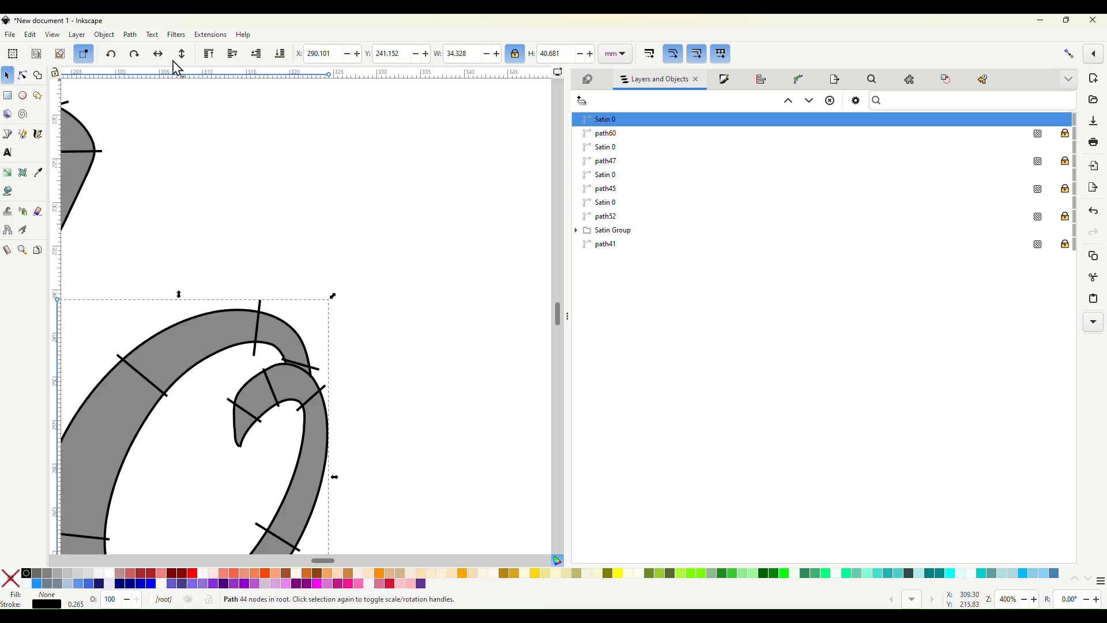
left_click(211, 34)
mouse_move(267, 196)
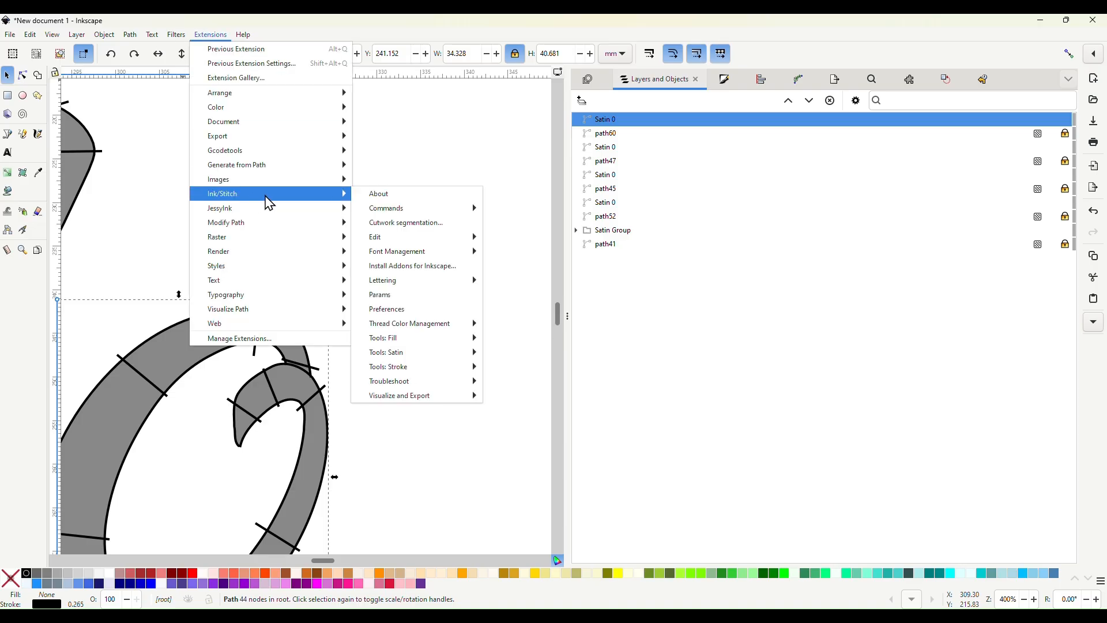
left_click(383, 294)
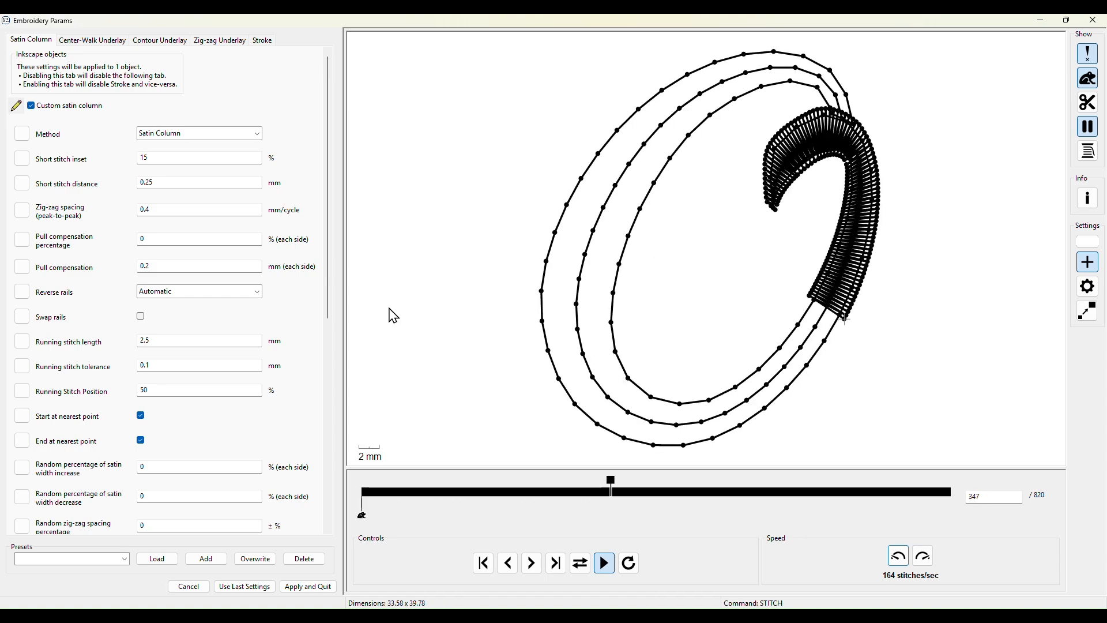
left_click(156, 292)
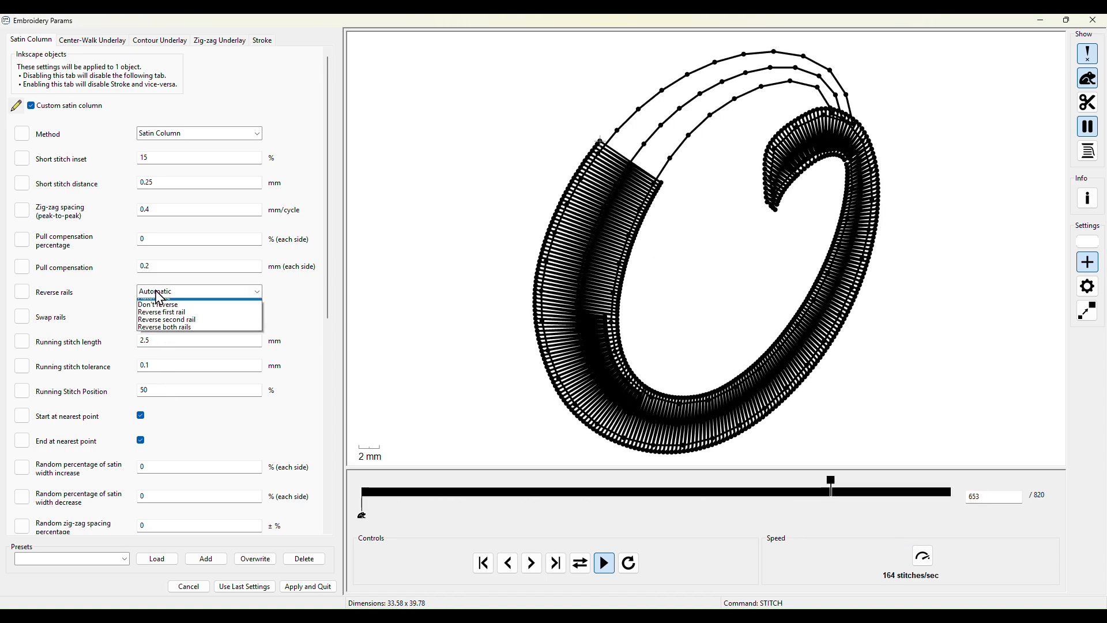
left_click(167, 333)
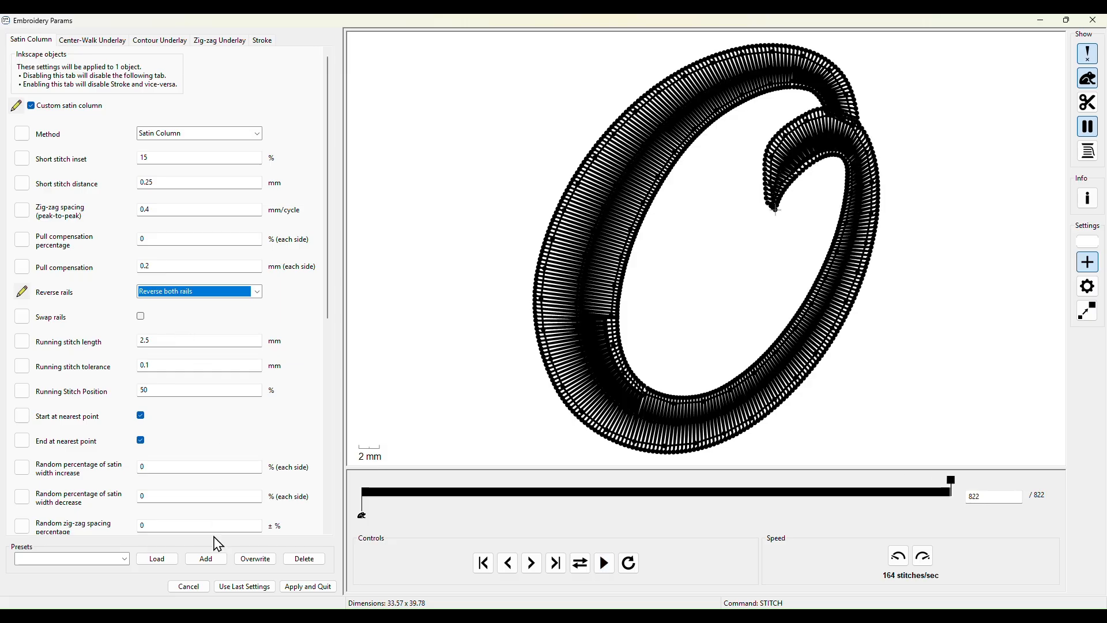
left_click(304, 586)
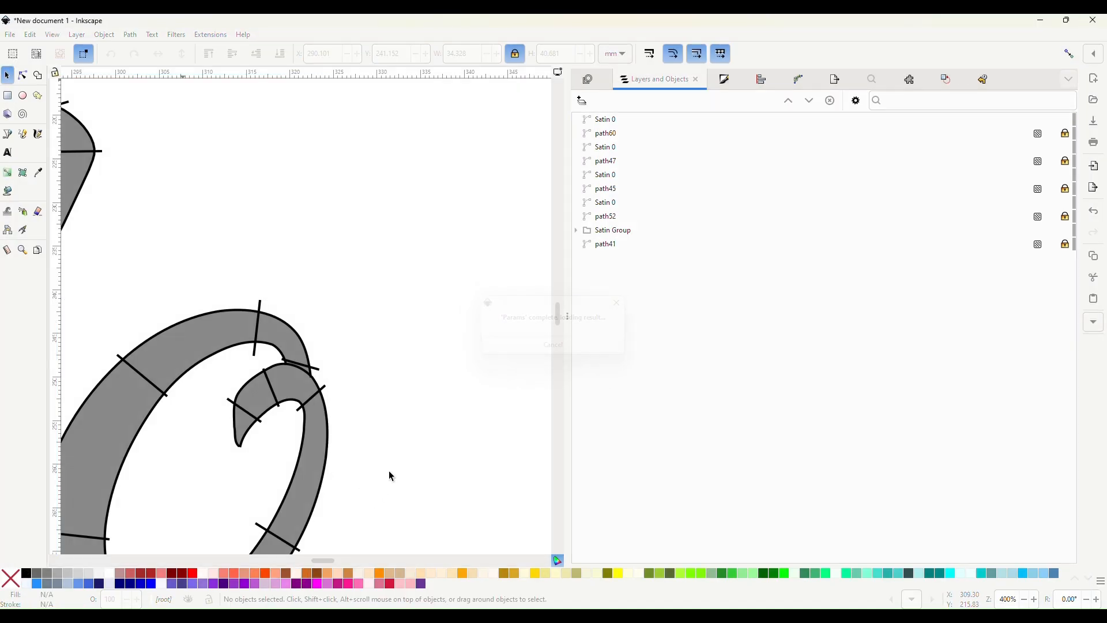
Select all the satins and connecting paths of the "hello" word and run the Ink/Stitch Simulator on them
left_click(389, 471)
scroll(389, 471, "down", 4)
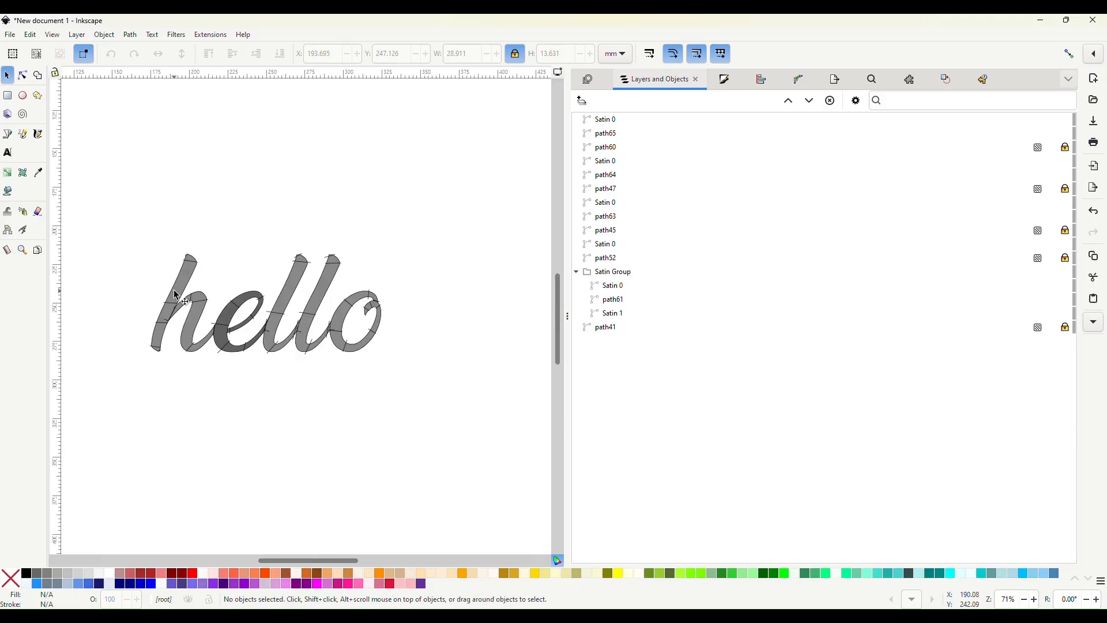
left_click_drag(131, 226, 409, 383)
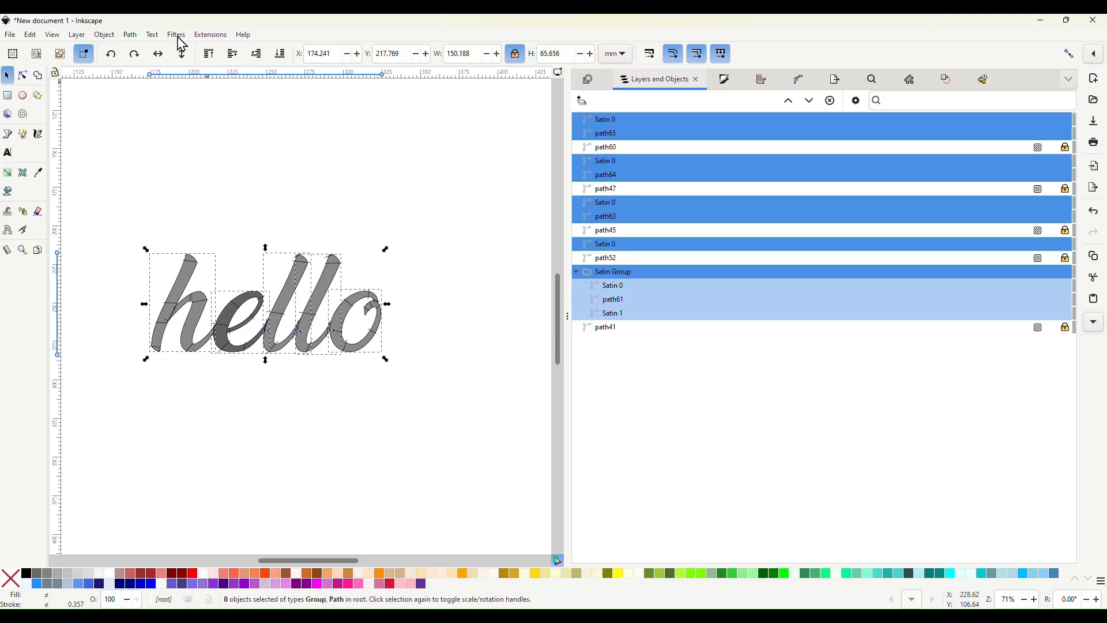
left_click(209, 35)
mouse_move(253, 196)
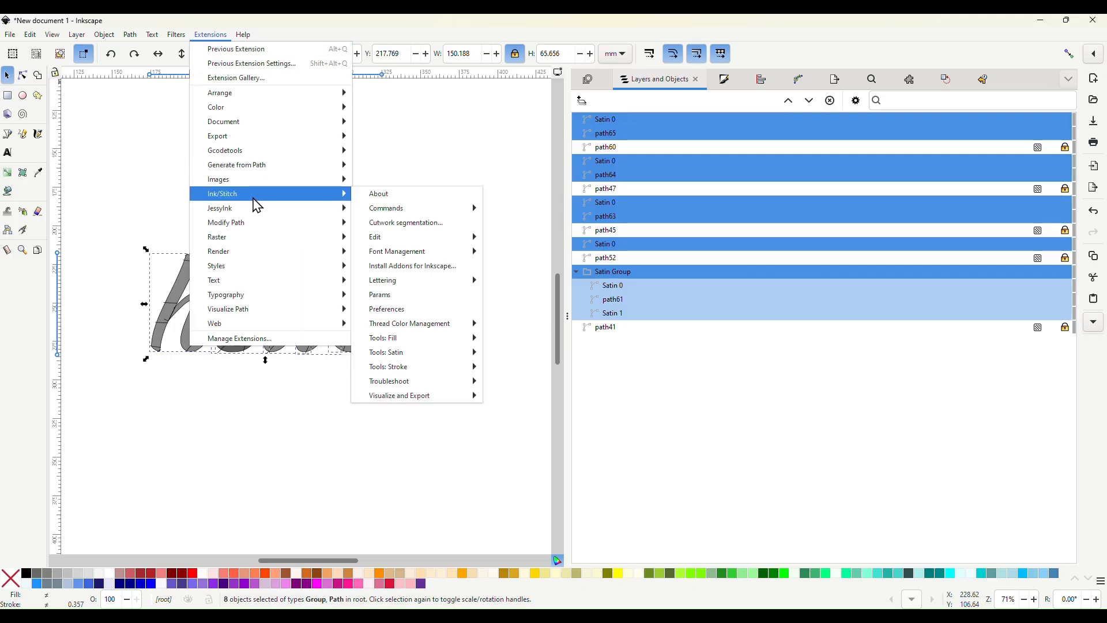
mouse_move(425, 398)
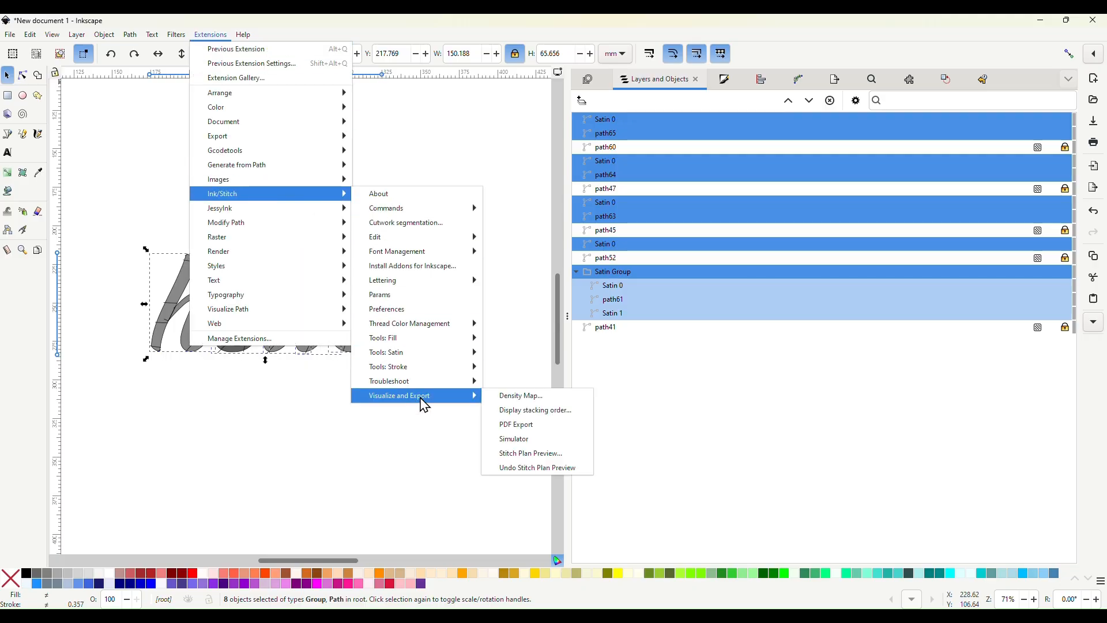
left_click(521, 439)
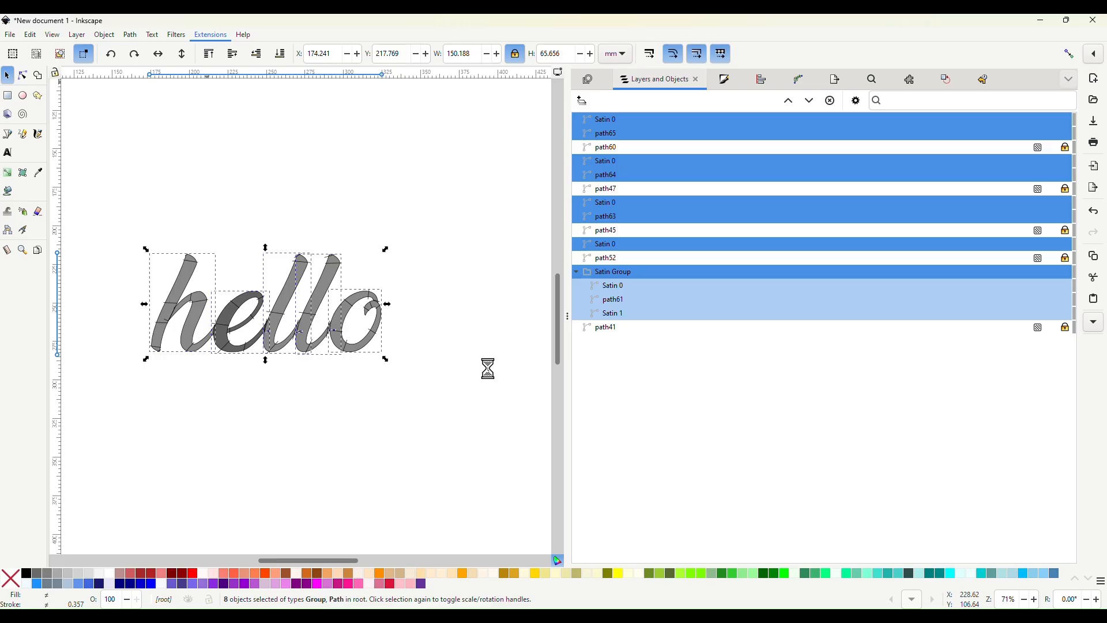